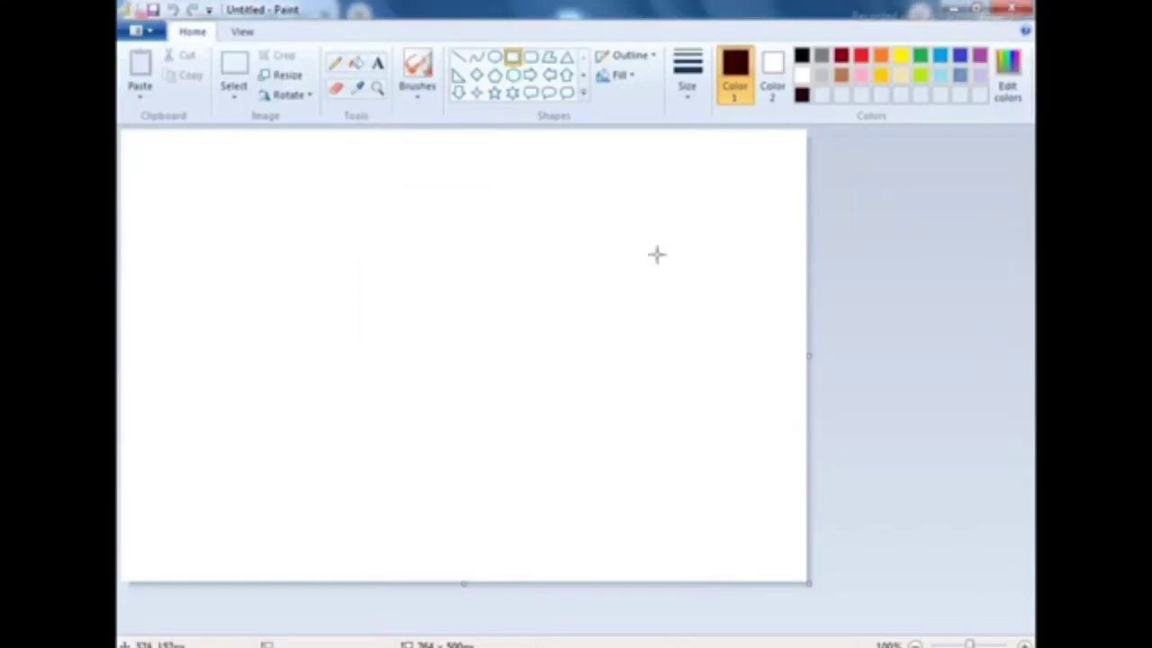
- Paint a near-black maroon band across the canvas top and a red band below it
{"action": "left_click", "coordinate": [417, 72]}
{"action": "mouse_move", "coordinate": [796, 135]}
{"action": "left_mouse_down"}
{"action": "mouse_move", "coordinate": [225, 145]}
{"action": "mouse_move", "coordinate": [791, 185]}
{"action": "mouse_move", "coordinate": [257, 135]}
{"action": "mouse_move", "coordinate": [380, 206]}
{"action": "mouse_move", "coordinate": [521, 178]}
{"action": "mouse_move", "coordinate": [261, 230]}
{"action": "mouse_move", "coordinate": [801, 243]}
{"action": "mouse_move", "coordinate": [248, 243]}
{"action": "mouse_move", "coordinate": [126, 230]}
{"action": "mouse_move", "coordinate": [558, 257]}
{"action": "left_mouse_up"}
{"action": "left_click_drag", "start_coordinate": [756, 357], "coordinate": [756, 346]}
{"action": "left_click", "coordinate": [410, 459]}
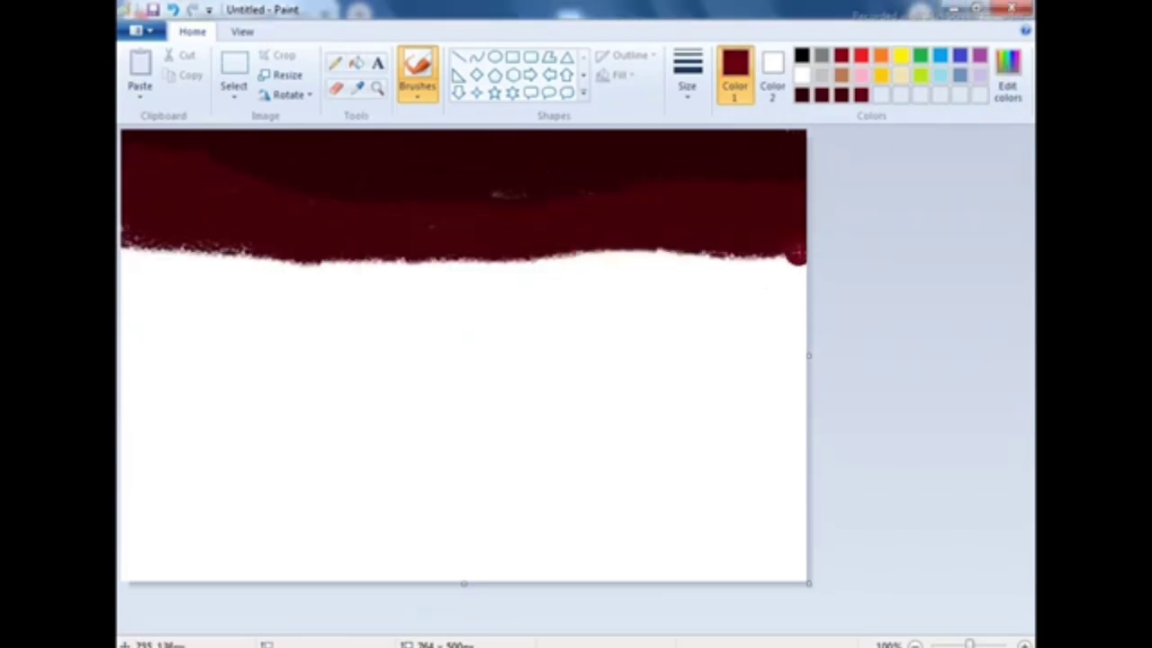
{"action": "left_click_drag", "start_coordinate": [801, 257], "coordinate": [122, 279]}
{"action": "mouse_move", "coordinate": [122, 279]}
{"action": "left_mouse_down"}
{"action": "mouse_move", "coordinate": [369, 269]}
{"action": "mouse_move", "coordinate": [360, 301]}
{"action": "mouse_move", "coordinate": [683, 310]}
{"action": "mouse_move", "coordinate": [126, 319]}
{"action": "mouse_move", "coordinate": [796, 383]}
{"action": "left_mouse_up"}
- Paint brighter red bands lower down, covering the white gap beneath the earlier bands
{"action": "mouse_move", "coordinate": [805, 338]}
{"action": "left_mouse_down"}
{"action": "mouse_move", "coordinate": [144, 342]}
{"action": "mouse_move", "coordinate": [337, 374]}
{"action": "left_mouse_up"}
{"action": "left_click_drag", "start_coordinate": [454, 374], "coordinate": [801, 382]}
{"action": "mouse_move", "coordinate": [800, 382]}
{"action": "left_mouse_down"}
{"action": "mouse_move", "coordinate": [333, 360]}
{"action": "mouse_move", "coordinate": [585, 355]}
{"action": "mouse_move", "coordinate": [234, 396]}
{"action": "left_mouse_up"}
{"action": "left_click", "coordinate": [1007, 76]}
{"action": "left_click_drag", "start_coordinate": [762, 329], "coordinate": [762, 315]}
{"action": "left_click", "coordinate": [409, 459]}
{"action": "mouse_move", "coordinate": [797, 423]}
{"action": "left_mouse_down"}
{"action": "mouse_move", "coordinate": [126, 401]}
{"action": "mouse_move", "coordinate": [585, 396]}
{"action": "mouse_move", "coordinate": [800, 446]}
{"action": "mouse_move", "coordinate": [122, 445]}
{"action": "left_mouse_up"}
- Mix a new bright red and paint it down over the canvas's white bottom area
{"action": "left_click", "coordinate": [1007, 76]}
{"action": "key", "text": "Return"}
{"action": "mouse_move", "coordinate": [801, 477]}
{"action": "left_mouse_down"}
{"action": "mouse_move", "coordinate": [438, 499]}
{"action": "mouse_move", "coordinate": [138, 454]}
{"action": "mouse_move", "coordinate": [440, 490]}
{"action": "left_mouse_up"}
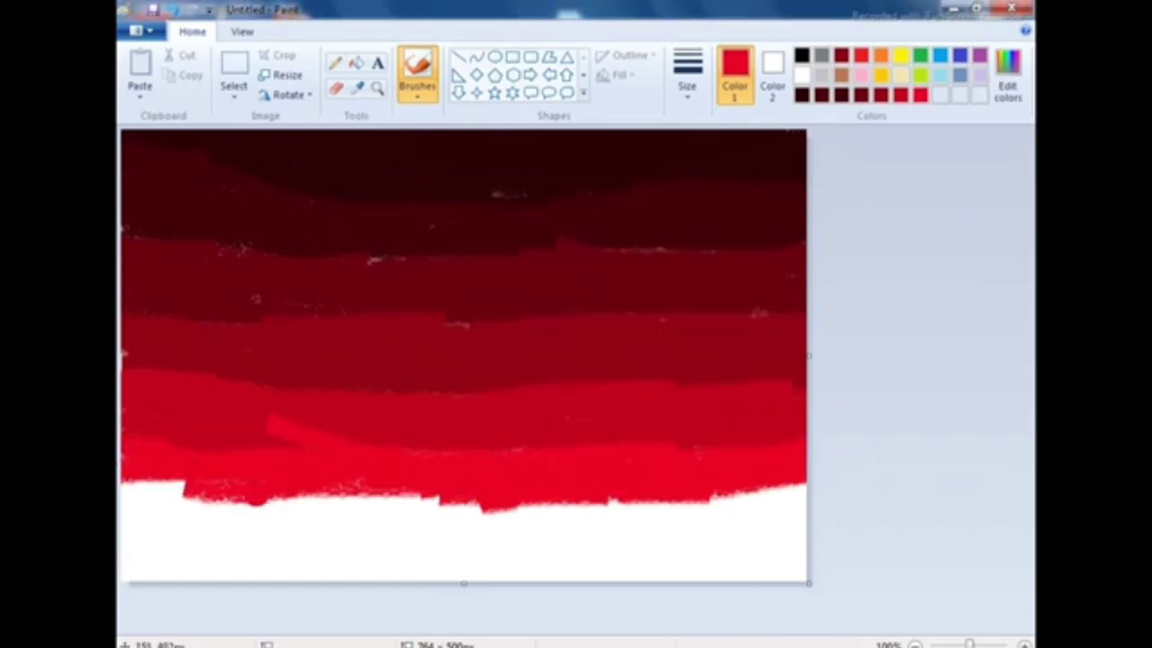
{"action": "mouse_move", "coordinate": [126, 477]}
{"action": "left_mouse_down"}
{"action": "mouse_move", "coordinate": [602, 514]}
{"action": "mouse_move", "coordinate": [806, 491]}
{"action": "left_mouse_up"}
{"action": "left_click_drag", "start_coordinate": [459, 521], "coordinate": [805, 539]}
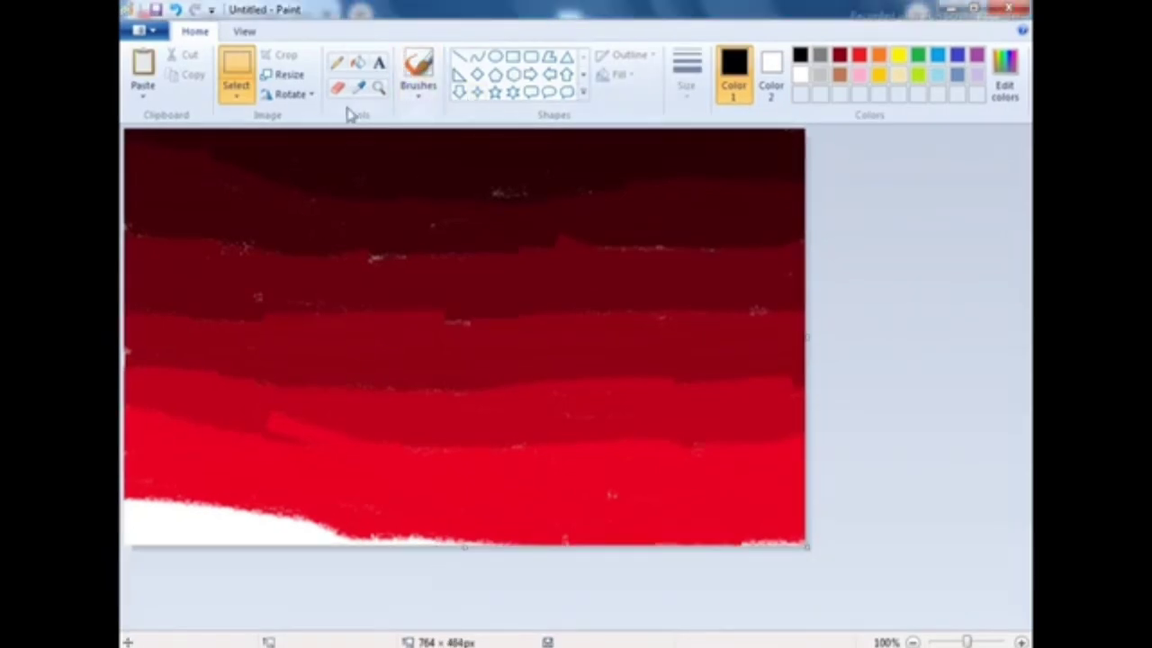
- Paint bright red brush strokes over the white bottom-left corner
{"action": "left_click", "coordinate": [418, 68]}
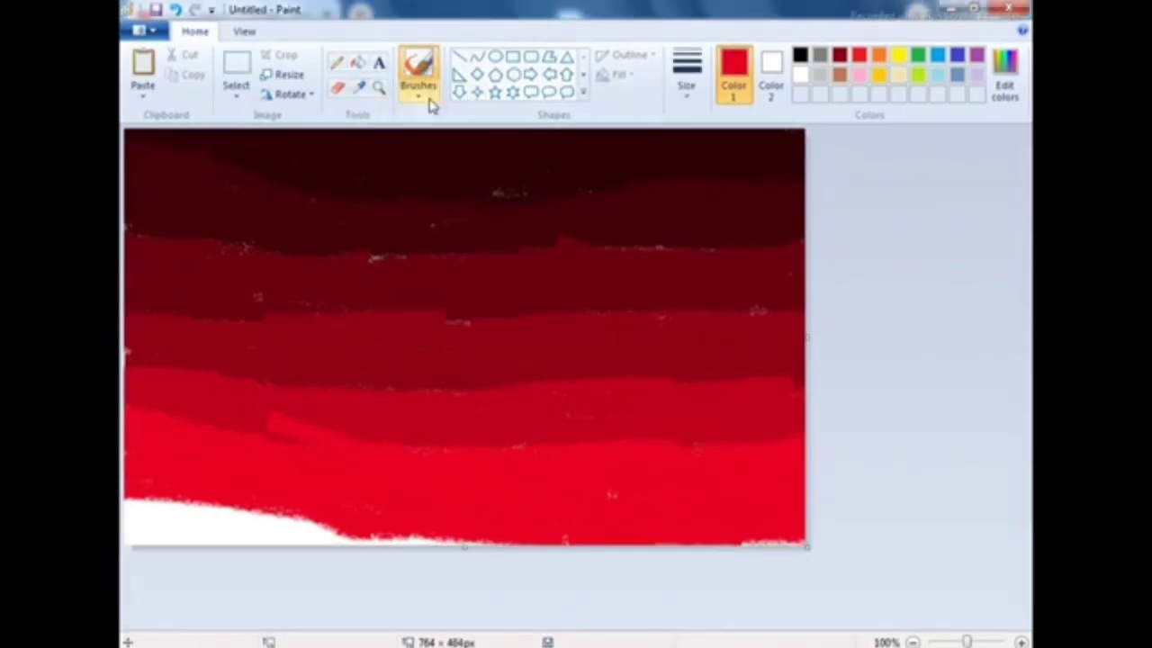
{"action": "left_click", "coordinate": [423, 95]}
{"action": "left_click", "coordinate": [547, 258]}
{"action": "mouse_move", "coordinate": [337, 535]}
{"action": "left_mouse_down"}
{"action": "mouse_move", "coordinate": [135, 507]}
{"action": "mouse_move", "coordinate": [481, 544]}
{"action": "mouse_move", "coordinate": [801, 542]}
{"action": "left_mouse_up"}
- Smooth the lower and upper band edges with dark red brush strokes
{"action": "left_click", "coordinate": [359, 87]}
{"action": "left_click", "coordinate": [270, 410]}
{"action": "mouse_move", "coordinate": [374, 473]}
{"action": "left_mouse_down"}
{"action": "mouse_move", "coordinate": [218, 441]}
{"action": "mouse_move", "coordinate": [647, 454]}
{"action": "mouse_move", "coordinate": [891, 447]}
{"action": "left_mouse_up"}
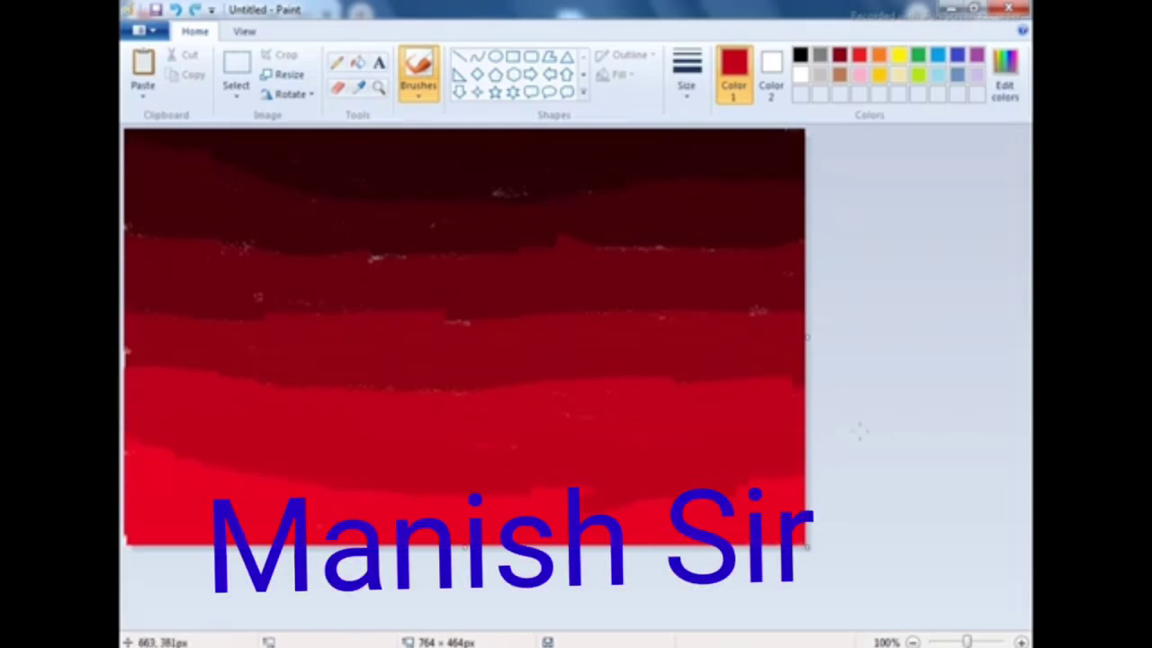
{"action": "left_click", "coordinate": [839, 55]}
{"action": "mouse_move", "coordinate": [805, 386]}
{"action": "left_mouse_down"}
{"action": "mouse_move", "coordinate": [211, 384]}
{"action": "mouse_move", "coordinate": [126, 364]}
{"action": "left_mouse_up"}
{"action": "left_click_drag", "start_coordinate": [805, 305], "coordinate": [171, 310]}
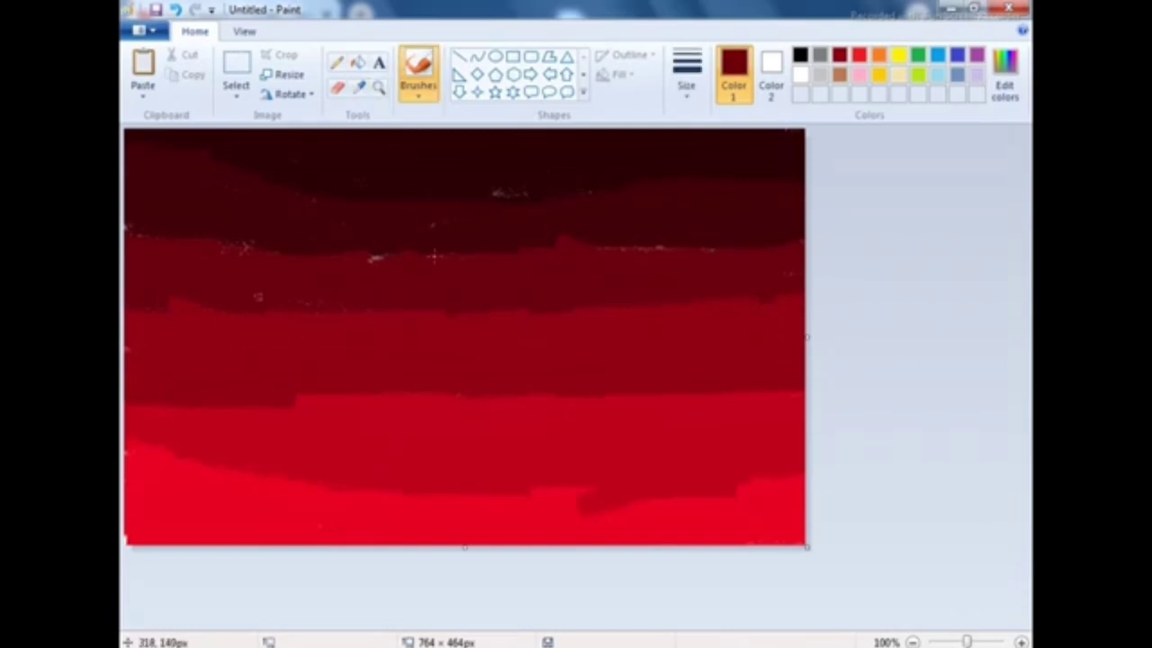
{"action": "mouse_move", "coordinate": [398, 250]}
{"action": "left_mouse_down"}
{"action": "mouse_move", "coordinate": [189, 244]}
{"action": "mouse_move", "coordinate": [380, 235]}
{"action": "mouse_move", "coordinate": [767, 251]}
{"action": "left_mouse_up"}
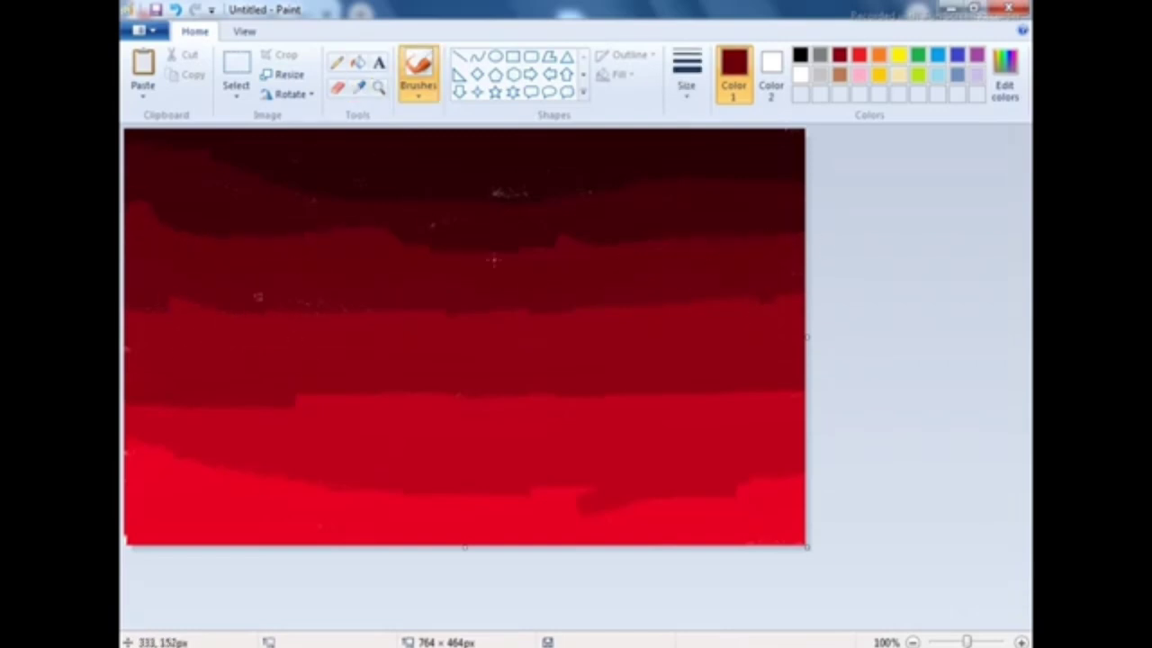
- Blend the bottom band edge in bright red and open the Resize and Skew dialog
{"action": "left_click", "coordinate": [360, 86]}
{"action": "left_click", "coordinate": [167, 159]}
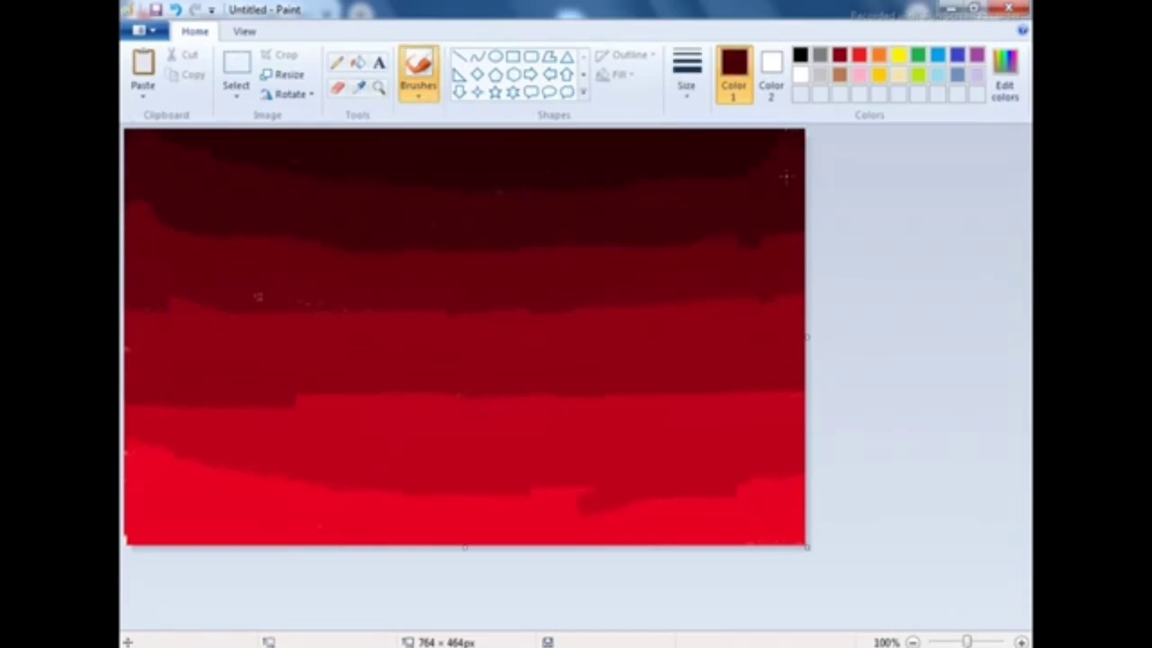
{"action": "left_click", "coordinate": [360, 87]}
{"action": "left_click", "coordinate": [540, 521]}
{"action": "left_click_drag", "start_coordinate": [580, 504], "coordinate": [801, 468]}
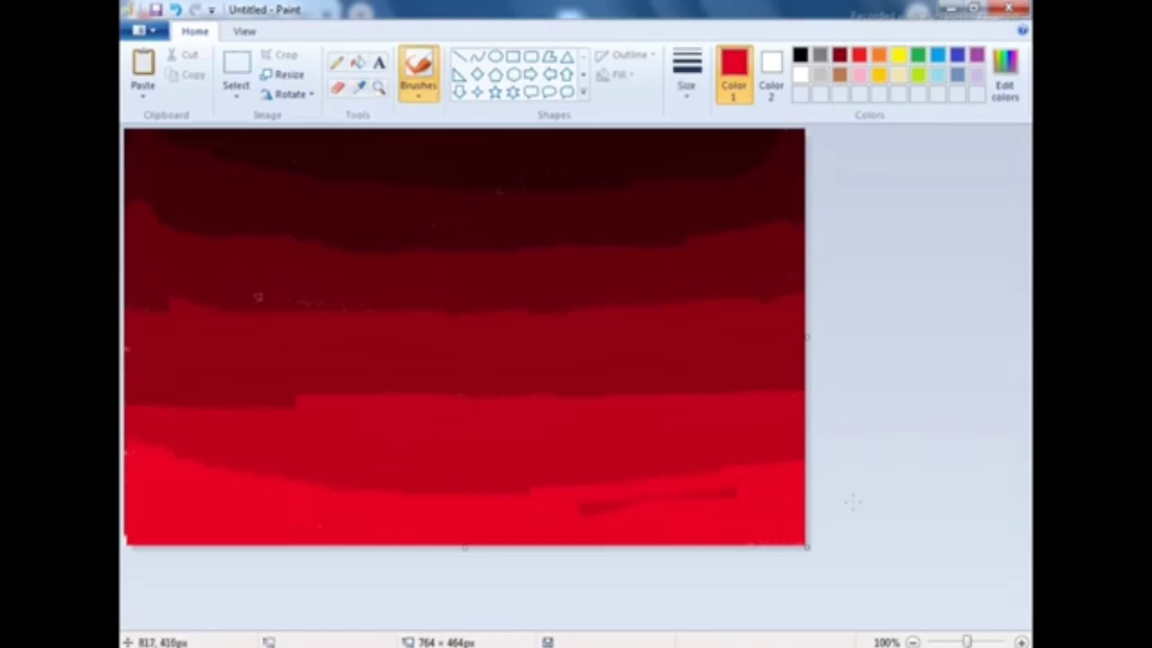
{"action": "left_click_drag", "start_coordinate": [853, 501], "coordinate": [762, 509]}
{"action": "left_click", "coordinate": [286, 75]}
- Resize the canvas vertically to 6 px, then back to 464 px, blending the bands
{"action": "left_click", "coordinate": [184, 240]}
{"action": "left_click_drag", "start_coordinate": [356, 207], "coordinate": [301, 213]}
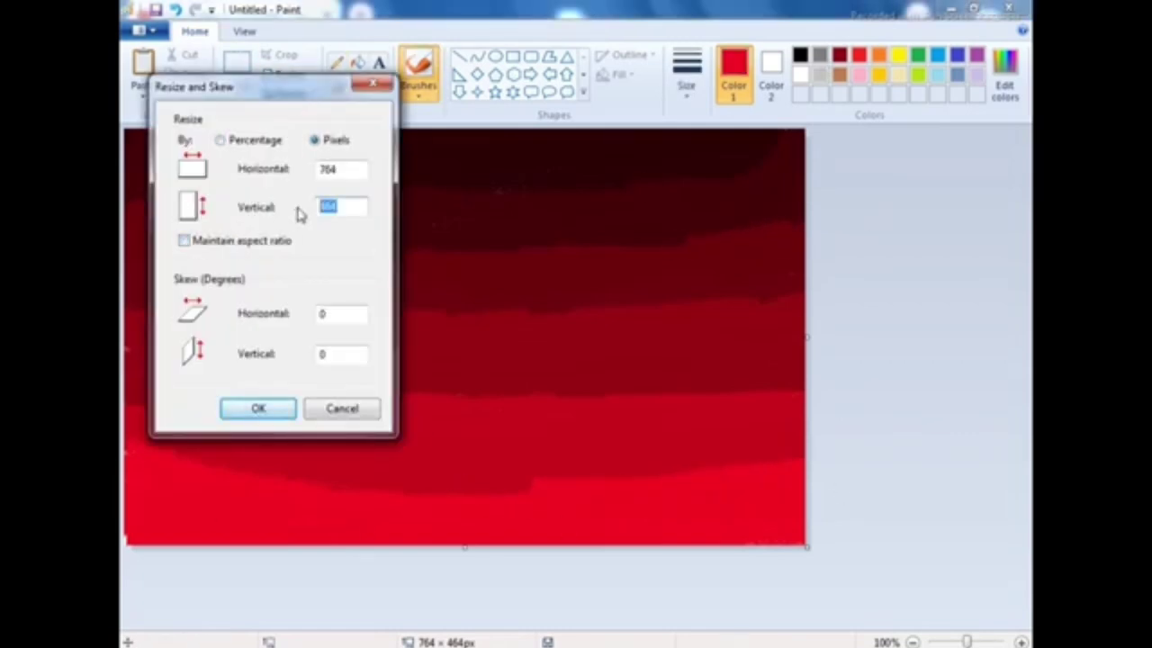
{"action": "type", "text": "6"}
{"action": "left_click", "coordinate": [257, 409]}
{"action": "key", "text": "ctrl+w"}
{"action": "double_click", "coordinate": [342, 207]}
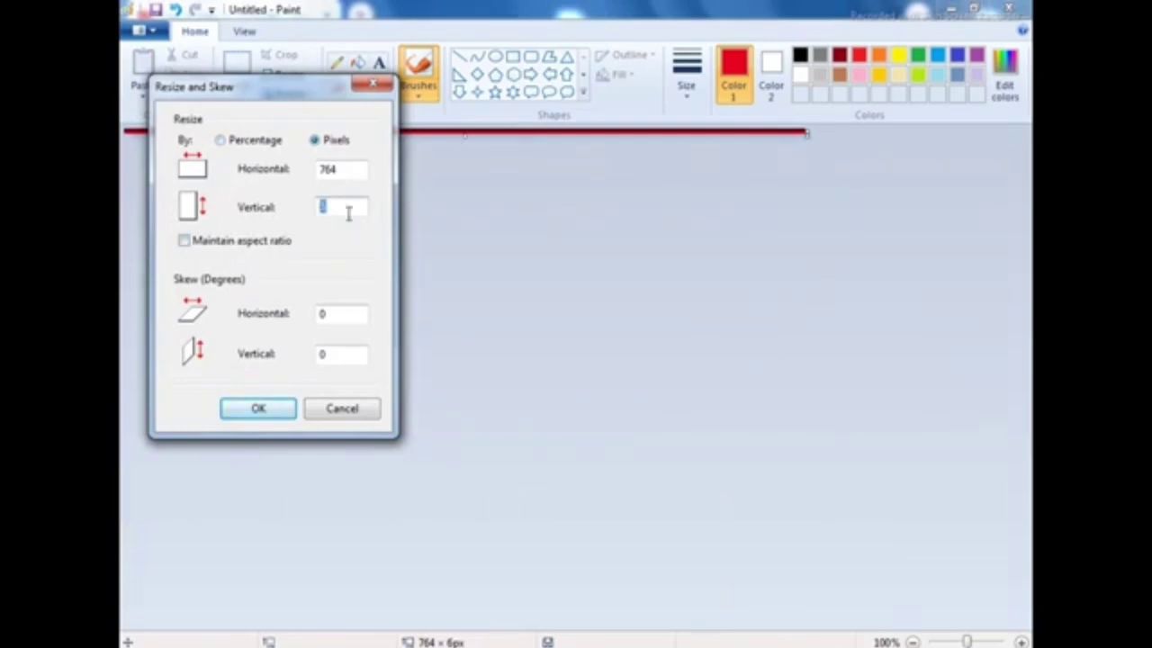
{"action": "type", "text": "464"}
{"action": "left_click", "coordinate": [257, 409]}
- Select the whole gradient and squeeze it into the upper part of the canvas
{"action": "right_click", "coordinate": [383, 304]}
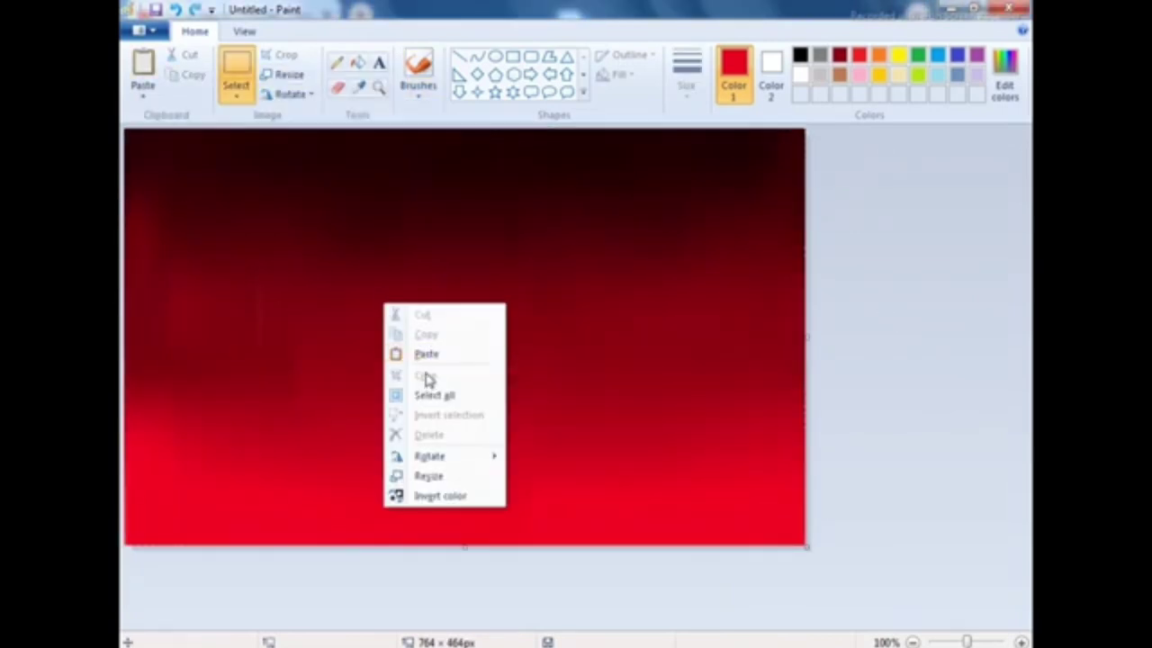
{"action": "left_click", "coordinate": [236, 94]}
{"action": "left_click", "coordinate": [267, 200]}
{"action": "right_click", "coordinate": [509, 252]}
{"action": "left_click", "coordinate": [414, 342]}
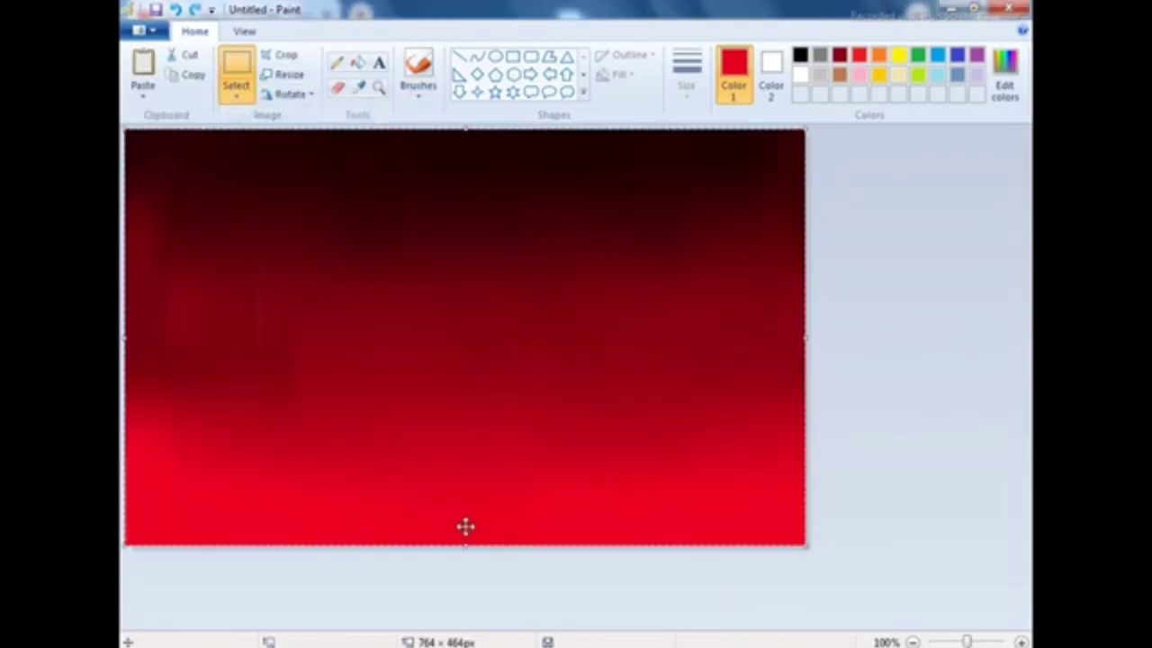
{"action": "mouse_move", "coordinate": [465, 544]}
{"action": "left_mouse_down"}
{"action": "mouse_move", "coordinate": [417, 435]}
{"action": "mouse_move", "coordinate": [468, 402]}
{"action": "left_mouse_up"}
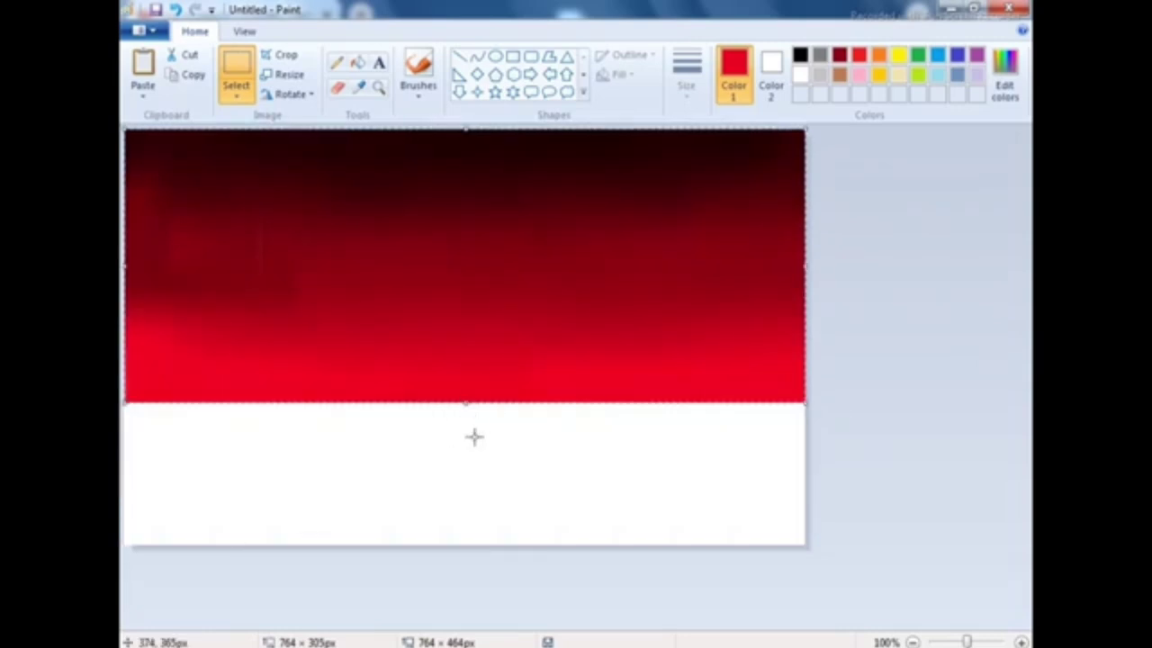
- Flip the gradient vertically, move it down, and stretch it over the white strip
{"action": "right_click", "coordinate": [483, 310]}
{"action": "right_click", "coordinate": [510, 342]}
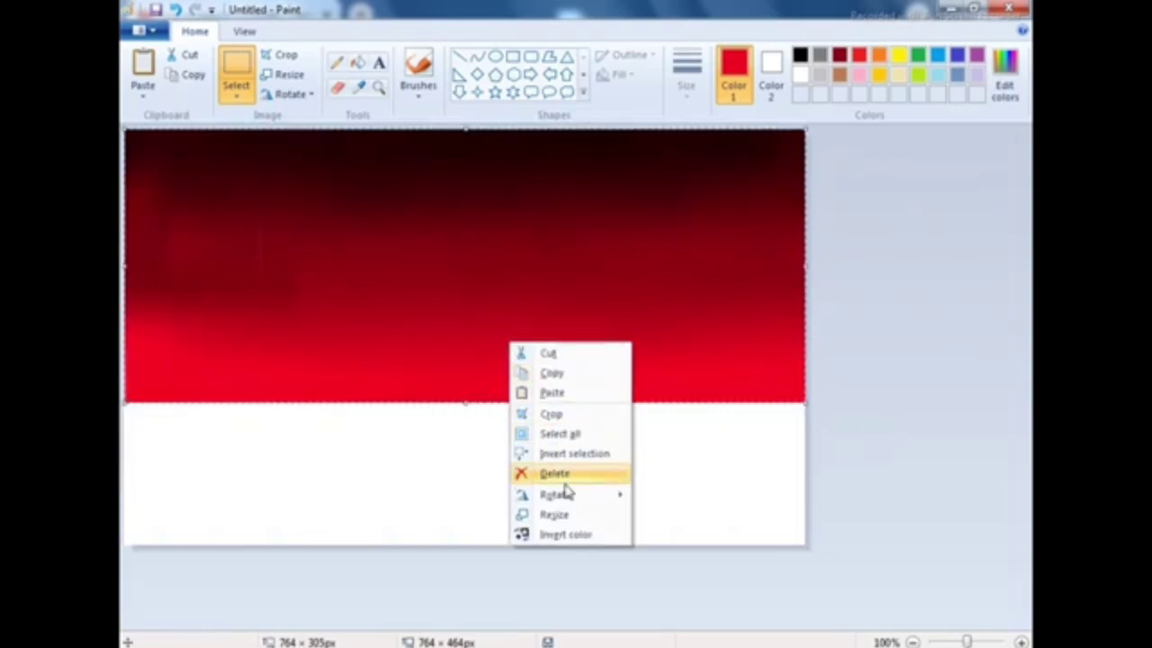
{"action": "right_click", "coordinate": [534, 381]}
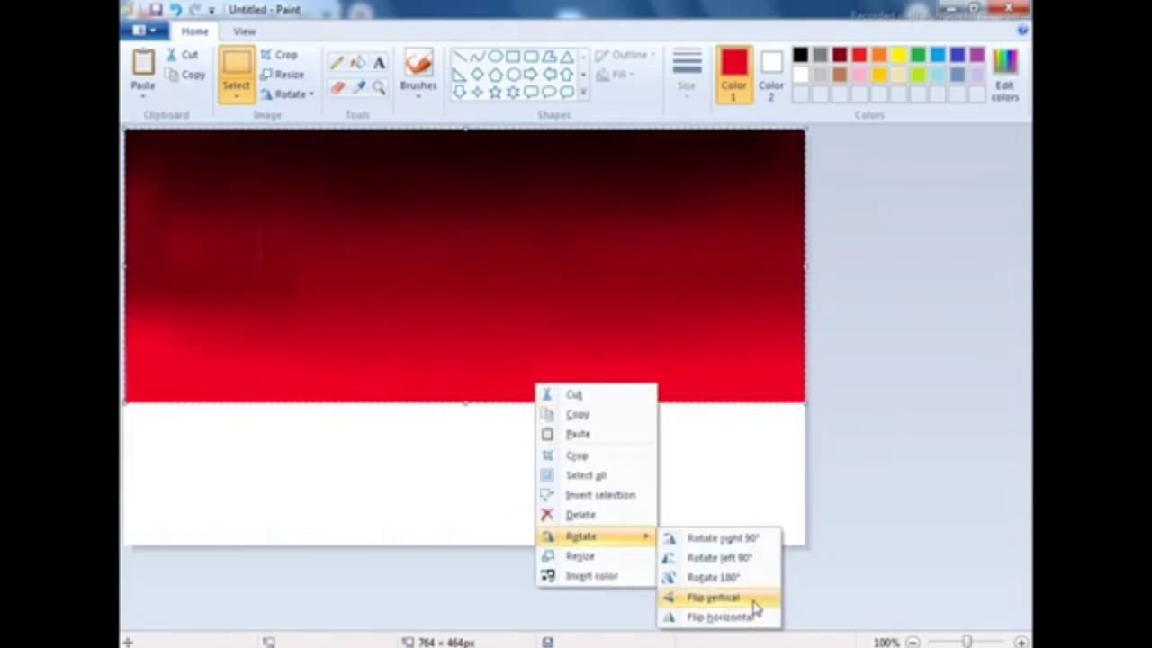
{"action": "left_click", "coordinate": [711, 594]}
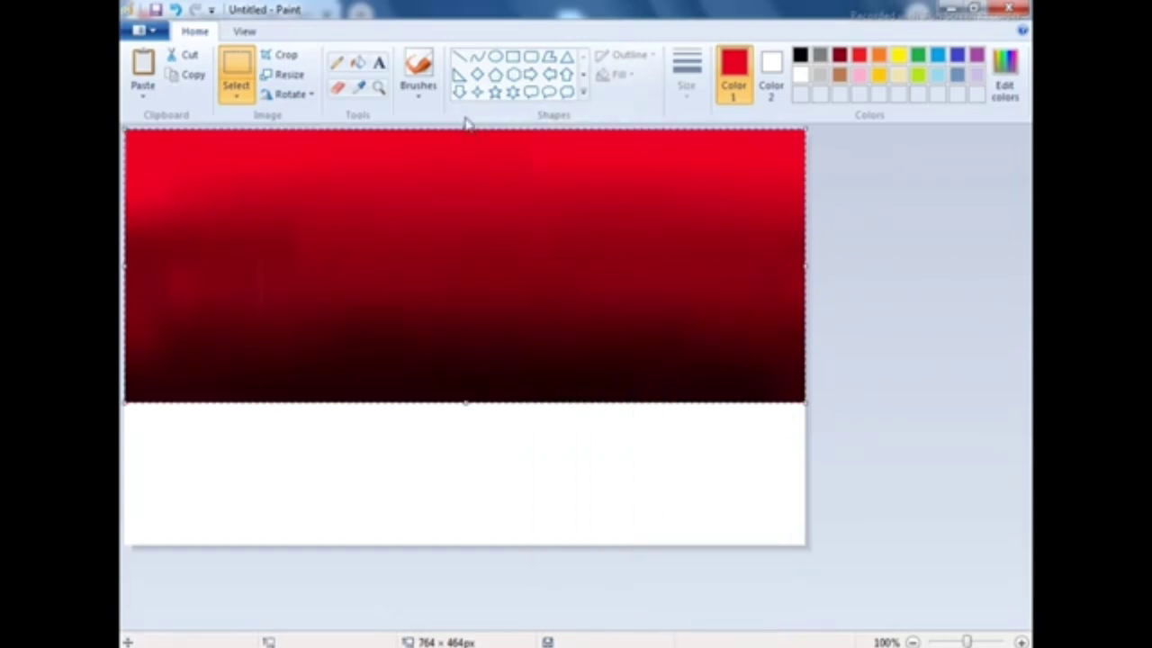
{"action": "mouse_move", "coordinate": [465, 132]}
{"action": "left_mouse_down"}
{"action": "mouse_move", "coordinate": [466, 202]}
{"action": "mouse_move", "coordinate": [512, 459]}
{"action": "mouse_move", "coordinate": [427, 463]}
{"action": "mouse_move", "coordinate": [478, 458]}
{"action": "left_mouse_up"}
{"action": "left_click_drag", "start_coordinate": [801, 474], "coordinate": [837, 474]}
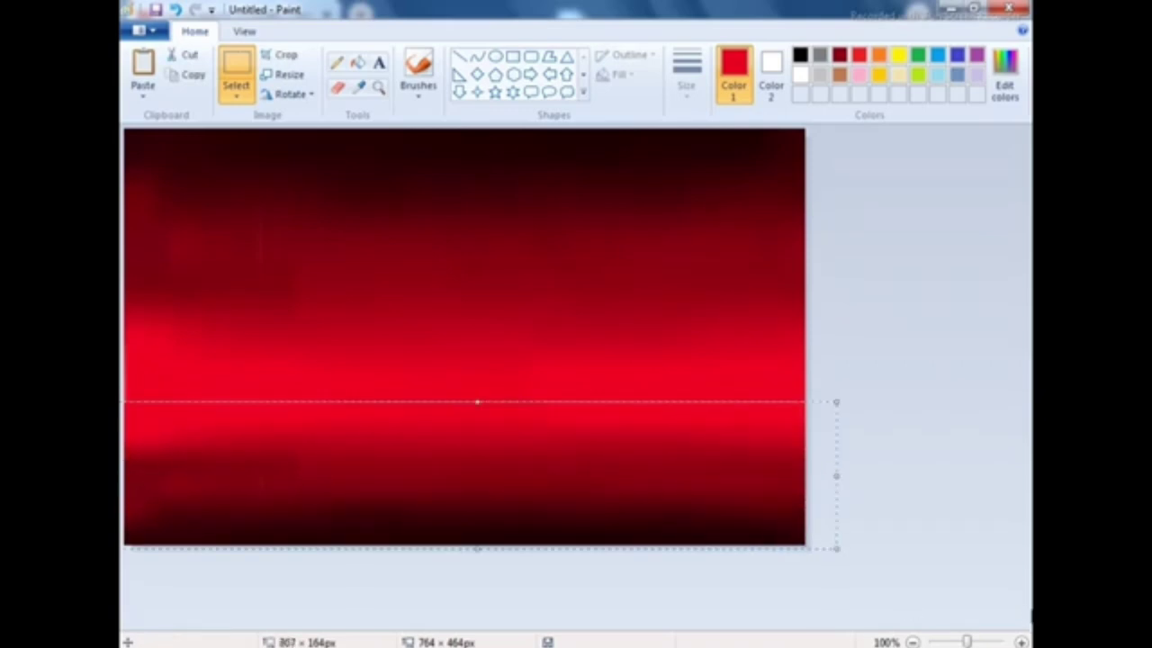
{"action": "left_click", "coordinate": [124, 349]}
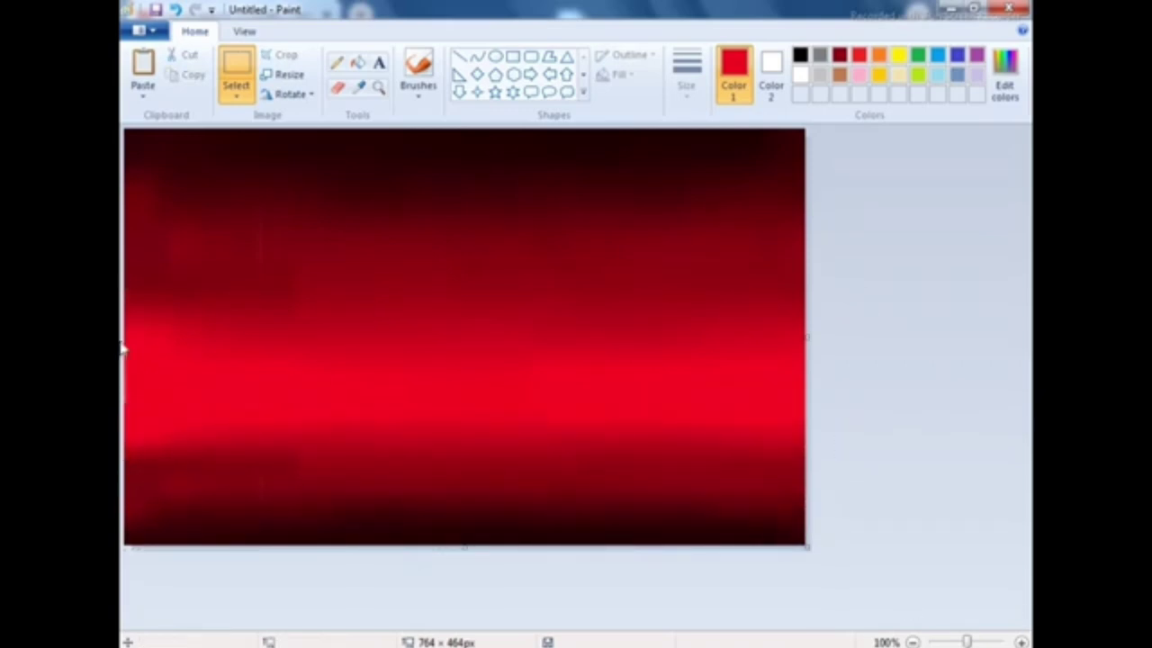
{"action": "left_click", "coordinate": [460, 56]}
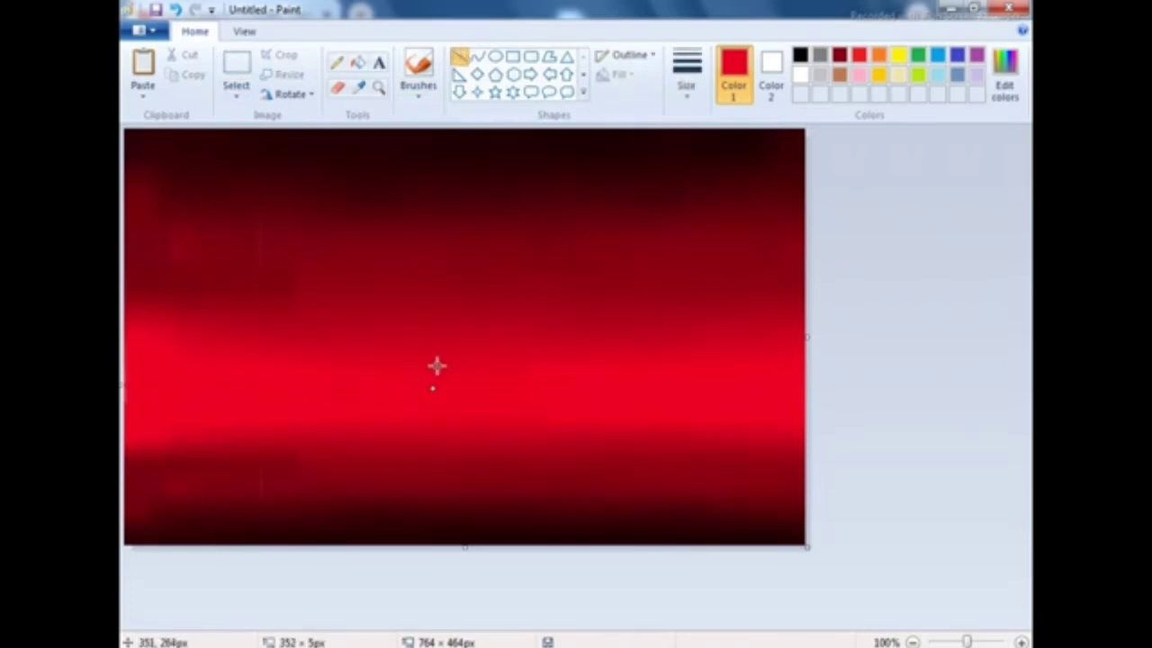
- Draw black horizon lines on the left and right of the canvas middle
{"action": "left_click", "coordinate": [800, 54]}
{"action": "left_click_drag", "start_coordinate": [394, 379], "coordinate": [123, 379]}
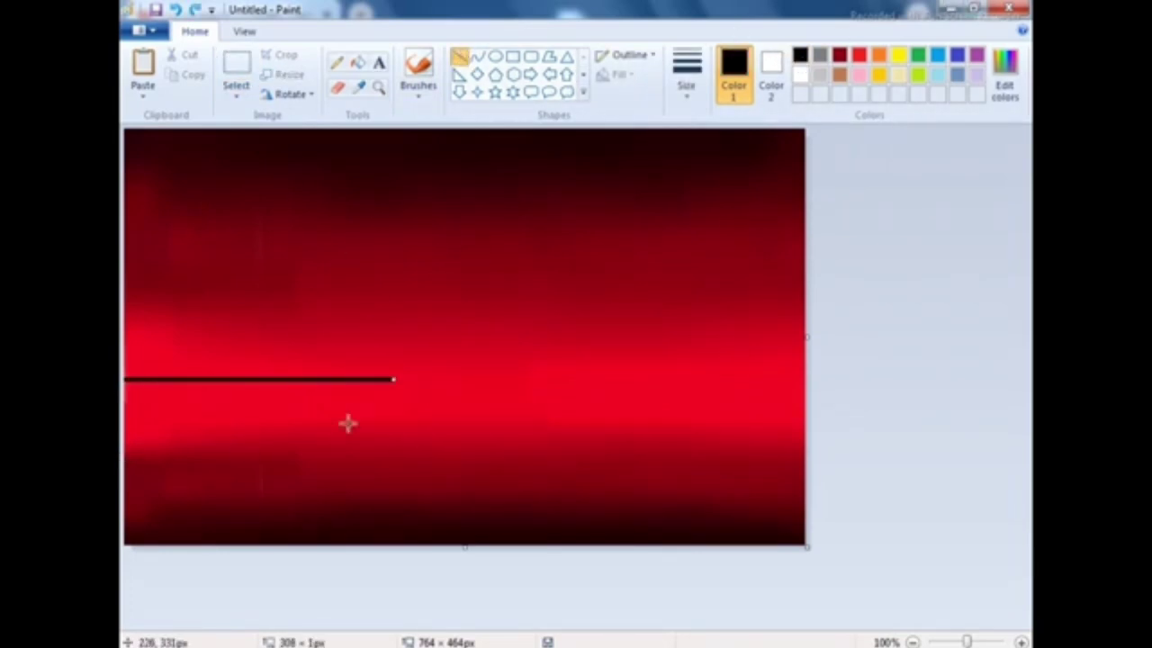
{"action": "left_click_drag", "start_coordinate": [562, 386], "coordinate": [805, 386]}
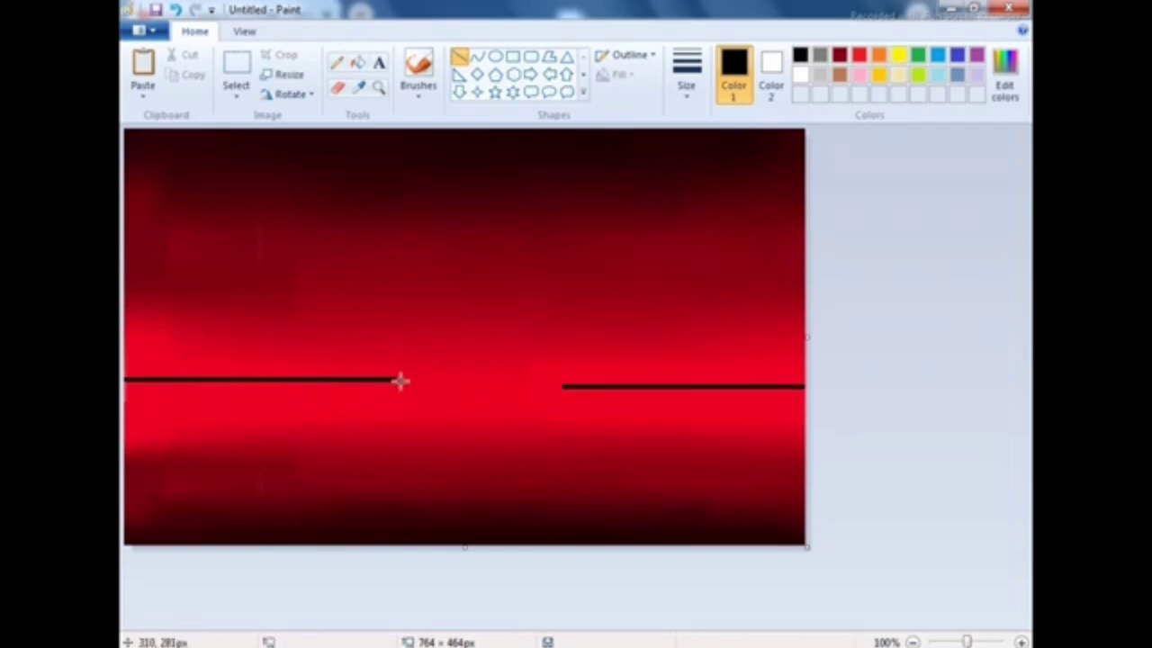
- Draw a large oval sun over the horizon gap and adjust its size and position
{"action": "left_click", "coordinate": [495, 57]}
{"action": "mouse_move", "coordinate": [391, 265]}
{"action": "left_mouse_down"}
{"action": "mouse_move", "coordinate": [550, 406]}
{"action": "mouse_move", "coordinate": [580, 416]}
{"action": "left_mouse_up"}
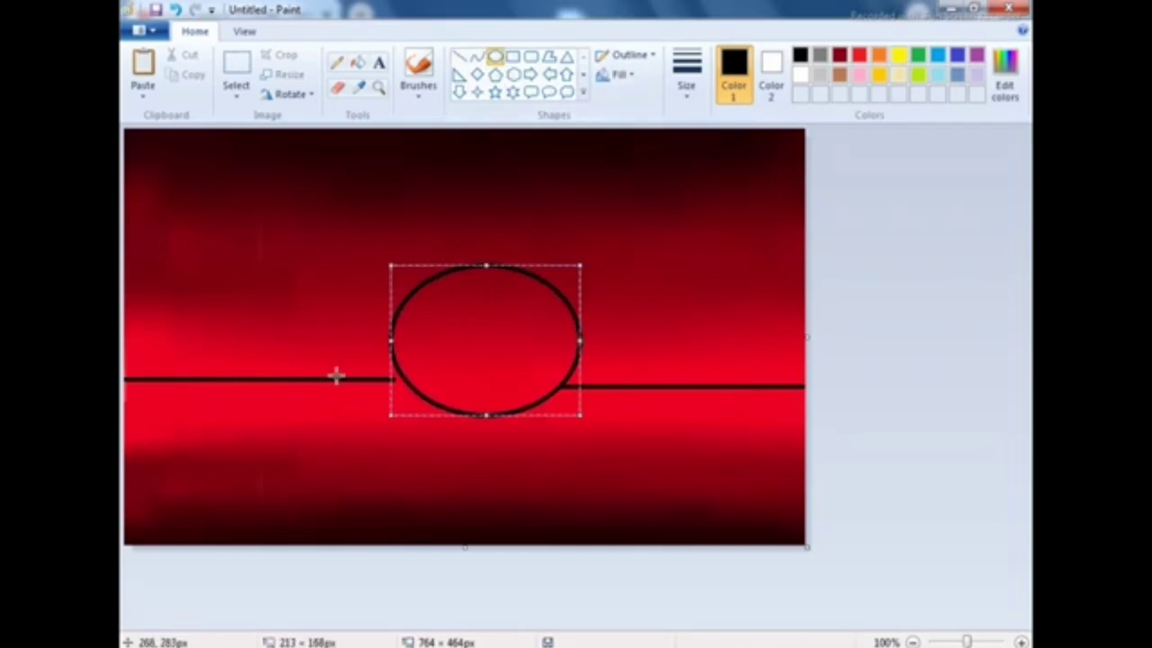
{"action": "left_click_drag", "start_coordinate": [391, 341], "coordinate": [377, 340]}
{"action": "left_click_drag", "start_coordinate": [485, 264], "coordinate": [490, 222]}
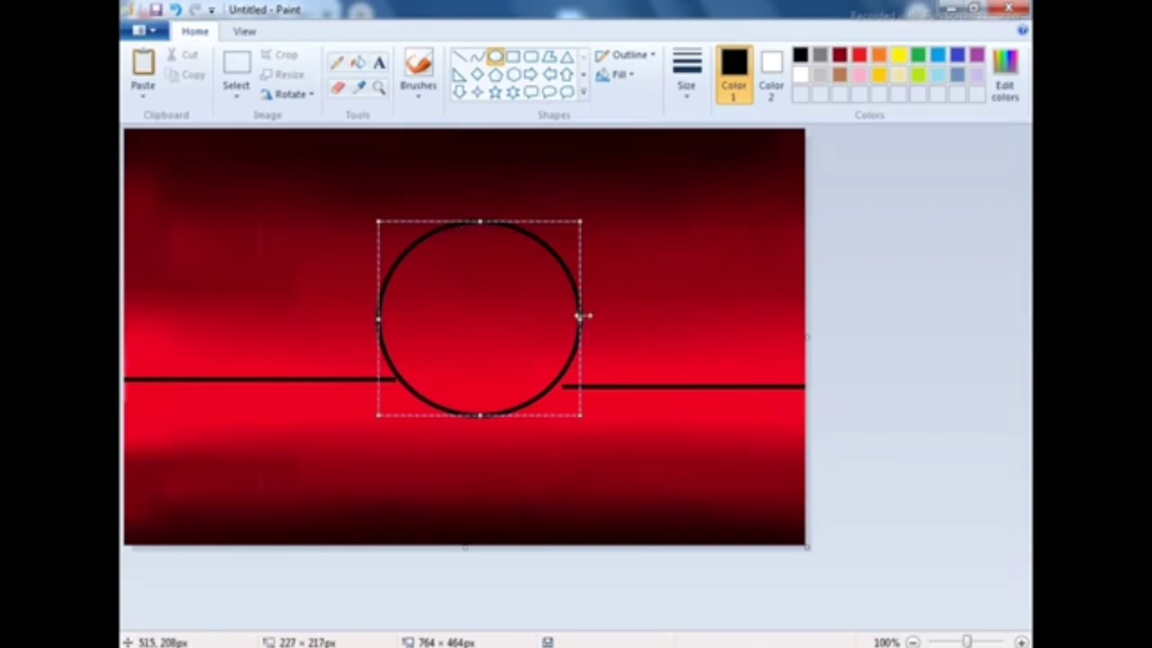
{"action": "left_click_drag", "start_coordinate": [581, 316], "coordinate": [627, 317]}
{"action": "left_click_drag", "start_coordinate": [473, 314], "coordinate": [442, 291]}
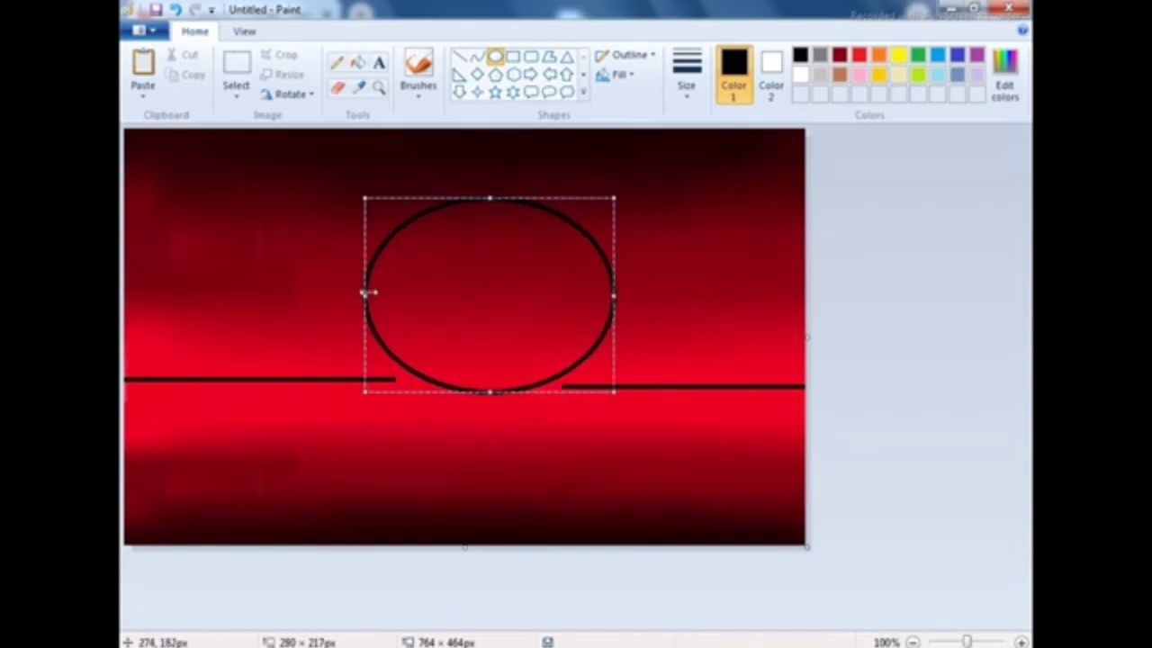
{"action": "left_click_drag", "start_coordinate": [368, 291], "coordinate": [372, 291]}
{"action": "left_click_drag", "start_coordinate": [615, 294], "coordinate": [603, 294]}
- Give the oval a red outline and a solid red fill
{"action": "left_click", "coordinate": [859, 56]}
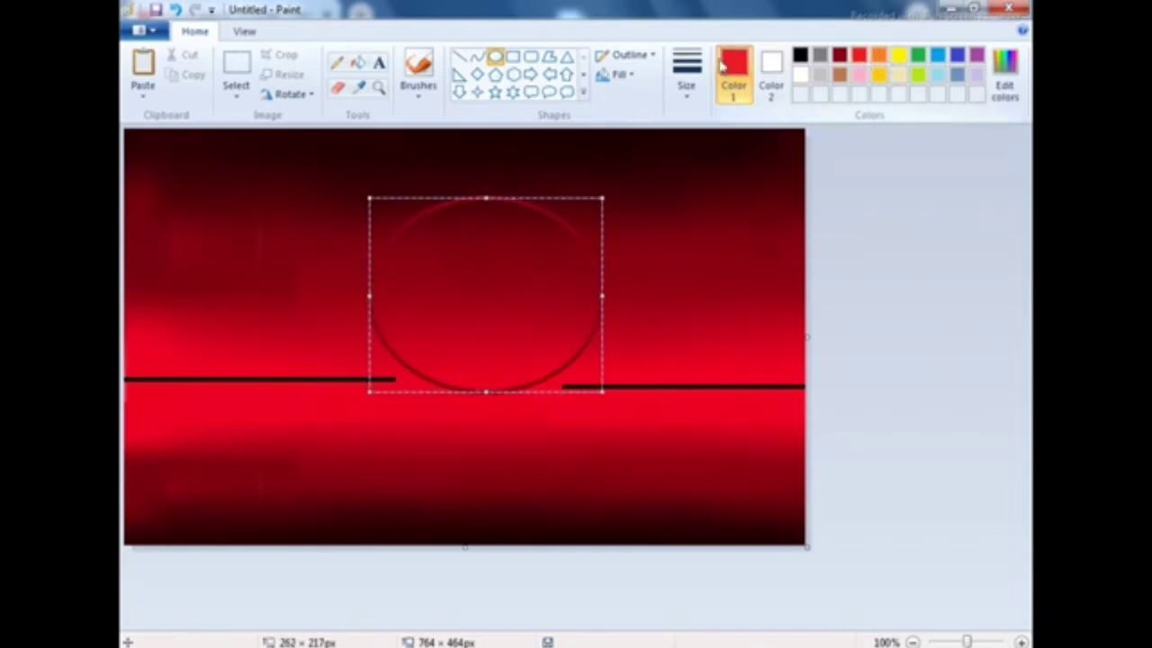
{"action": "left_click", "coordinate": [618, 74]}
{"action": "left_click", "coordinate": [641, 116]}
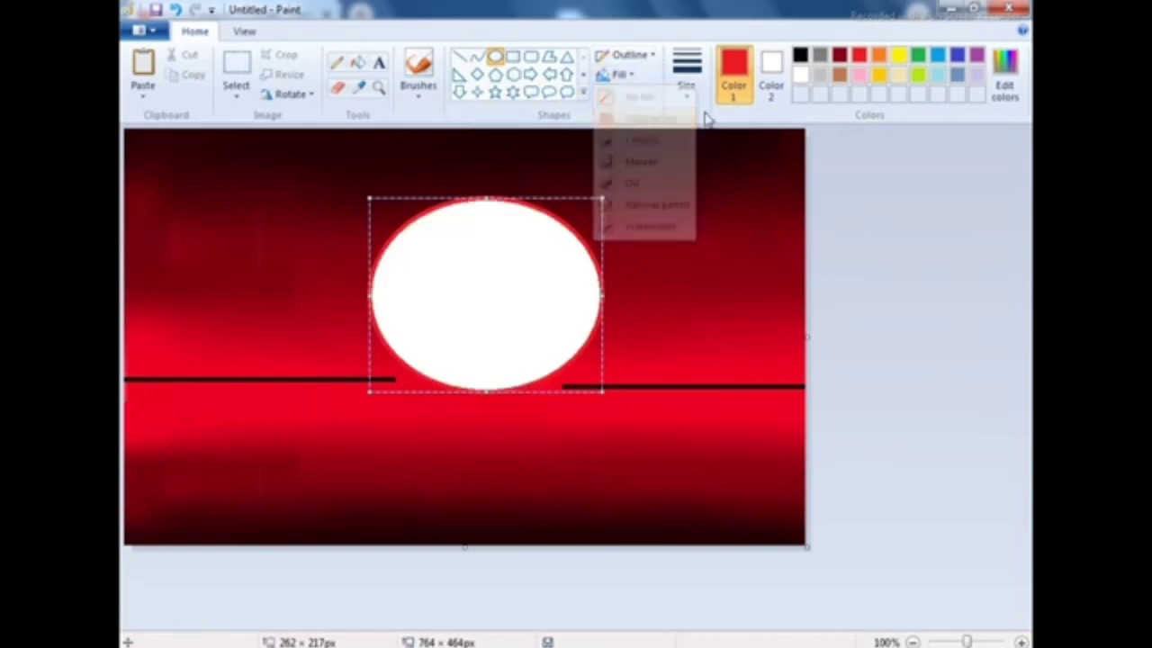
{"action": "left_click", "coordinate": [772, 72]}
{"action": "left_click", "coordinate": [860, 56]}
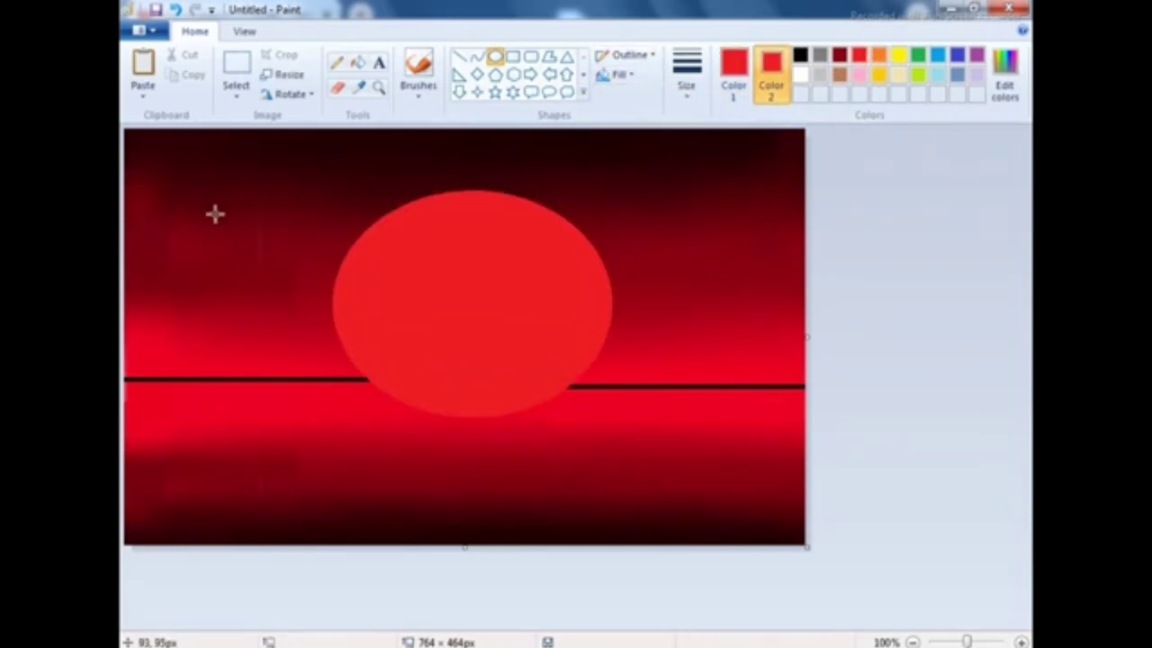
- With a brush, white Color 2 and black Color 1, draw the hill outline to the right edge
{"action": "left_click", "coordinate": [418, 88]}
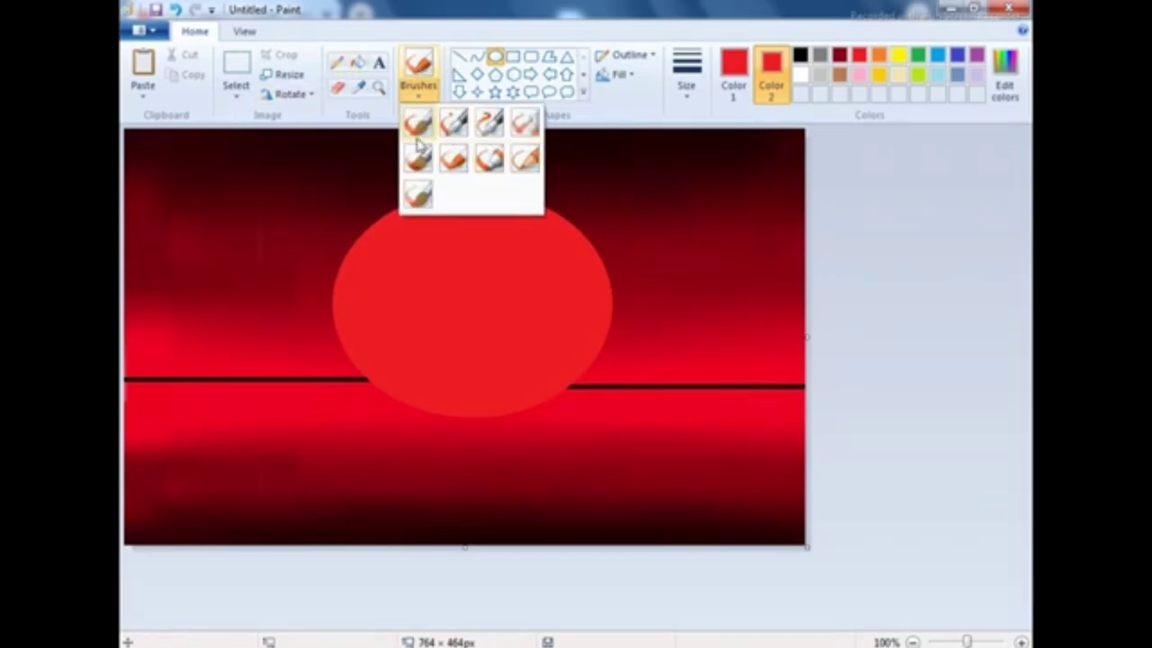
{"action": "left_click", "coordinate": [416, 122]}
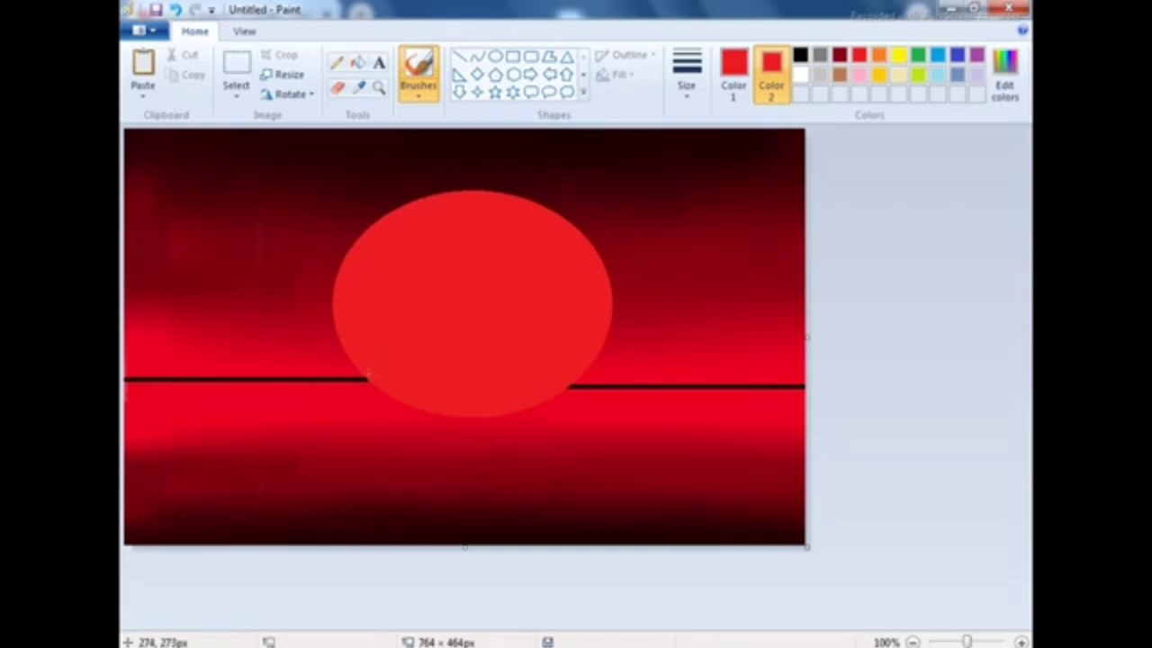
{"action": "left_click", "coordinate": [799, 74]}
{"action": "left_click", "coordinate": [734, 70]}
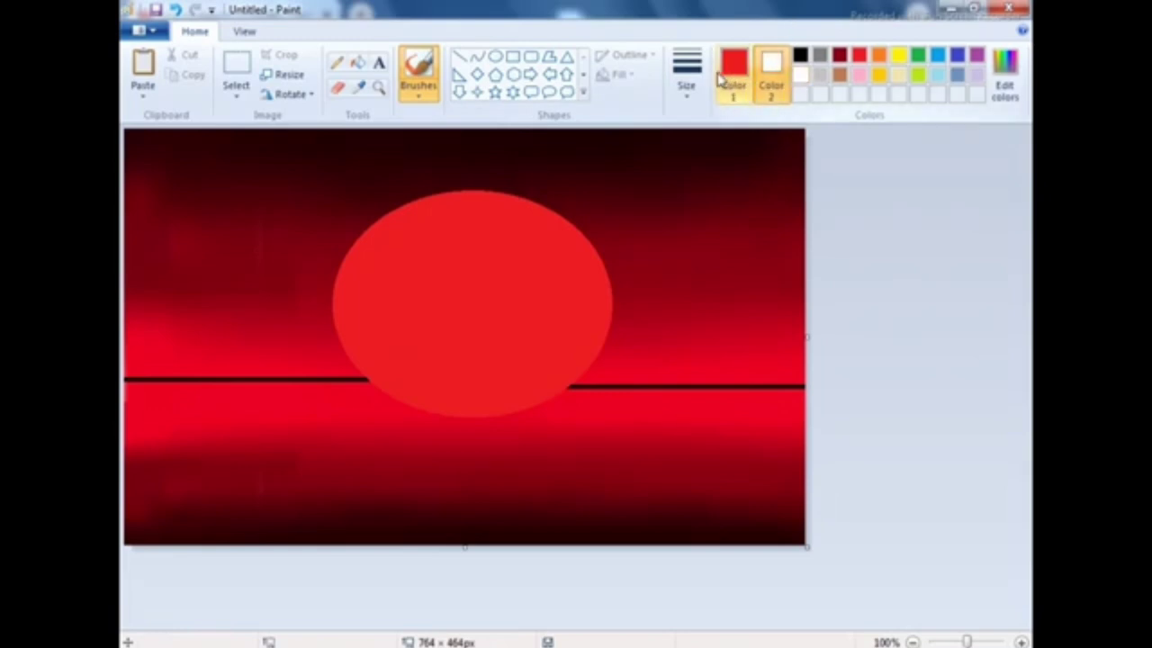
{"action": "left_click", "coordinate": [799, 56]}
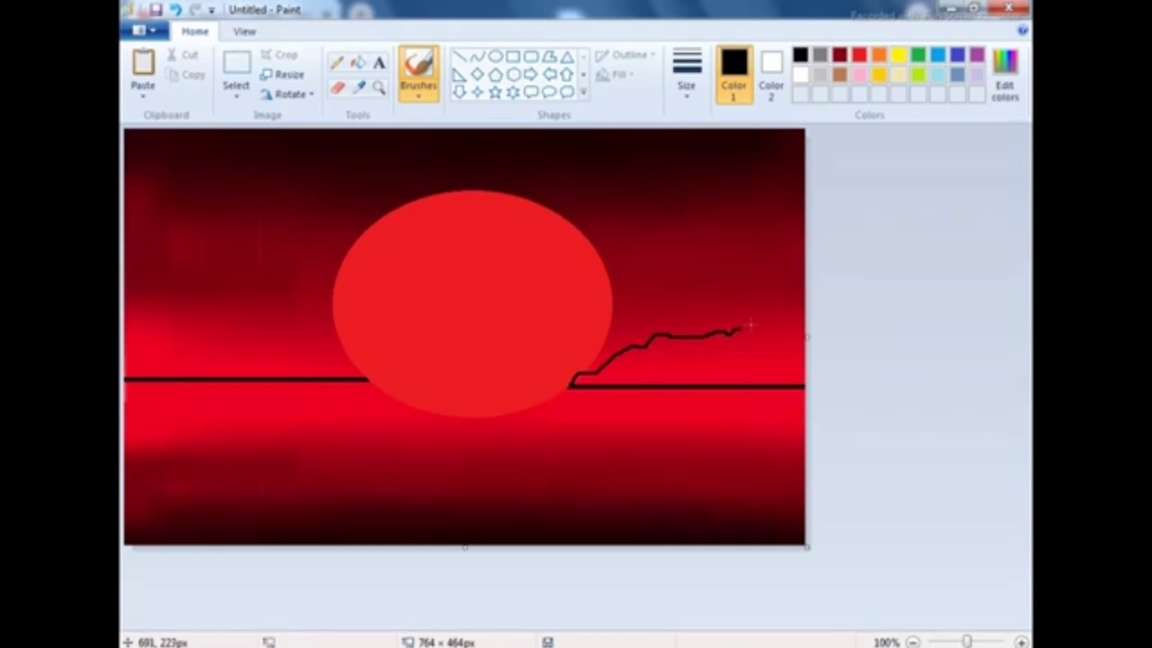
{"action": "left_click_drag", "start_coordinate": [771, 319], "coordinate": [809, 318]}
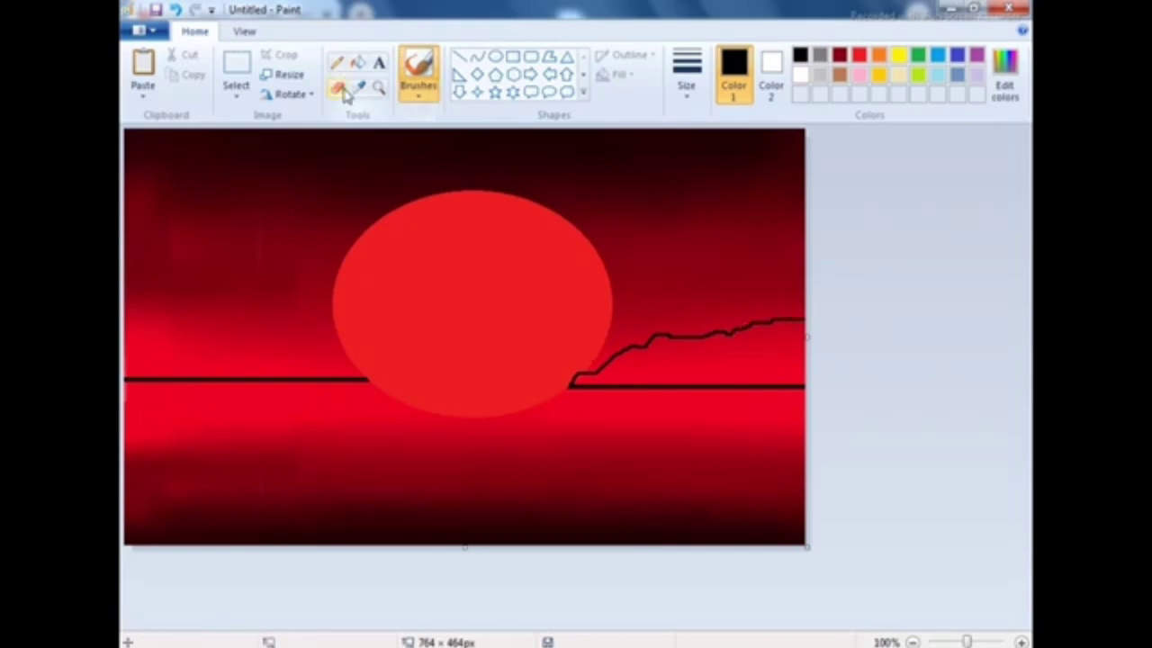
- Choose a brush style and draw the black left hill outline from the canvas edge to the sun
{"action": "left_click", "coordinate": [426, 99]}
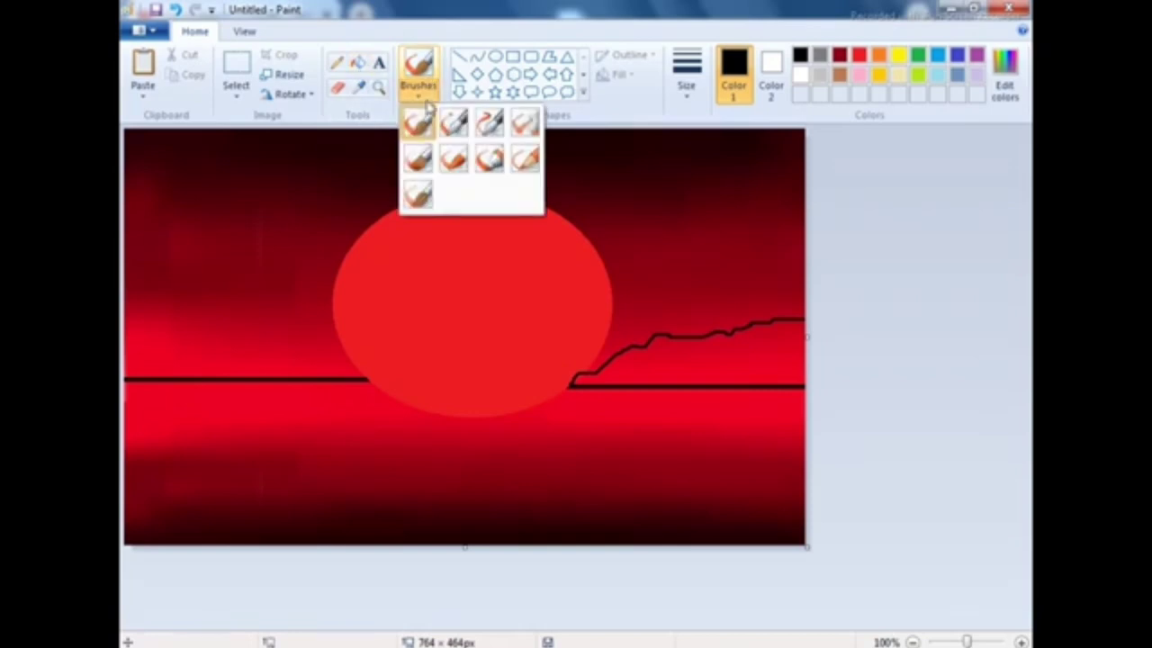
{"action": "left_click", "coordinate": [417, 120]}
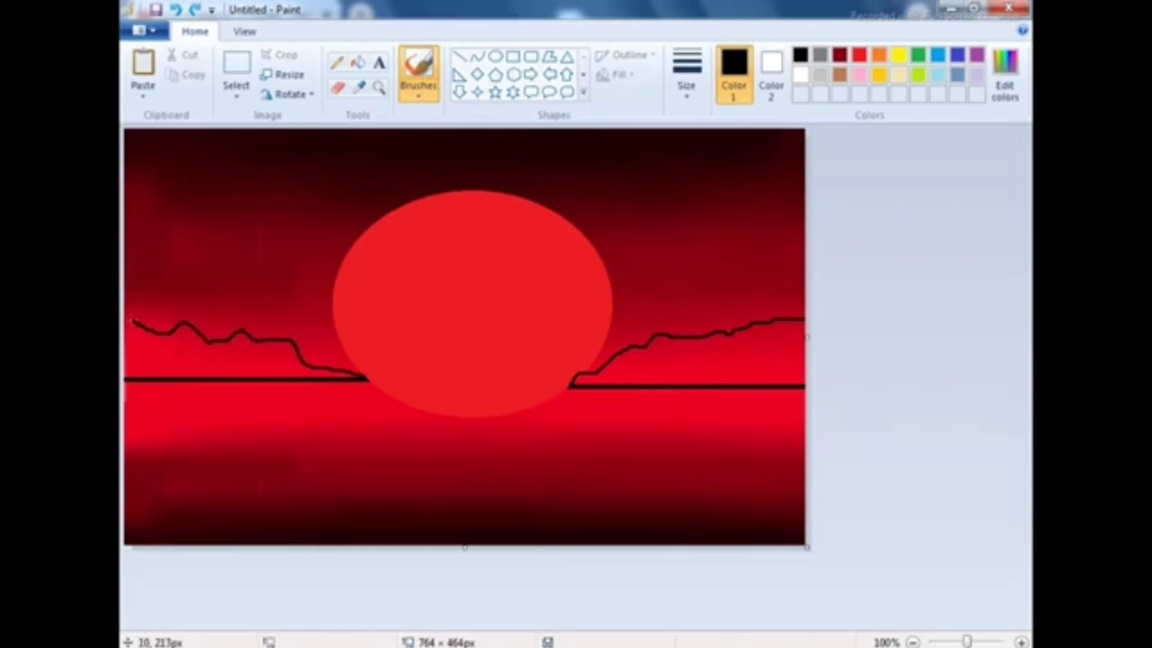
{"action": "left_click", "coordinate": [355, 396]}
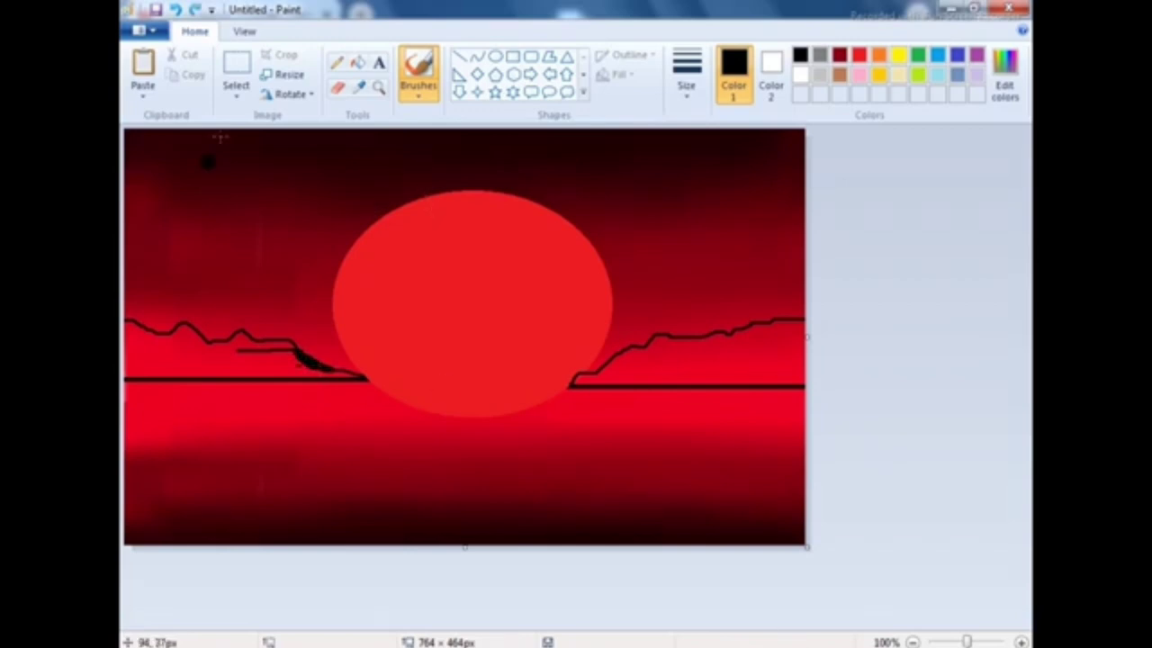
{"action": "left_click", "coordinate": [382, 86]}
- Zoom in to 200% and paint the left hill solid black, covering the red gaps
{"action": "left_click", "coordinate": [403, 269]}
{"action": "scroll", "coordinate": [378, 225], "scroll_direction": "down", "scroll_amount": 3}
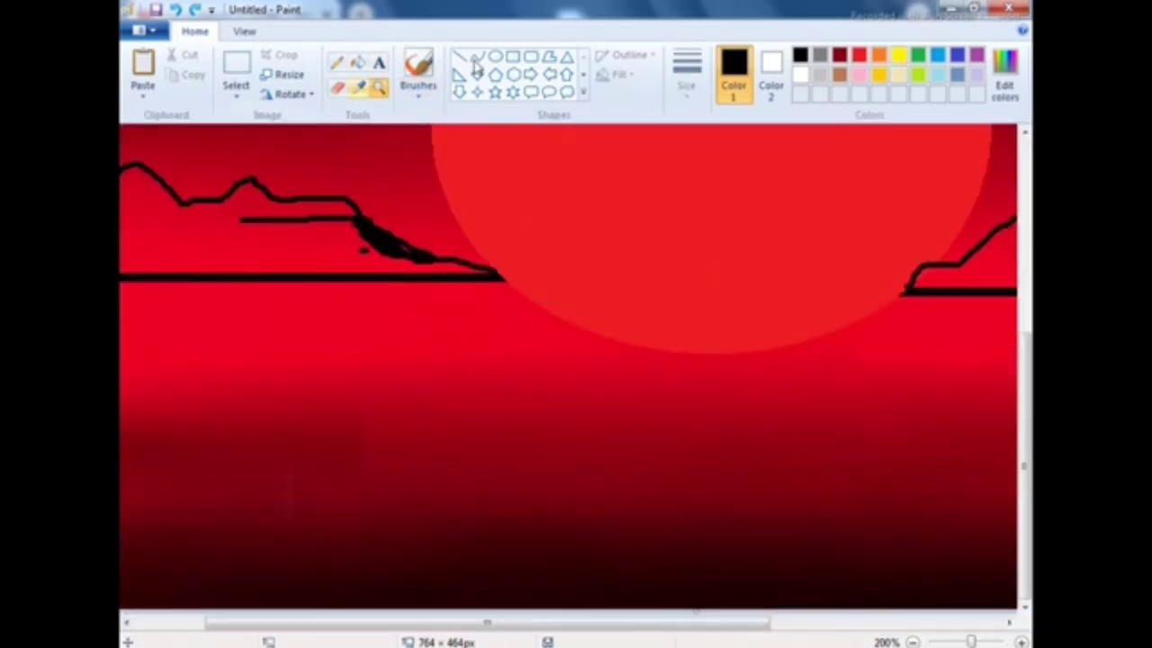
{"action": "left_click", "coordinate": [418, 68]}
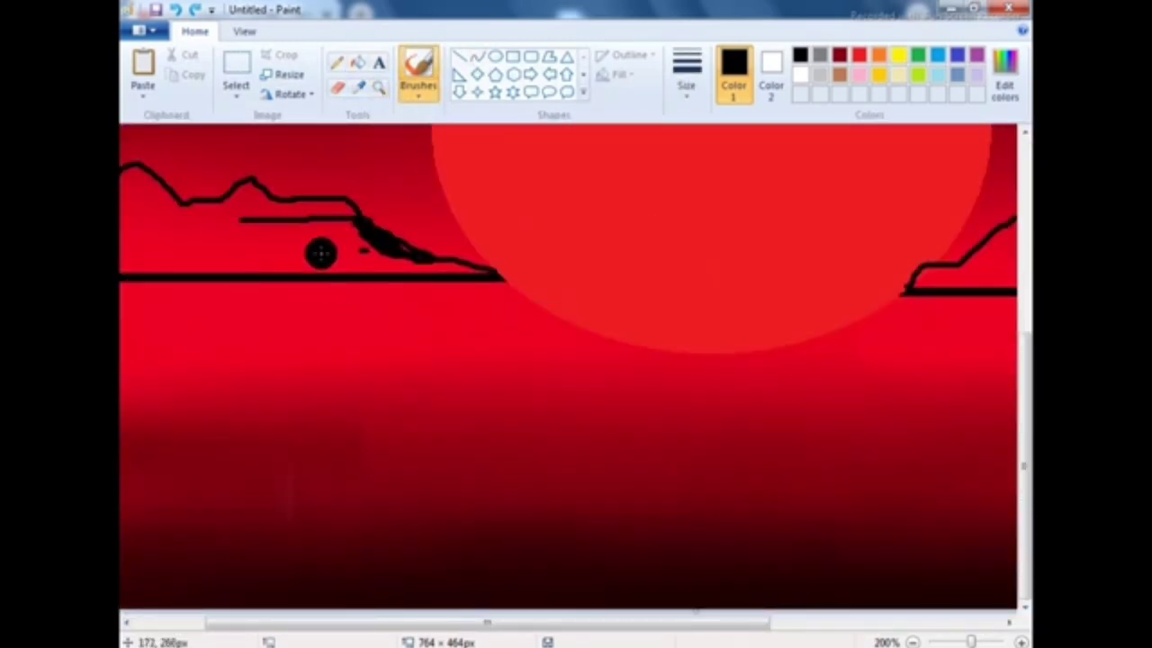
{"action": "mouse_move", "coordinate": [322, 253]}
{"action": "left_mouse_down"}
{"action": "mouse_move", "coordinate": [326, 237]}
{"action": "mouse_move", "coordinate": [348, 233]}
{"action": "mouse_move", "coordinate": [333, 211]}
{"action": "mouse_move", "coordinate": [256, 221]}
{"action": "mouse_move", "coordinate": [306, 261]}
{"action": "mouse_move", "coordinate": [367, 255]}
{"action": "mouse_move", "coordinate": [135, 268]}
{"action": "mouse_move", "coordinate": [223, 243]}
{"action": "mouse_move", "coordinate": [252, 190]}
{"action": "mouse_move", "coordinate": [204, 232]}
{"action": "left_mouse_up"}
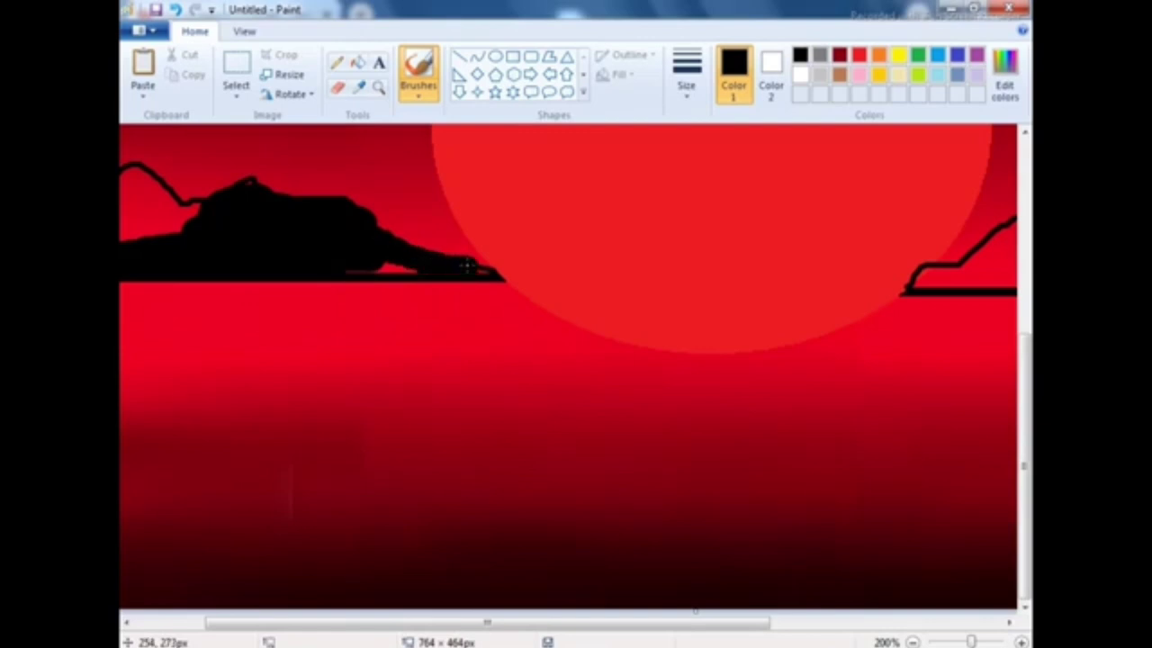
{"action": "left_click_drag", "start_coordinate": [456, 264], "coordinate": [357, 269]}
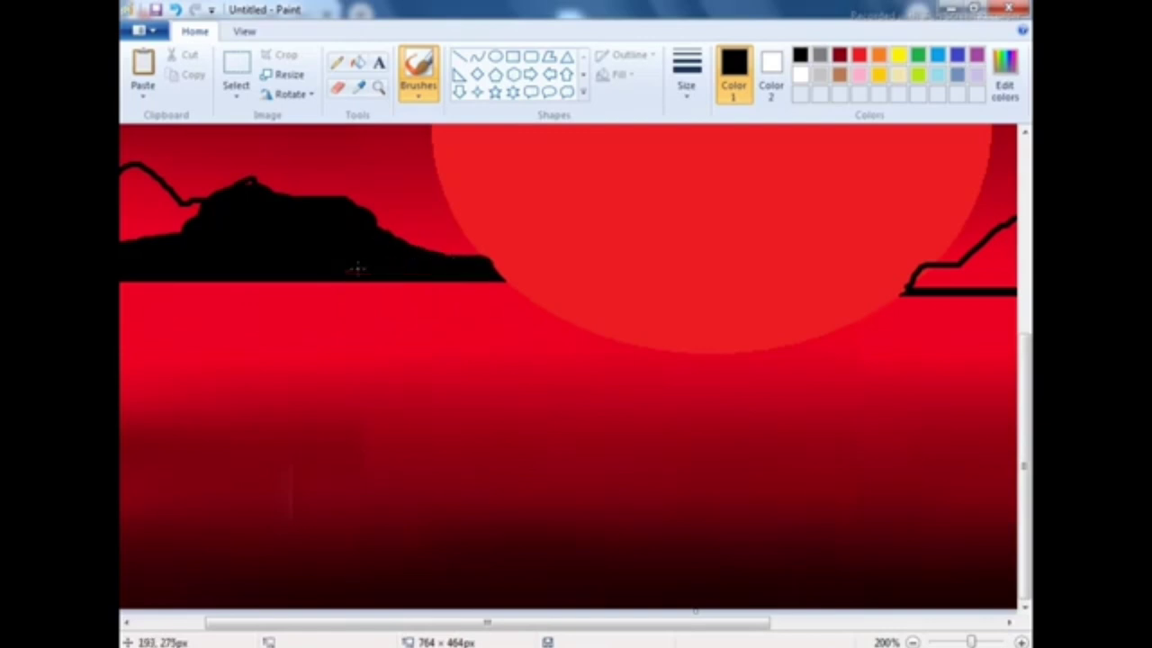
{"action": "mouse_move", "coordinate": [230, 258]}
{"action": "left_mouse_down"}
{"action": "mouse_move", "coordinate": [213, 224]}
{"action": "mouse_move", "coordinate": [126, 198]}
{"action": "mouse_move", "coordinate": [192, 207]}
{"action": "mouse_move", "coordinate": [135, 223]}
{"action": "mouse_move", "coordinate": [151, 231]}
{"action": "left_mouse_up"}
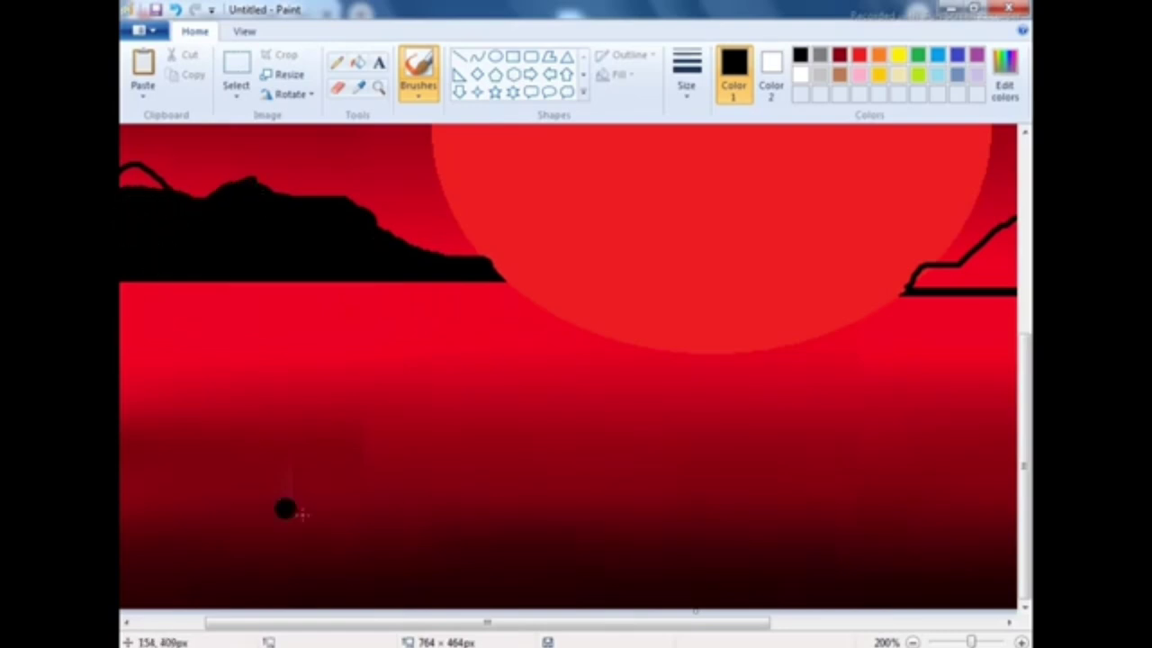
{"action": "left_click_drag", "start_coordinate": [349, 622], "coordinate": [243, 638]}
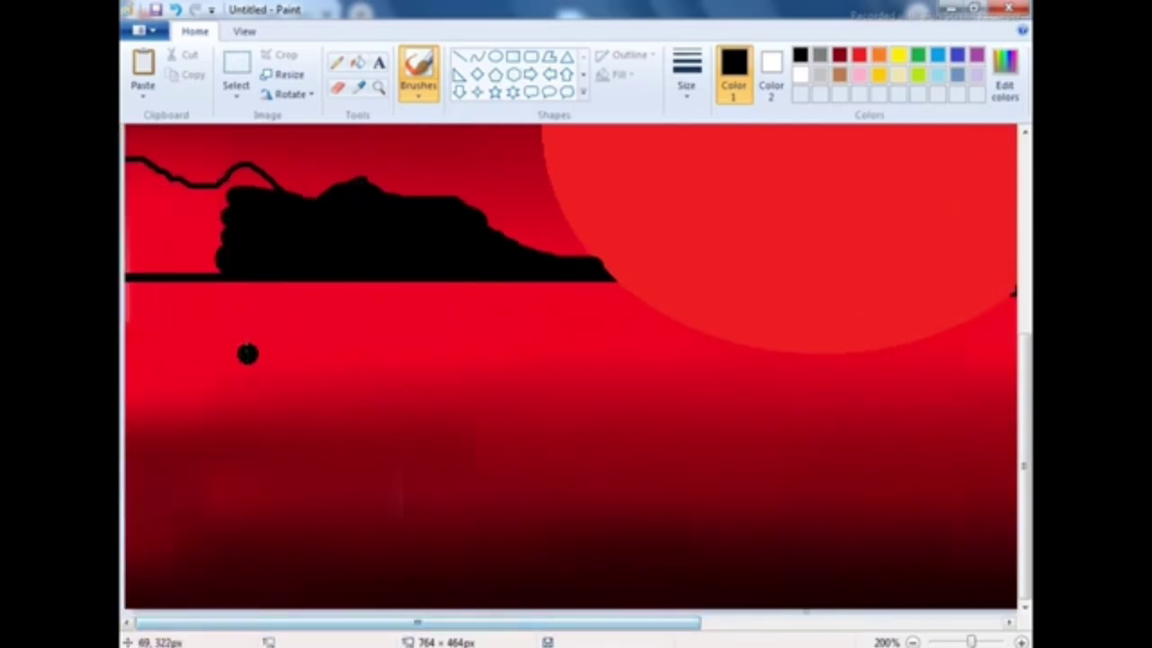
{"action": "mouse_move", "coordinate": [264, 183]}
{"action": "left_mouse_down"}
{"action": "mouse_move", "coordinate": [240, 180]}
{"action": "mouse_move", "coordinate": [140, 248]}
{"action": "mouse_move", "coordinate": [270, 229]}
{"action": "left_mouse_up"}
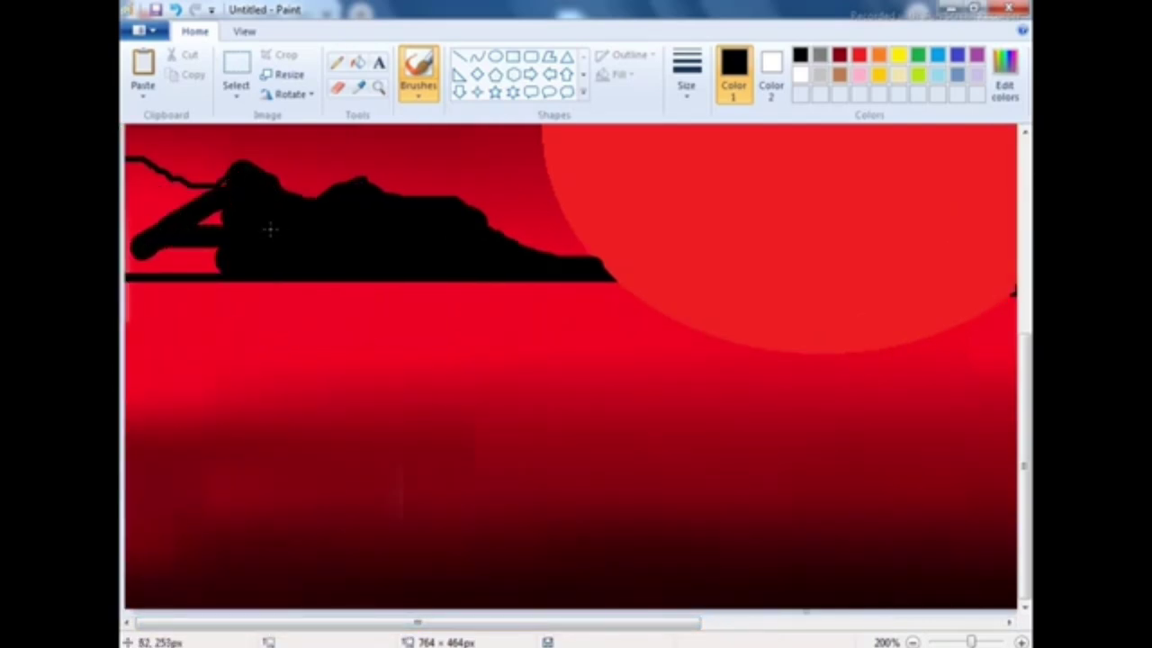
{"action": "mouse_move", "coordinate": [175, 223]}
{"action": "left_mouse_down"}
{"action": "mouse_move", "coordinate": [135, 235]}
{"action": "mouse_move", "coordinate": [140, 179]}
{"action": "mouse_move", "coordinate": [206, 203]}
{"action": "left_mouse_up"}
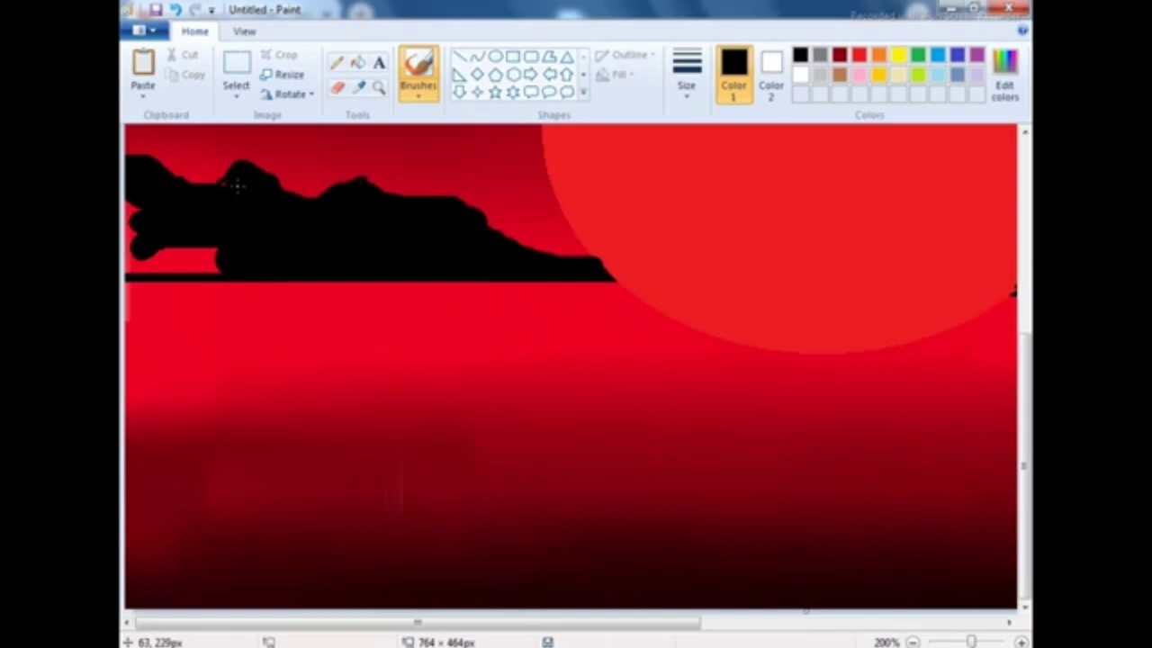
{"action": "mouse_move", "coordinate": [209, 233]}
{"action": "left_mouse_down"}
{"action": "mouse_move", "coordinate": [133, 257]}
{"action": "mouse_move", "coordinate": [256, 262]}
{"action": "left_mouse_up"}
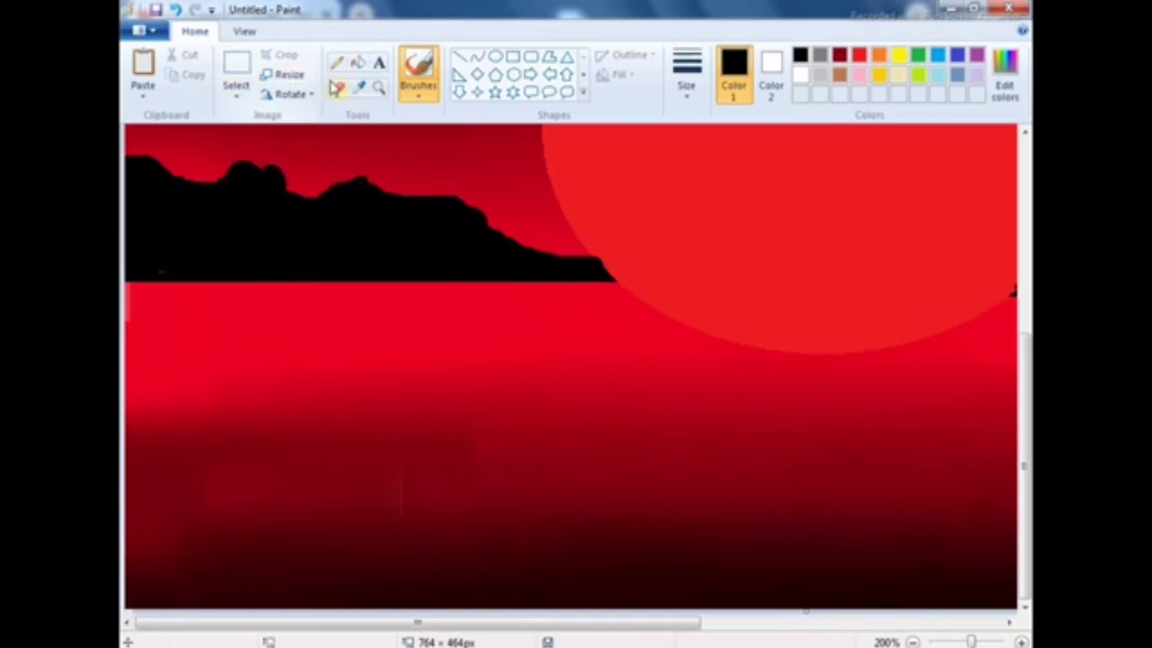
- Paint the right hill solid black, then zoom back out to 100%
{"action": "left_click_drag", "start_coordinate": [570, 624], "coordinate": [872, 625]}
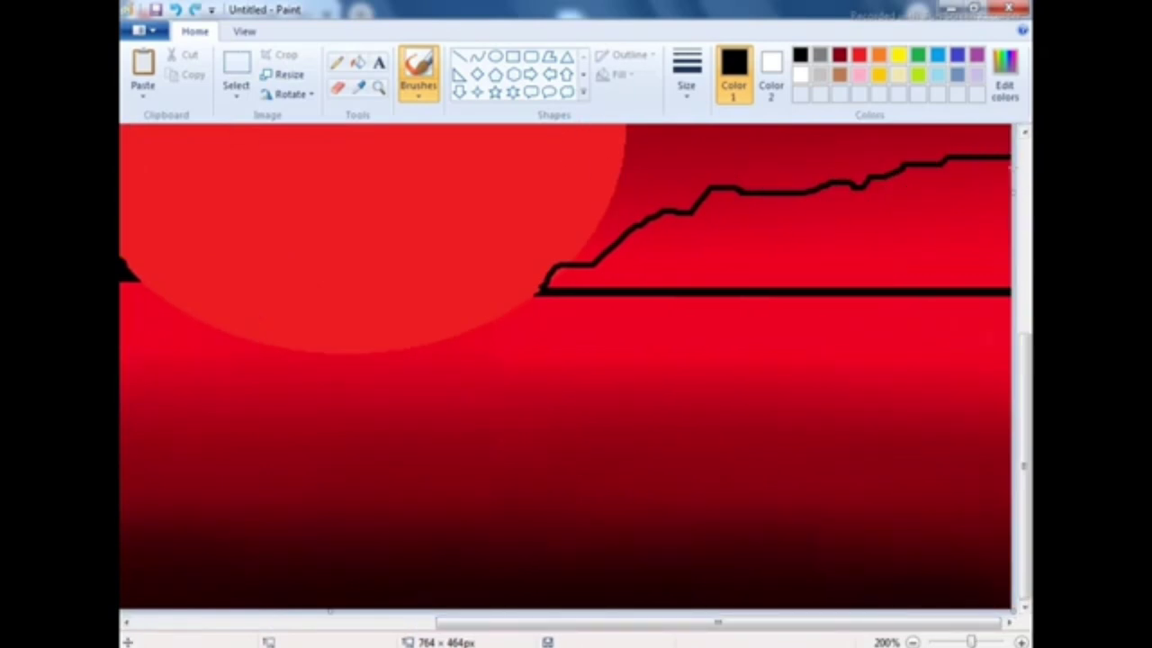
{"action": "mouse_move", "coordinate": [998, 164]}
{"action": "left_mouse_down"}
{"action": "mouse_move", "coordinate": [931, 175]}
{"action": "mouse_move", "coordinate": [864, 209]}
{"action": "mouse_move", "coordinate": [727, 202]}
{"action": "mouse_move", "coordinate": [661, 226]}
{"action": "mouse_move", "coordinate": [605, 265]}
{"action": "left_mouse_up"}
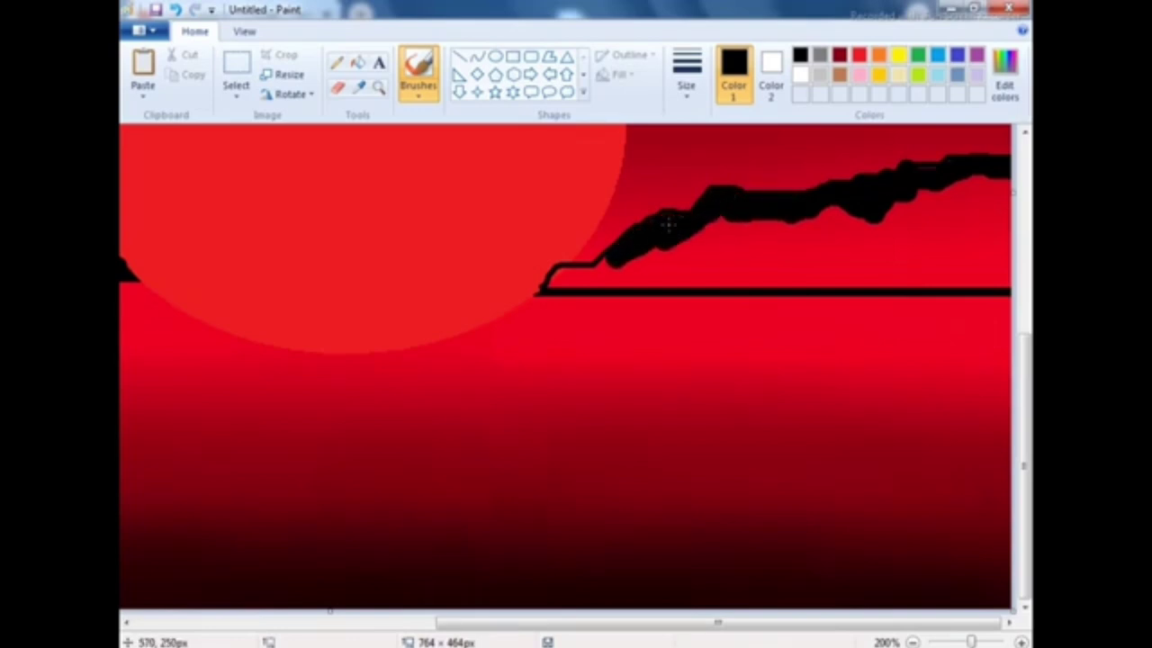
{"action": "mouse_move", "coordinate": [670, 222]}
{"action": "left_mouse_down"}
{"action": "mouse_move", "coordinate": [544, 288]}
{"action": "mouse_move", "coordinate": [990, 261]}
{"action": "mouse_move", "coordinate": [761, 273]}
{"action": "mouse_move", "coordinate": [925, 273]}
{"action": "mouse_move", "coordinate": [684, 243]}
{"action": "mouse_move", "coordinate": [962, 258]}
{"action": "mouse_move", "coordinate": [745, 236]}
{"action": "left_mouse_up"}
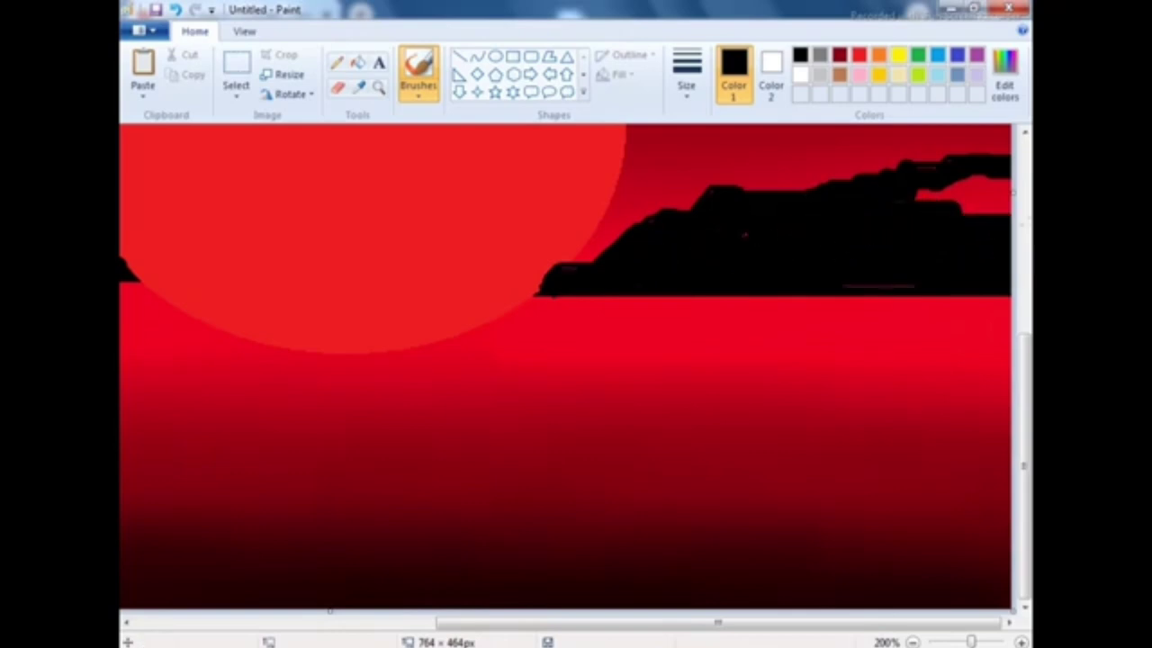
{"action": "mouse_move", "coordinate": [568, 275]}
{"action": "left_mouse_down"}
{"action": "mouse_move", "coordinate": [998, 208]}
{"action": "mouse_move", "coordinate": [972, 180]}
{"action": "mouse_move", "coordinate": [927, 162]}
{"action": "left_mouse_up"}
{"action": "left_click", "coordinate": [378, 87]}
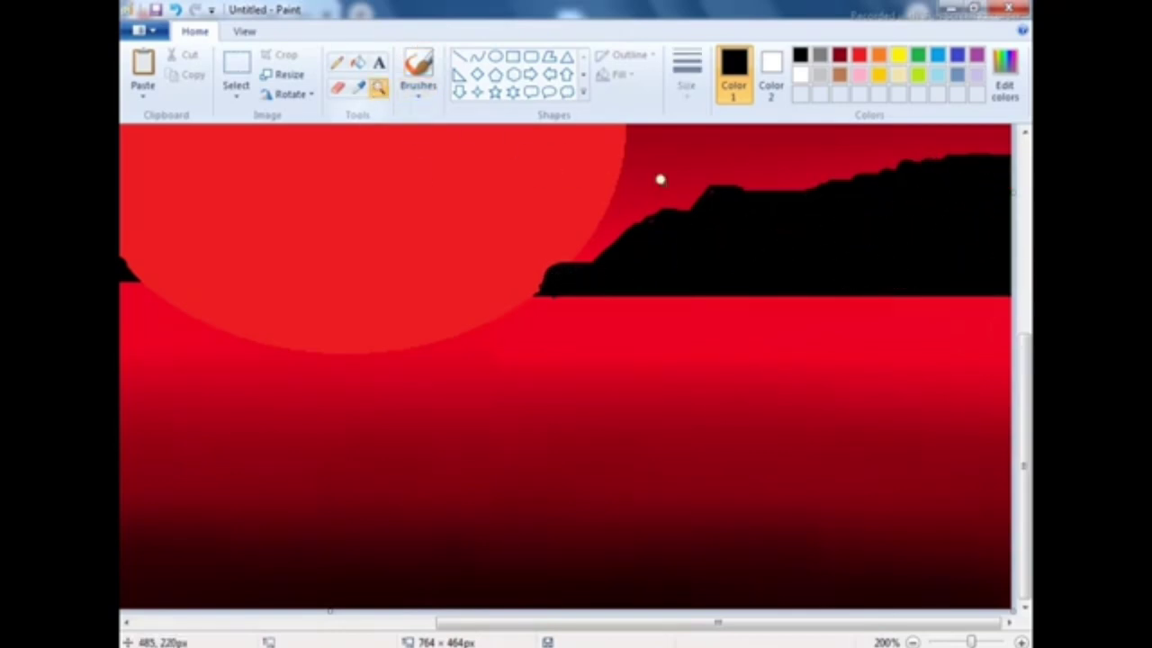
{"action": "right_click", "coordinate": [661, 177]}
{"action": "left_click", "coordinate": [337, 65]}
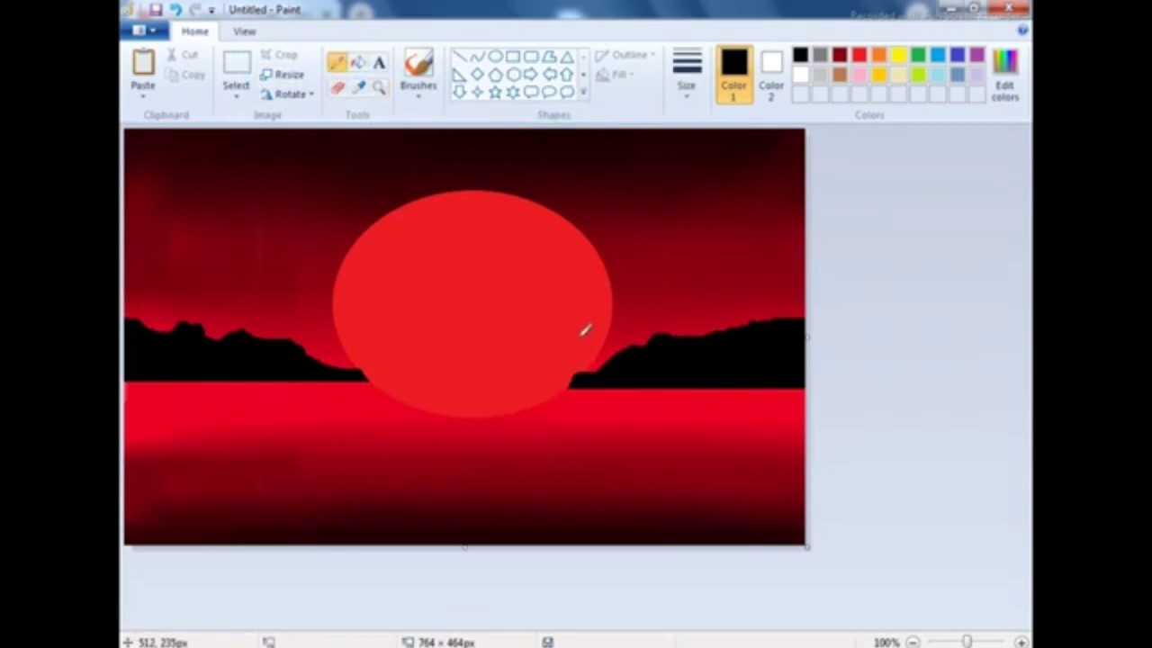
- Draw a straight black line across the sun's base
{"action": "left_click", "coordinate": [477, 56]}
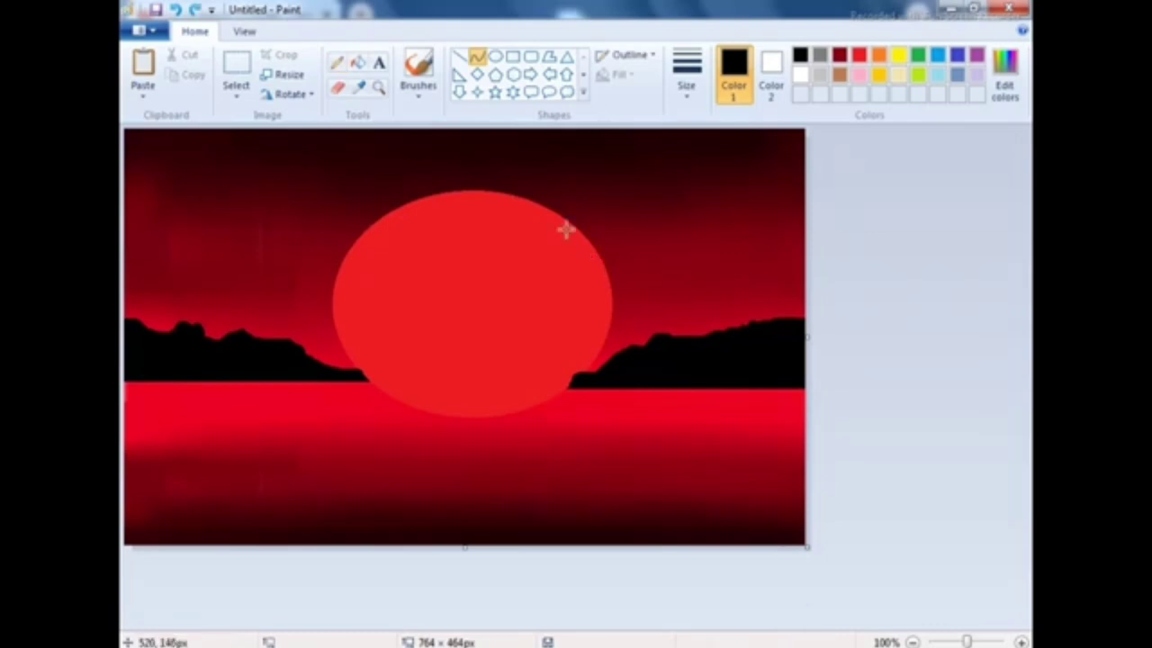
{"action": "left_click", "coordinate": [459, 56]}
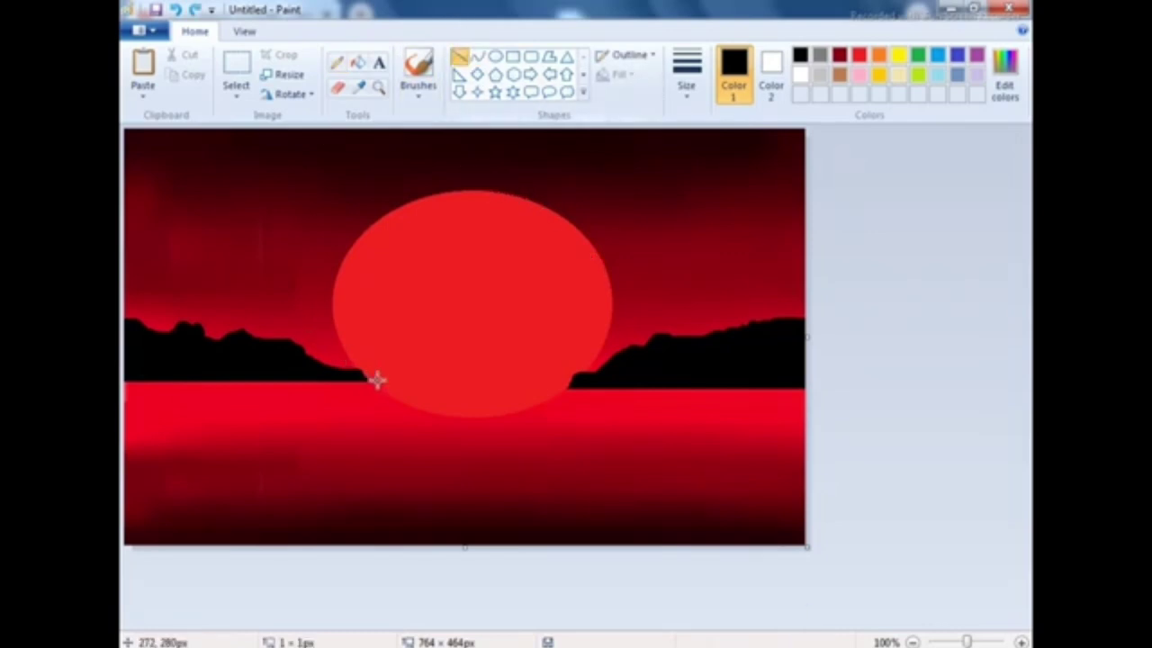
{"action": "left_click_drag", "start_coordinate": [367, 380], "coordinate": [638, 381]}
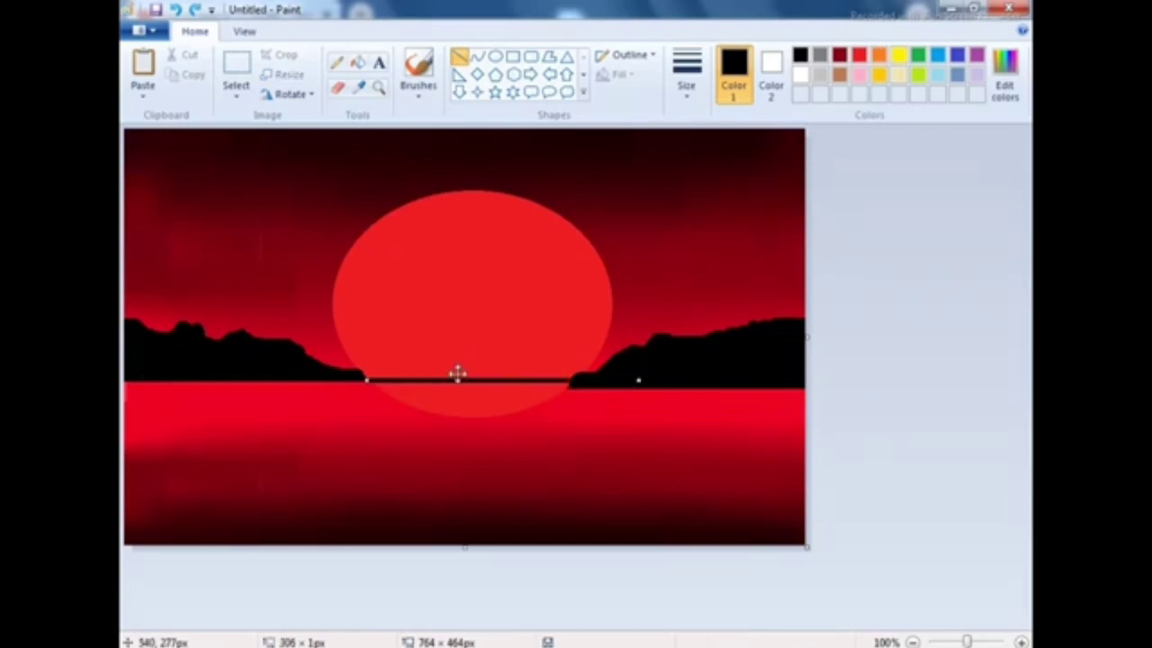
{"action": "left_click", "coordinate": [189, 358]}
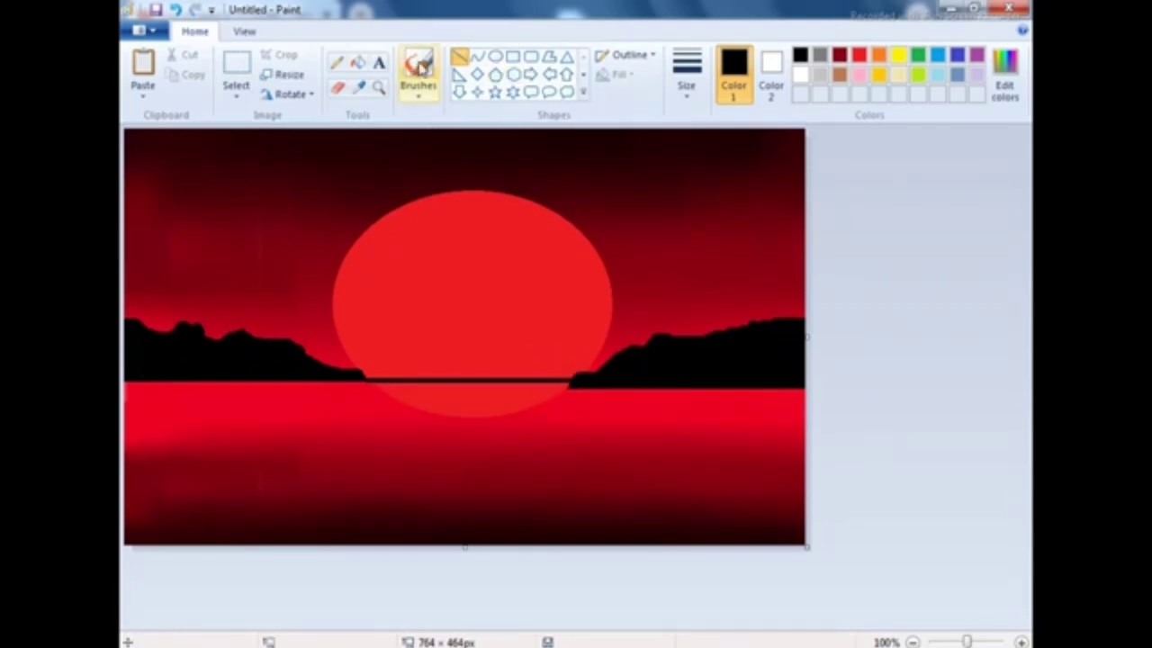
- Draw a curved arch over the sun between the hills and fill it black
{"action": "left_click", "coordinate": [480, 58]}
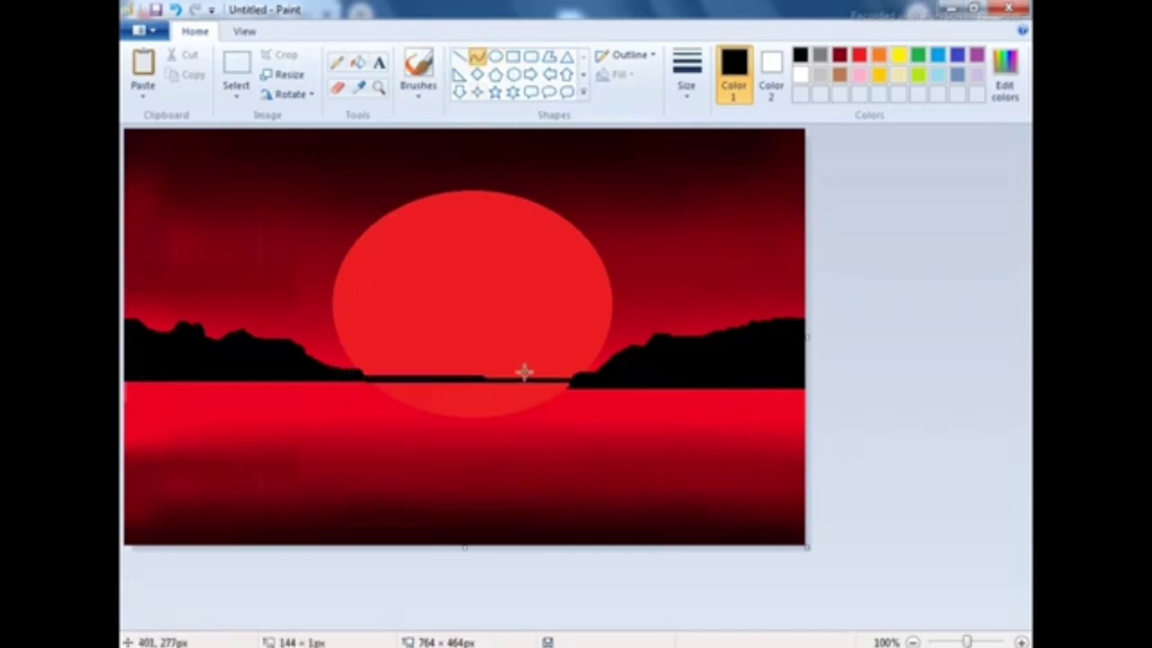
{"action": "left_click_drag", "start_coordinate": [354, 379], "coordinate": [557, 376]}
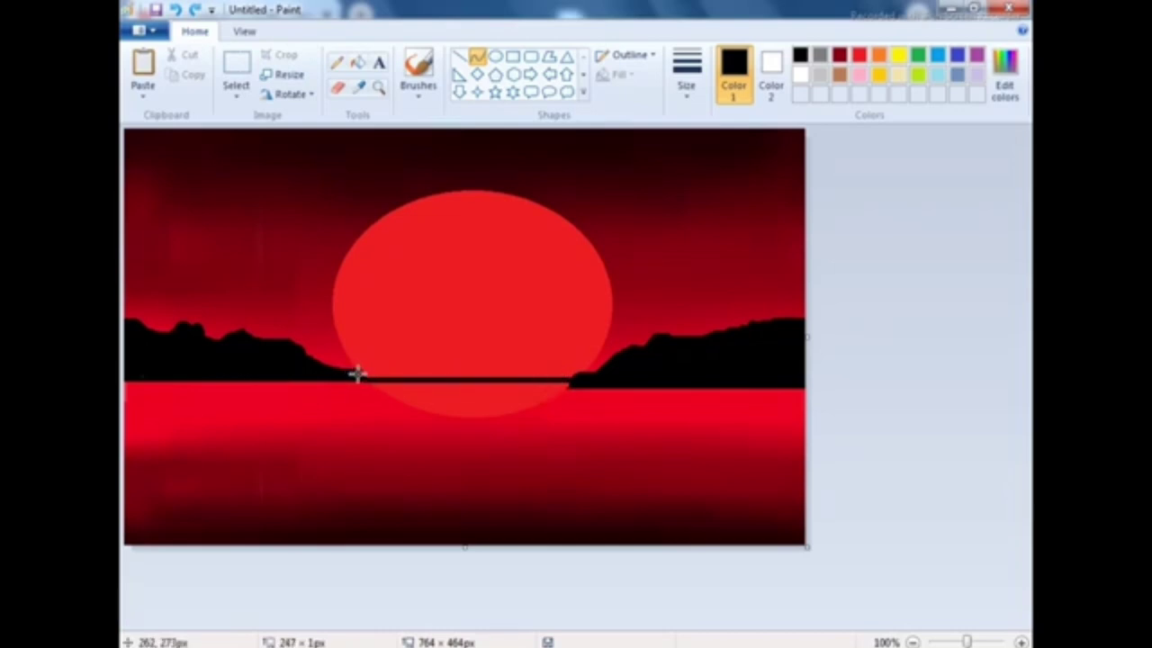
{"action": "left_click_drag", "start_coordinate": [440, 345], "coordinate": [474, 304]}
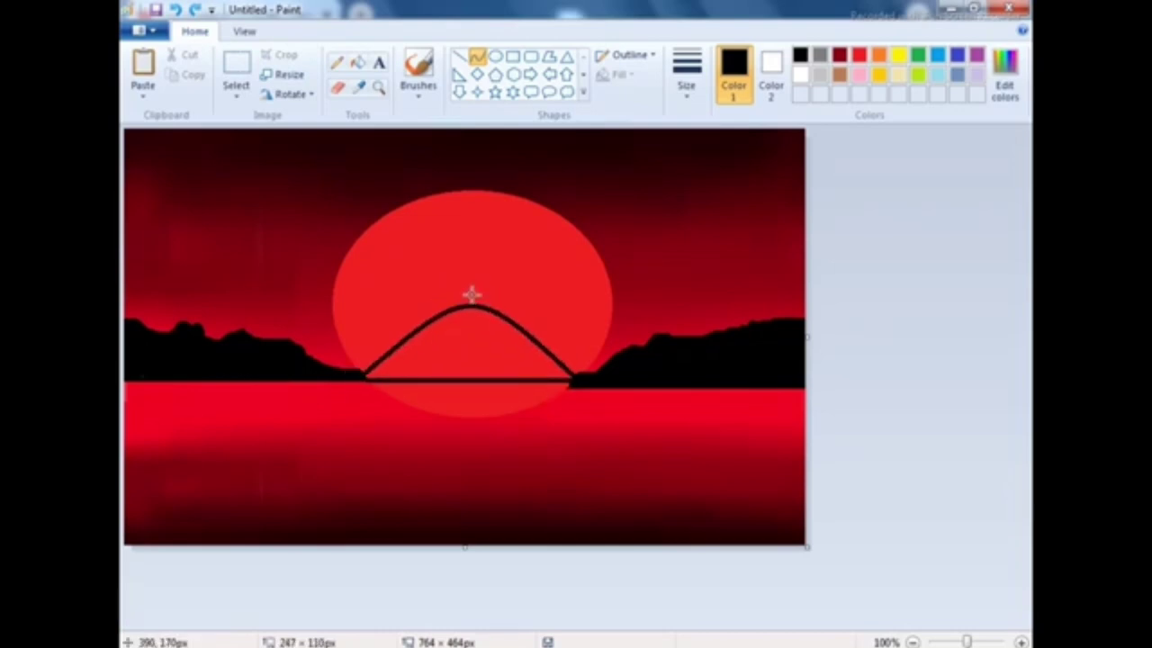
{"action": "mouse_move", "coordinate": [535, 348]}
{"action": "left_mouse_down"}
{"action": "mouse_move", "coordinate": [415, 333]}
{"action": "mouse_move", "coordinate": [419, 309]}
{"action": "left_mouse_up"}
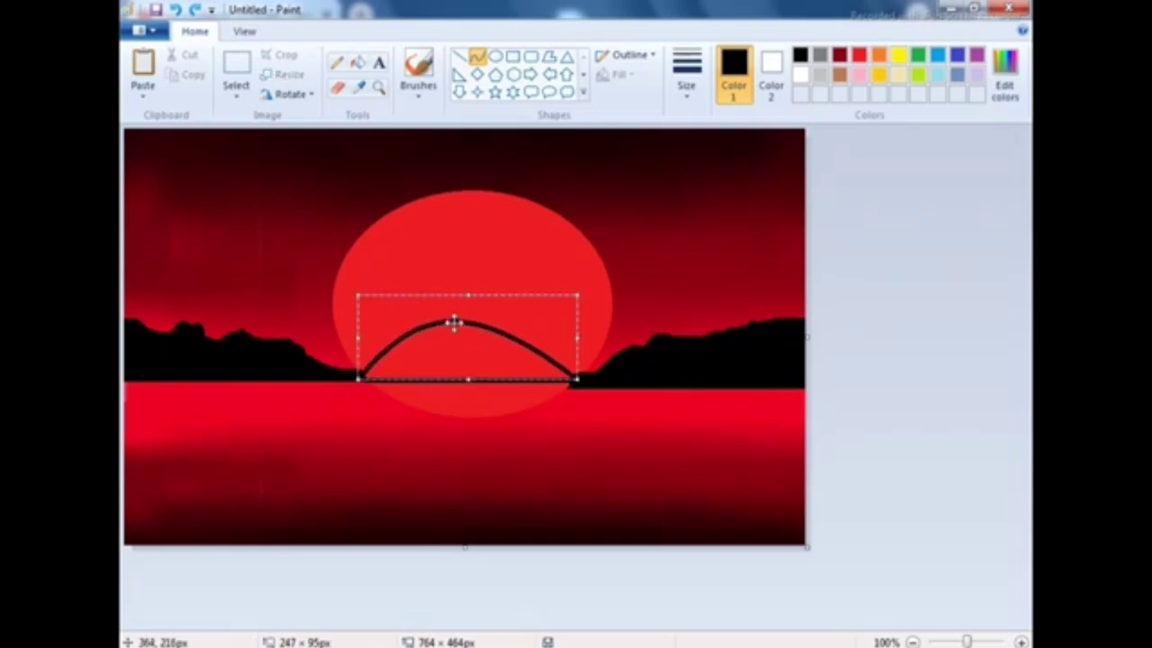
{"action": "left_click", "coordinate": [234, 373]}
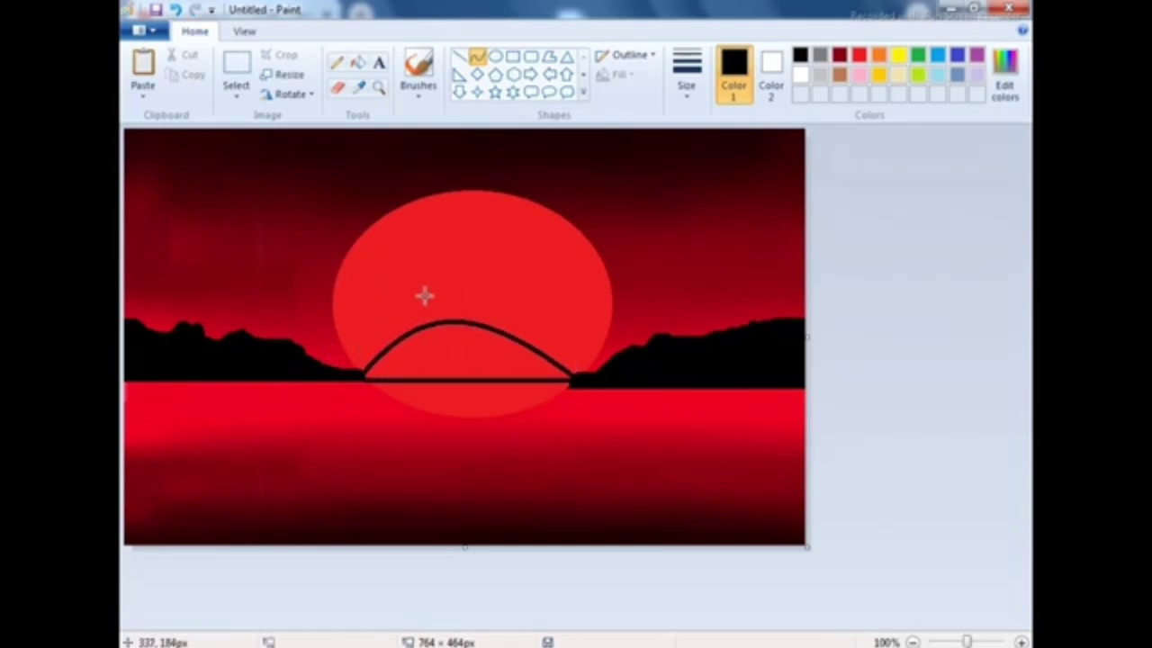
{"action": "left_click", "coordinate": [358, 61]}
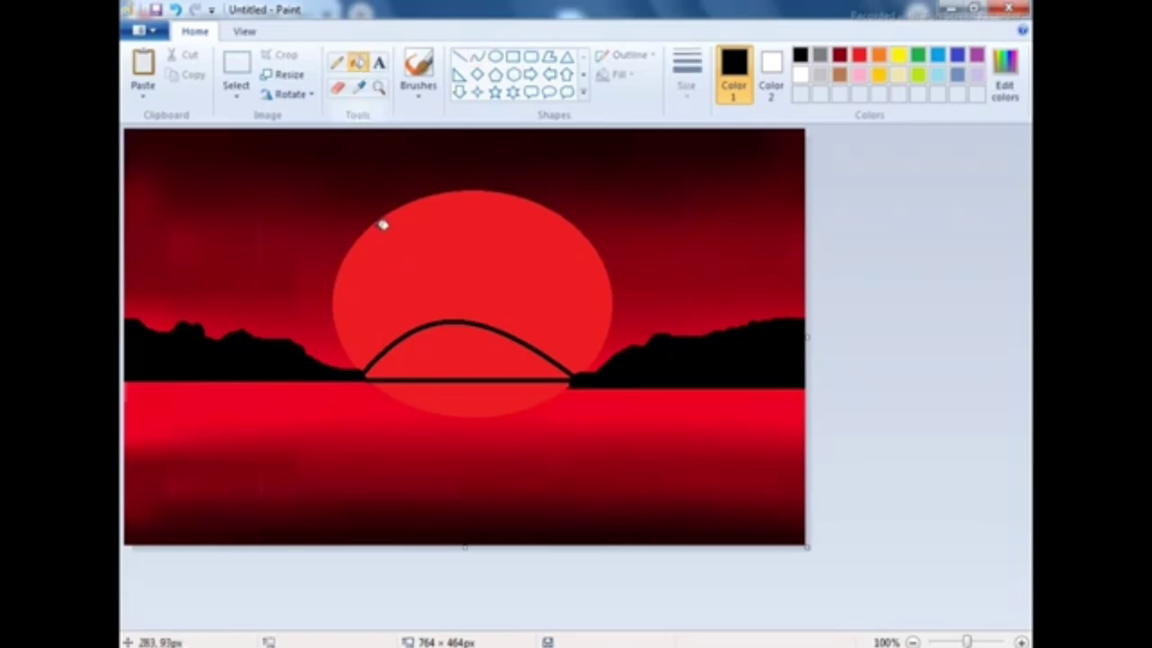
{"action": "left_click", "coordinate": [461, 351]}
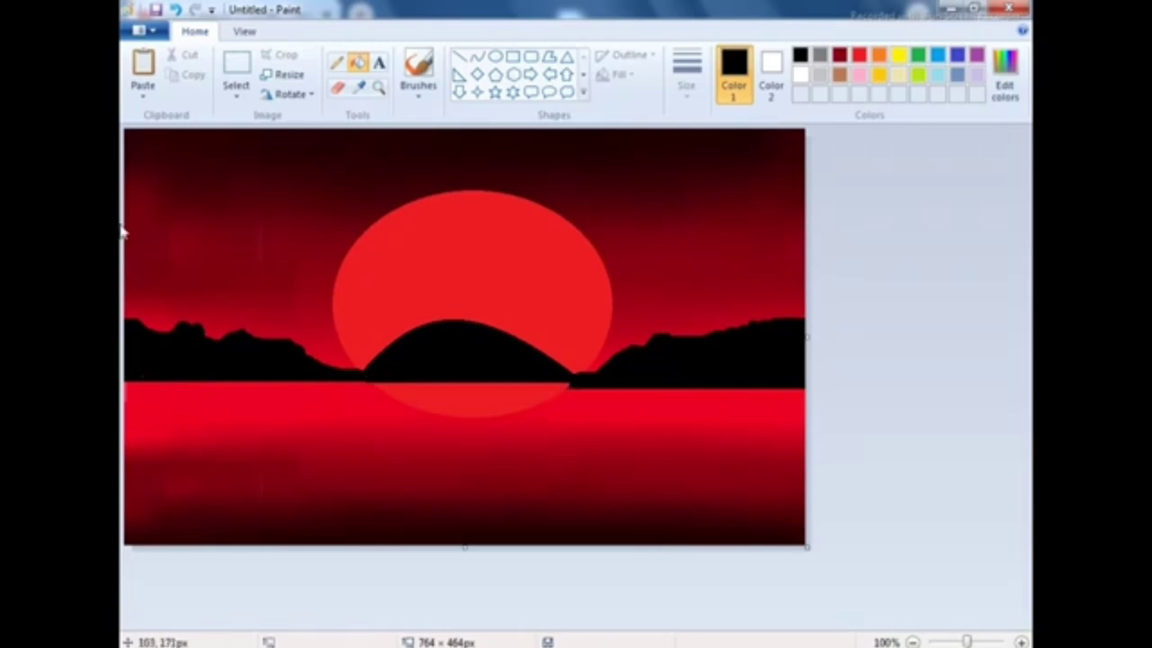
- Draw a straight horizon line to the left edge, undo a stray mark, and pick thin red
{"action": "left_click", "coordinate": [459, 56]}
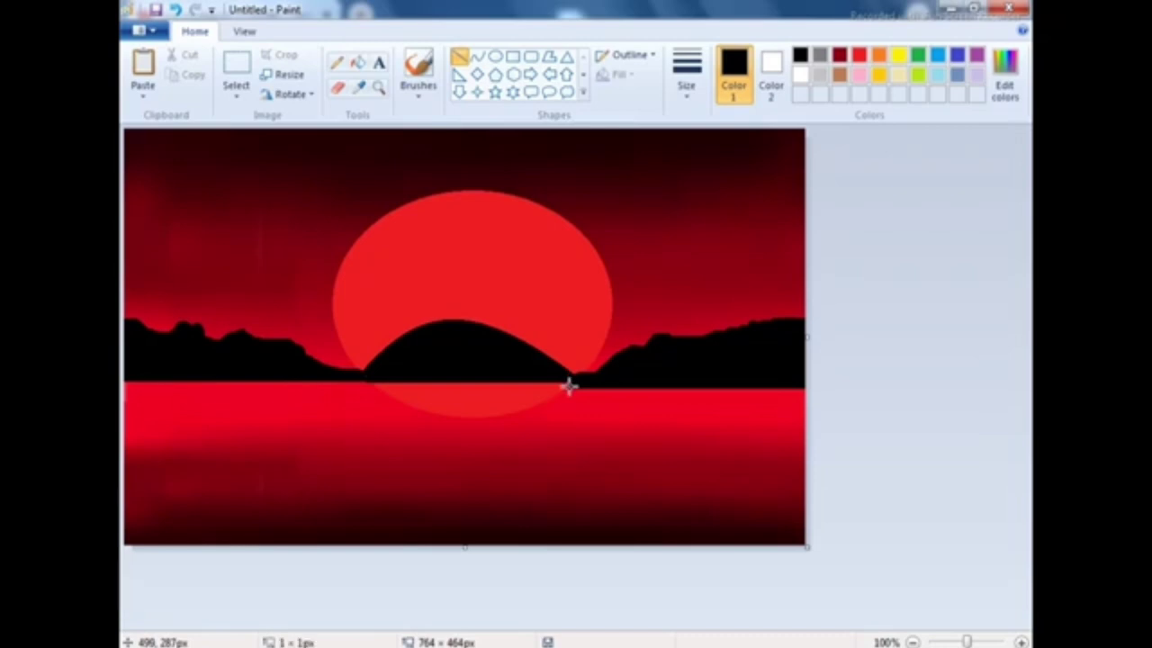
{"action": "mouse_move", "coordinate": [569, 385]}
{"action": "left_mouse_down"}
{"action": "mouse_move", "coordinate": [276, 352]}
{"action": "mouse_move", "coordinate": [124, 385]}
{"action": "left_mouse_up"}
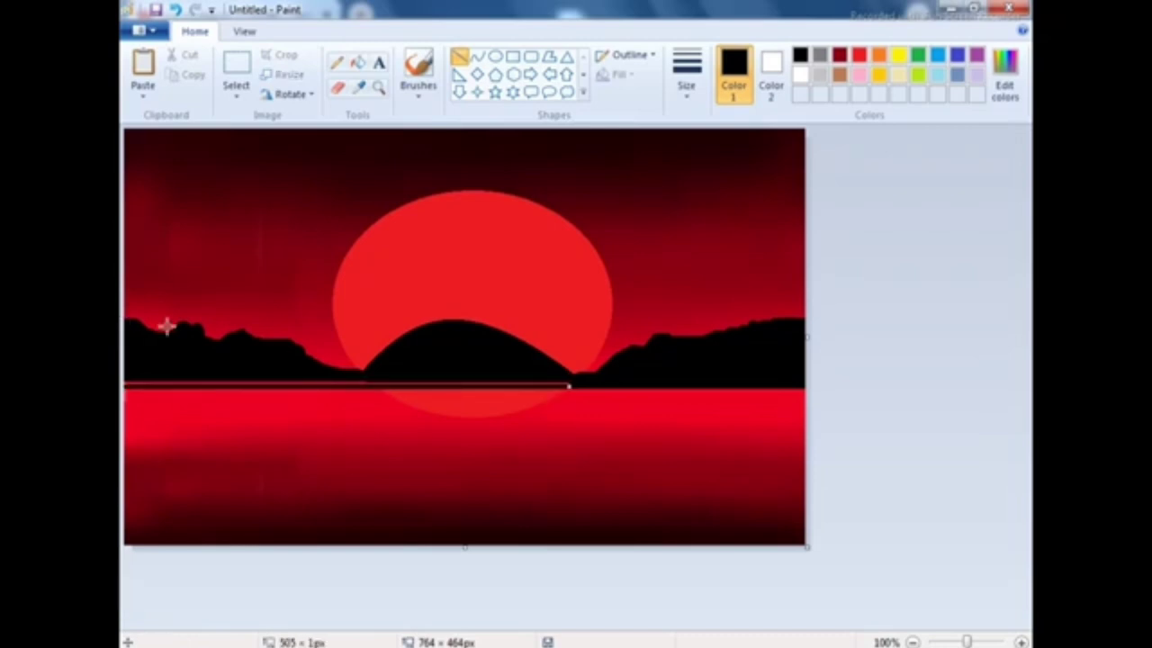
{"action": "left_click", "coordinate": [697, 365]}
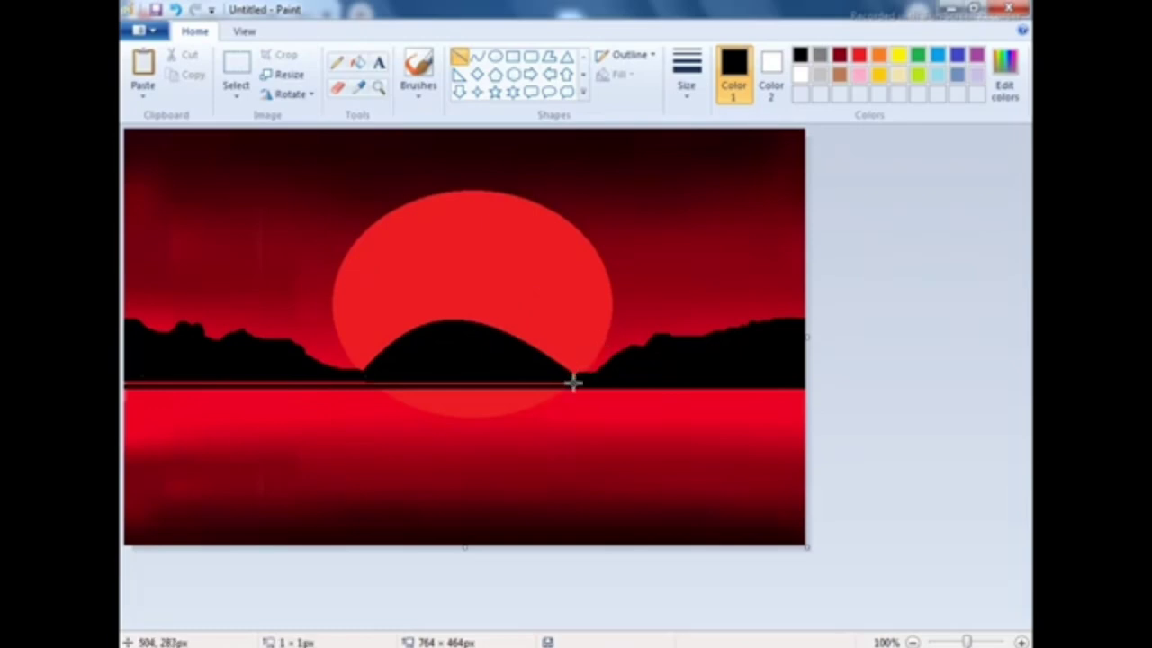
{"action": "left_click_drag", "start_coordinate": [574, 382], "coordinate": [118, 385]}
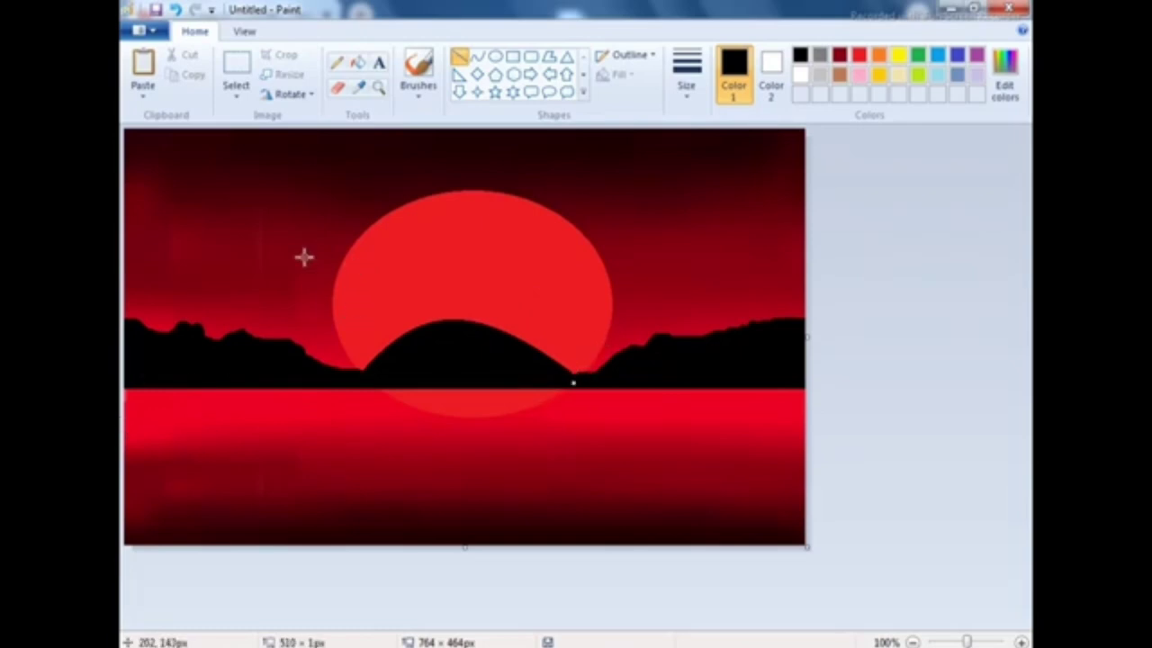
{"action": "left_click_drag", "start_coordinate": [201, 327], "coordinate": [201, 331]}
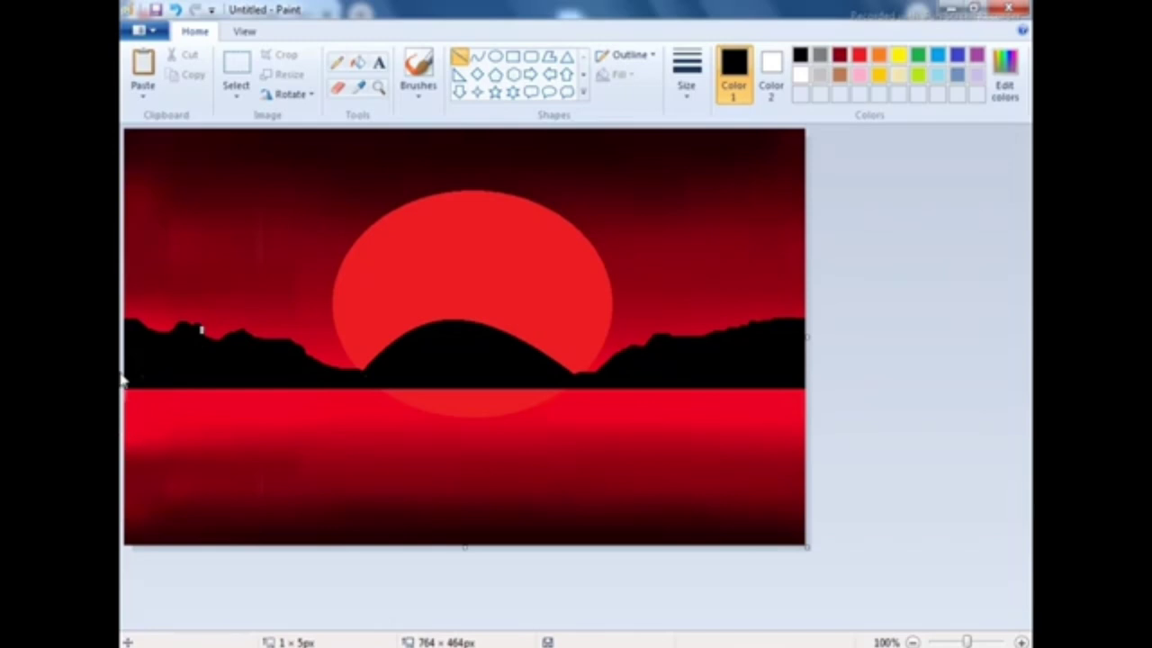
{"action": "key", "text": "ctrl+z"}
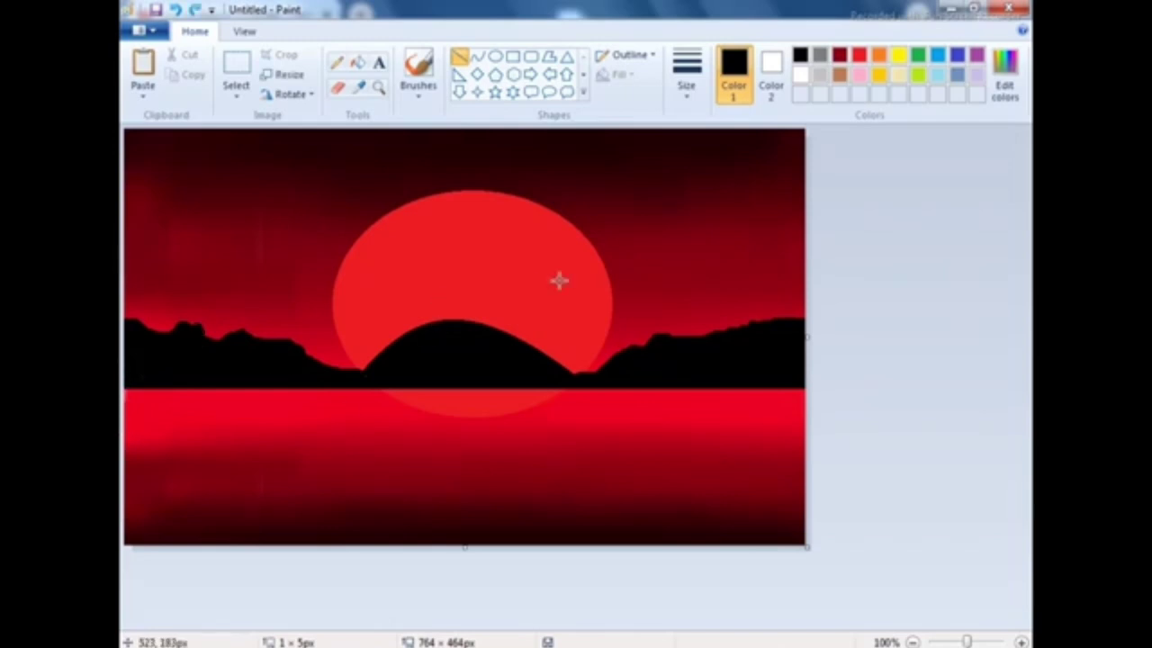
{"action": "left_click", "coordinate": [720, 160]}
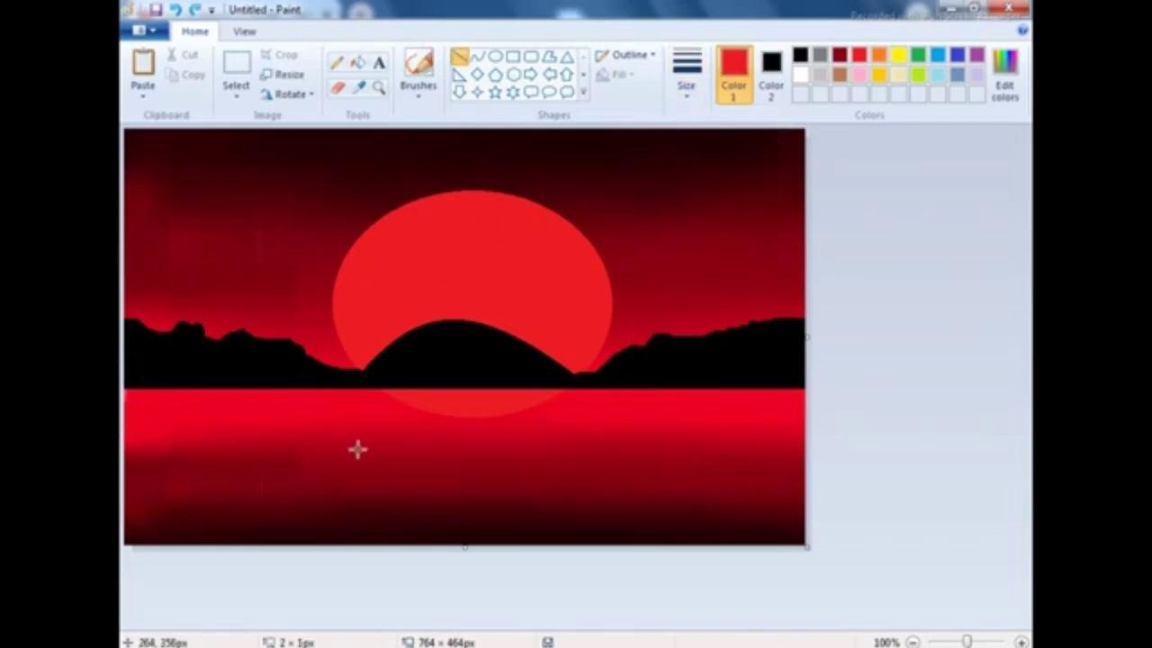
- Draw the first thin red horizontal ripple lines on the water under the sun
{"action": "left_click_drag", "start_coordinate": [333, 430], "coordinate": [513, 428]}
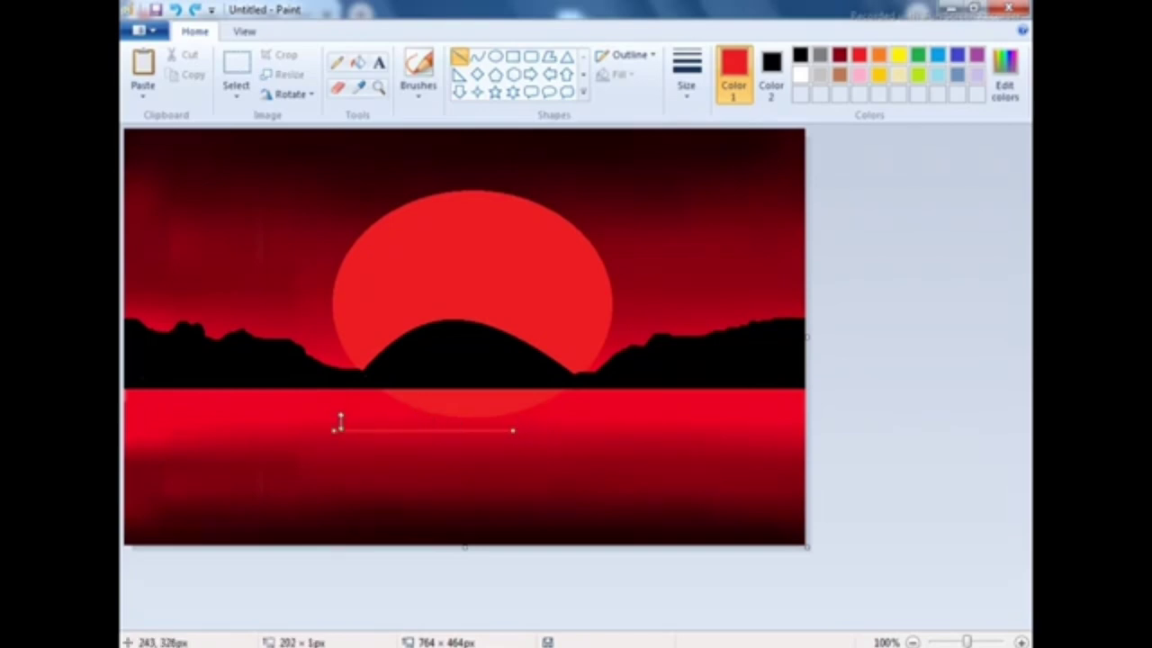
{"action": "left_click_drag", "start_coordinate": [349, 415], "coordinate": [513, 414]}
{"action": "left_click_drag", "start_coordinate": [333, 447], "coordinate": [491, 447]}
{"action": "left_click_drag", "start_coordinate": [379, 436], "coordinate": [504, 437]}
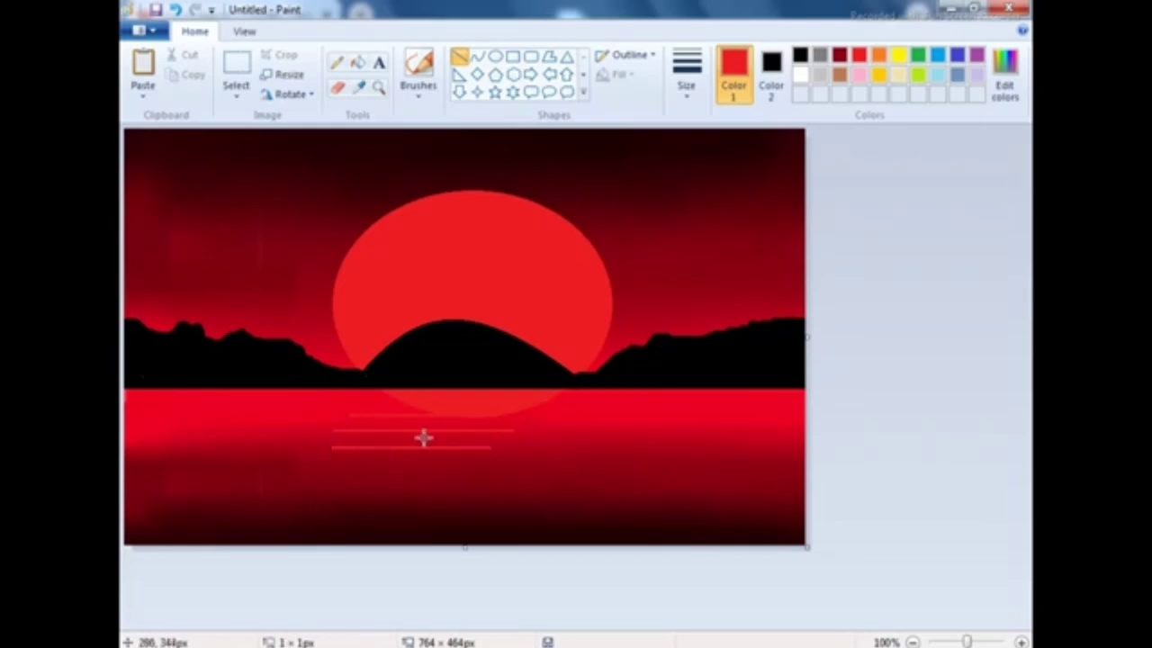
{"action": "left_click_drag", "start_coordinate": [334, 469], "coordinate": [581, 469]}
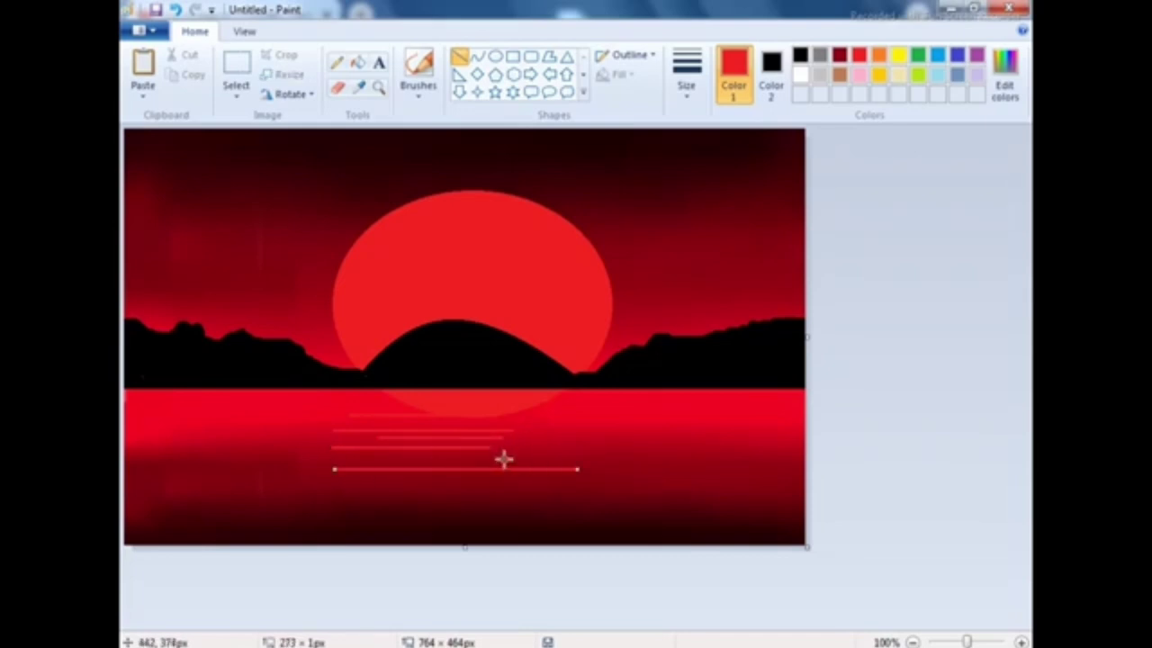
{"action": "left_click_drag", "start_coordinate": [478, 458], "coordinate": [581, 458]}
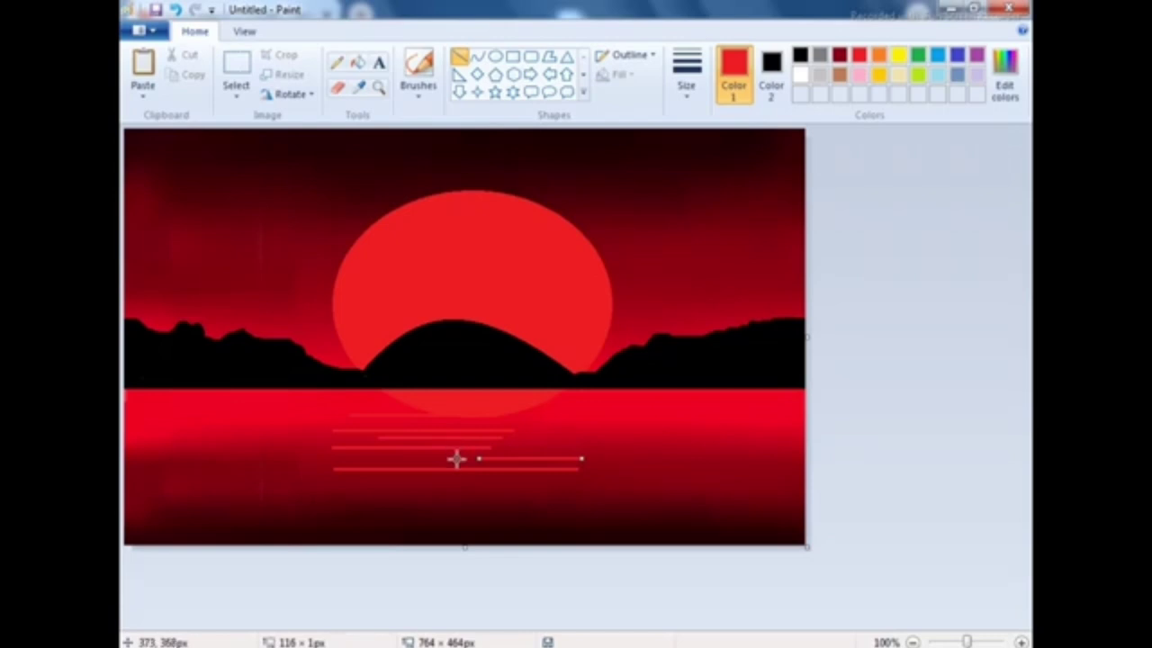
{"action": "mouse_move", "coordinate": [456, 459]}
{"action": "left_mouse_down"}
{"action": "mouse_move", "coordinate": [353, 460]}
{"action": "mouse_move", "coordinate": [536, 490]}
{"action": "left_mouse_up"}
{"action": "left_click_drag", "start_coordinate": [382, 485], "coordinate": [379, 482]}
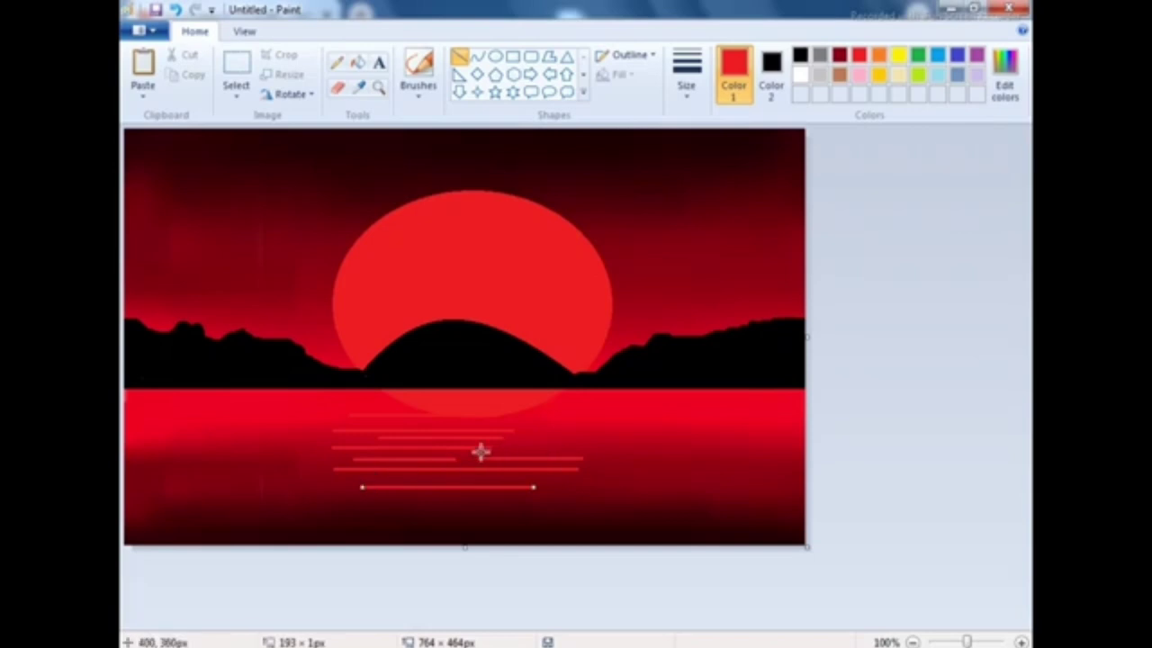
{"action": "left_click_drag", "start_coordinate": [513, 447], "coordinate": [598, 431]}
- Add more red ripple lines of varying length, nudging and moving some into place
{"action": "left_click_drag", "start_coordinate": [372, 423], "coordinate": [581, 423]}
{"action": "left_click_drag", "start_coordinate": [347, 500], "coordinate": [583, 500]}
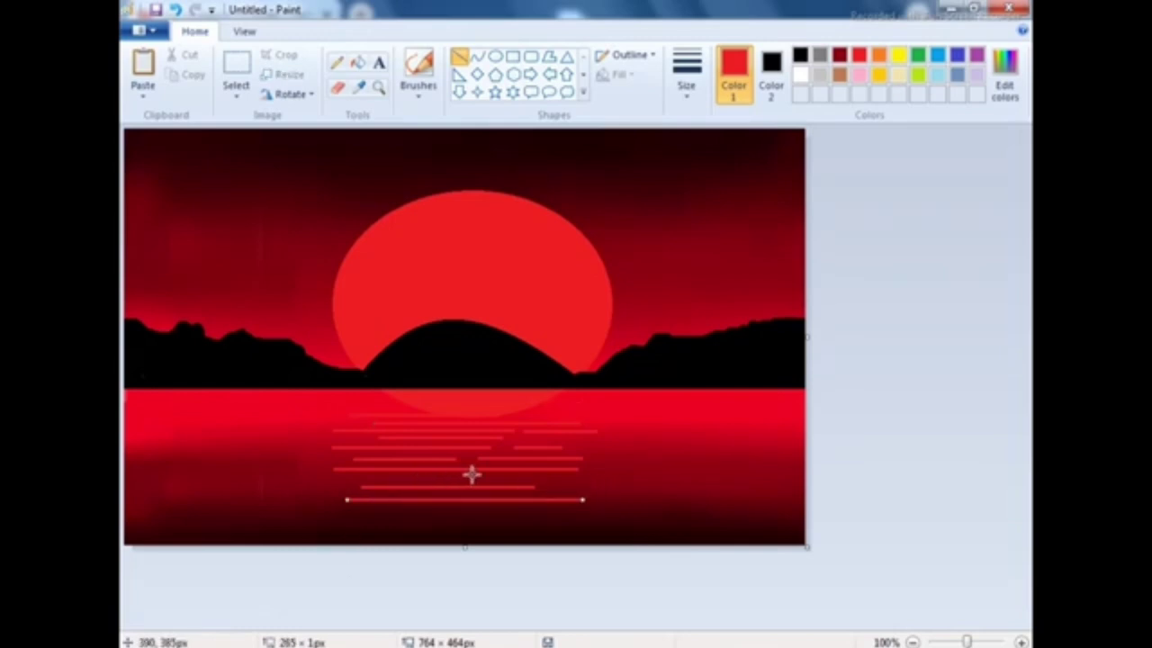
{"action": "left_click_drag", "start_coordinate": [472, 474], "coordinate": [567, 474]}
{"action": "key", "text": "Down"}
{"action": "key", "text": "Down"}
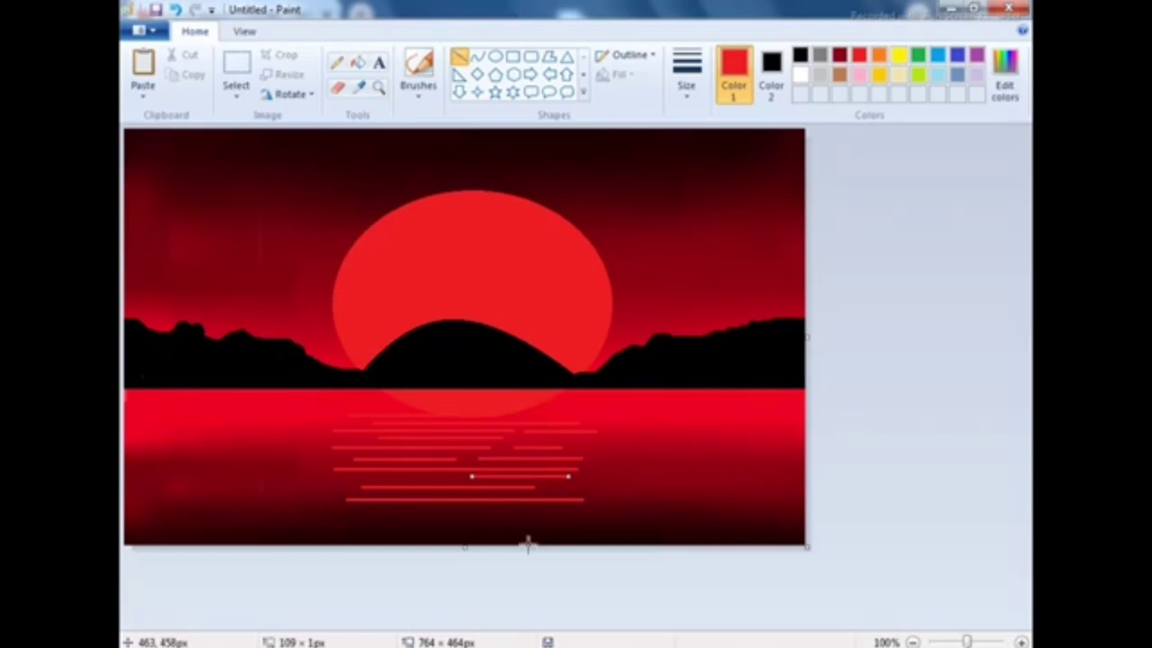
{"action": "key", "text": "Down"}
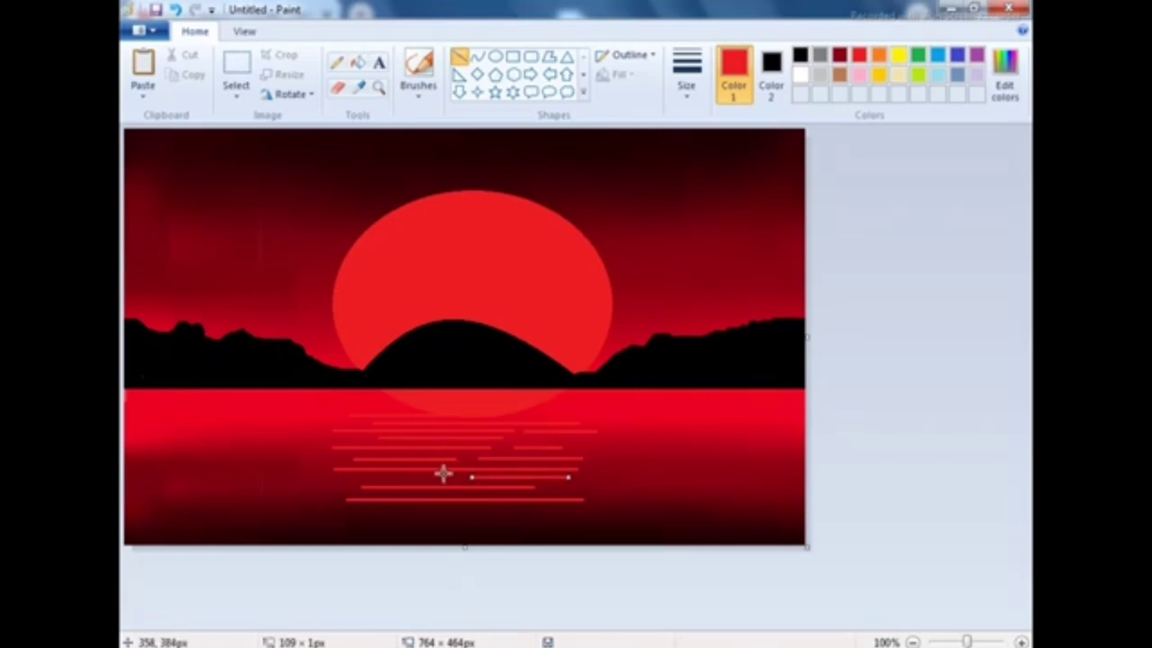
{"action": "left_click_drag", "start_coordinate": [471, 477], "coordinate": [351, 475]}
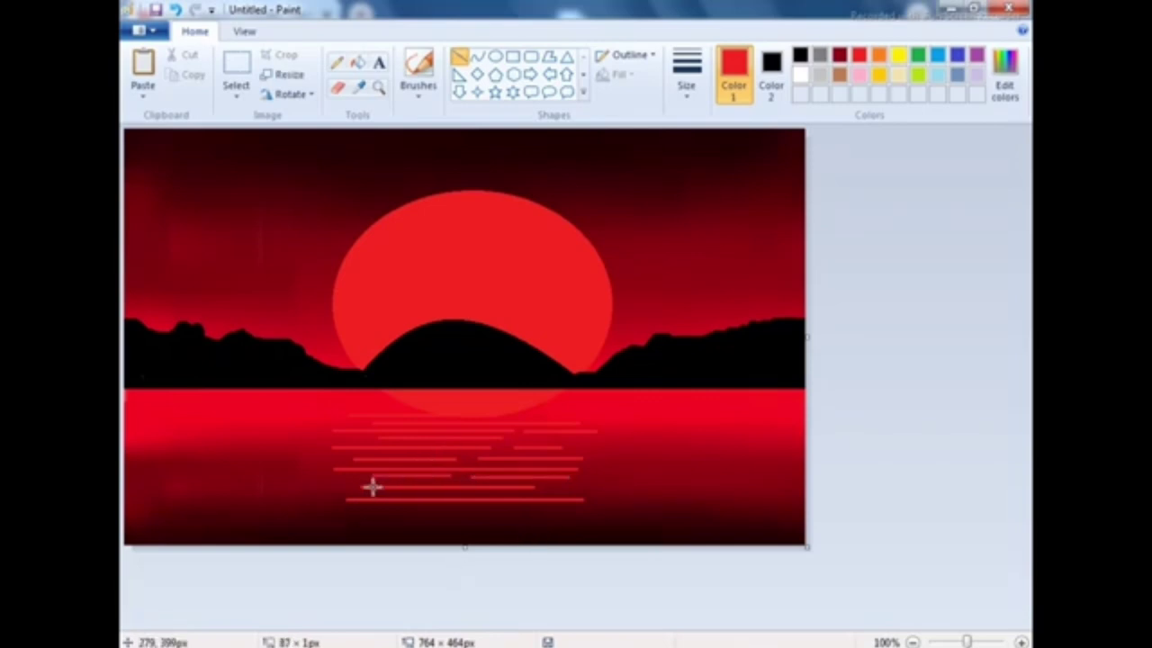
{"action": "left_click", "coordinate": [401, 529]}
{"action": "mouse_move", "coordinate": [400, 490]}
{"action": "left_mouse_down"}
{"action": "mouse_move", "coordinate": [553, 483]}
{"action": "mouse_move", "coordinate": [544, 490]}
{"action": "left_mouse_up"}
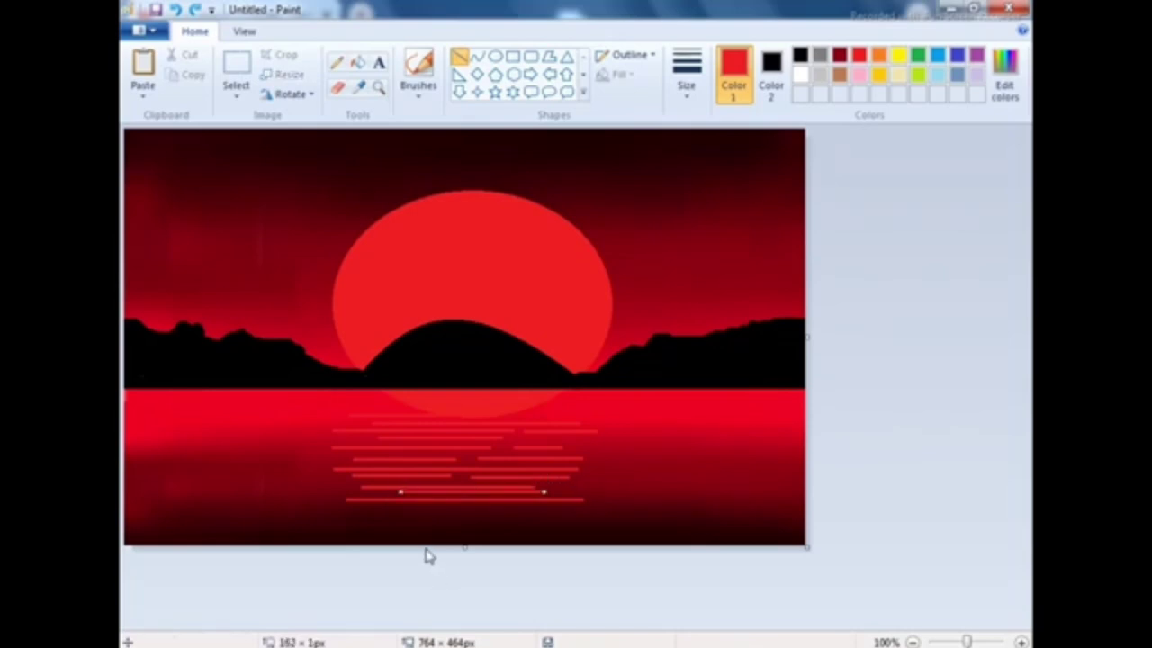
{"action": "left_click", "coordinate": [411, 532]}
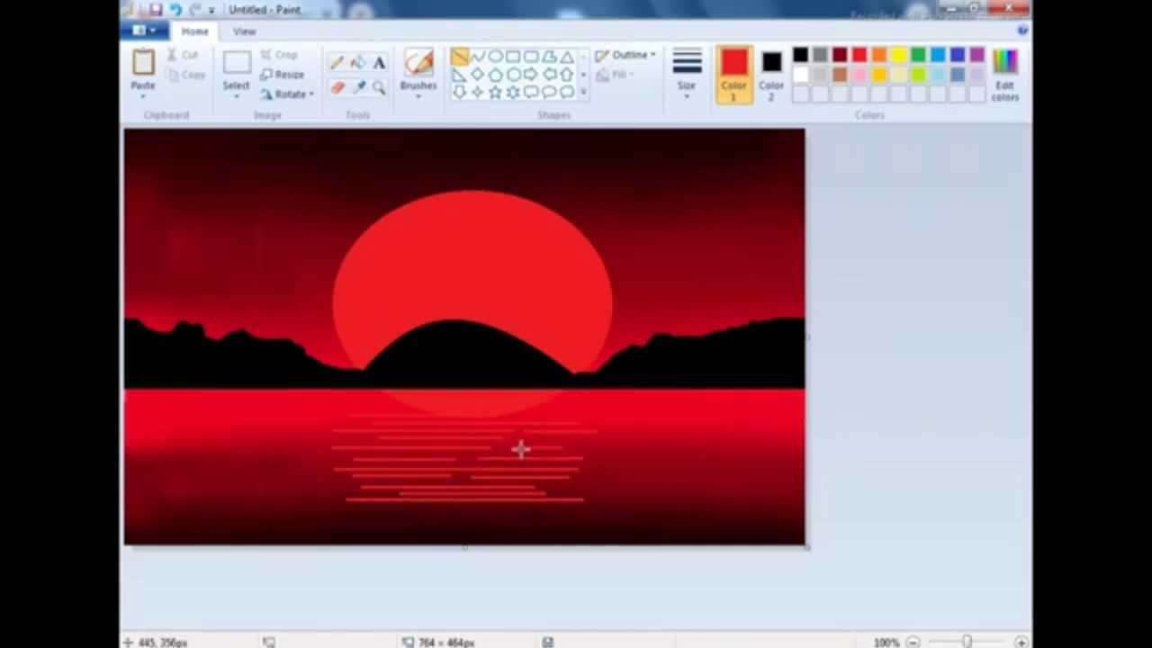
{"action": "left_click_drag", "start_coordinate": [520, 440], "coordinate": [577, 437]}
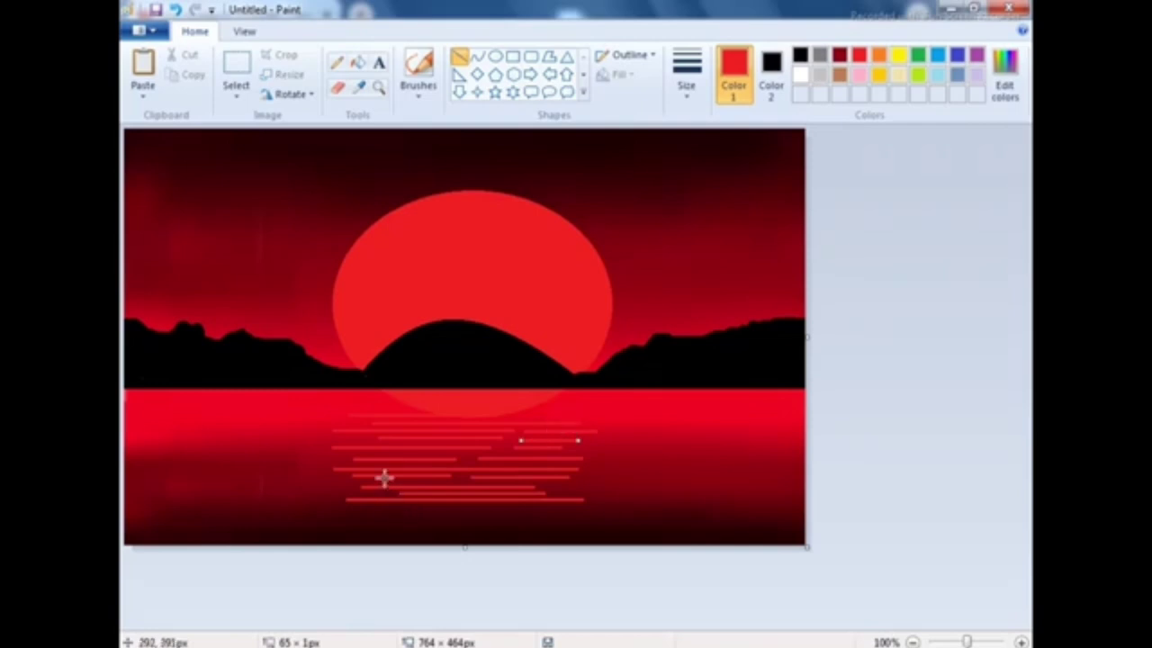
{"action": "left_click", "coordinate": [572, 486]}
{"action": "left_click_drag", "start_coordinate": [550, 486], "coordinate": [575, 486]}
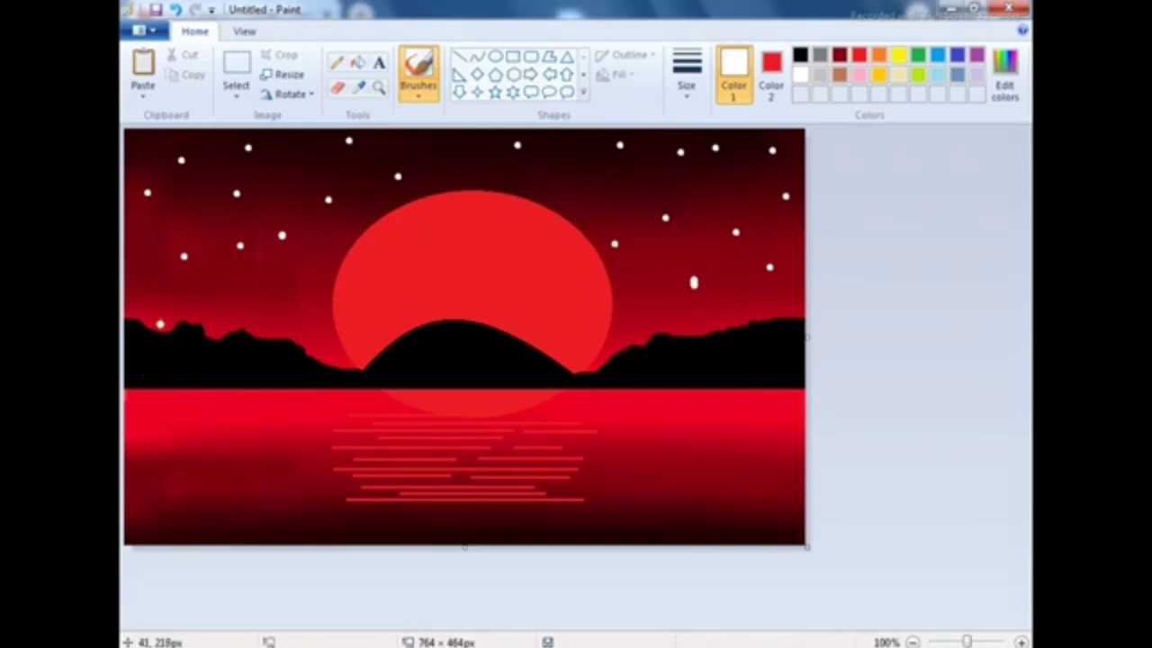
- Place a white star dot in the red sunset sky
{"action": "left_click", "coordinate": [705, 270]}
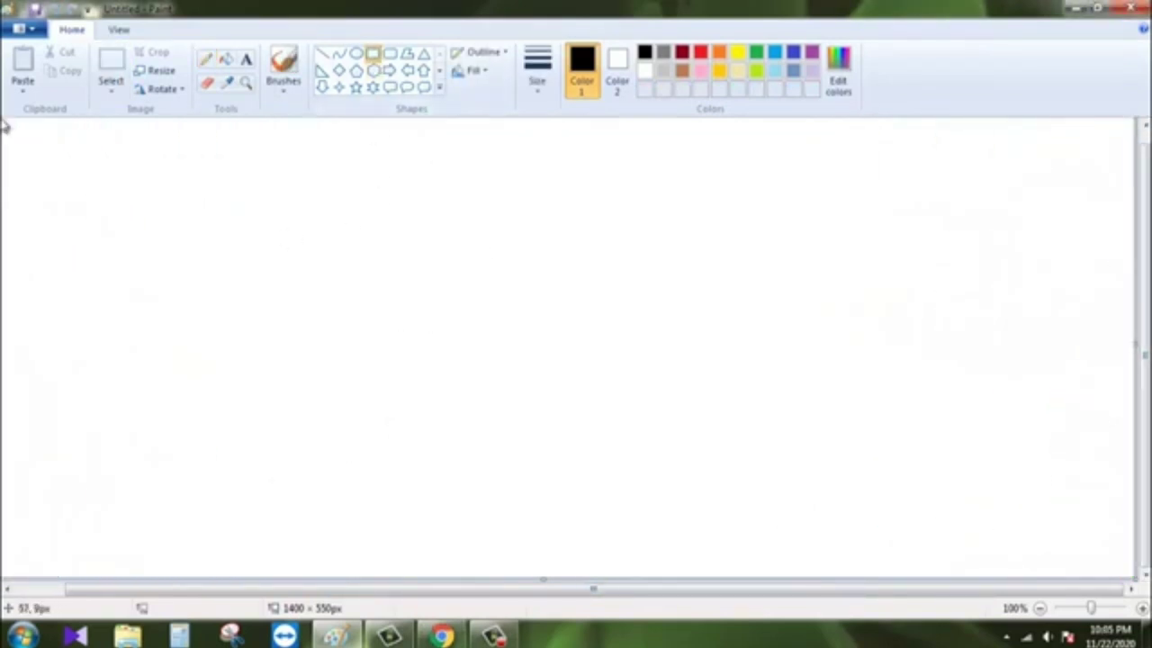
- Frame the canvas and draw the first house's roof with thick lines
{"action": "left_click_drag", "start_coordinate": [4, 121], "coordinate": [1132, 576]}
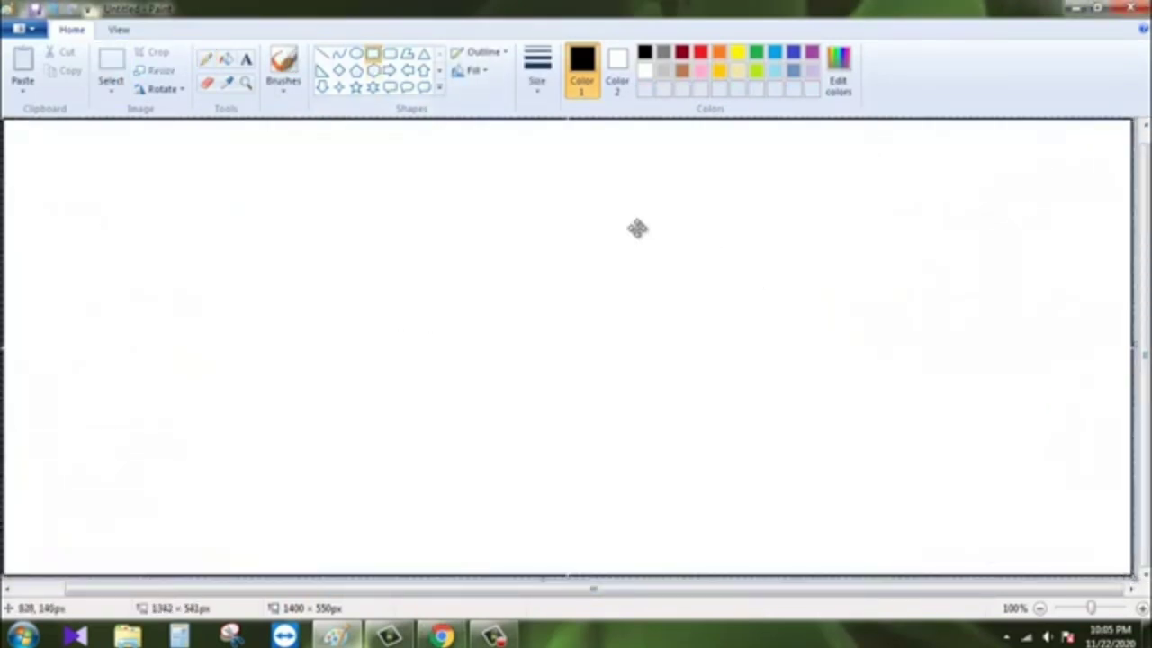
{"action": "left_click", "coordinate": [322, 54]}
{"action": "left_click", "coordinate": [537, 67]}
{"action": "left_click", "coordinate": [565, 132]}
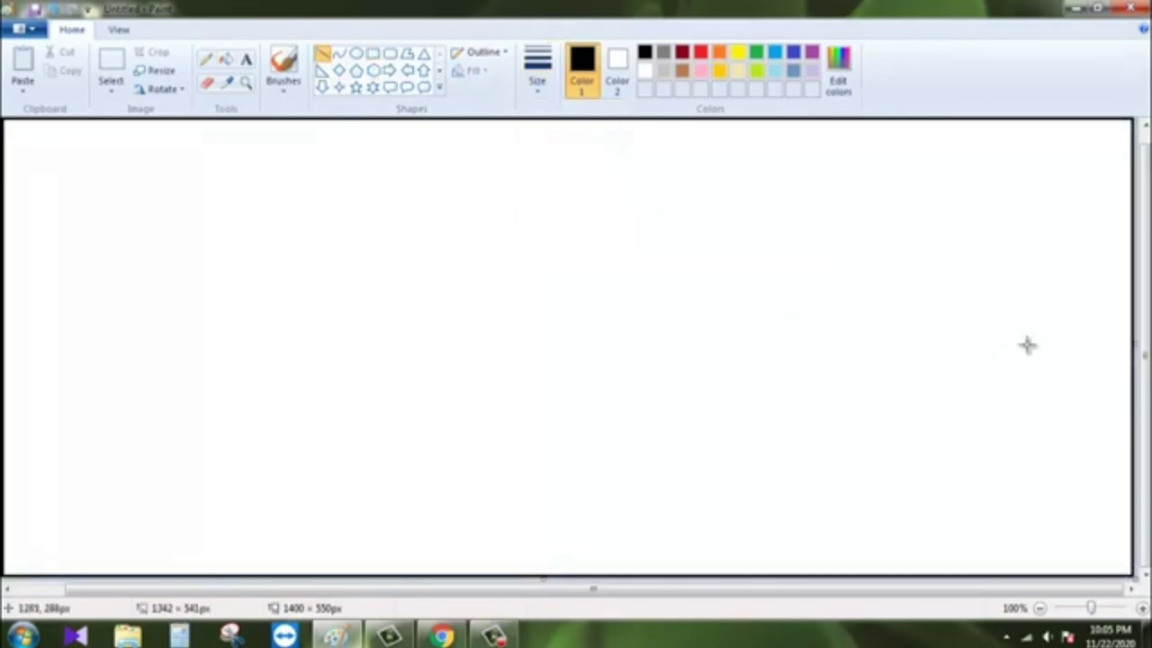
{"action": "left_click_drag", "start_coordinate": [945, 331], "coordinate": [1143, 333]}
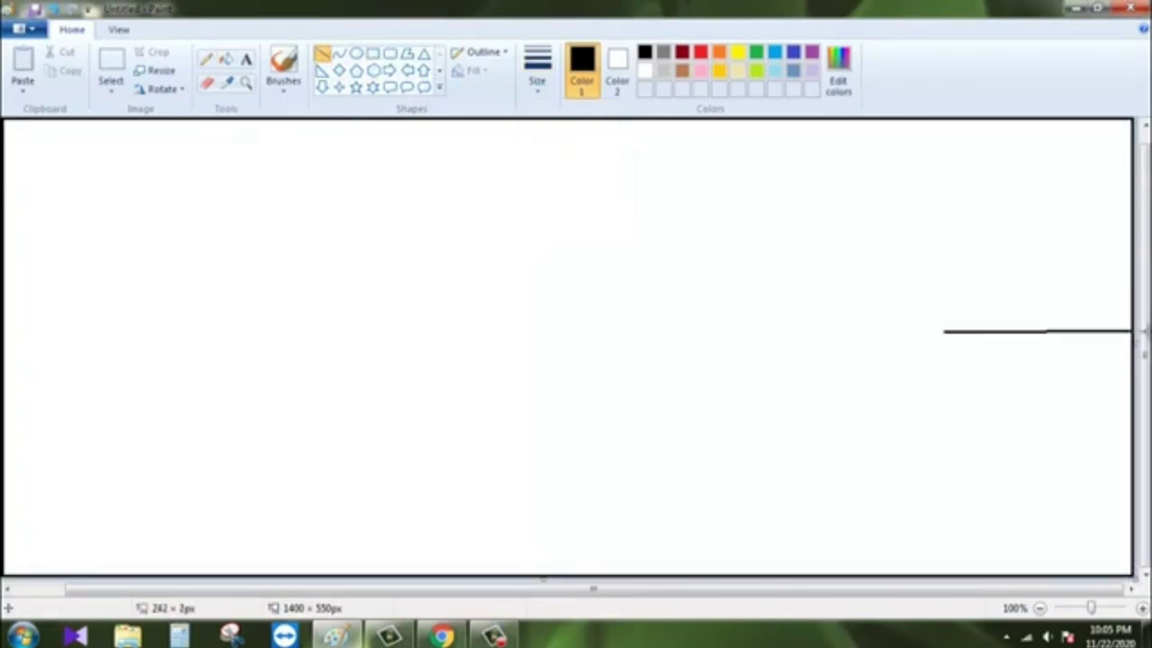
{"action": "mouse_move", "coordinate": [945, 331]}
{"action": "left_mouse_down"}
{"action": "mouse_move", "coordinate": [887, 405]}
{"action": "mouse_move", "coordinate": [1136, 409]}
{"action": "left_mouse_up"}
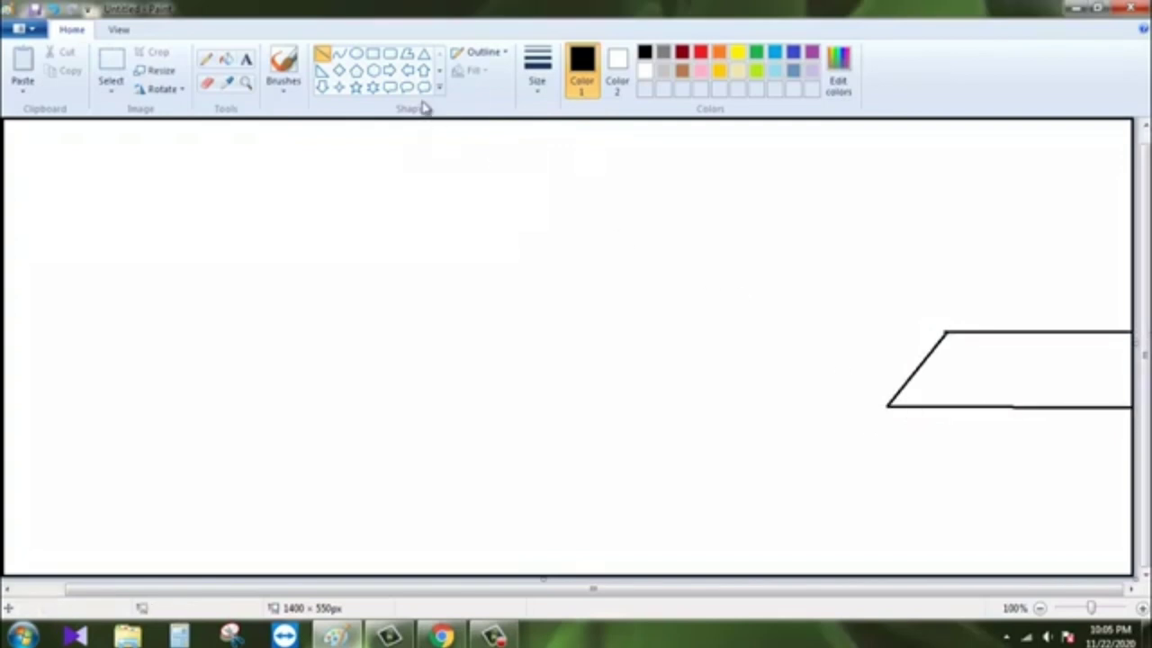
- Add the first house's rectangular wall, a door and three windows
{"action": "left_click", "coordinate": [372, 53]}
{"action": "left_click_drag", "start_coordinate": [905, 407], "coordinate": [1131, 481]}
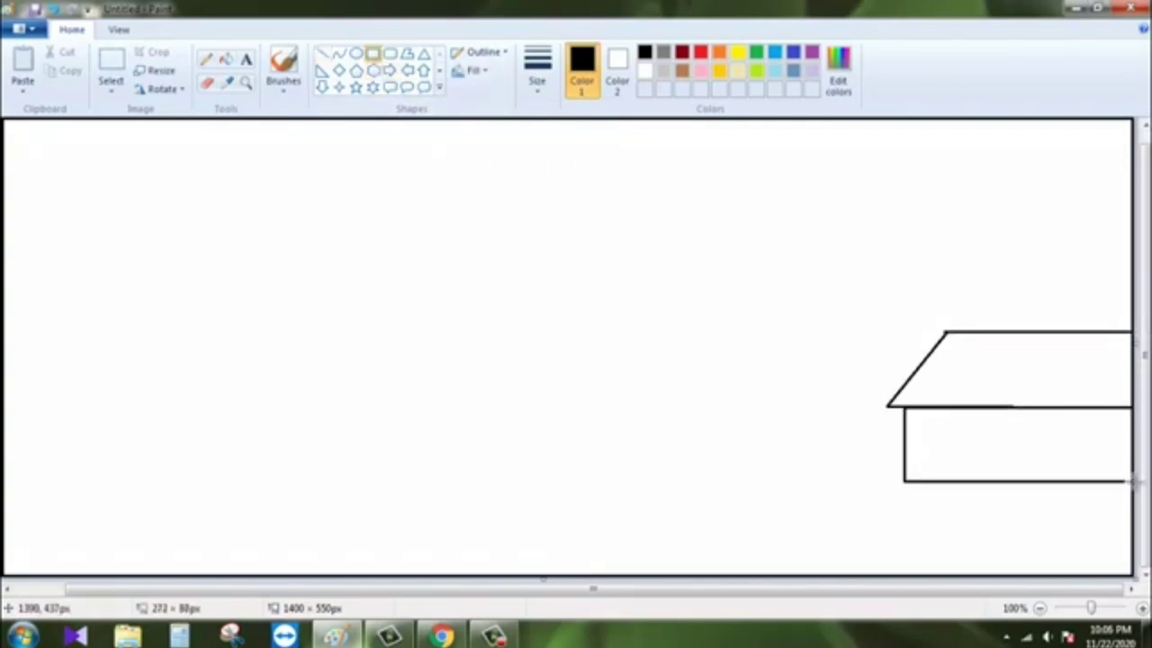
{"action": "left_click_drag", "start_coordinate": [905, 448], "coordinate": [1134, 493]}
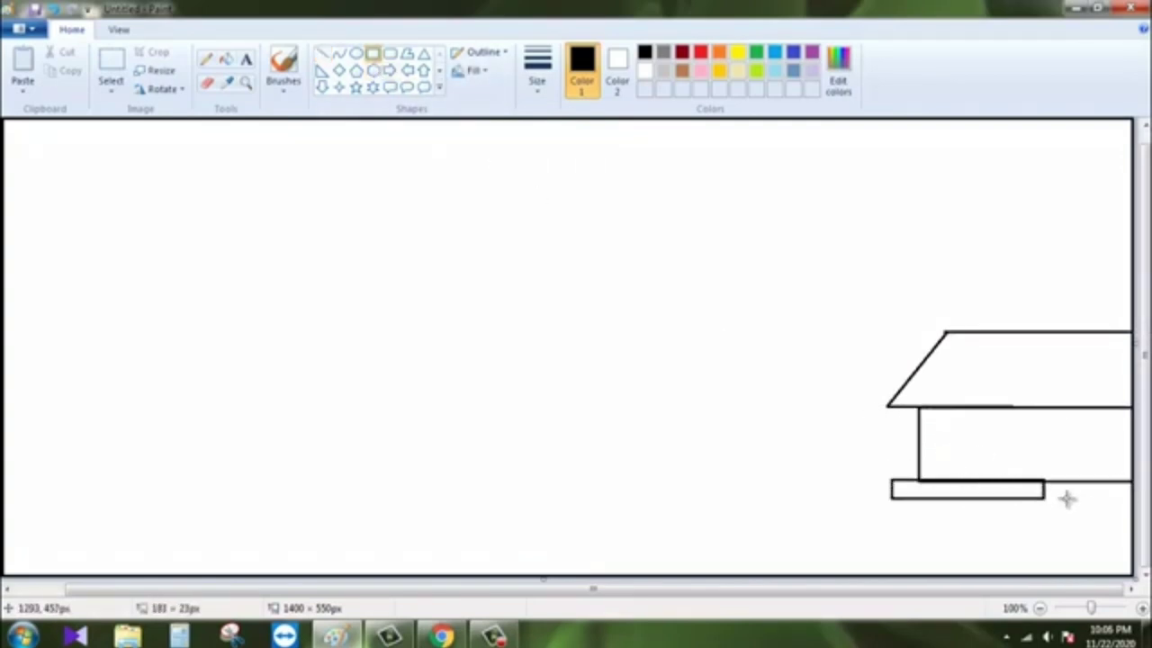
{"action": "left_click_drag", "start_coordinate": [999, 421], "coordinate": [1024, 479]}
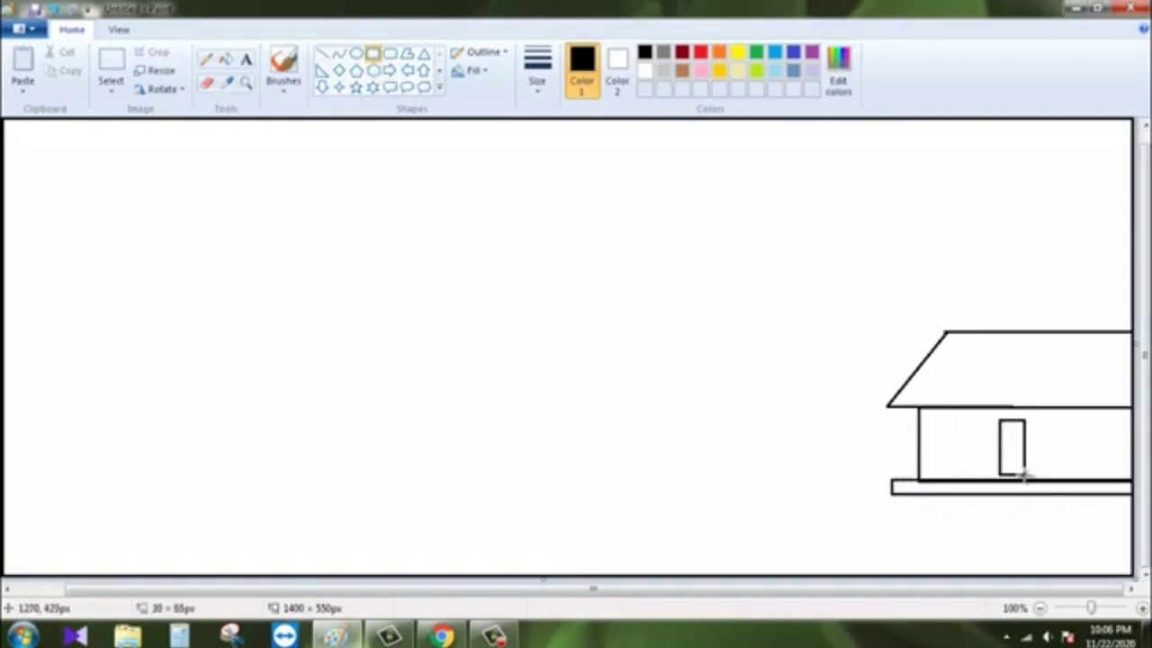
{"action": "left_click_drag", "start_coordinate": [1049, 435], "coordinate": [1076, 460]}
{"action": "left_click_drag", "start_coordinate": [935, 428], "coordinate": [961, 452]}
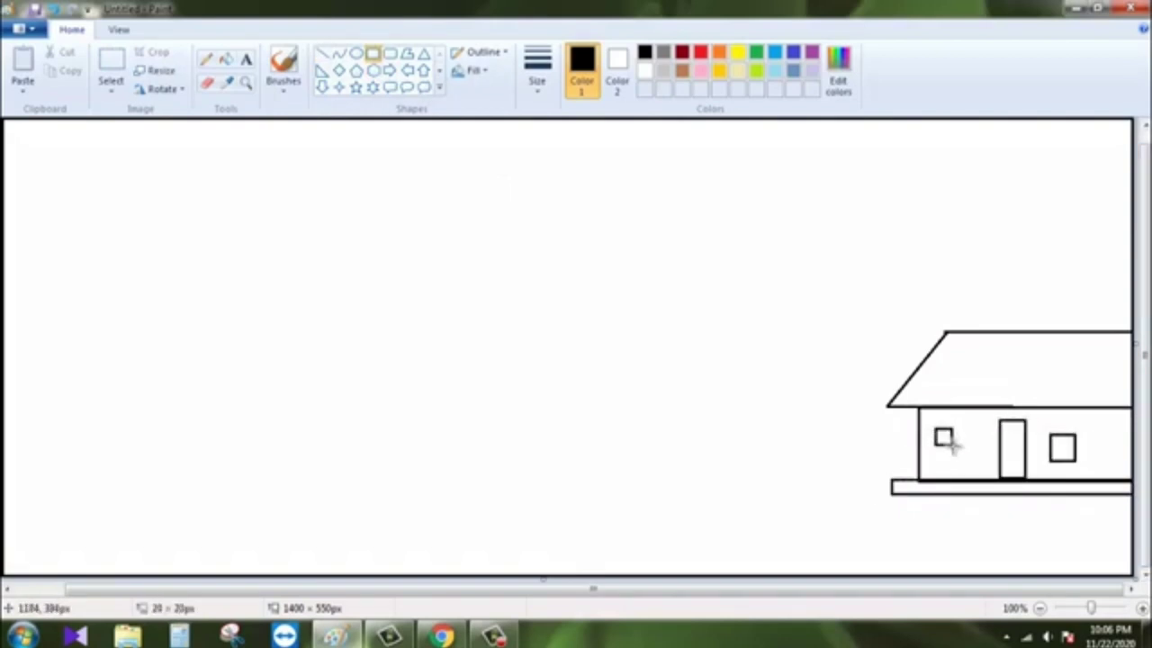
{"action": "left_click_drag", "start_coordinate": [1098, 429], "coordinate": [1113, 463]}
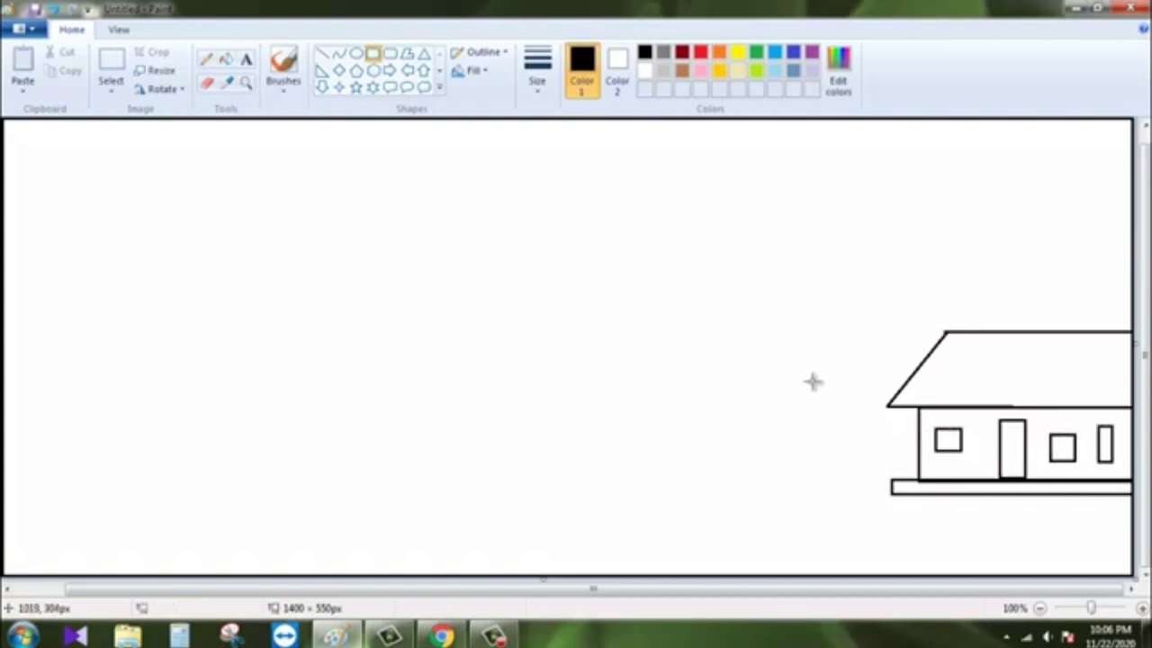
- Draw the second house's chimney, sloped roof, front wall and base line
{"action": "left_click", "coordinate": [326, 54]}
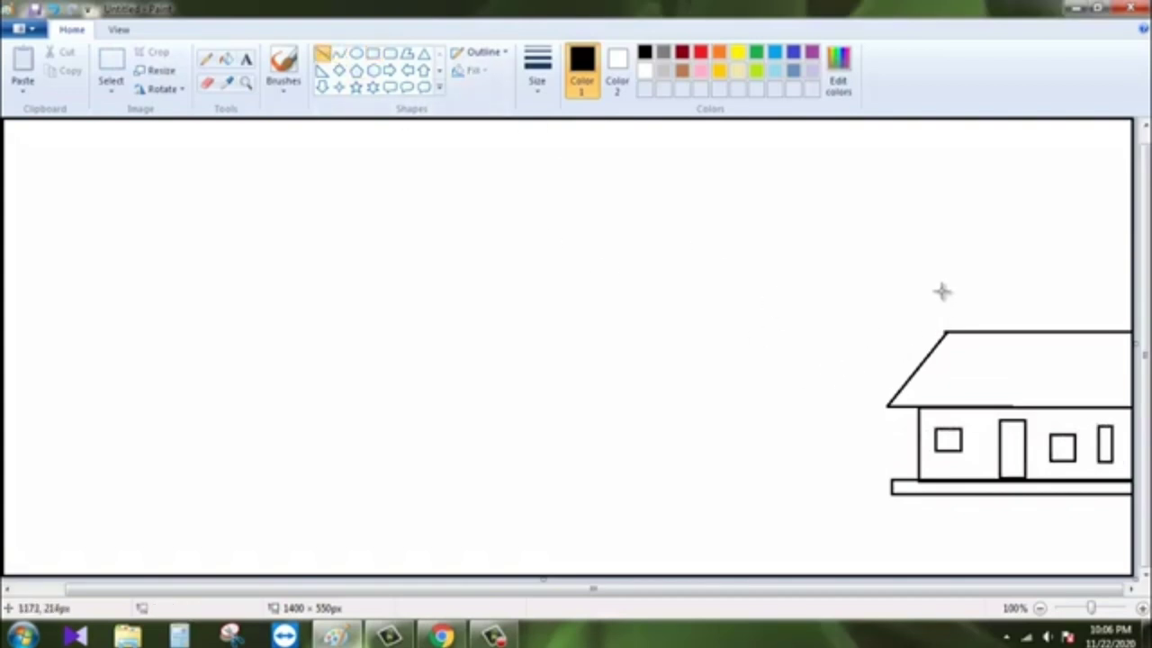
{"action": "left_click_drag", "start_coordinate": [941, 286], "coordinate": [993, 331]}
{"action": "left_click_drag", "start_coordinate": [931, 296], "coordinate": [963, 331]}
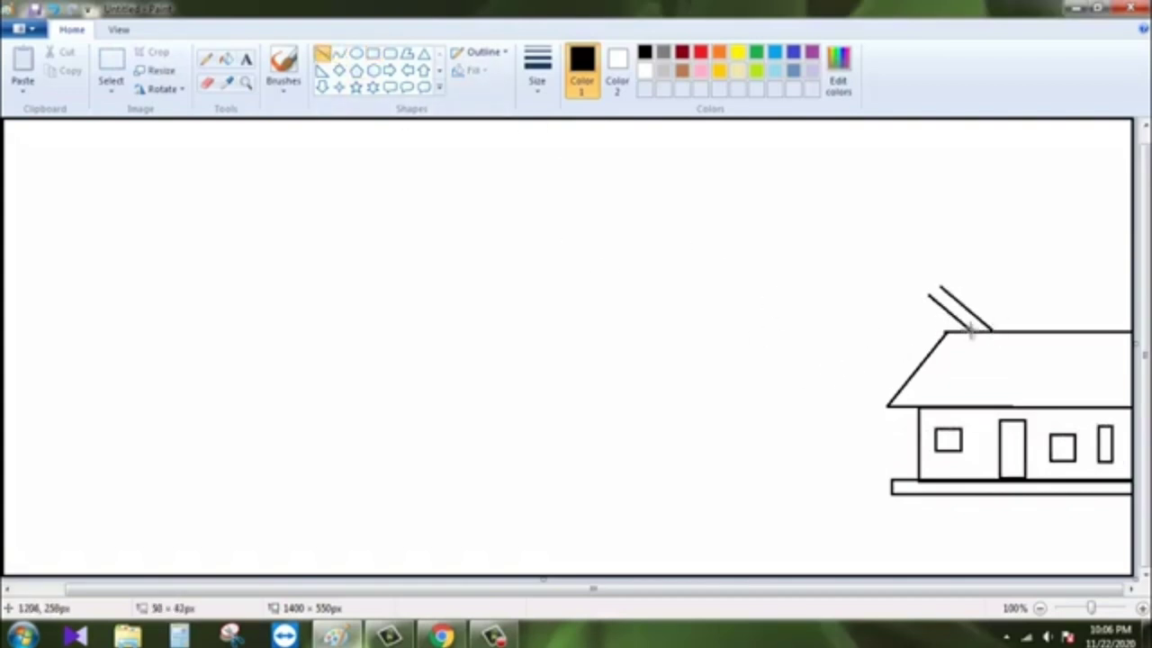
{"action": "left_click_drag", "start_coordinate": [940, 288], "coordinate": [868, 366]}
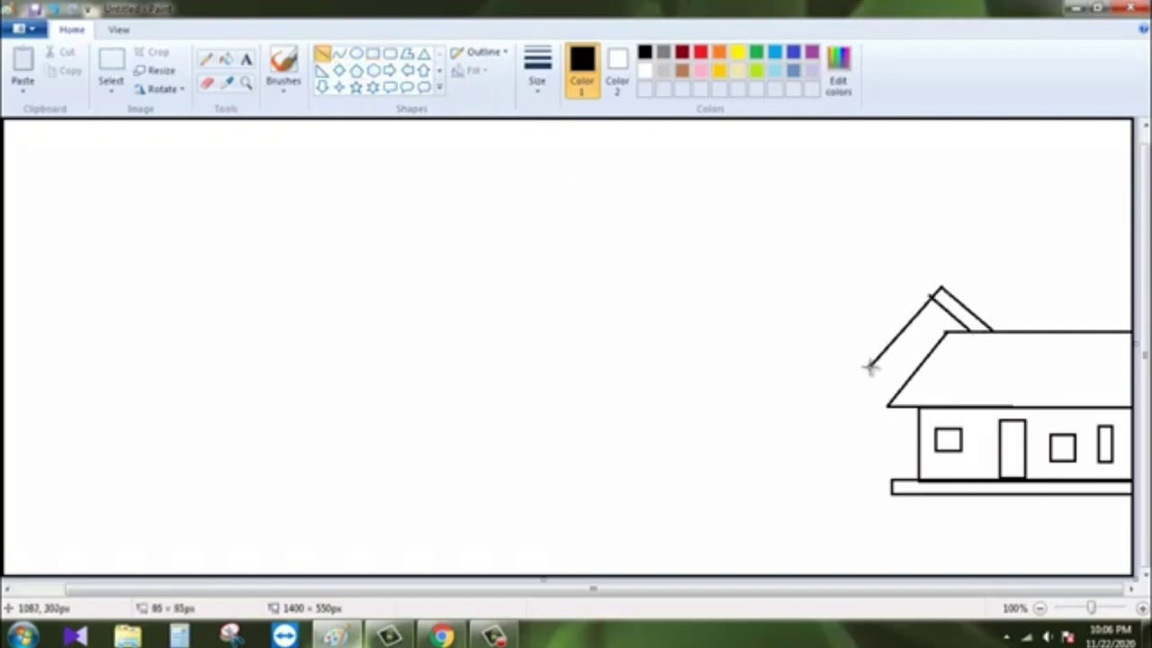
{"action": "left_click_drag", "start_coordinate": [817, 284], "coordinate": [941, 288]}
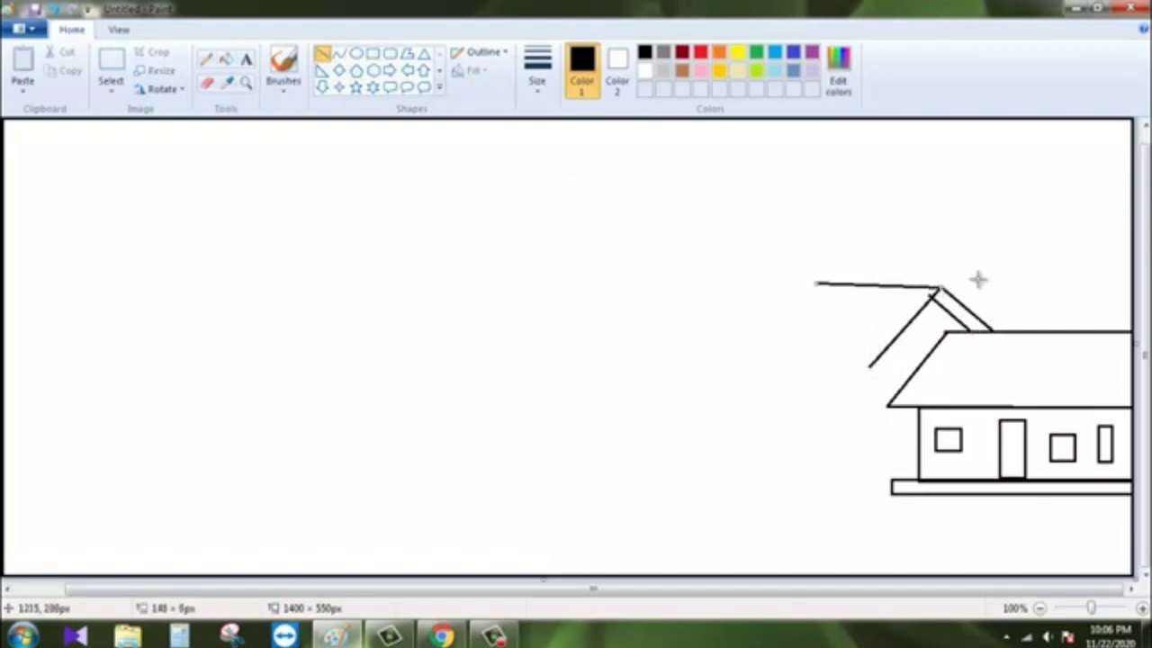
{"action": "mouse_move", "coordinate": [818, 283]}
{"action": "left_mouse_down"}
{"action": "mouse_move", "coordinate": [733, 350]}
{"action": "mouse_move", "coordinate": [869, 363]}
{"action": "mouse_move", "coordinate": [870, 439]}
{"action": "mouse_move", "coordinate": [920, 438]}
{"action": "left_mouse_up"}
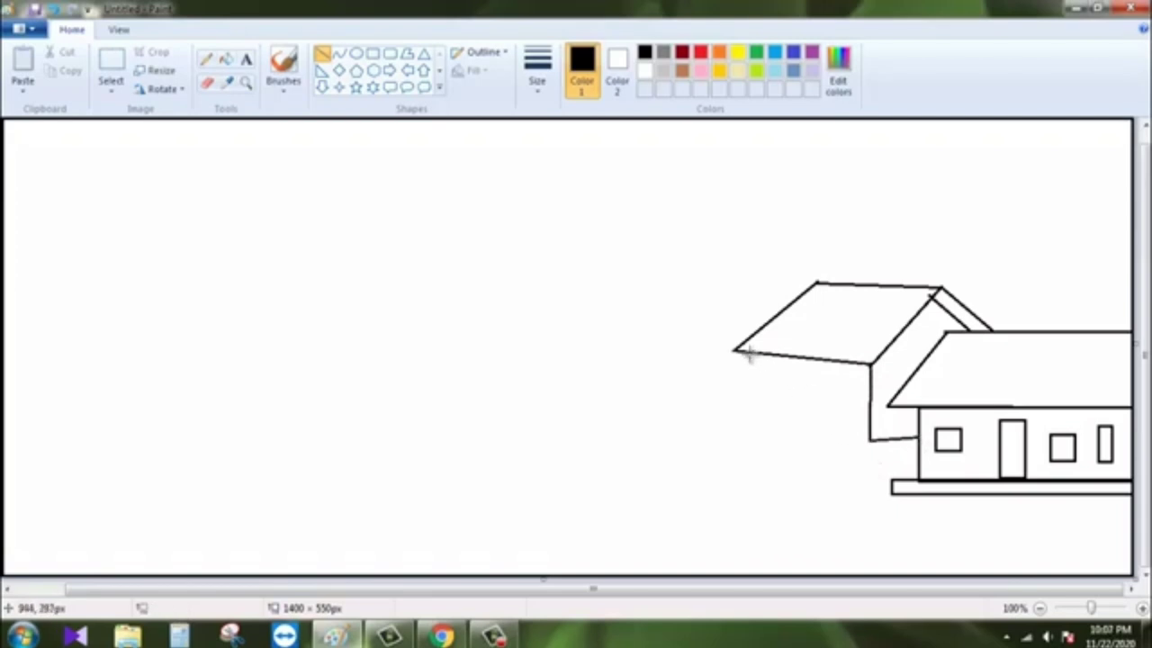
{"action": "mouse_move", "coordinate": [753, 367]}
{"action": "left_mouse_down"}
{"action": "mouse_move", "coordinate": [753, 414]}
{"action": "mouse_move", "coordinate": [871, 439]}
{"action": "left_mouse_up"}
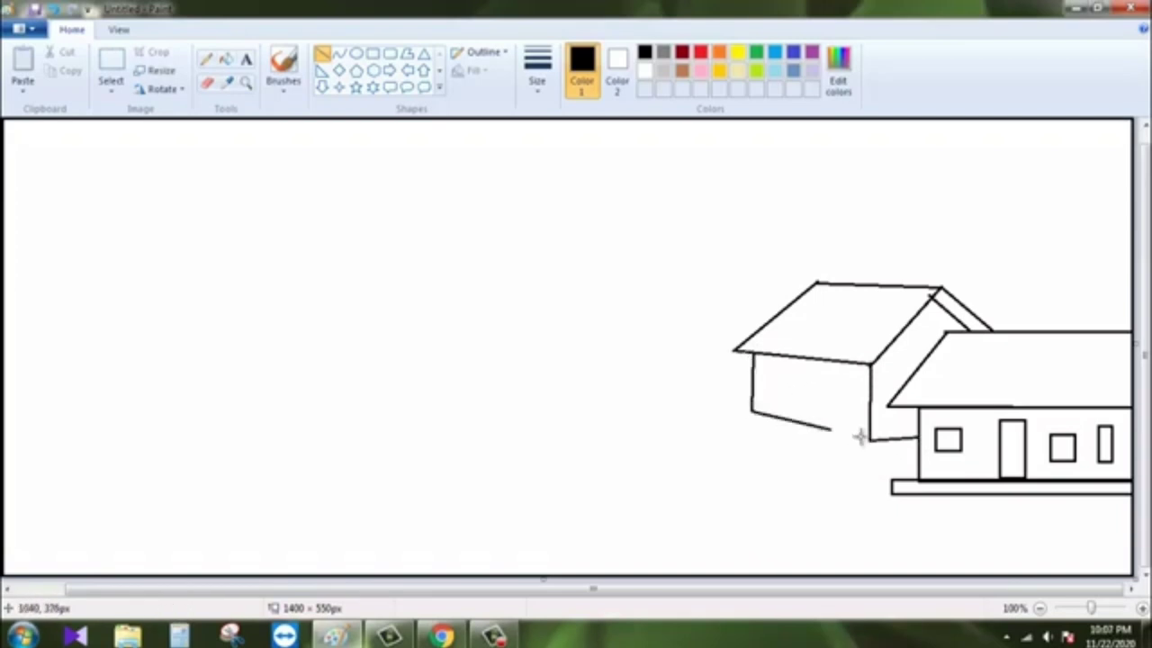
{"action": "mouse_move", "coordinate": [753, 412]}
{"action": "left_mouse_down"}
{"action": "mouse_move", "coordinate": [732, 430]}
{"action": "mouse_move", "coordinate": [854, 460]}
{"action": "mouse_move", "coordinate": [918, 456]}
{"action": "left_mouse_up"}
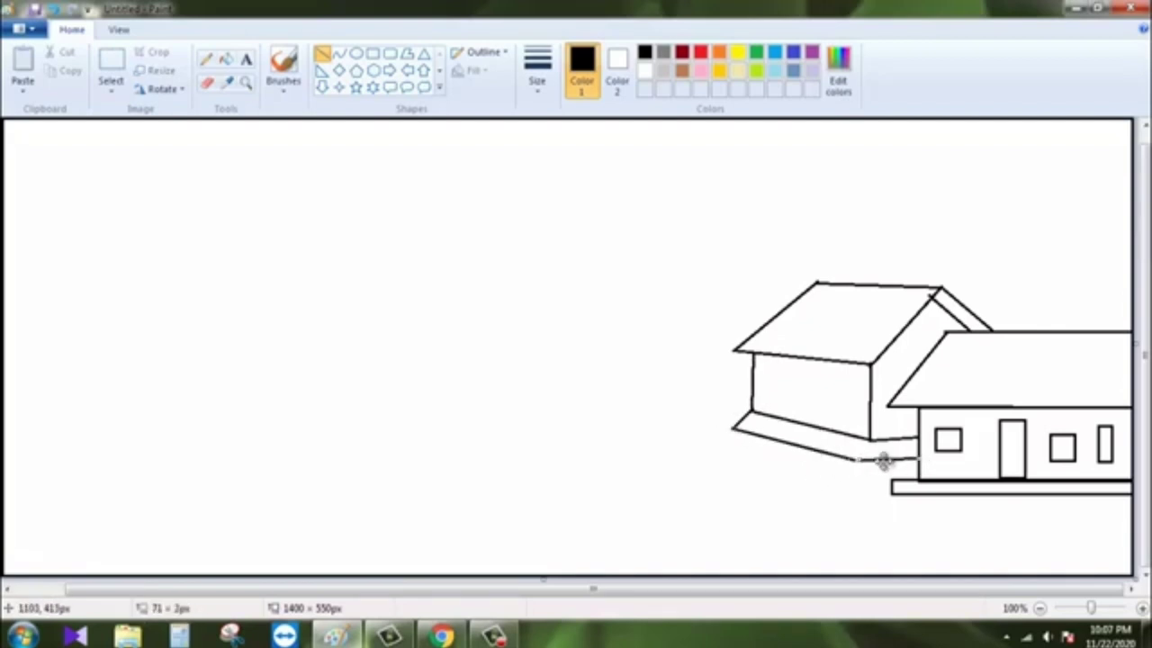
{"action": "left_click", "coordinate": [885, 486]}
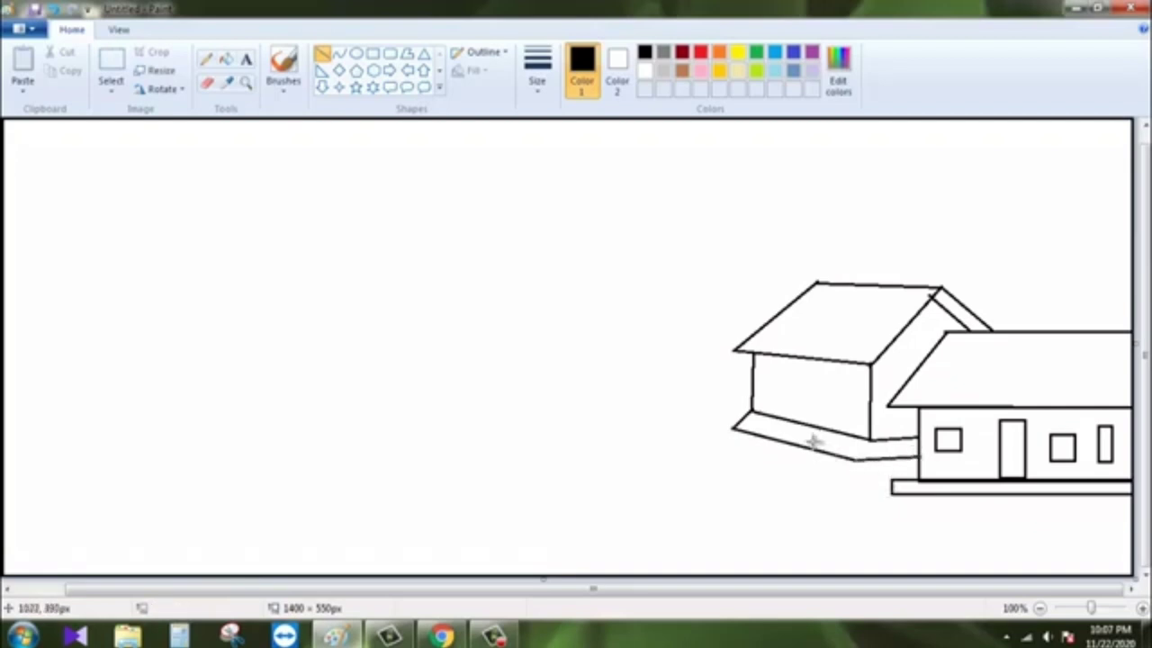
- Give the second house a door, a short wall line and two windows
{"action": "left_click", "coordinate": [373, 53]}
{"action": "left_click_drag", "start_coordinate": [793, 377], "coordinate": [816, 421]}
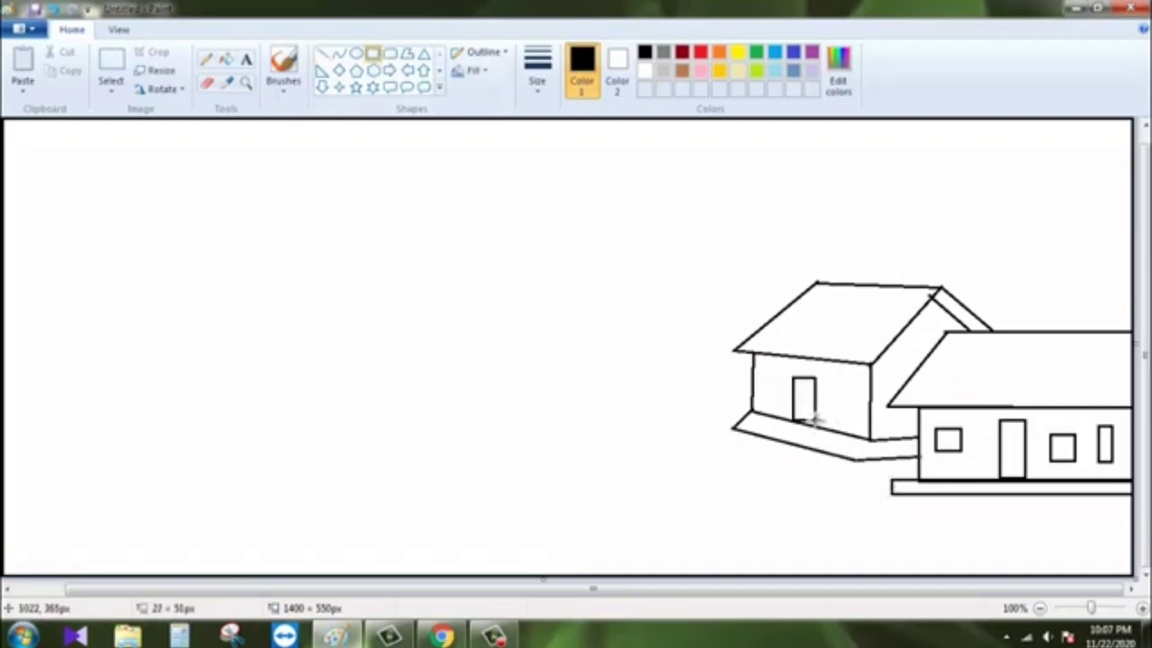
{"action": "left_click", "coordinate": [325, 55]}
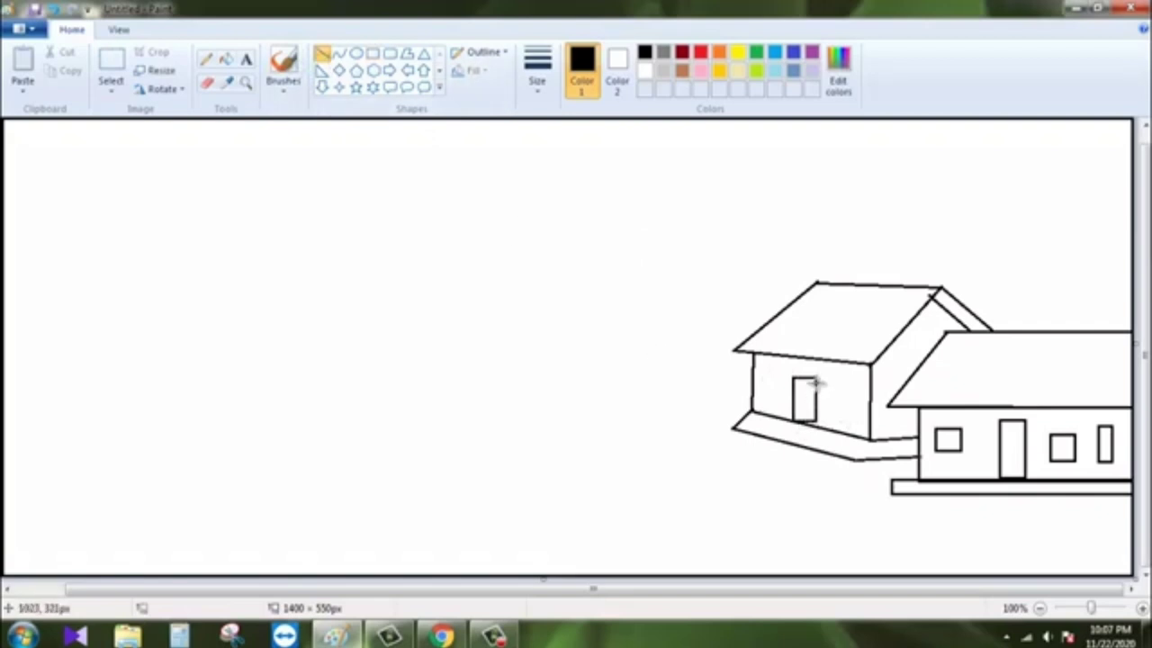
{"action": "left_click_drag", "start_coordinate": [814, 379], "coordinate": [815, 435]}
{"action": "key", "text": "ctrl+z"}
{"action": "mouse_move", "coordinate": [893, 378]}
{"action": "left_mouse_down"}
{"action": "mouse_move", "coordinate": [893, 349]}
{"action": "mouse_move", "coordinate": [912, 351]}
{"action": "mouse_move", "coordinate": [912, 372]}
{"action": "left_mouse_up"}
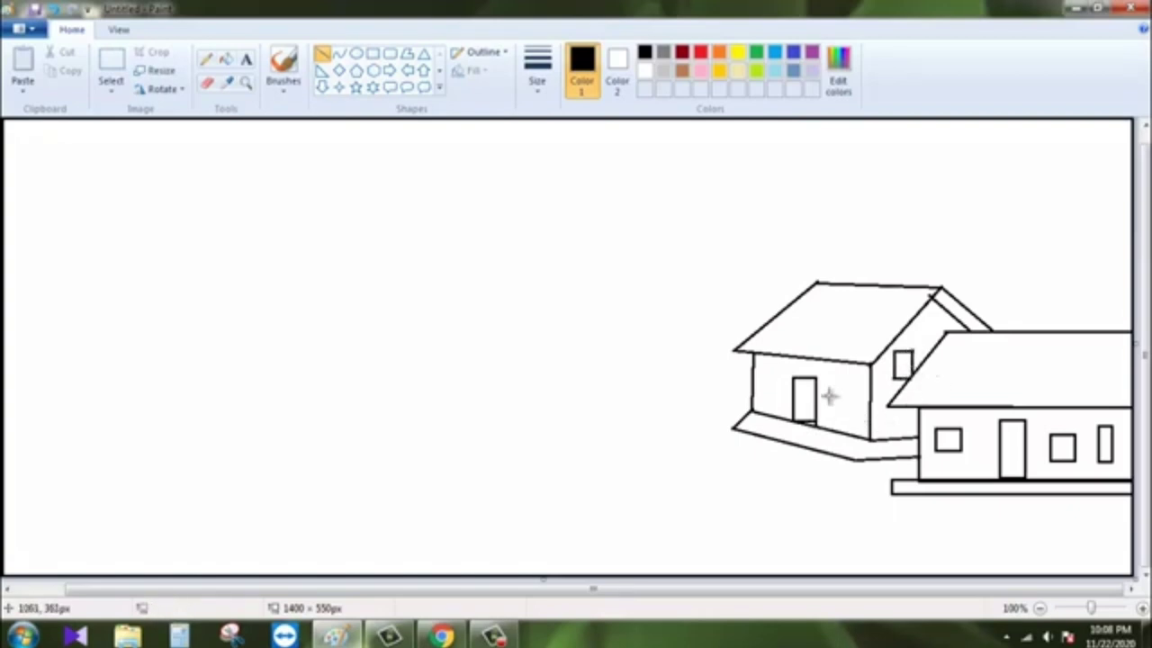
{"action": "left_click", "coordinate": [372, 53]}
{"action": "left_click_drag", "start_coordinate": [829, 385], "coordinate": [848, 409]}
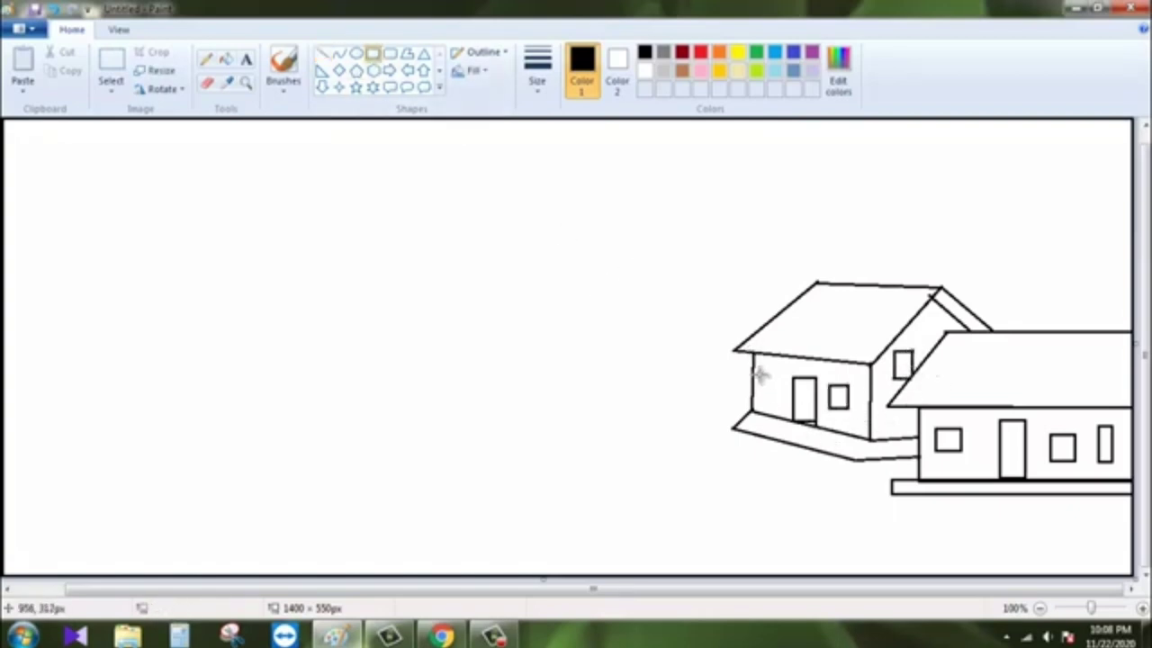
{"action": "left_click_drag", "start_coordinate": [760, 370], "coordinate": [778, 393]}
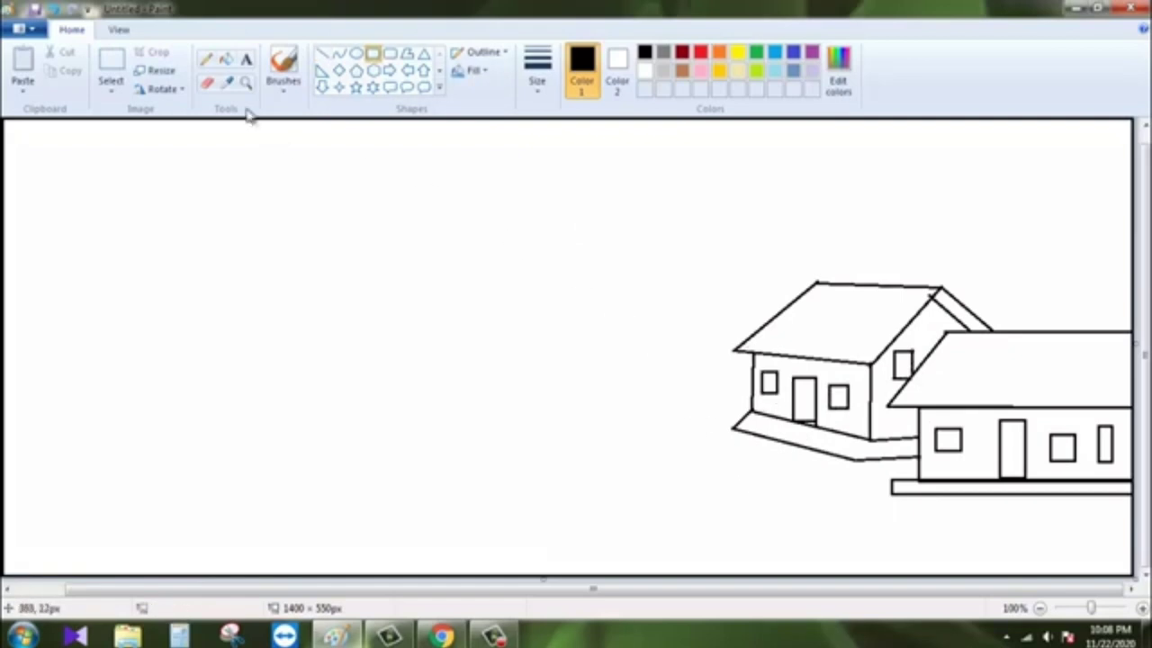
- Pencil a branching tree trunk above the roofs and a thin wavy canopy outline
{"action": "left_click", "coordinate": [206, 59]}
{"action": "left_click_drag", "start_coordinate": [949, 257], "coordinate": [971, 310]}
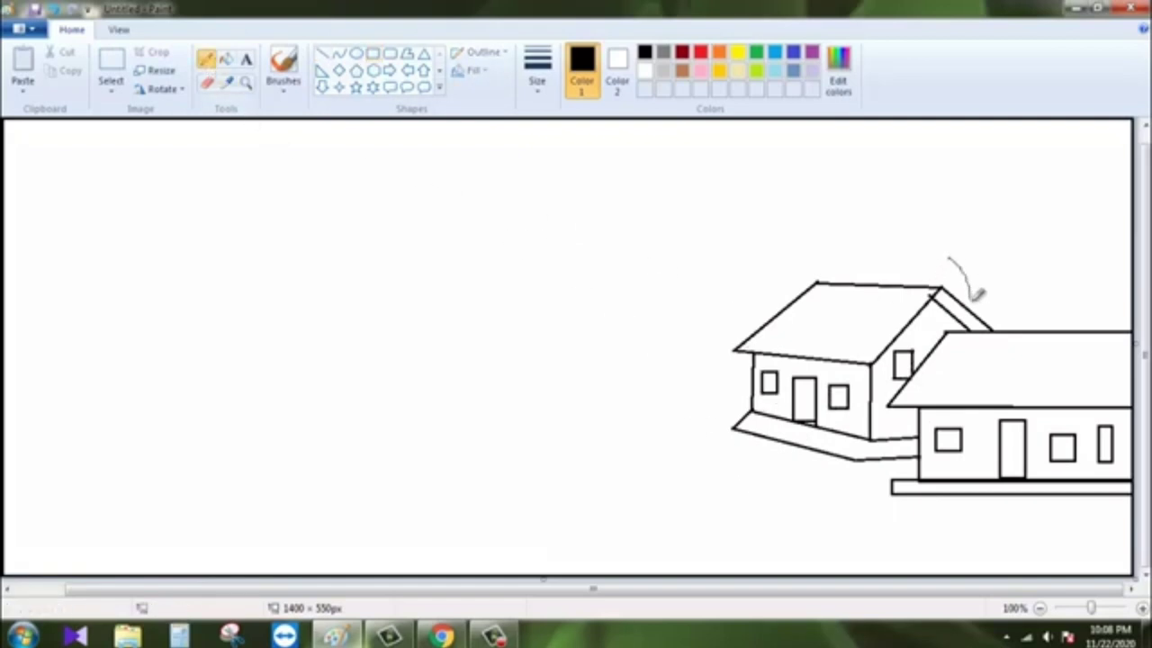
{"action": "left_click", "coordinate": [547, 90]}
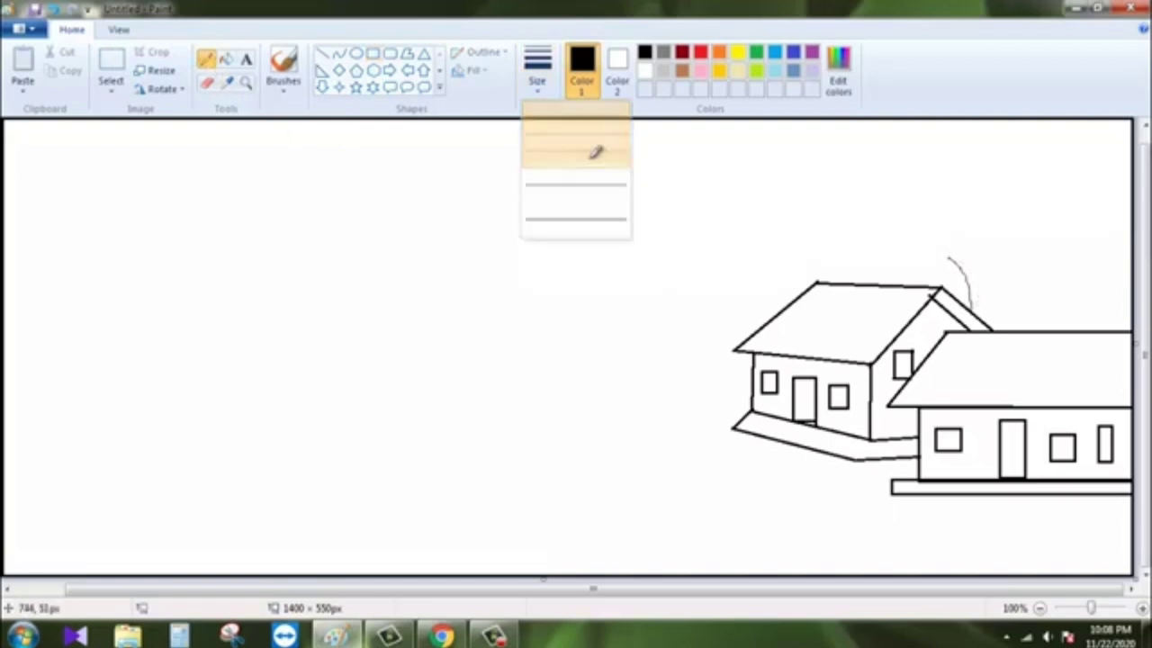
{"action": "left_click", "coordinate": [597, 151]}
{"action": "mouse_move", "coordinate": [987, 281]}
{"action": "left_mouse_down"}
{"action": "mouse_move", "coordinate": [954, 216]}
{"action": "mouse_move", "coordinate": [999, 286]}
{"action": "mouse_move", "coordinate": [1024, 231]}
{"action": "mouse_move", "coordinate": [1025, 293]}
{"action": "mouse_move", "coordinate": [1037, 295]}
{"action": "left_mouse_up"}
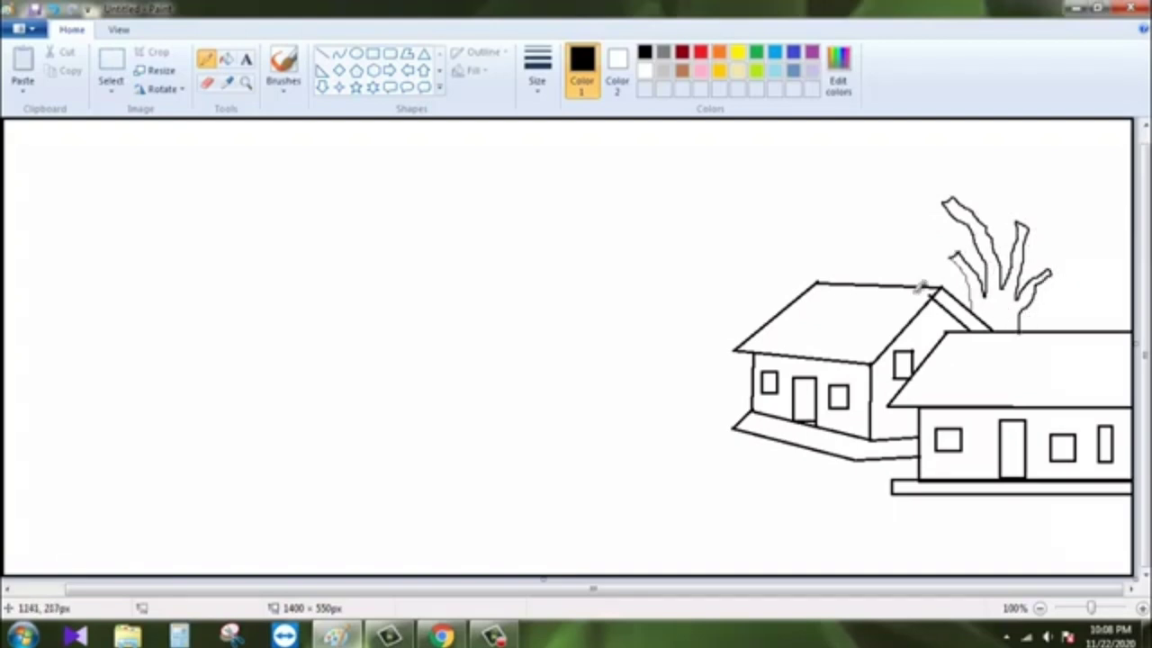
{"action": "left_click", "coordinate": [537, 72]}
{"action": "left_click", "coordinate": [578, 121]}
{"action": "mouse_move", "coordinate": [864, 281]}
{"action": "left_mouse_down"}
{"action": "mouse_move", "coordinate": [740, 195]}
{"action": "mouse_move", "coordinate": [772, 129]}
{"action": "mouse_move", "coordinate": [812, 117]}
{"action": "left_mouse_up"}
{"action": "mouse_move", "coordinate": [1041, 112]}
{"action": "left_mouse_down"}
{"action": "mouse_move", "coordinate": [1106, 149]}
{"action": "mouse_move", "coordinate": [1137, 190]}
{"action": "left_mouse_up"}
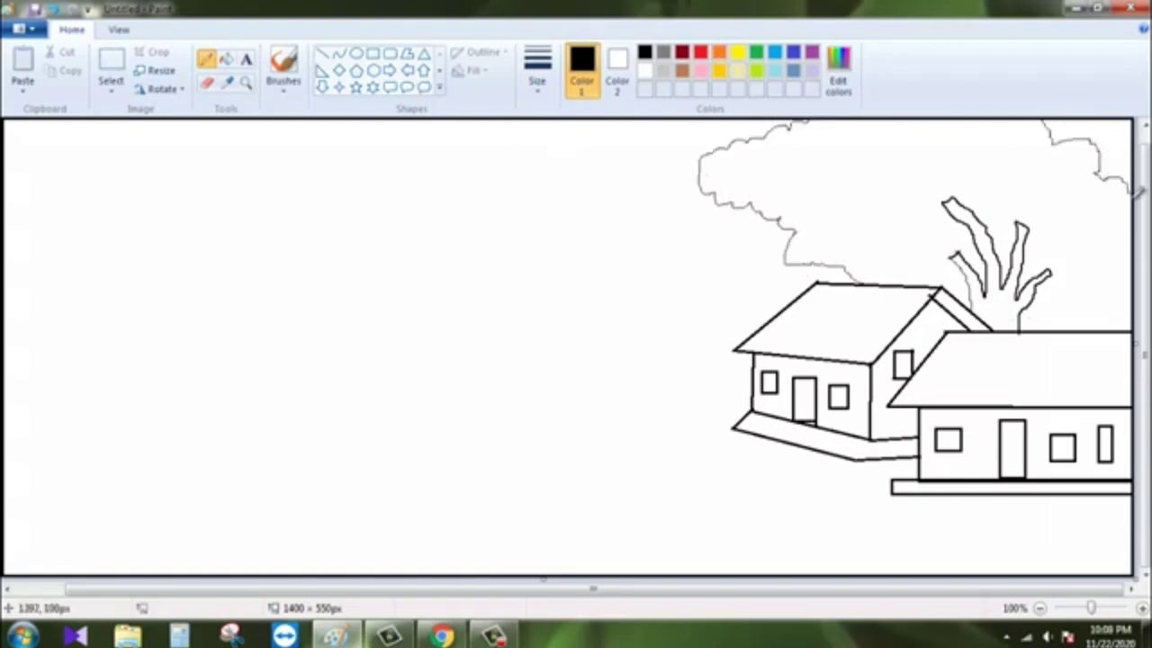
{"action": "mouse_move", "coordinate": [1113, 252]}
{"action": "left_mouse_down"}
{"action": "mouse_move", "coordinate": [1063, 317]}
{"action": "mouse_move", "coordinate": [1020, 315]}
{"action": "left_mouse_up"}
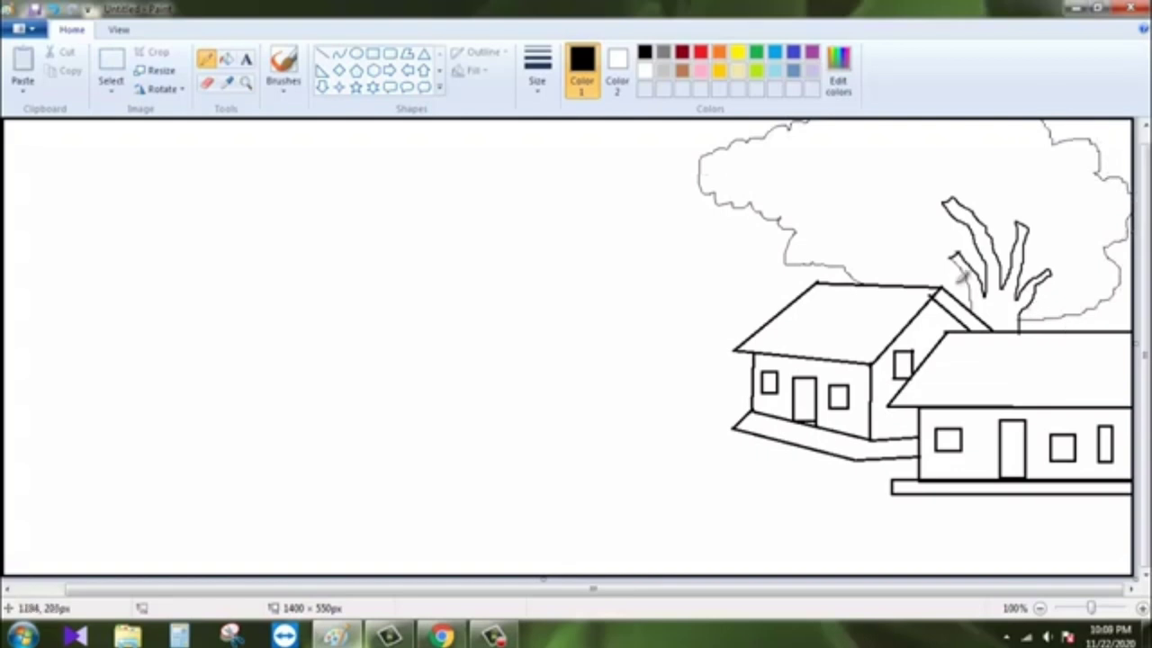
- Curve the path's outer edge from the house wall down toward the bottom
{"action": "left_click", "coordinate": [338, 54]}
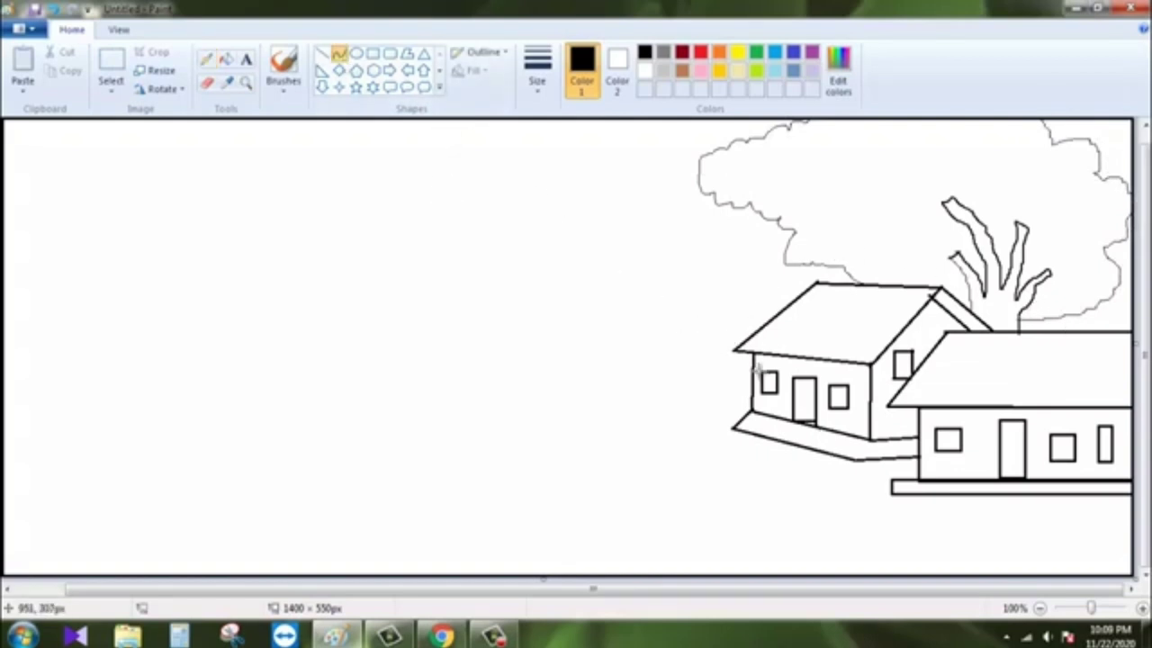
{"action": "left_click_drag", "start_coordinate": [752, 370], "coordinate": [567, 416]}
{"action": "mouse_move", "coordinate": [661, 373]}
{"action": "left_mouse_down"}
{"action": "mouse_move", "coordinate": [683, 378]}
{"action": "mouse_move", "coordinate": [572, 417]}
{"action": "mouse_move", "coordinate": [745, 466]}
{"action": "left_mouse_up"}
{"action": "mouse_move", "coordinate": [603, 450]}
{"action": "left_mouse_down"}
{"action": "mouse_move", "coordinate": [566, 417]}
{"action": "mouse_move", "coordinate": [617, 436]}
{"action": "left_mouse_up"}
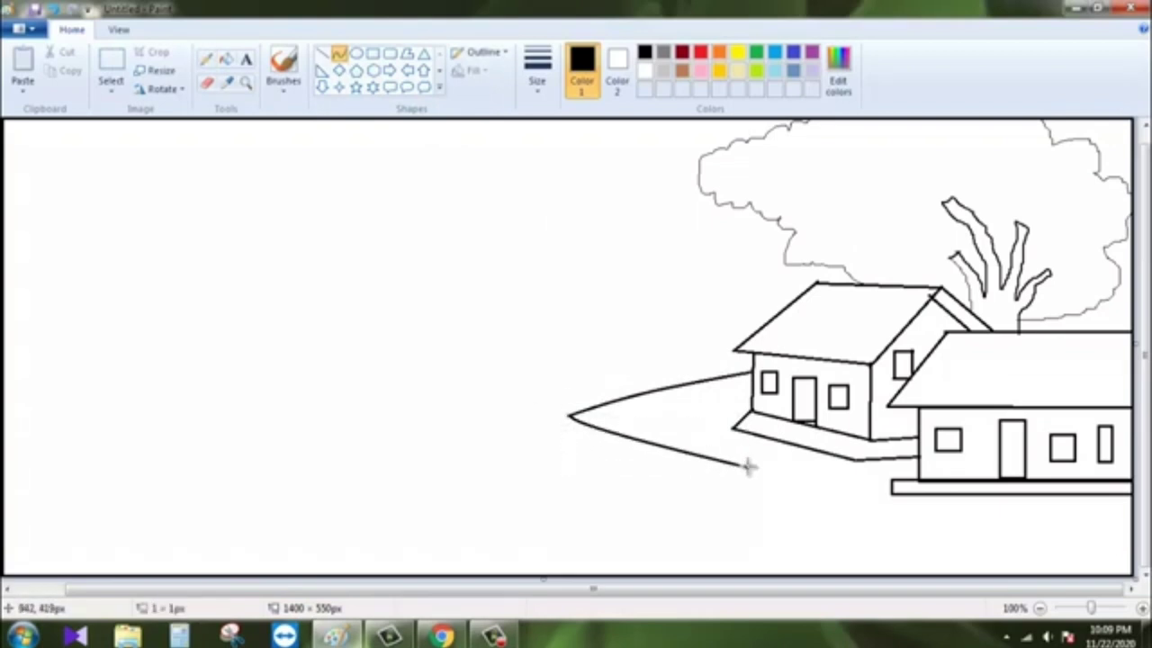
{"action": "mouse_move", "coordinate": [747, 466]}
{"action": "left_mouse_down"}
{"action": "mouse_move", "coordinate": [637, 494]}
{"action": "mouse_move", "coordinate": [754, 501]}
{"action": "left_mouse_up"}
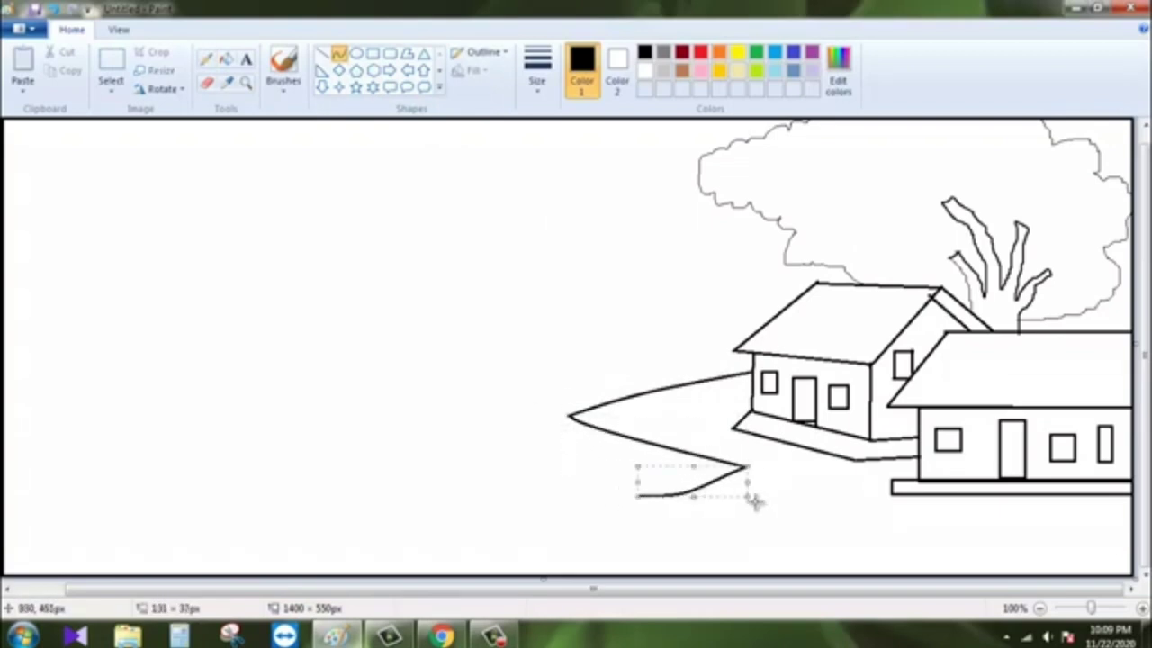
{"action": "mouse_move", "coordinate": [637, 496]}
{"action": "left_mouse_down"}
{"action": "mouse_move", "coordinate": [979, 529]}
{"action": "mouse_move", "coordinate": [638, 504]}
{"action": "mouse_move", "coordinate": [963, 538]}
{"action": "mouse_move", "coordinate": [867, 572]}
{"action": "left_mouse_up"}
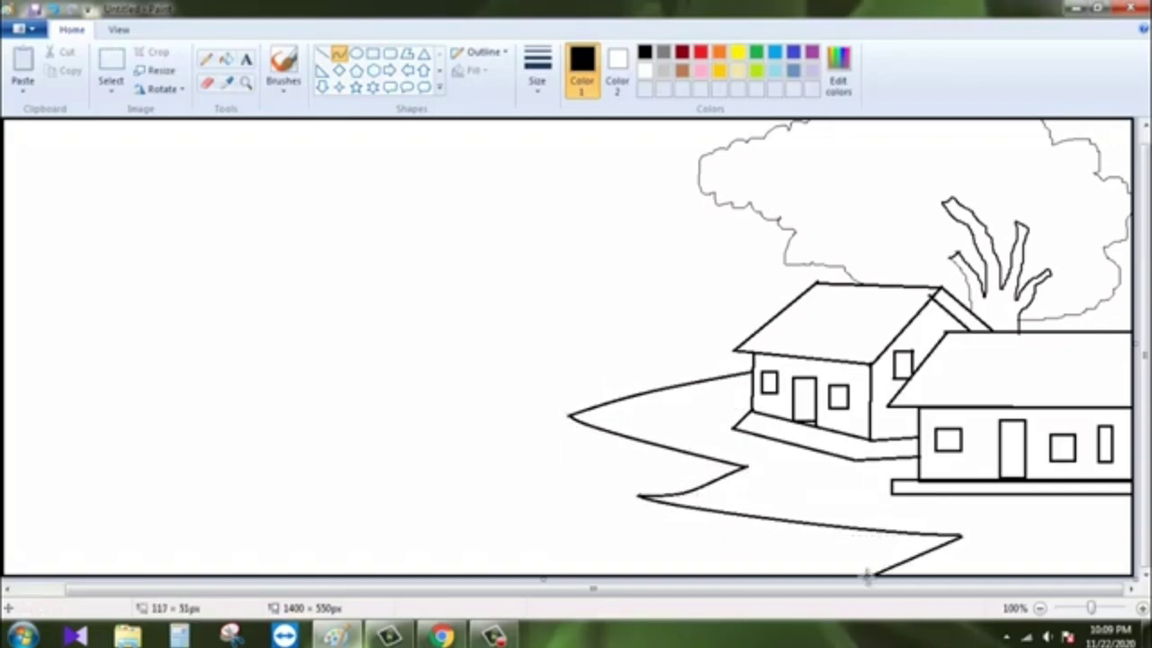
{"action": "left_click", "coordinate": [916, 560]}
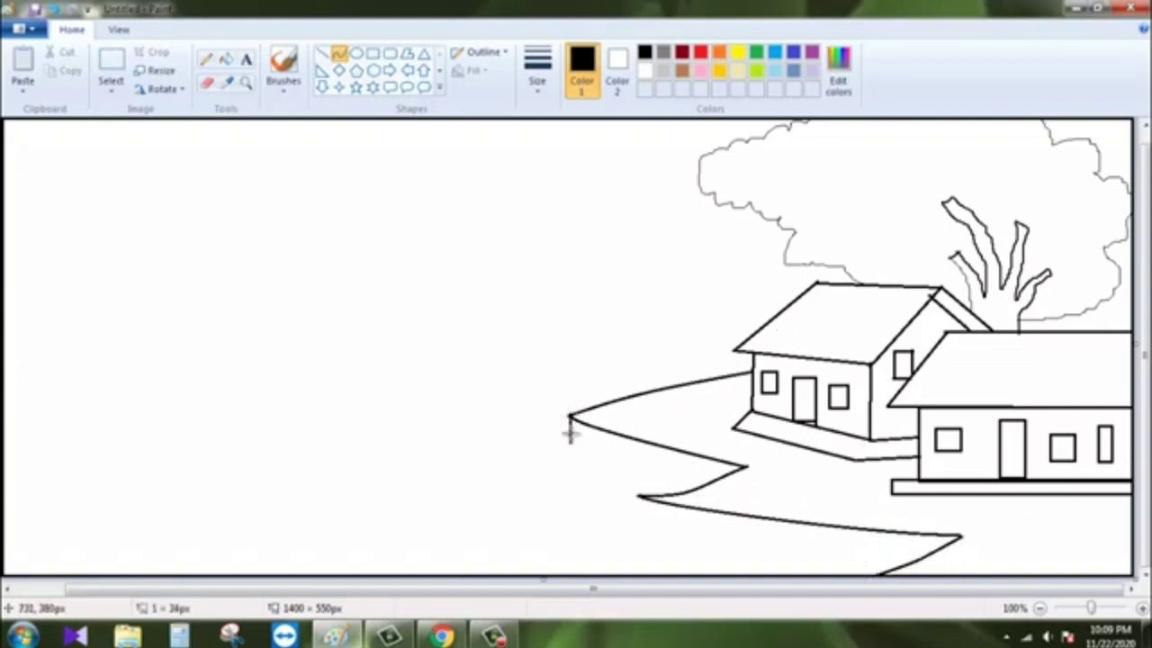
- Draw the path's inner edge alongside it, redoing one misplaced curve
{"action": "mouse_move", "coordinate": [571, 417]}
{"action": "left_mouse_down"}
{"action": "mouse_move", "coordinate": [571, 441]}
{"action": "mouse_move", "coordinate": [734, 476]}
{"action": "left_mouse_up"}
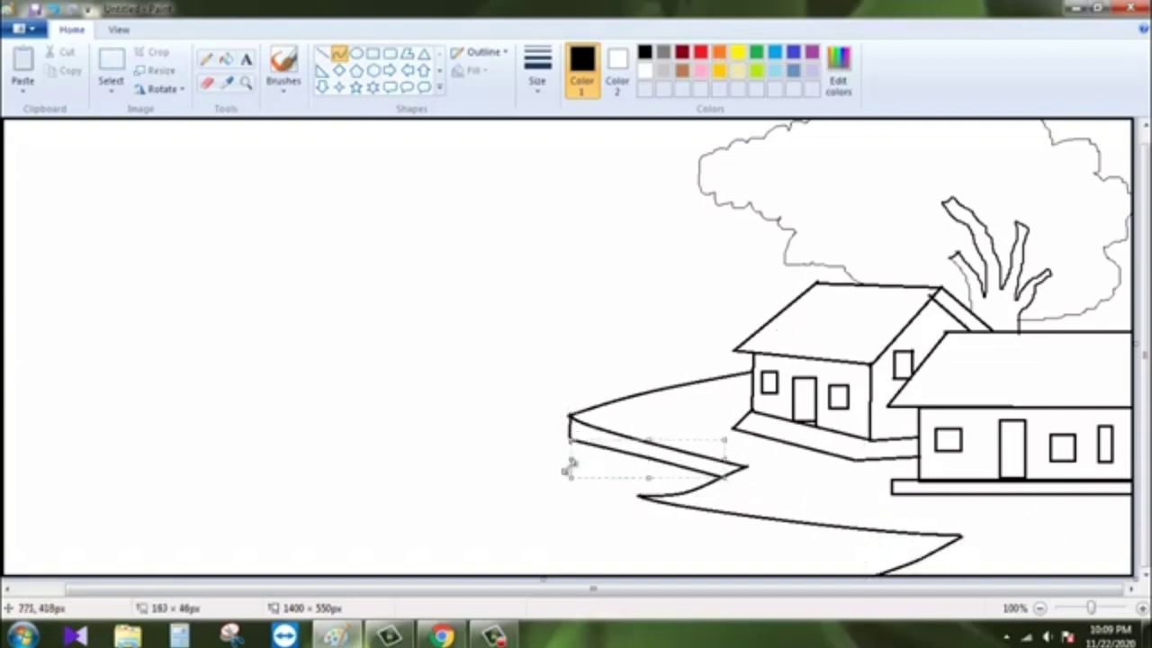
{"action": "key", "text": "Escape"}
{"action": "mouse_move", "coordinate": [569, 441]}
{"action": "left_mouse_down"}
{"action": "mouse_move", "coordinate": [729, 479]}
{"action": "mouse_move", "coordinate": [517, 479]}
{"action": "left_mouse_up"}
{"action": "left_click", "coordinate": [640, 496]}
{"action": "mouse_move", "coordinate": [641, 497]}
{"action": "left_mouse_down"}
{"action": "mouse_move", "coordinate": [655, 516]}
{"action": "mouse_move", "coordinate": [635, 510]}
{"action": "mouse_move", "coordinate": [939, 547]}
{"action": "mouse_move", "coordinate": [822, 540]}
{"action": "left_mouse_up"}
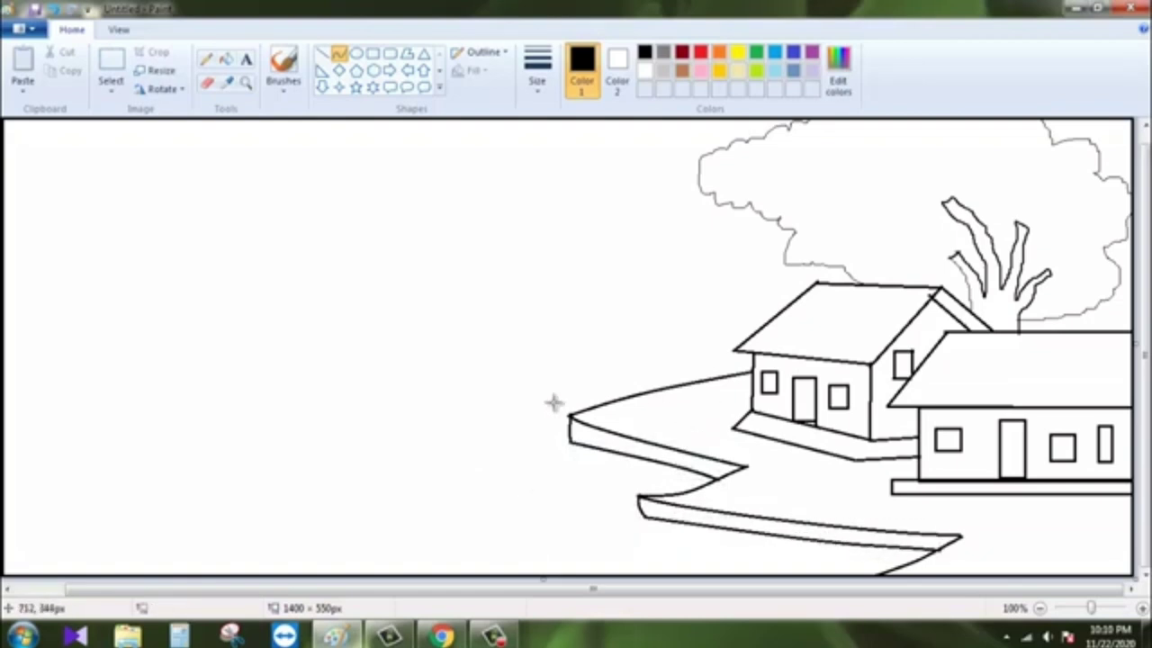
- Line in the leftmost house's wall and base, plus the second house's roof and walls
{"action": "left_click", "coordinate": [322, 54]}
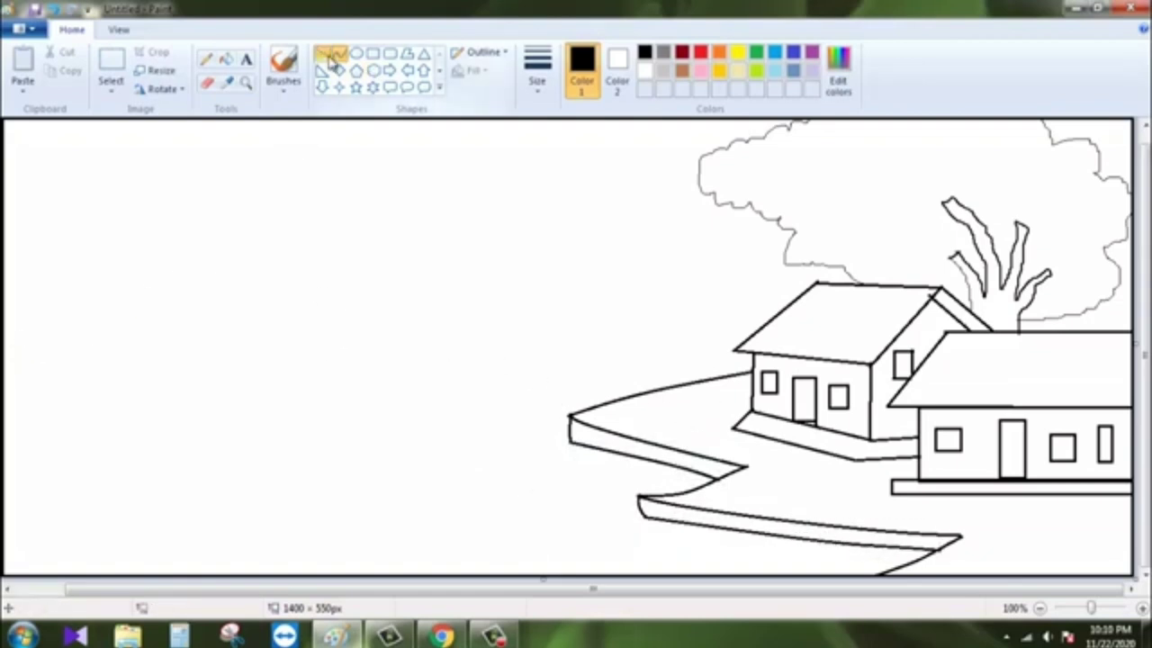
{"action": "mouse_move", "coordinate": [4, 272]}
{"action": "left_mouse_down"}
{"action": "mouse_move", "coordinate": [104, 355]}
{"action": "mouse_move", "coordinate": [3, 359]}
{"action": "left_mouse_up"}
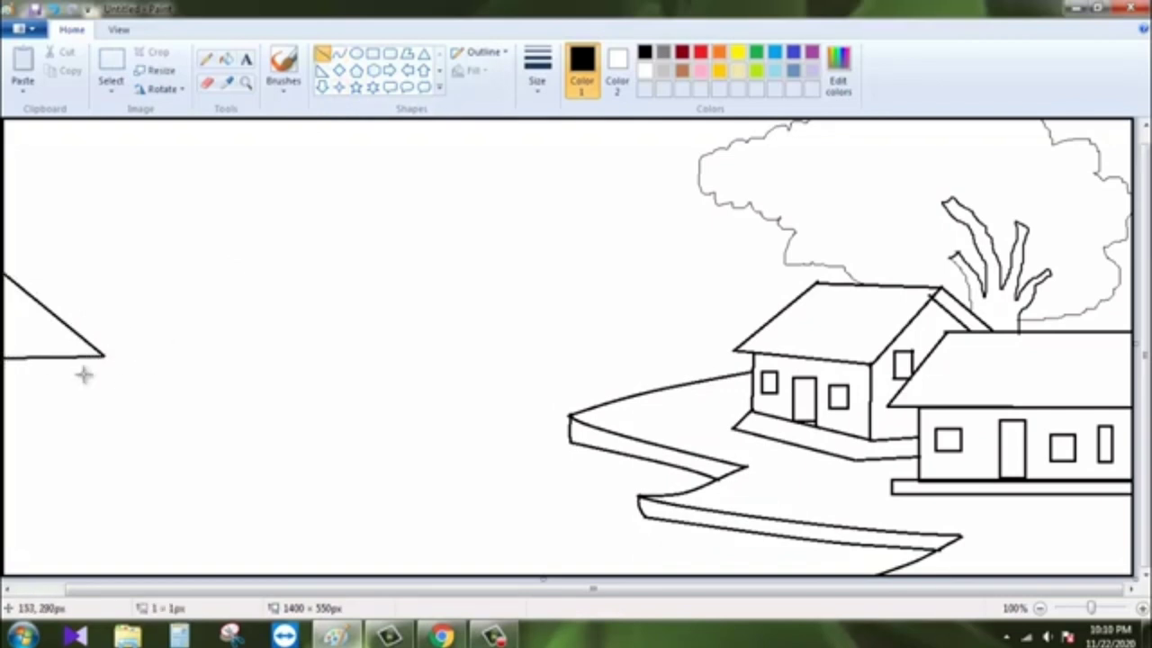
{"action": "left_click_drag", "start_coordinate": [83, 358], "coordinate": [82, 426]}
{"action": "mouse_move", "coordinate": [3, 436]}
{"action": "left_mouse_down"}
{"action": "mouse_move", "coordinate": [117, 423]}
{"action": "mouse_move", "coordinate": [114, 441]}
{"action": "mouse_move", "coordinate": [3, 451]}
{"action": "left_mouse_up"}
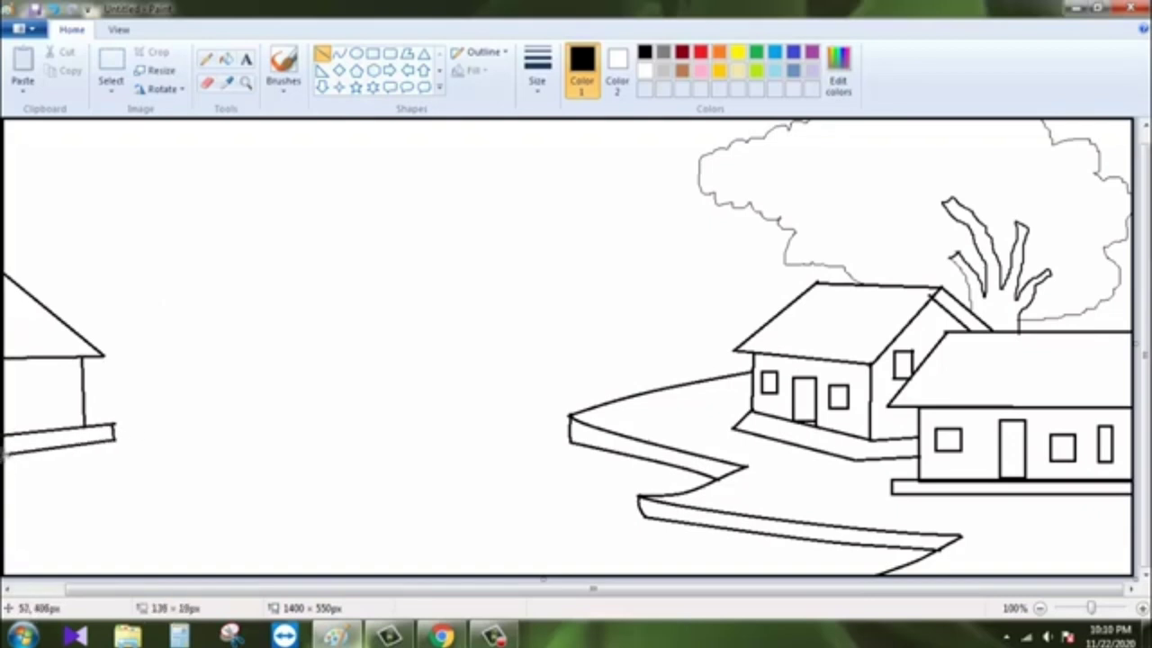
{"action": "mouse_move", "coordinate": [62, 281]}
{"action": "left_mouse_down"}
{"action": "mouse_move", "coordinate": [39, 306]}
{"action": "mouse_move", "coordinate": [133, 345]}
{"action": "left_mouse_up"}
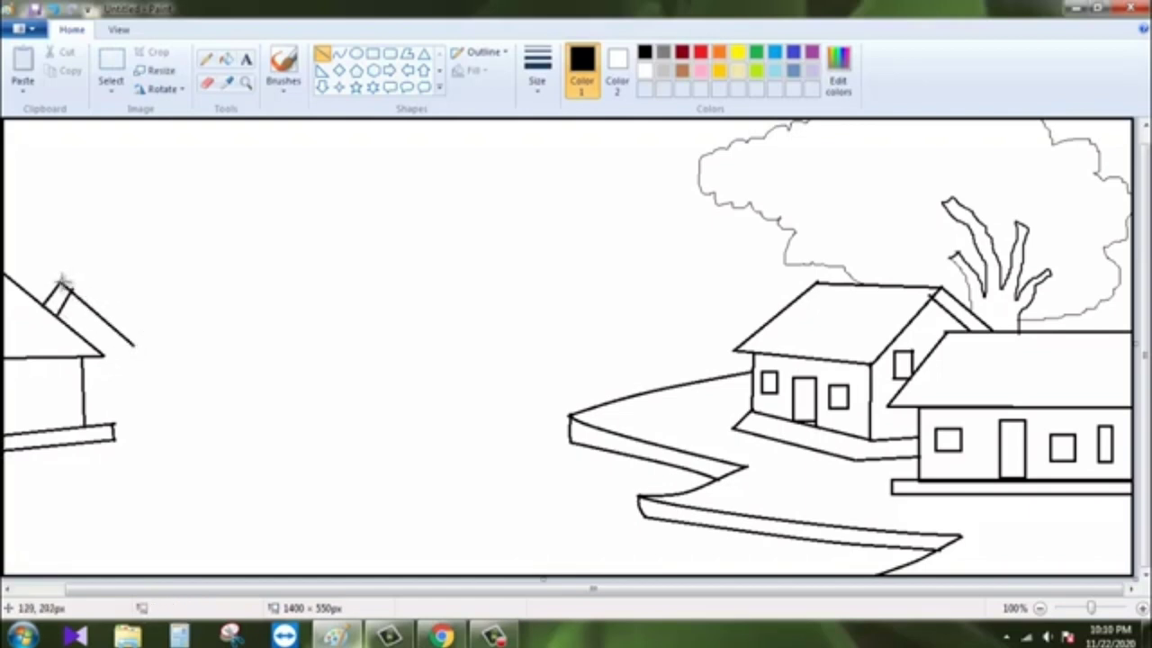
{"action": "mouse_move", "coordinate": [62, 282]}
{"action": "left_mouse_down"}
{"action": "mouse_move", "coordinate": [167, 274]}
{"action": "mouse_move", "coordinate": [244, 331]}
{"action": "left_mouse_up"}
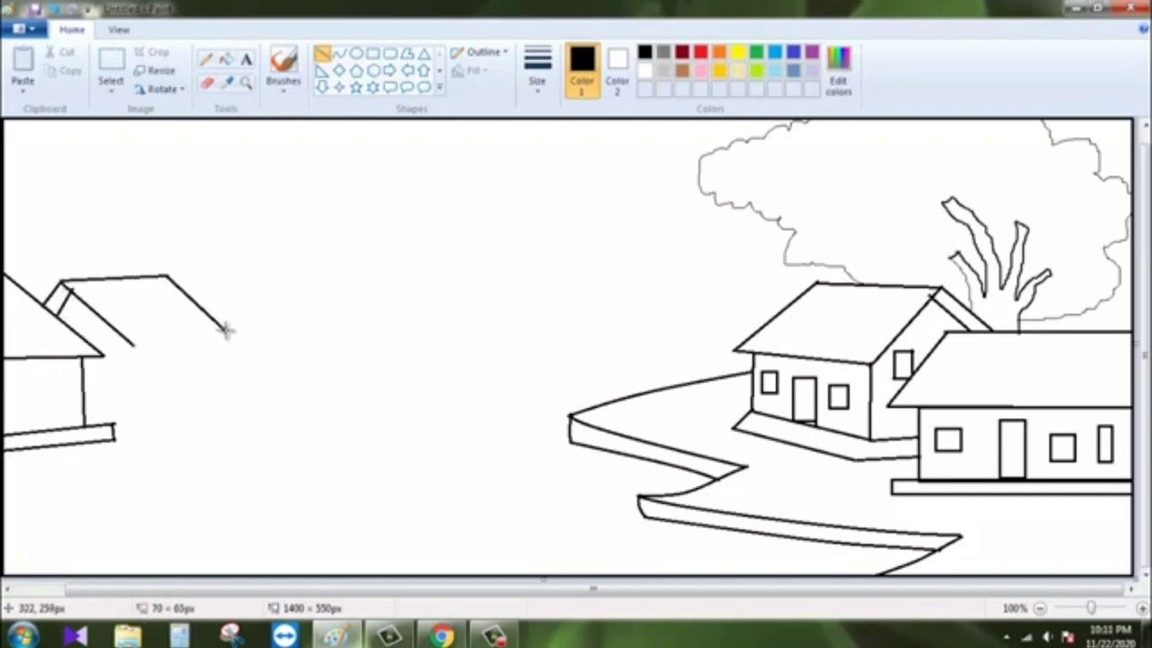
{"action": "left_click_drag", "start_coordinate": [133, 344], "coordinate": [244, 332]}
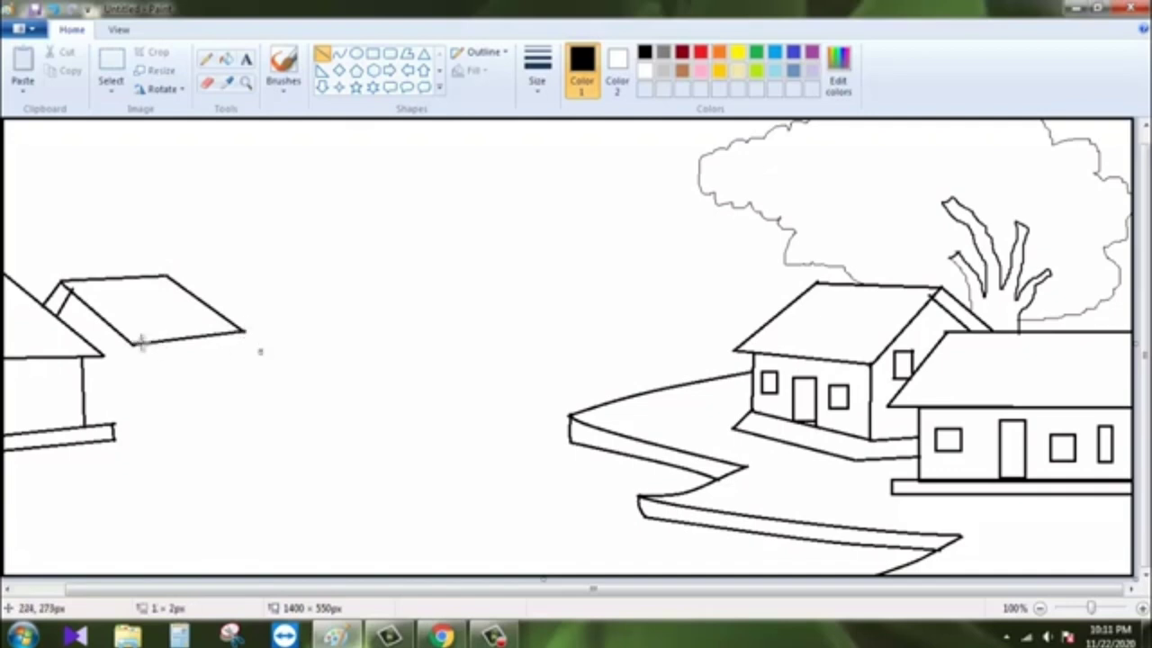
{"action": "left_click_drag", "start_coordinate": [133, 344], "coordinate": [135, 418]}
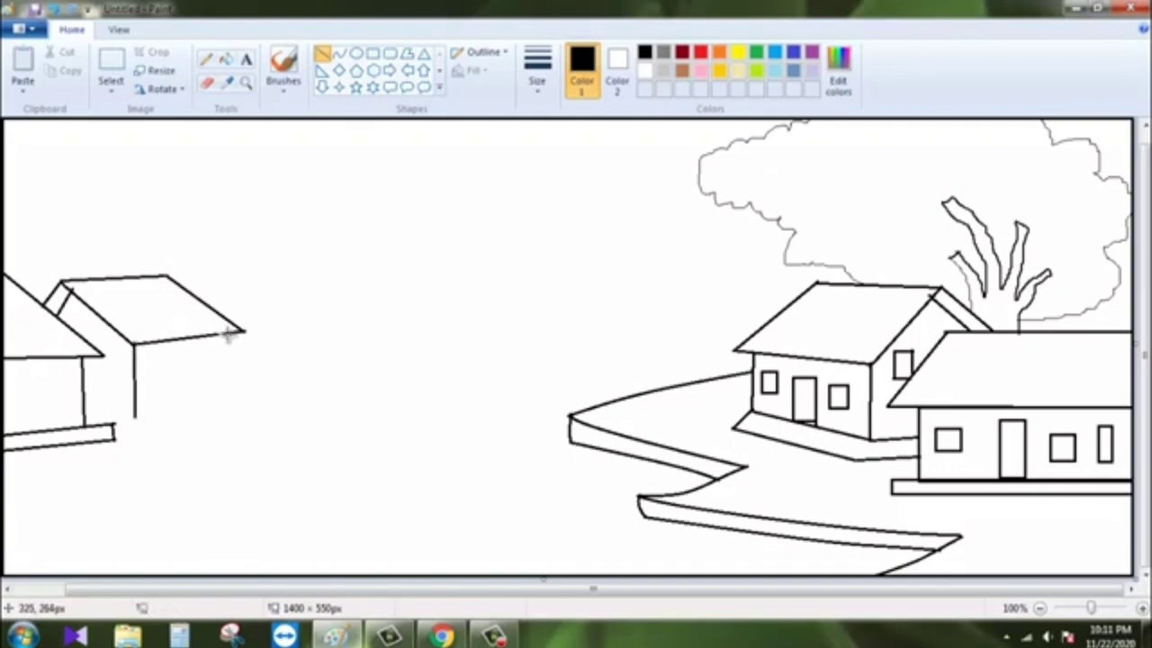
{"action": "mouse_move", "coordinate": [227, 333]}
{"action": "left_mouse_down"}
{"action": "mouse_move", "coordinate": [229, 389]}
{"action": "mouse_move", "coordinate": [136, 418]}
{"action": "left_mouse_up"}
- Add the second house's door, two windows and base ledge, and a leftmost-house door
{"action": "left_click", "coordinate": [372, 54]}
{"action": "left_click_drag", "start_coordinate": [169, 356], "coordinate": [187, 401]}
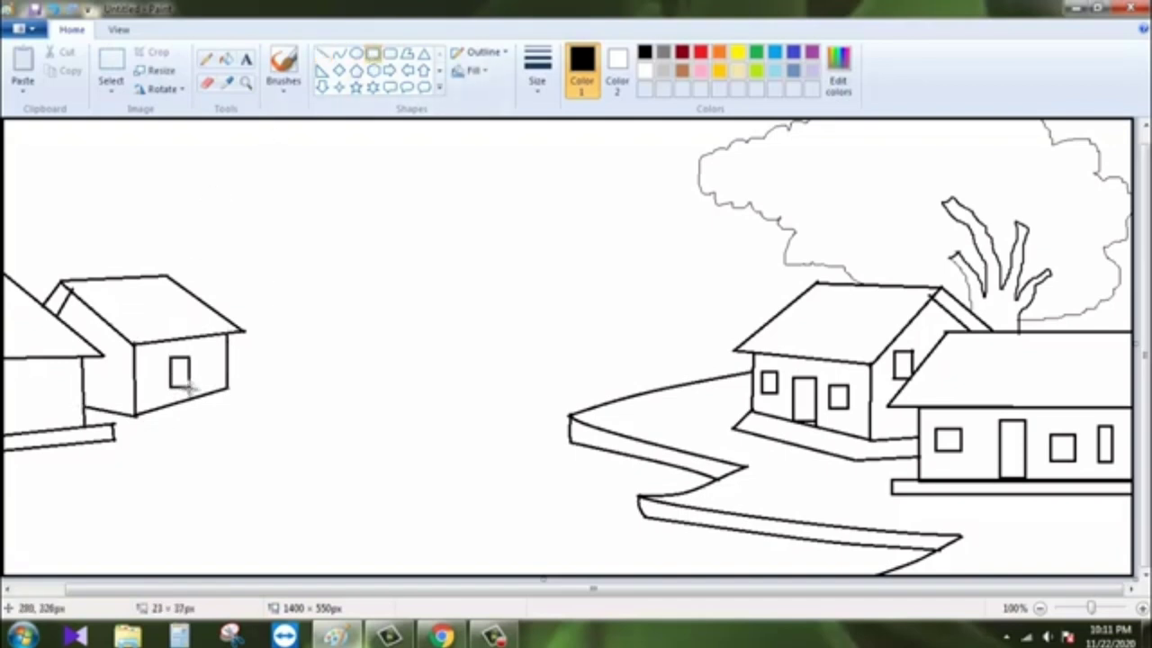
{"action": "left_click_drag", "start_coordinate": [202, 362], "coordinate": [212, 379]}
{"action": "left_click_drag", "start_coordinate": [117, 369], "coordinate": [97, 388]}
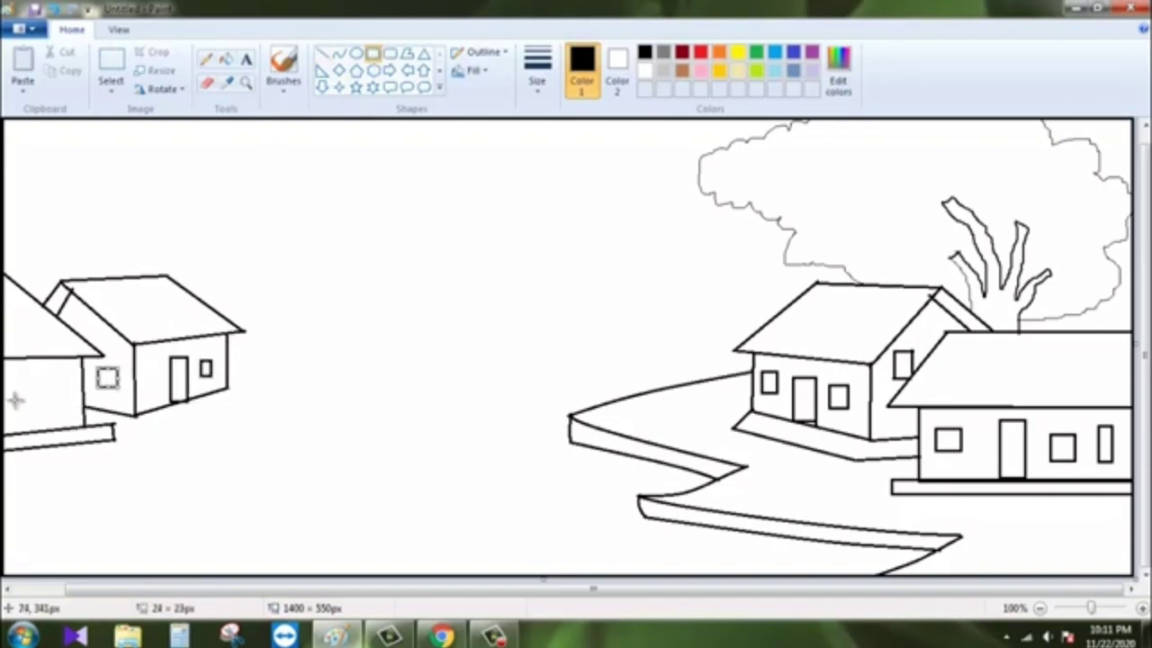
{"action": "left_click_drag", "start_coordinate": [16, 382], "coordinate": [36, 432]}
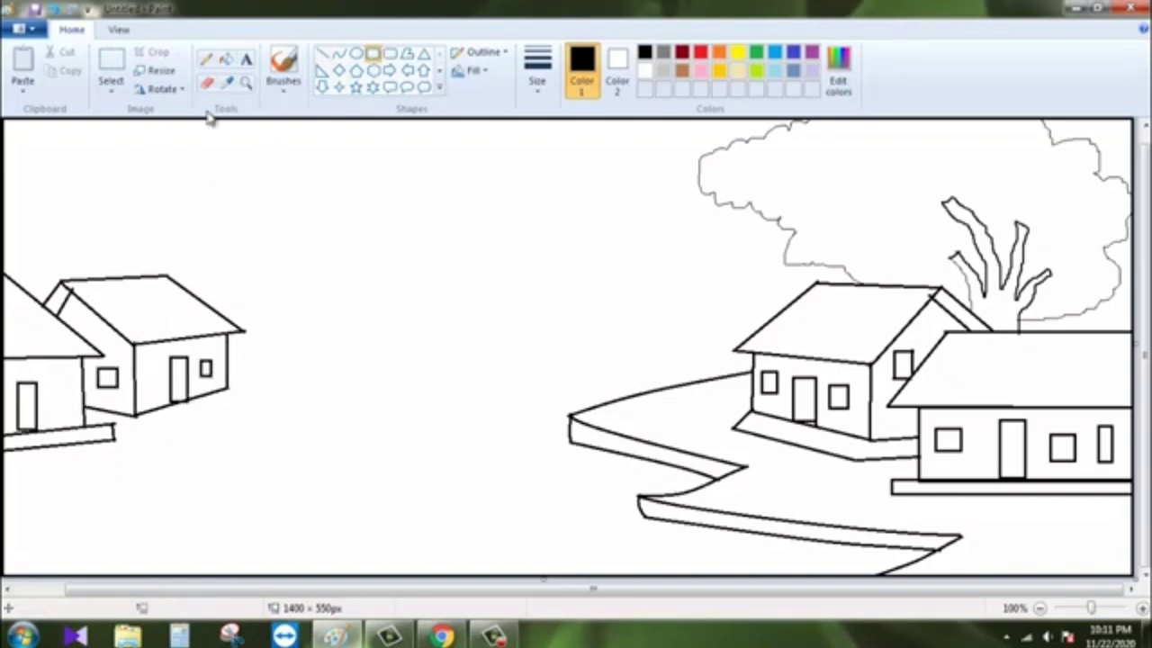
{"action": "left_click", "coordinate": [321, 54]}
{"action": "left_click_drag", "start_coordinate": [112, 429], "coordinate": [245, 394]}
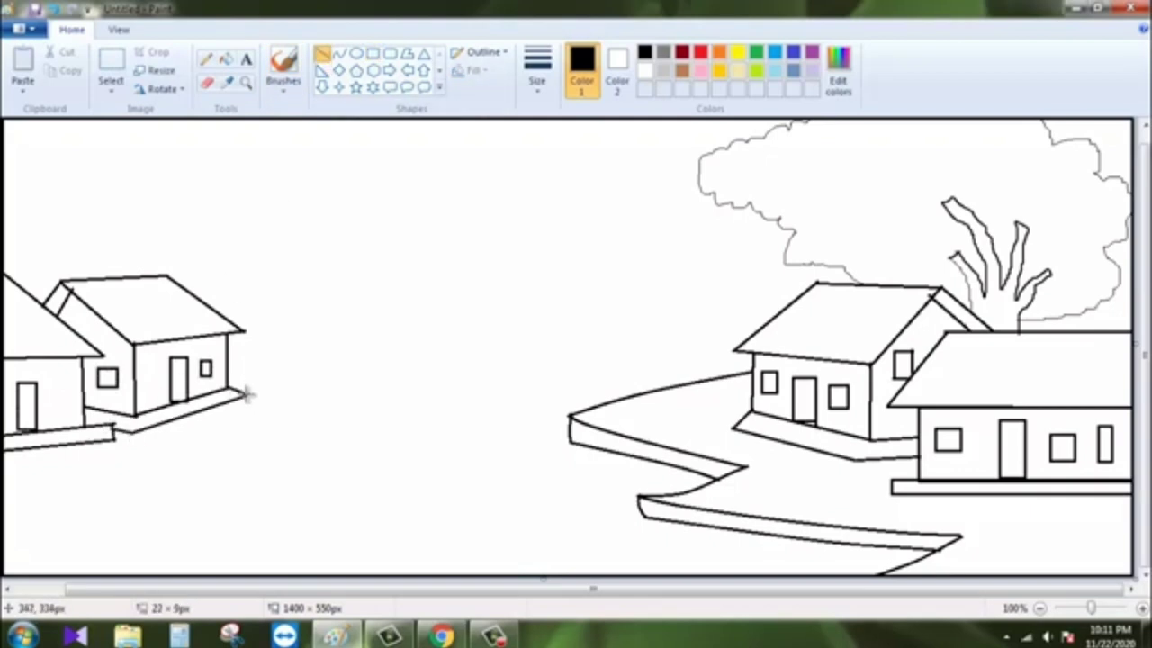
- Sketch the first banana plant's stem and leaves above the leftmost roof
{"action": "left_click", "coordinate": [212, 61]}
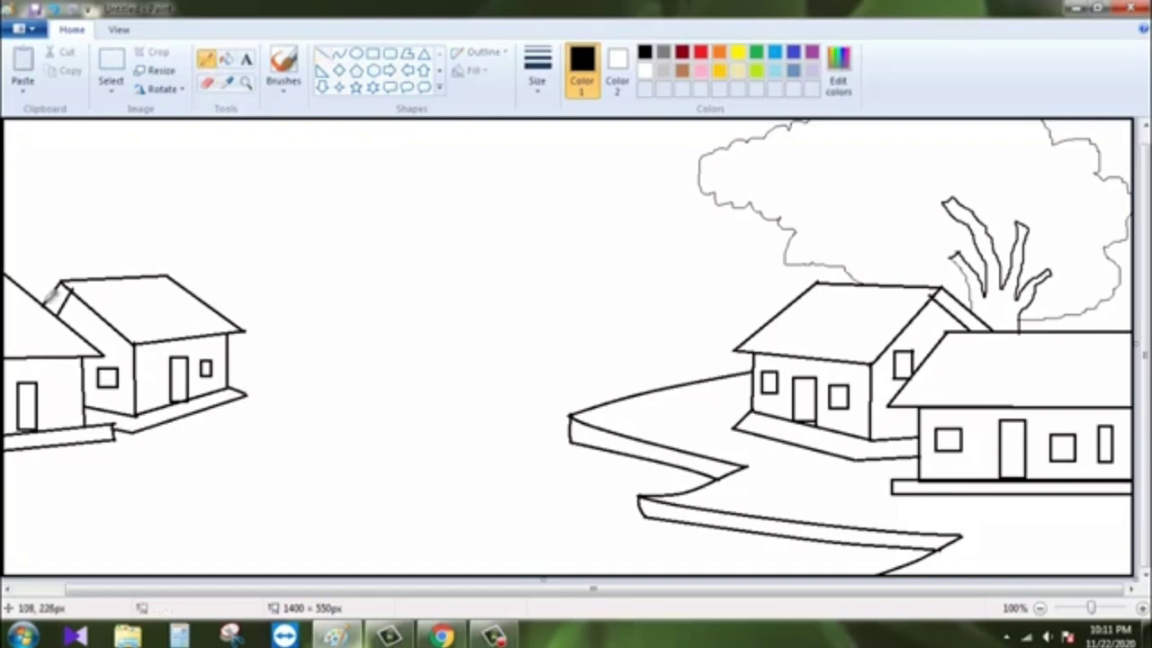
{"action": "left_click_drag", "start_coordinate": [41, 284], "coordinate": [97, 259]}
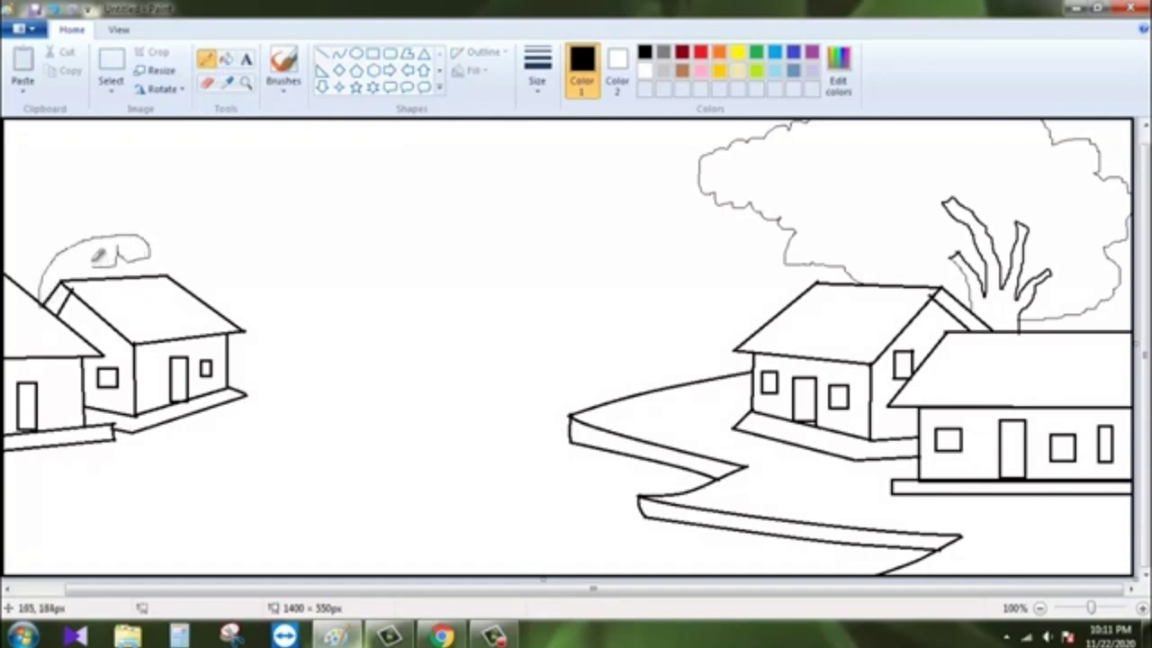
{"action": "left_click_drag", "start_coordinate": [46, 303], "coordinate": [115, 199]}
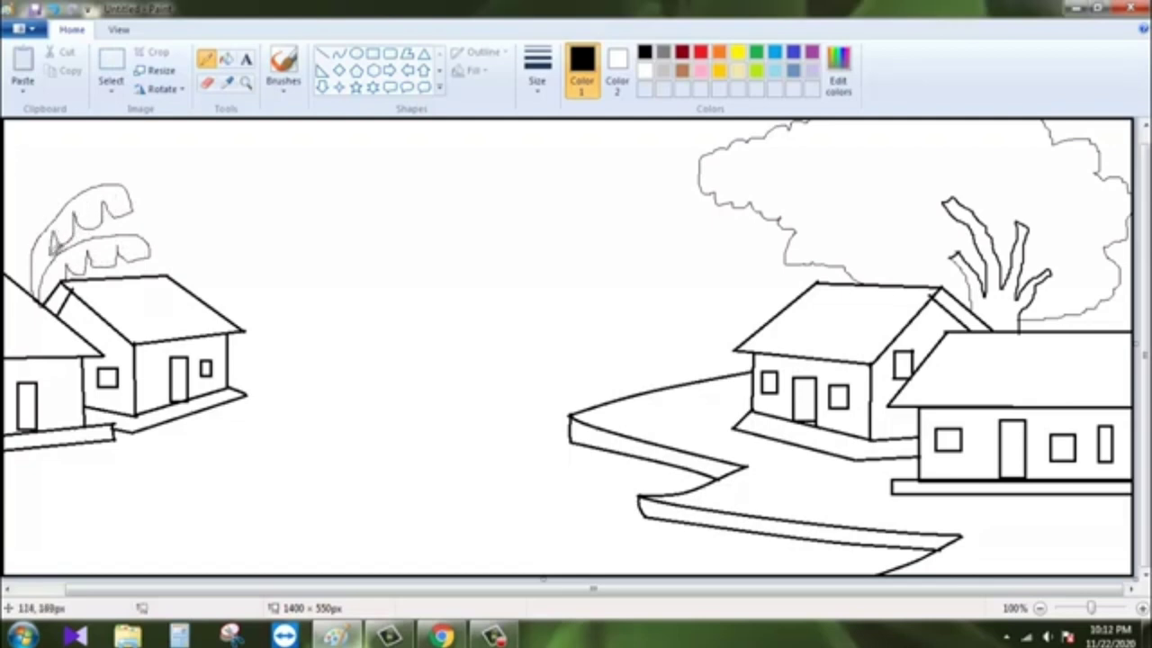
{"action": "left_click_drag", "start_coordinate": [40, 290], "coordinate": [9, 176]}
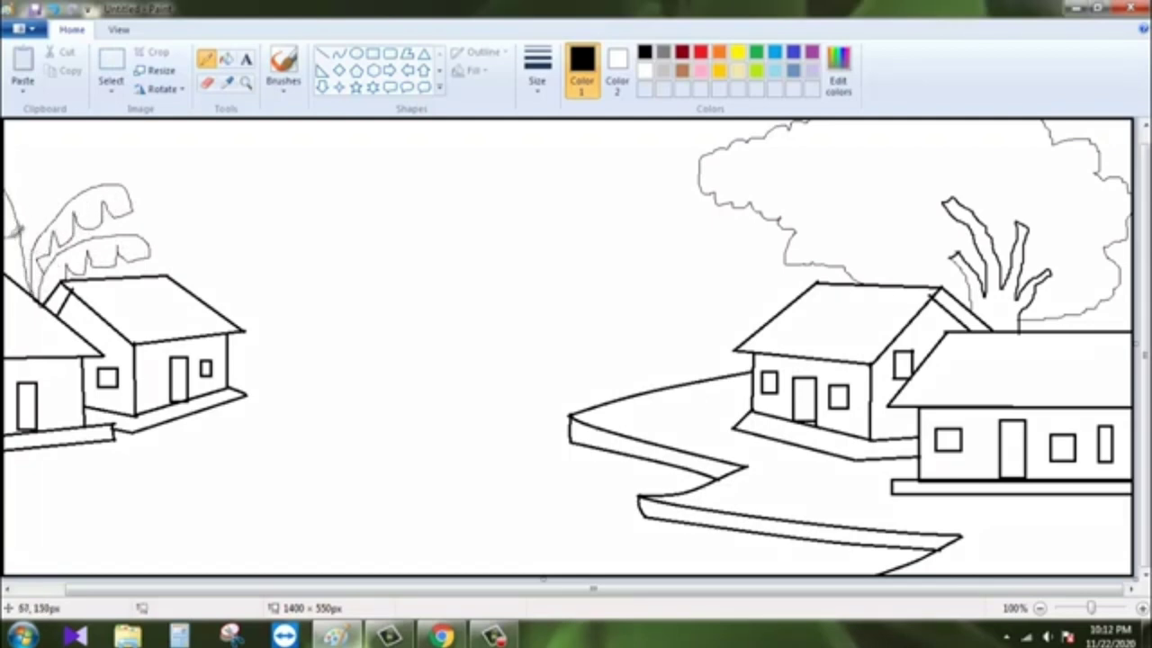
{"action": "mouse_move", "coordinate": [27, 258]}
{"action": "left_mouse_down"}
{"action": "mouse_move", "coordinate": [38, 288]}
{"action": "mouse_move", "coordinate": [80, 142]}
{"action": "mouse_move", "coordinate": [56, 193]}
{"action": "mouse_move", "coordinate": [40, 144]}
{"action": "left_mouse_up"}
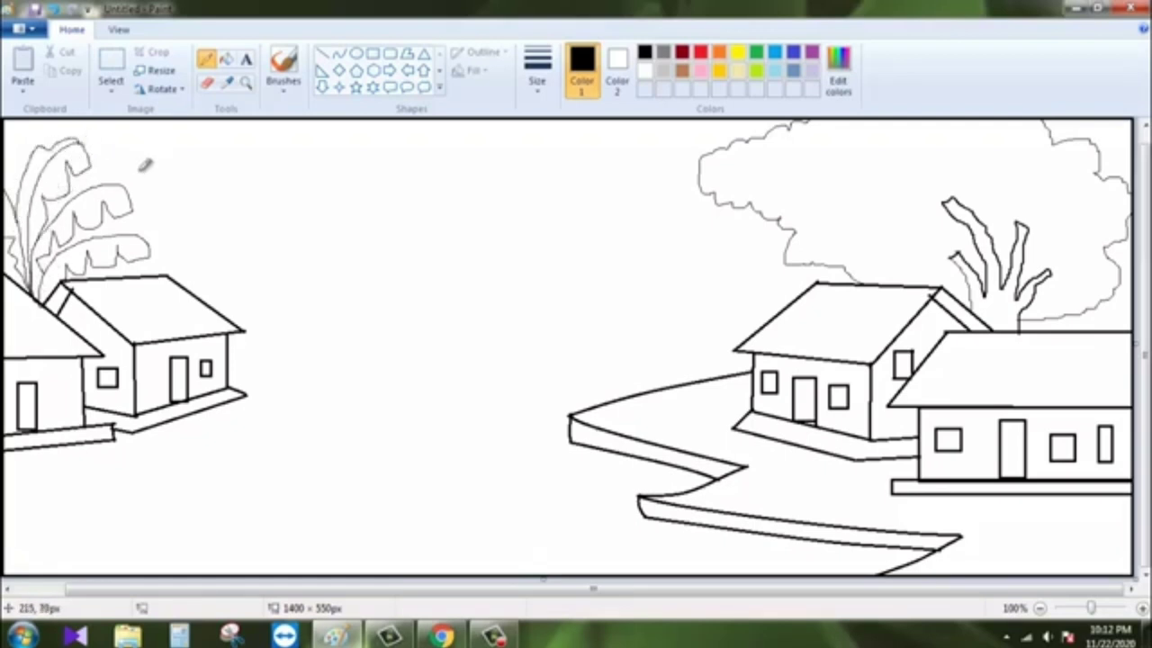
- Sketch the second banana plant's stem and leaves over the second roof
{"action": "mouse_move", "coordinate": [152, 268]}
{"action": "left_mouse_down"}
{"action": "mouse_move", "coordinate": [241, 275]}
{"action": "mouse_move", "coordinate": [207, 275]}
{"action": "left_mouse_up"}
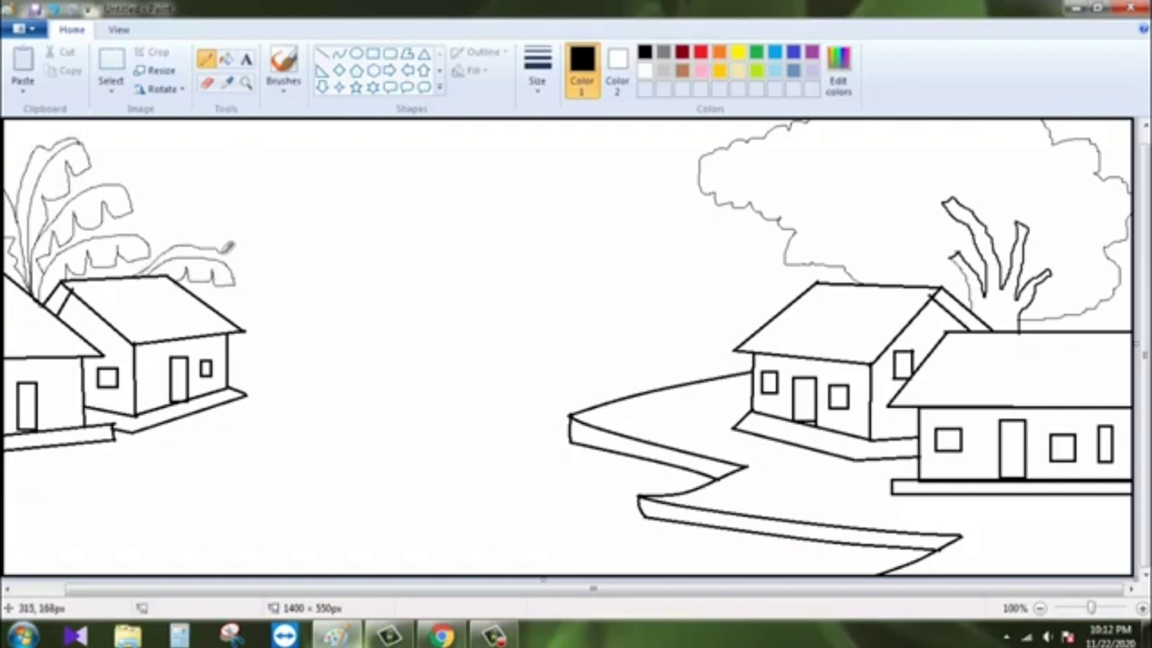
{"action": "mouse_move", "coordinate": [86, 239]}
{"action": "left_mouse_down"}
{"action": "mouse_move", "coordinate": [131, 219]}
{"action": "mouse_move", "coordinate": [226, 219]}
{"action": "mouse_move", "coordinate": [241, 209]}
{"action": "left_mouse_up"}
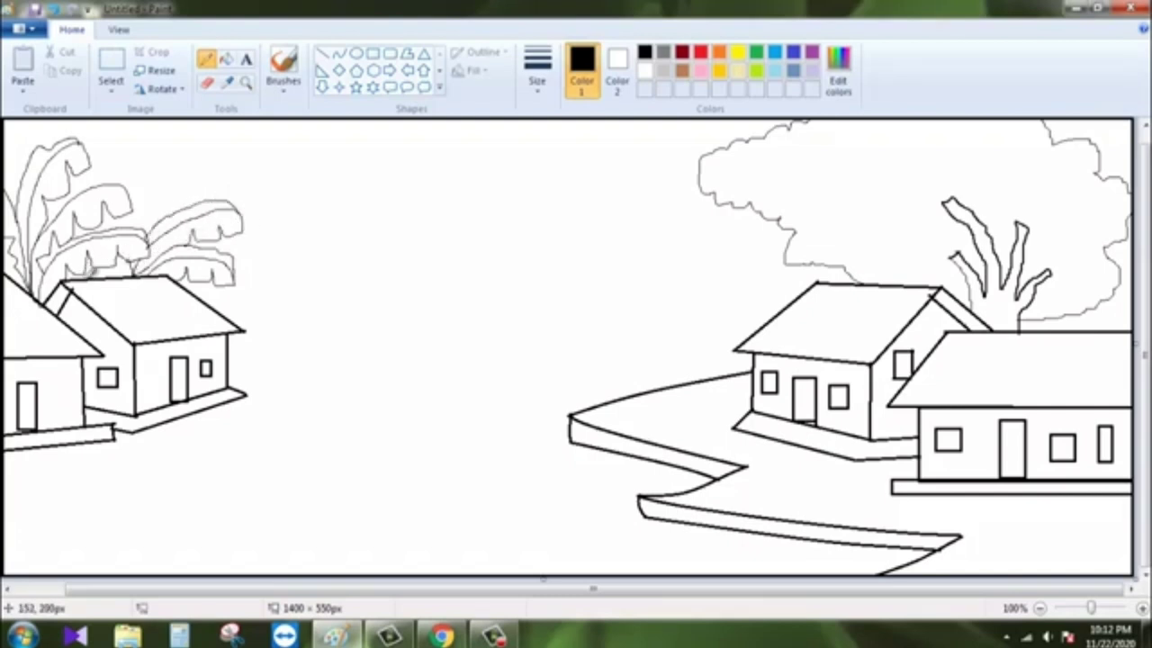
{"action": "left_click_drag", "start_coordinate": [147, 166], "coordinate": [148, 231]}
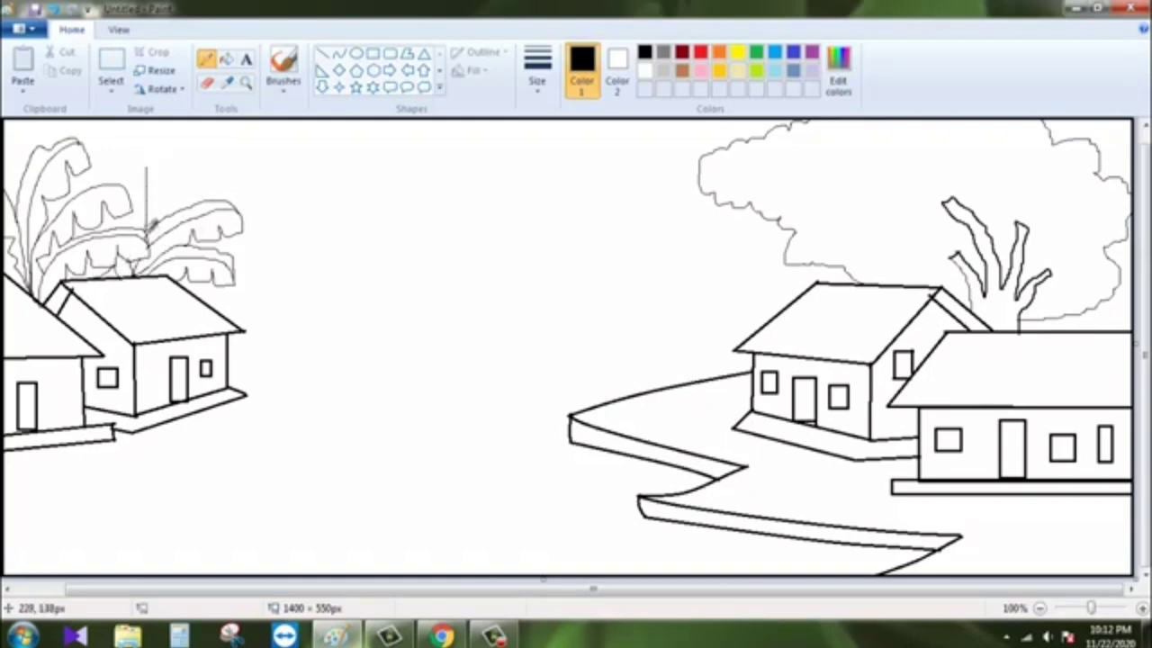
{"action": "left_click_drag", "start_coordinate": [168, 180], "coordinate": [157, 225]}
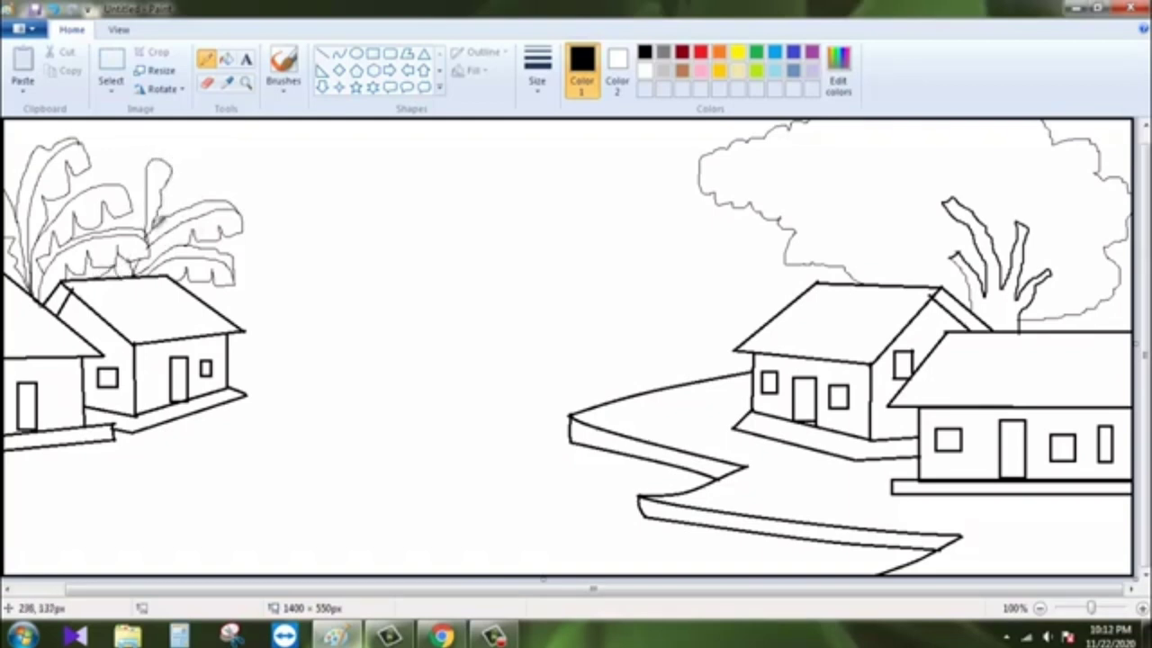
{"action": "mouse_move", "coordinate": [155, 162]}
{"action": "left_mouse_down"}
{"action": "mouse_move", "coordinate": [144, 206]}
{"action": "mouse_move", "coordinate": [223, 178]}
{"action": "mouse_move", "coordinate": [192, 204]}
{"action": "mouse_move", "coordinate": [223, 169]}
{"action": "left_mouse_up"}
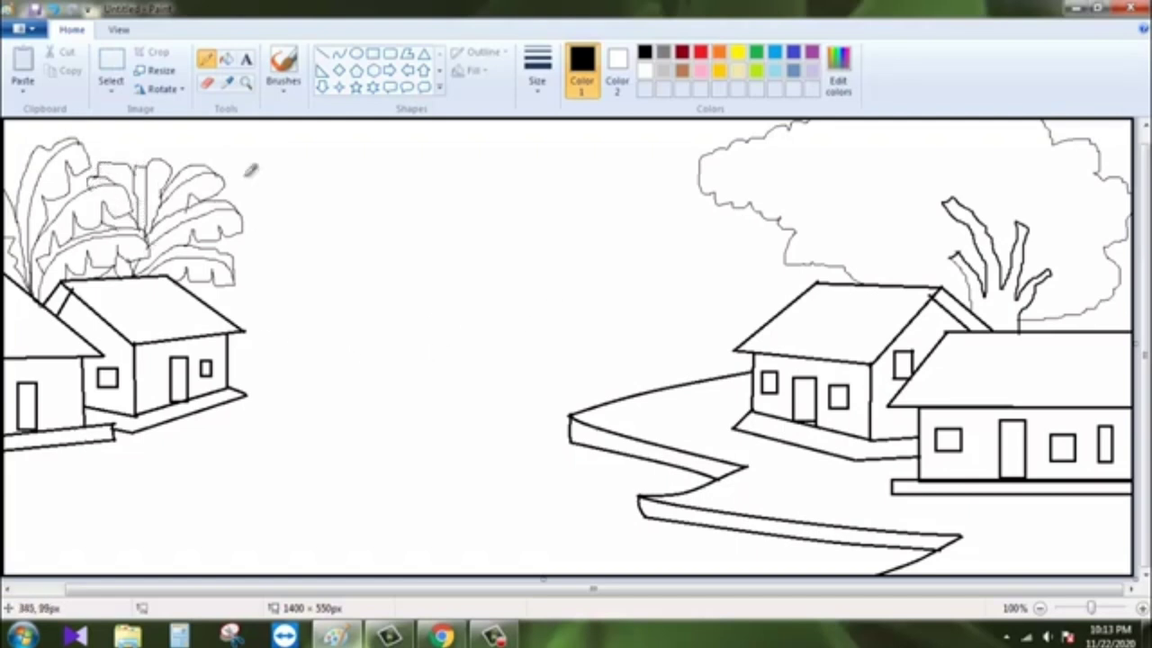
- Draw a dome-shaped haystack with a pole and small oval knob on top
{"action": "left_click", "coordinate": [321, 53]}
{"action": "left_click_drag", "start_coordinate": [229, 380], "coordinate": [344, 381]}
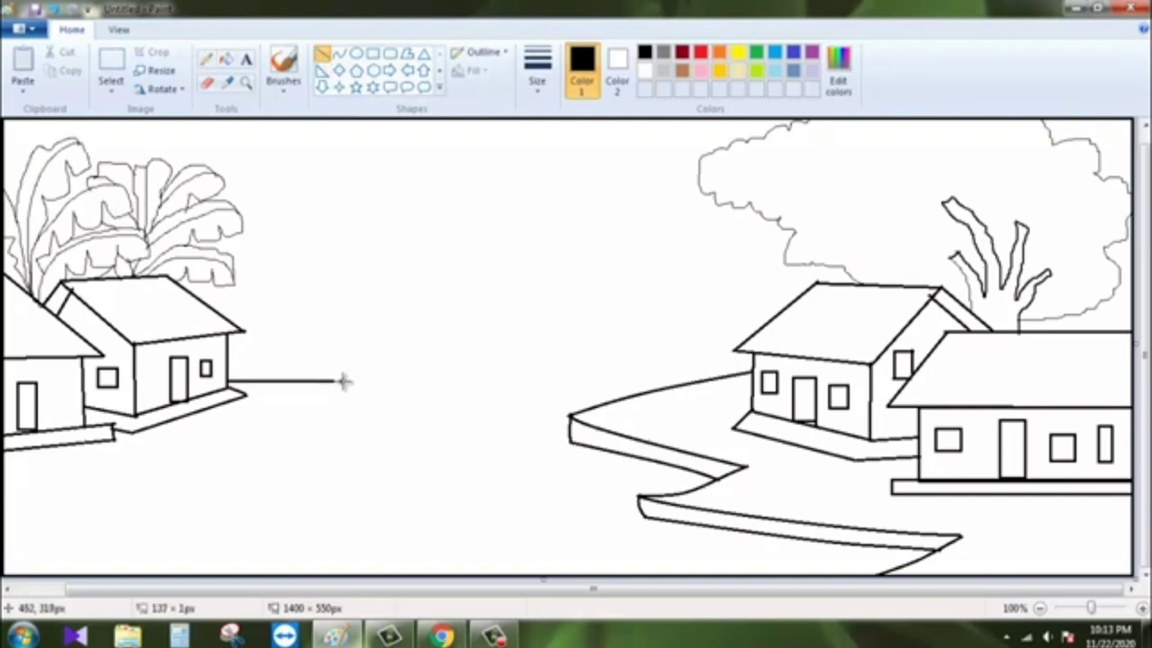
{"action": "left_click", "coordinate": [339, 53]}
{"action": "left_click_drag", "start_coordinate": [260, 252], "coordinate": [344, 382]}
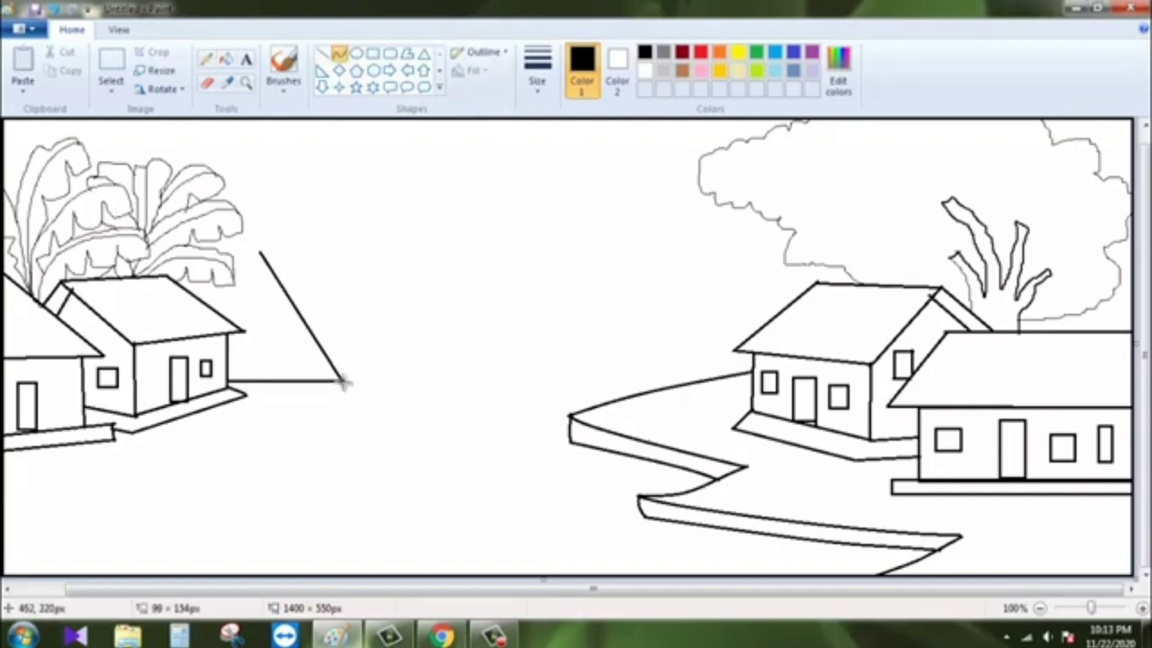
{"action": "mouse_move", "coordinate": [337, 338]}
{"action": "left_mouse_down"}
{"action": "mouse_move", "coordinate": [329, 300]}
{"action": "mouse_move", "coordinate": [350, 334]}
{"action": "left_mouse_up"}
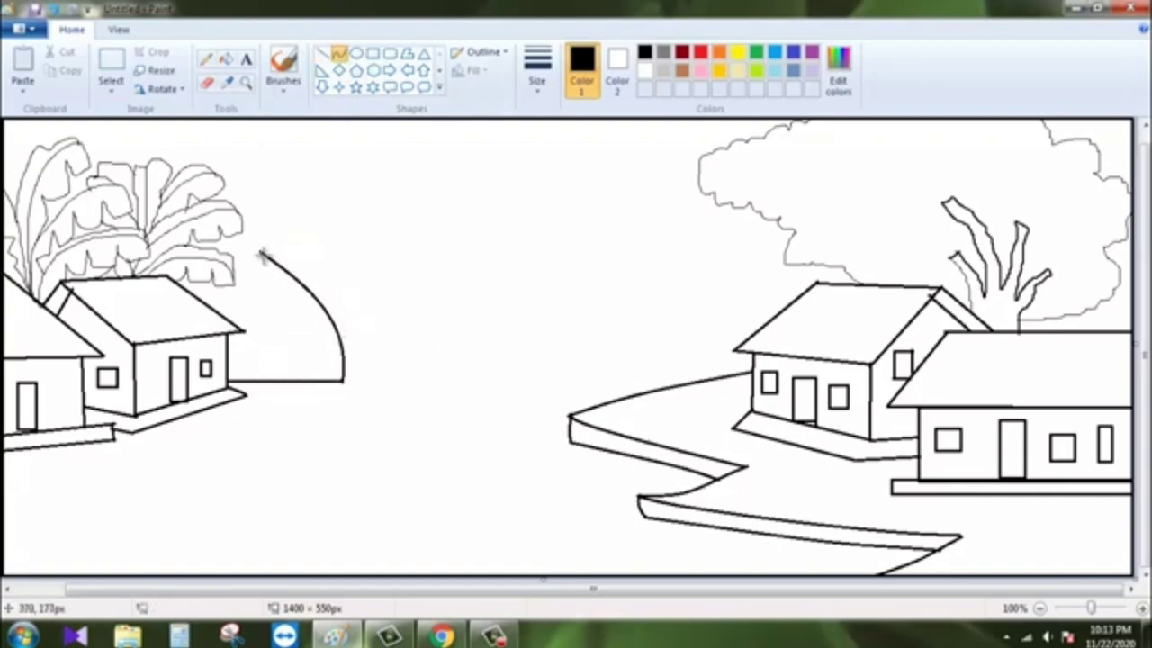
{"action": "left_click_drag", "start_coordinate": [261, 255], "coordinate": [215, 311]}
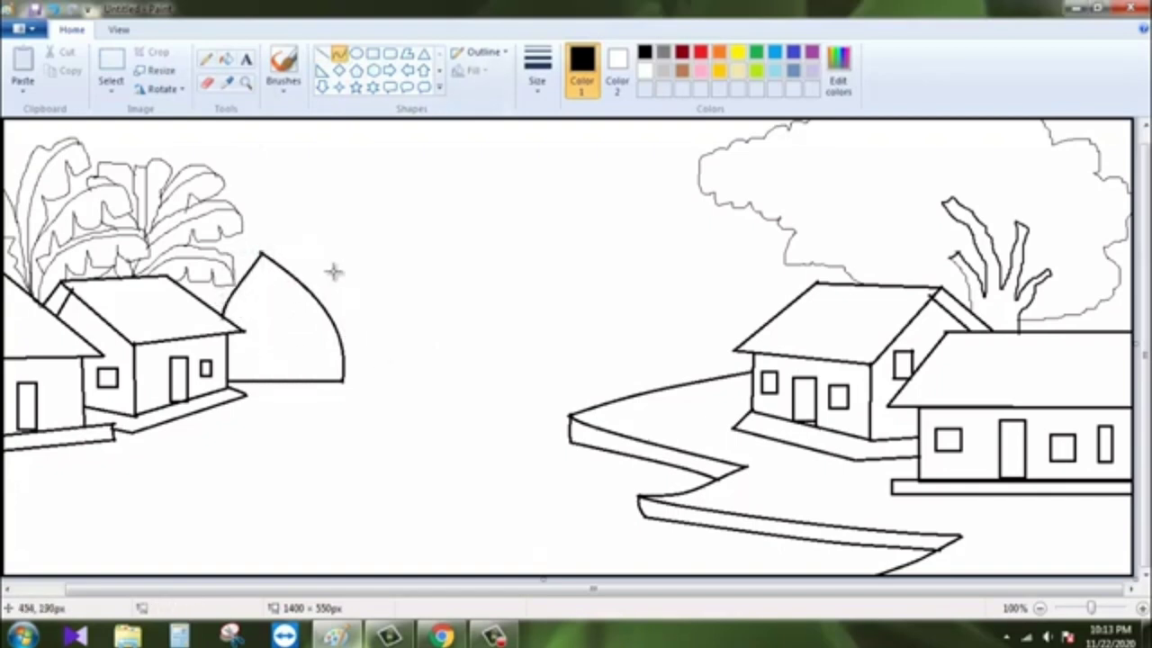
{"action": "left_click_drag", "start_coordinate": [260, 236], "coordinate": [261, 290]}
{"action": "left_click", "coordinate": [355, 56]}
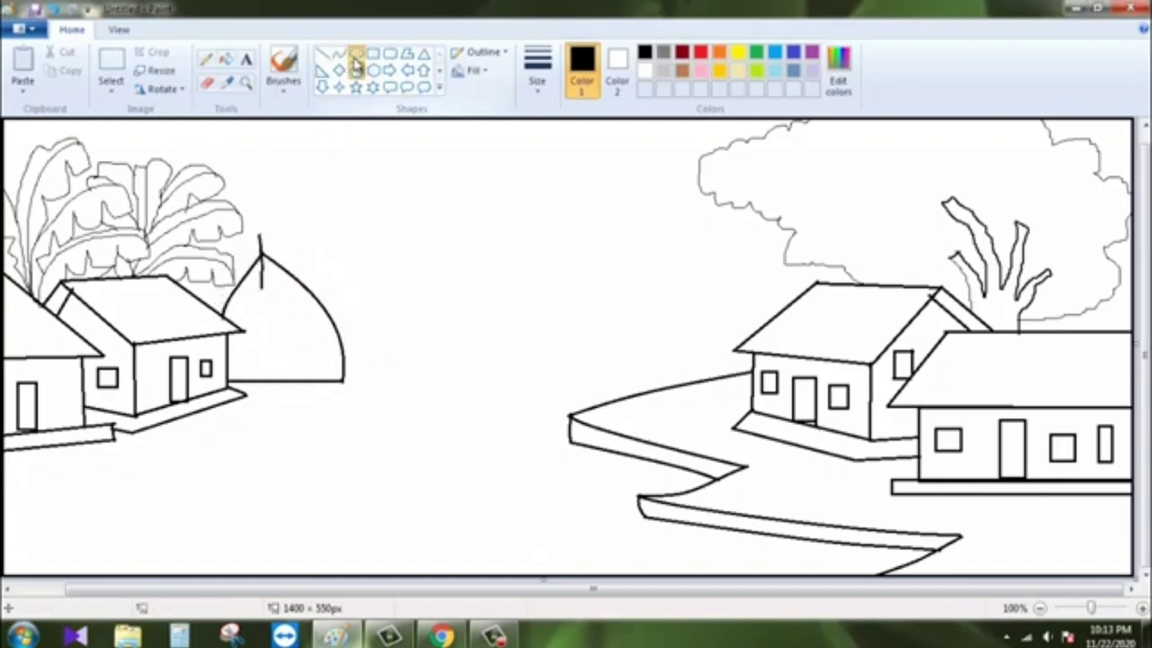
{"action": "left_click_drag", "start_coordinate": [251, 229], "coordinate": [267, 250]}
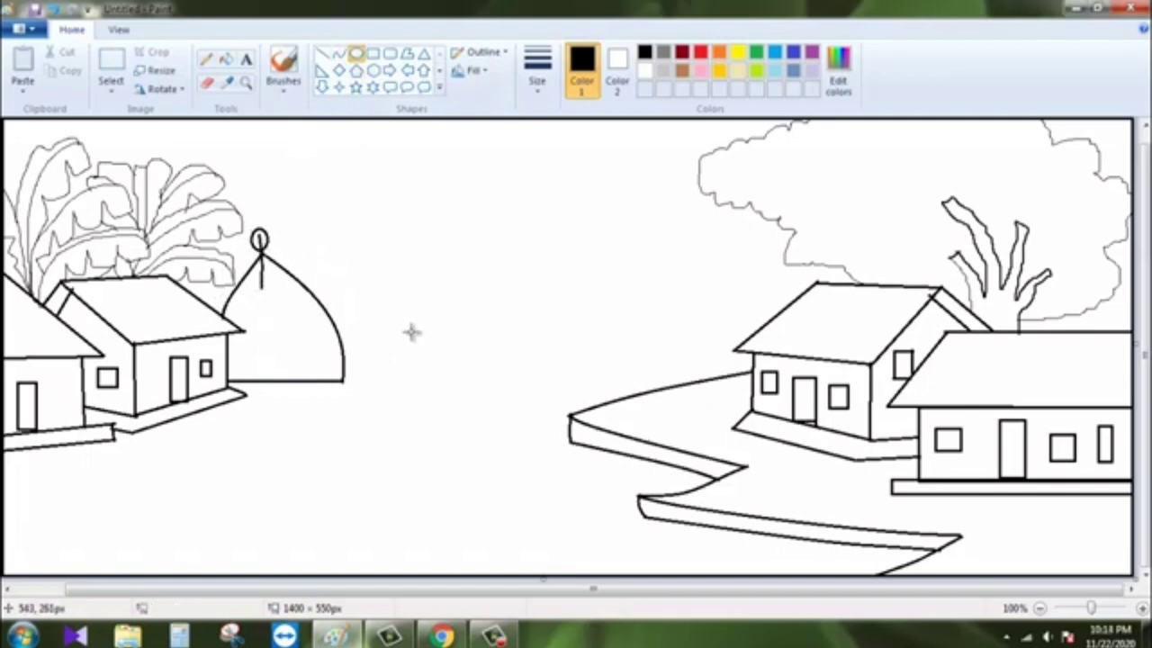
- Pencil a winding path edge below the haystack and a horizon line across the field
{"action": "left_click", "coordinate": [206, 59]}
{"action": "mouse_move", "coordinate": [348, 340]}
{"action": "left_mouse_down"}
{"action": "mouse_move", "coordinate": [396, 487]}
{"action": "mouse_move", "coordinate": [605, 572]}
{"action": "left_mouse_up"}
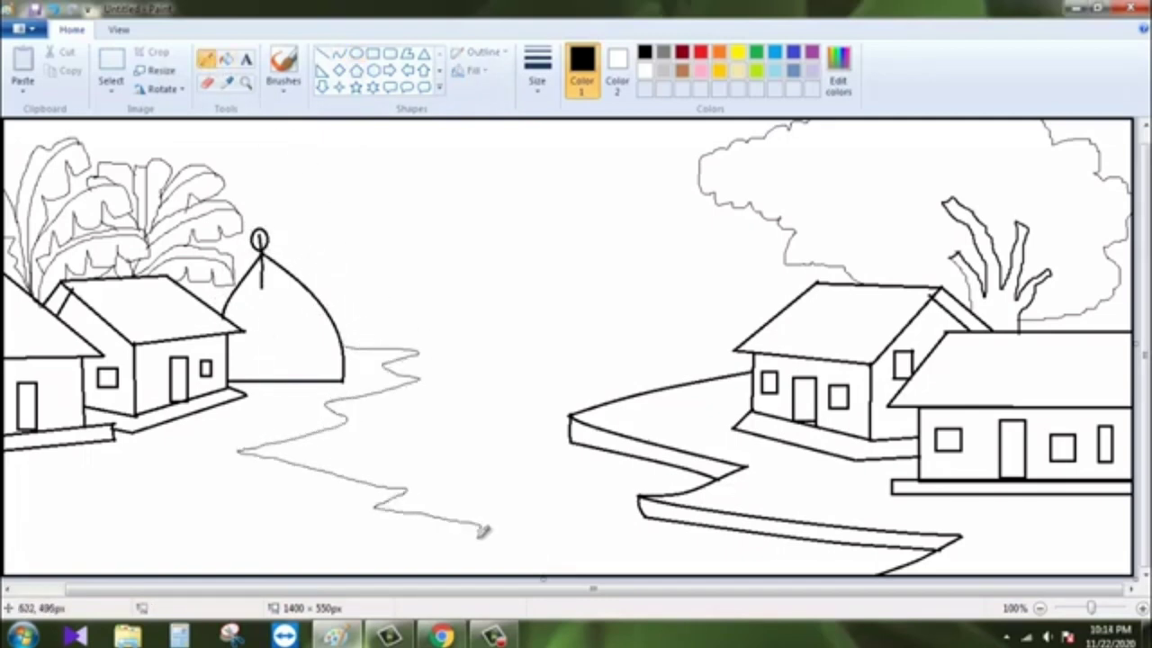
{"action": "left_click_drag", "start_coordinate": [343, 322], "coordinate": [769, 316]}
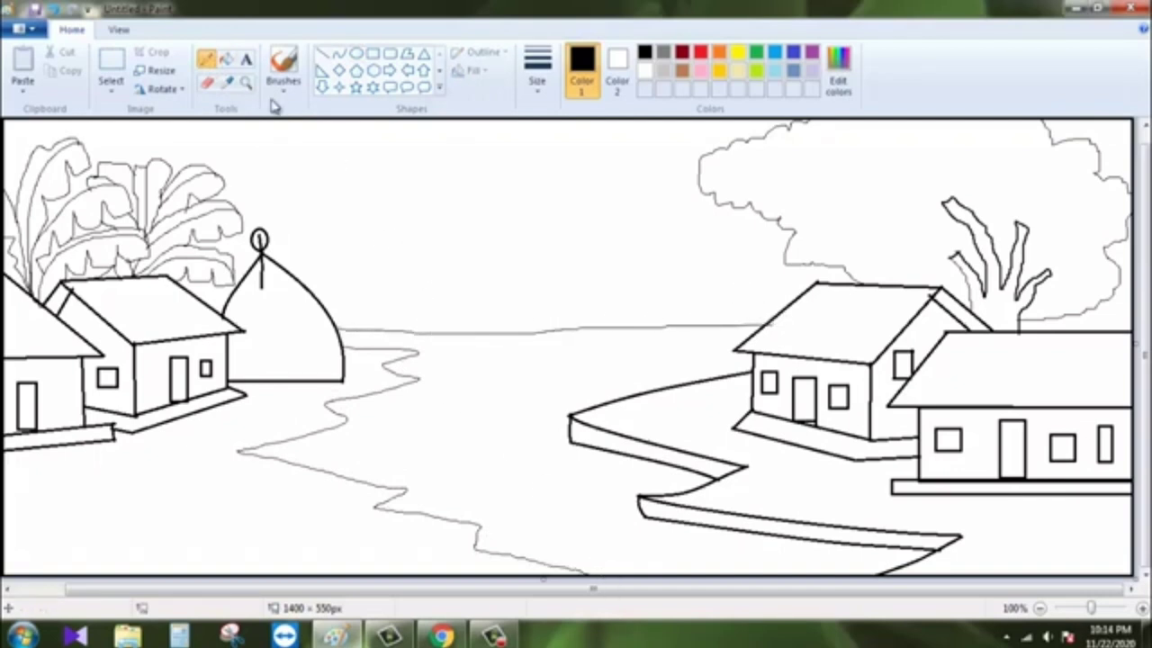
{"action": "left_click", "coordinate": [226, 58]}
- Mix a dark brown and fill the leftmost and right houses' roofs with it
{"action": "left_click", "coordinate": [682, 70]}
{"action": "left_click", "coordinate": [837, 68]}
{"action": "left_click_drag", "start_coordinate": [756, 270], "coordinate": [757, 353]}
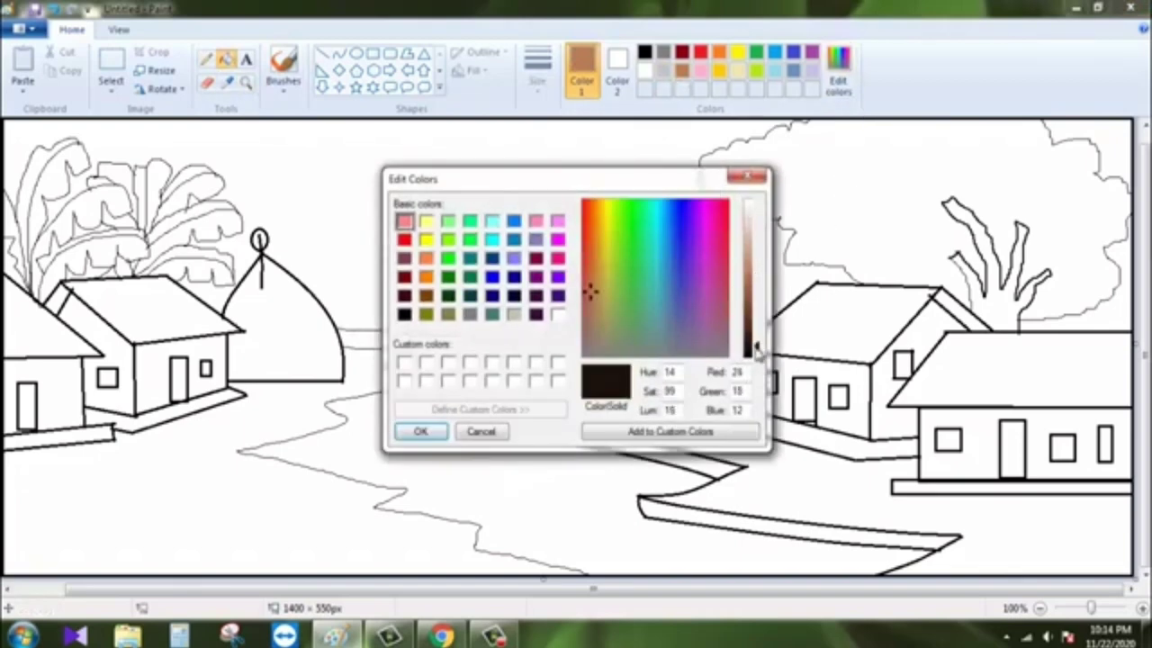
{"action": "left_click", "coordinate": [420, 431]}
{"action": "left_click", "coordinate": [54, 338]}
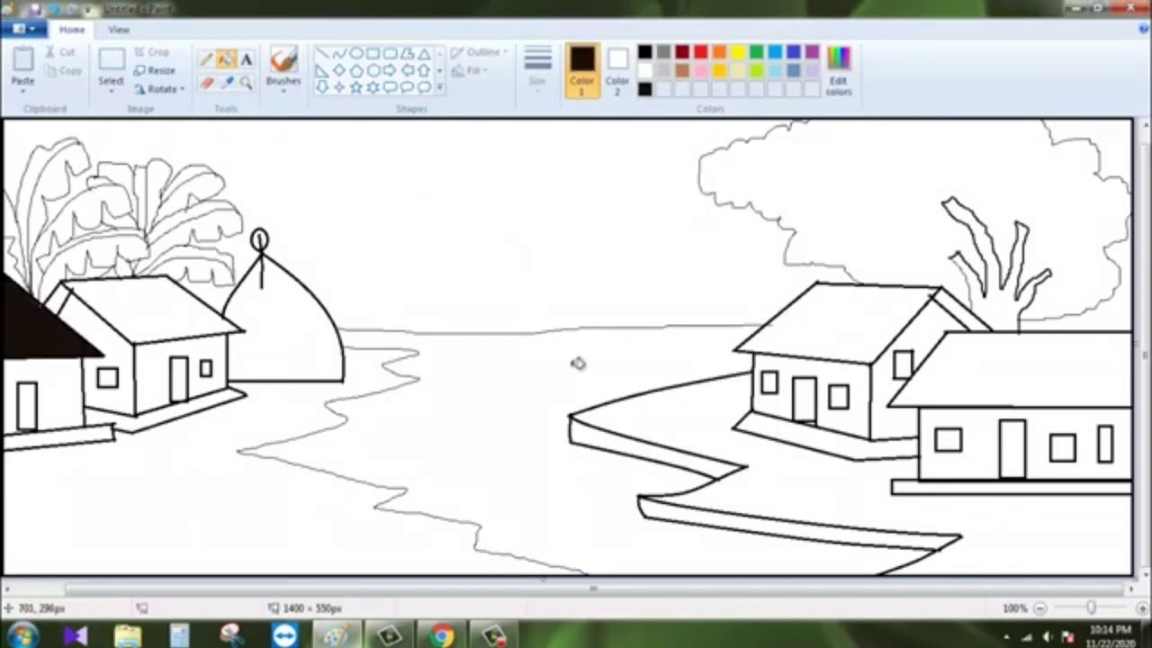
{"action": "left_click", "coordinate": [855, 322]}
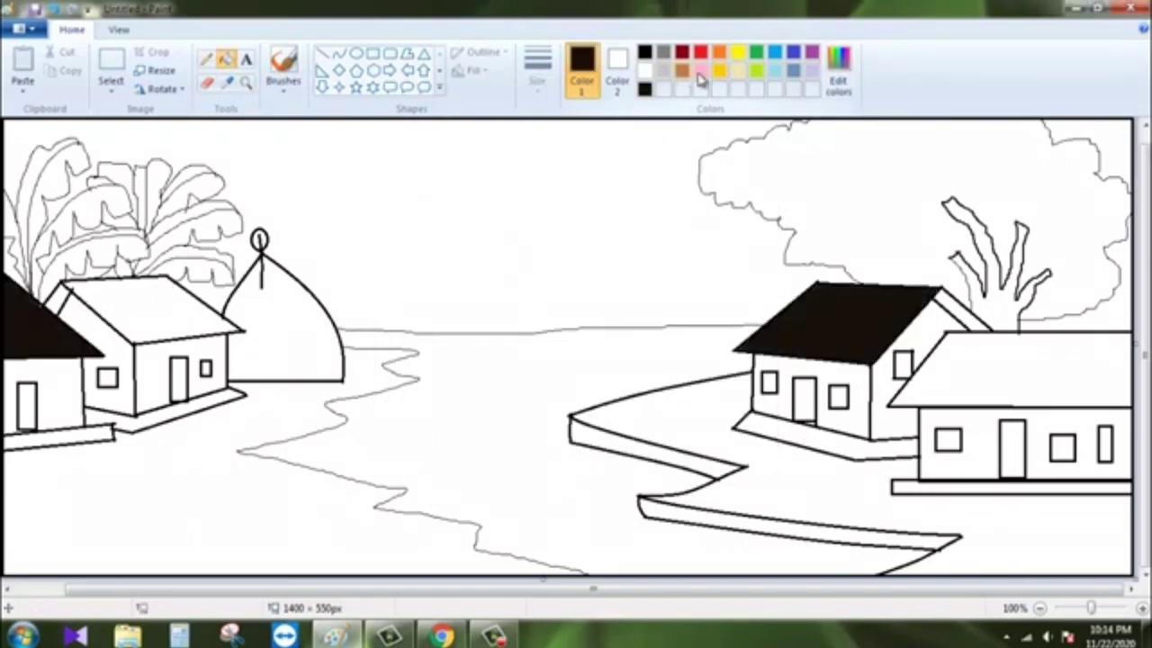
- Adjust the brown's brightness and scribble thick brown texture over the left roof
{"action": "left_click", "coordinate": [838, 67]}
{"action": "left_click_drag", "start_coordinate": [757, 340], "coordinate": [757, 329]}
{"action": "left_click", "coordinate": [420, 431]}
{"action": "left_click", "coordinate": [206, 58]}
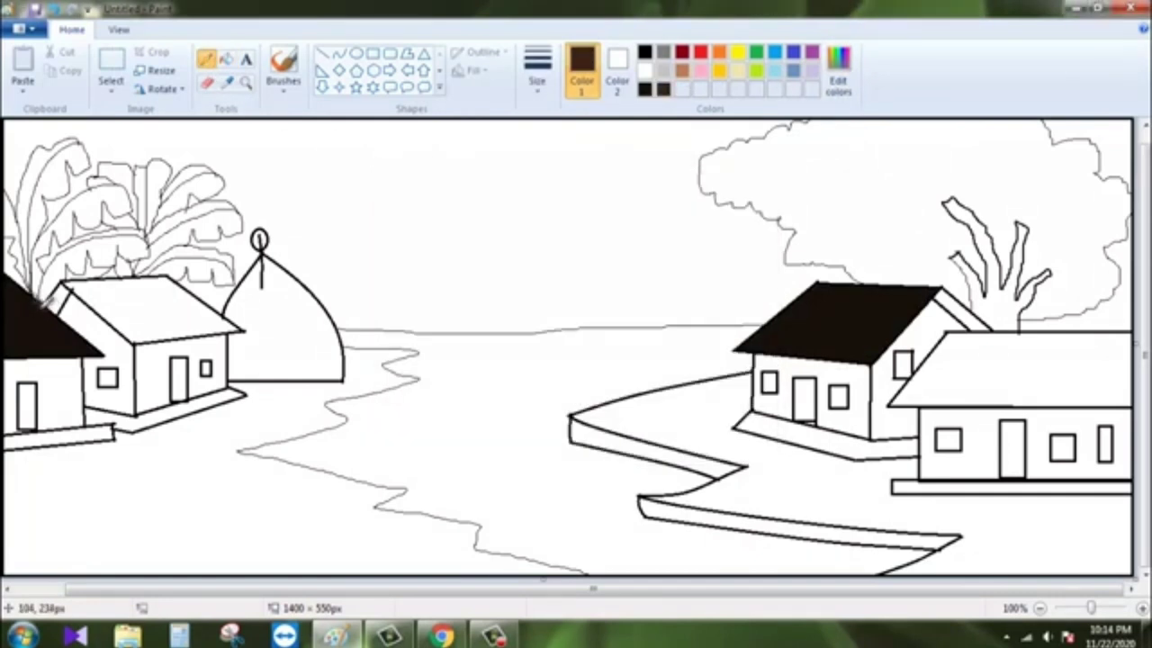
{"action": "left_click", "coordinate": [537, 67]}
{"action": "left_click", "coordinate": [566, 185]}
{"action": "left_click_drag", "start_coordinate": [11, 310], "coordinate": [54, 333]}
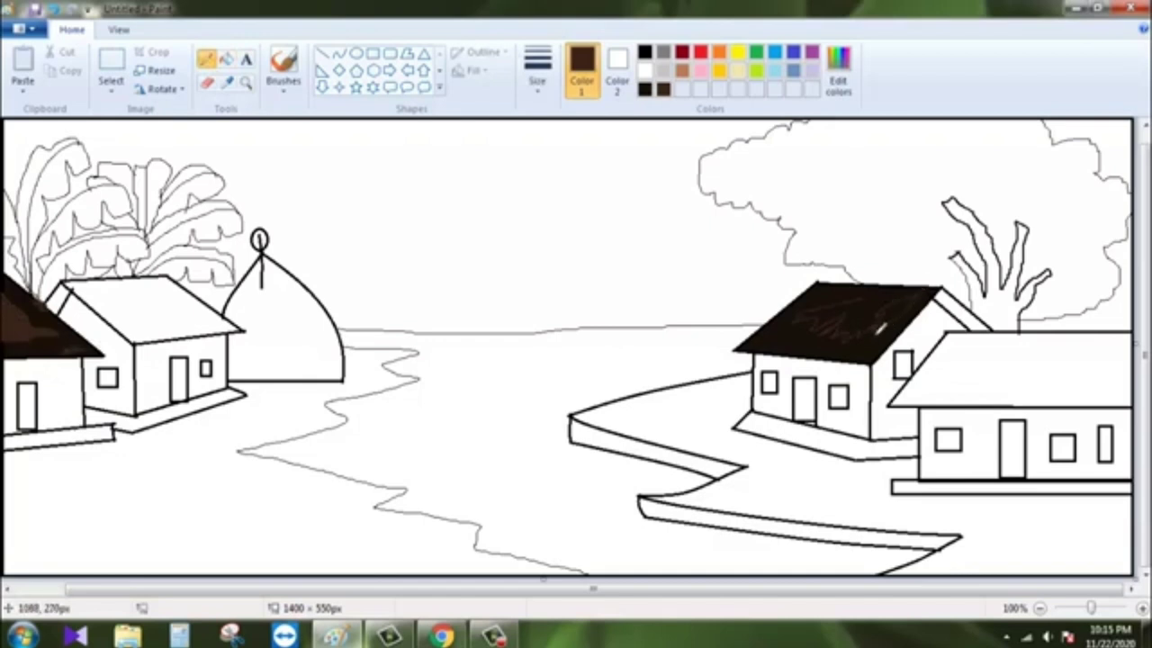
- Fill the middle roof, its remaining gaps and the end triangle dark brown
{"action": "left_click", "coordinate": [226, 58]}
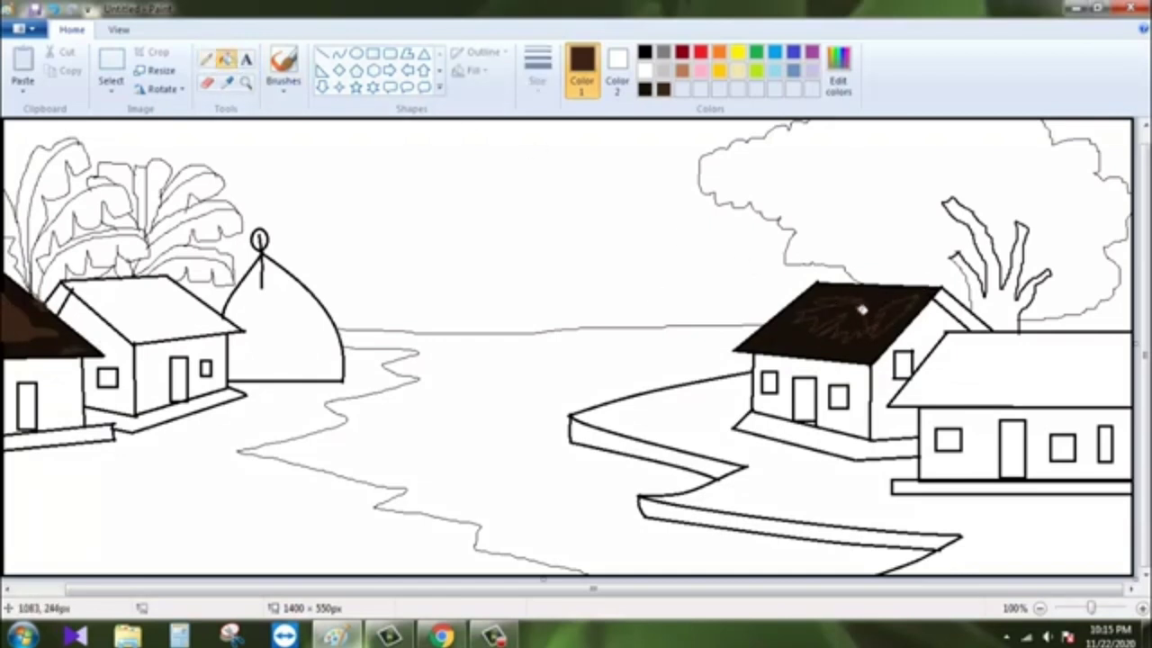
{"action": "left_click", "coordinate": [861, 306]}
{"action": "left_click", "coordinate": [905, 308]}
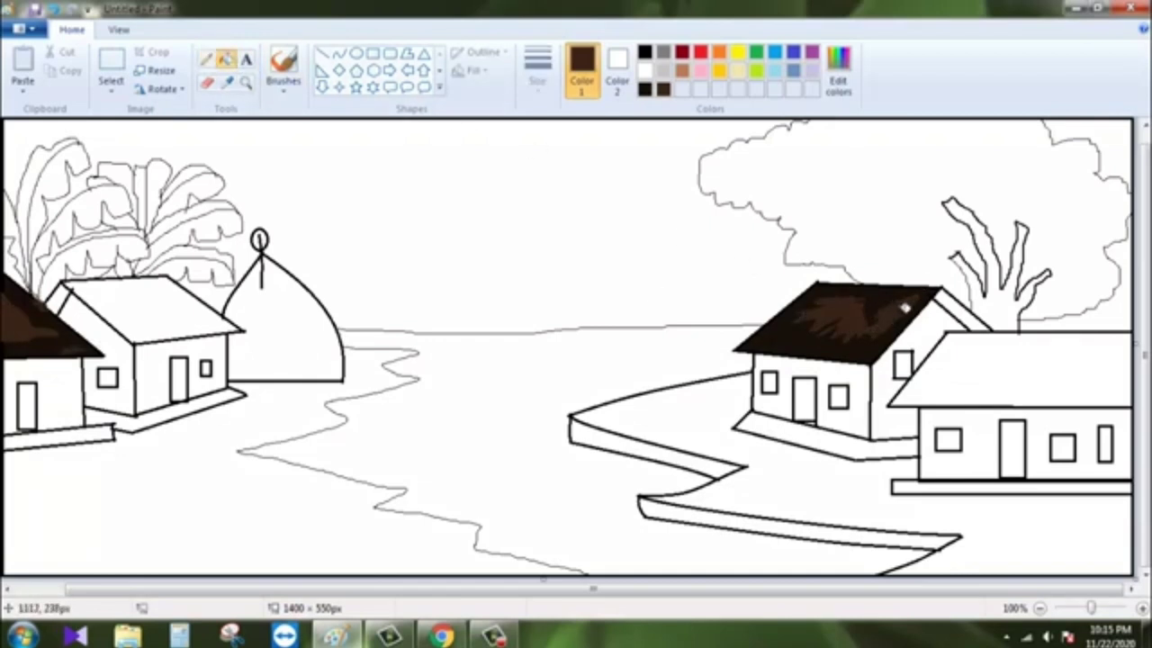
{"action": "left_click", "coordinate": [206, 60]}
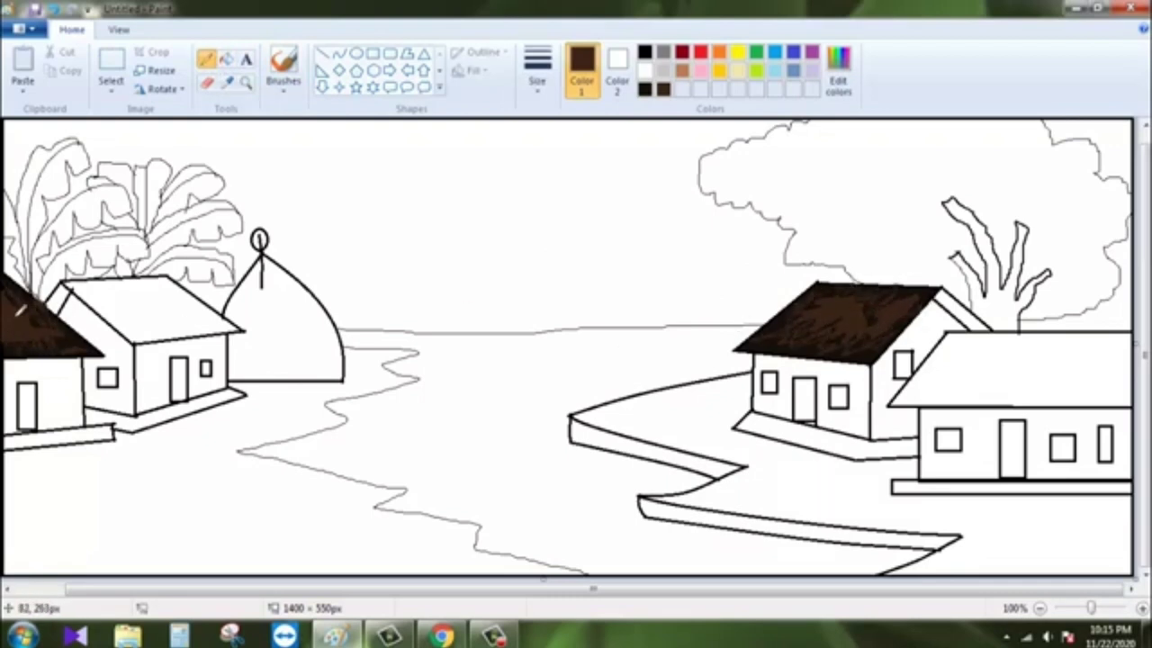
{"action": "left_click", "coordinate": [226, 59]}
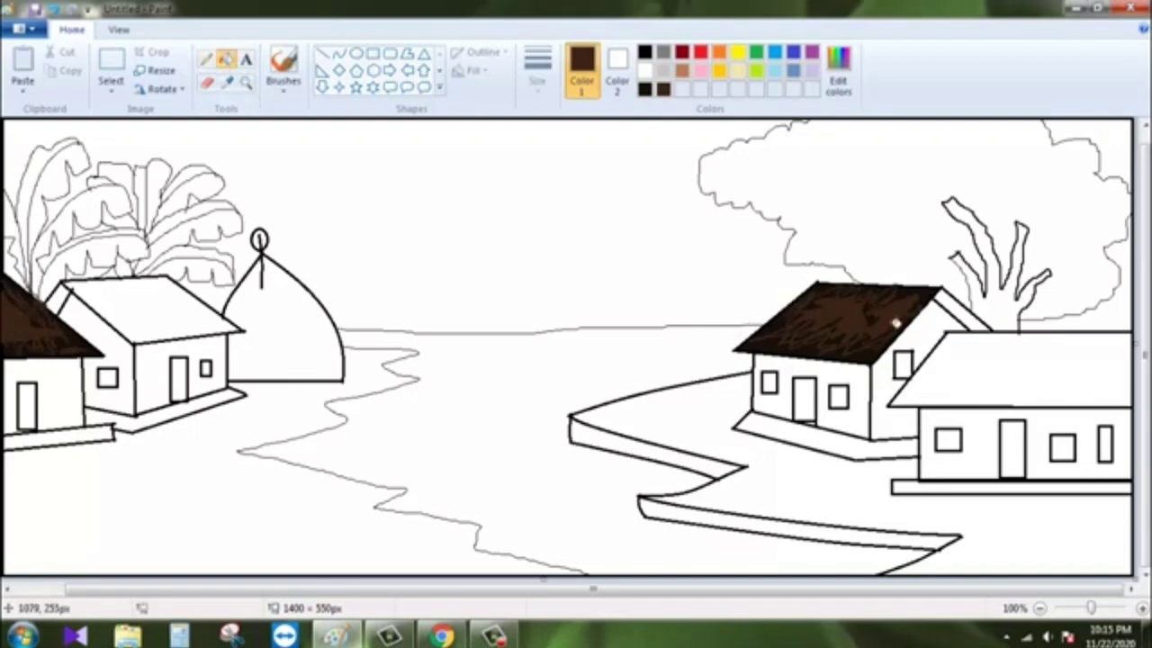
{"action": "left_click", "coordinate": [961, 300]}
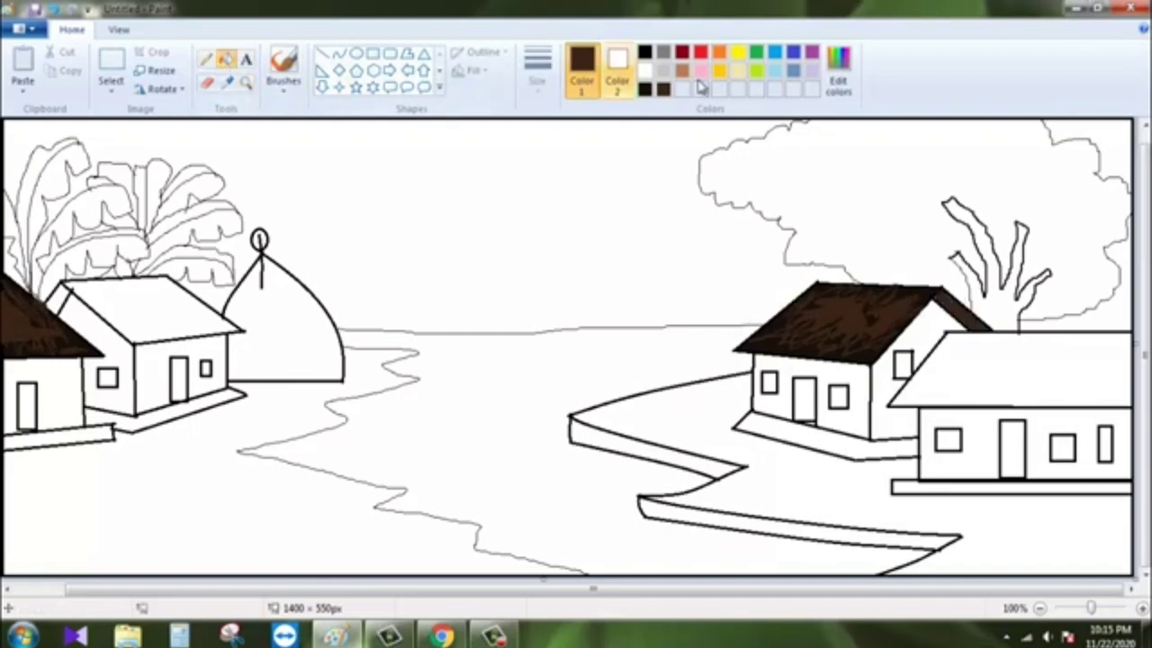
- Fill the left and rightmost roofs orange and scribble gold strokes over both
{"action": "left_click", "coordinate": [719, 51]}
{"action": "left_click", "coordinate": [171, 306]}
{"action": "left_click", "coordinate": [985, 378]}
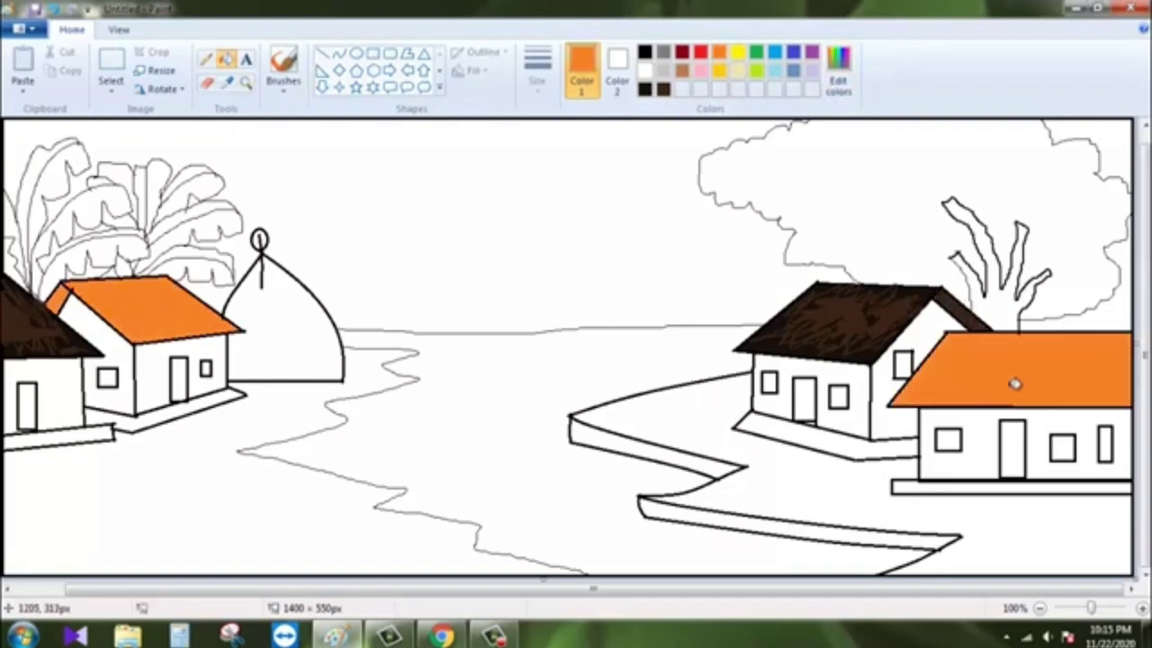
{"action": "left_click", "coordinate": [205, 58]}
{"action": "left_click", "coordinate": [720, 70]}
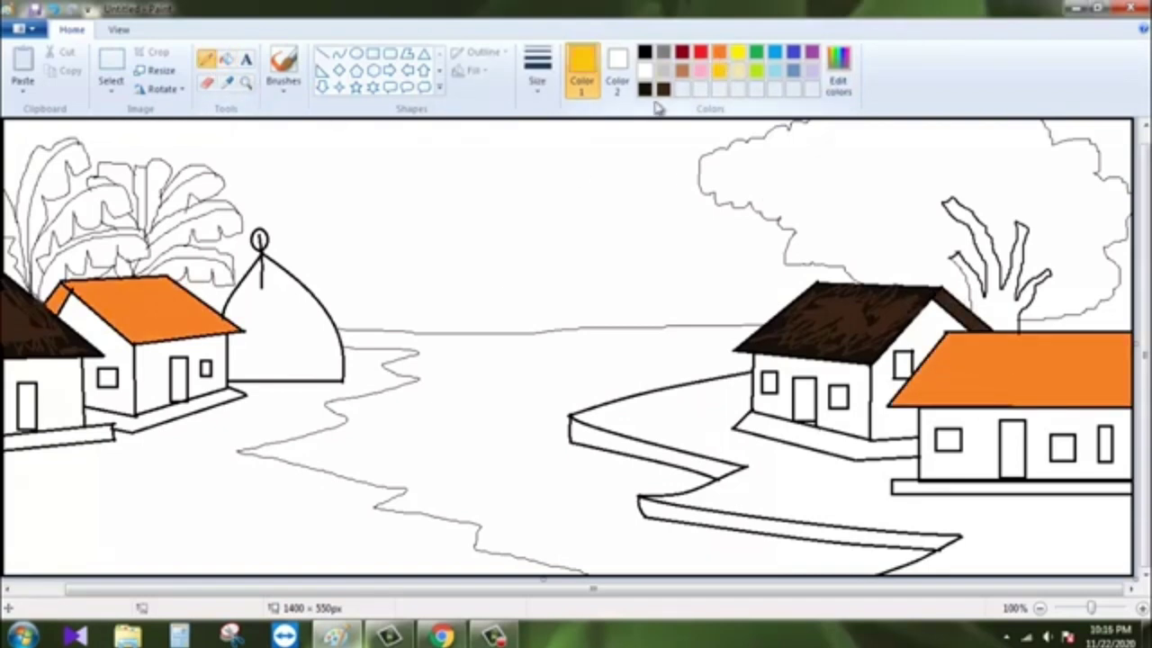
{"action": "mouse_move", "coordinate": [115, 315]}
{"action": "left_mouse_down"}
{"action": "mouse_move", "coordinate": [136, 298]}
{"action": "mouse_move", "coordinate": [185, 292]}
{"action": "left_mouse_up"}
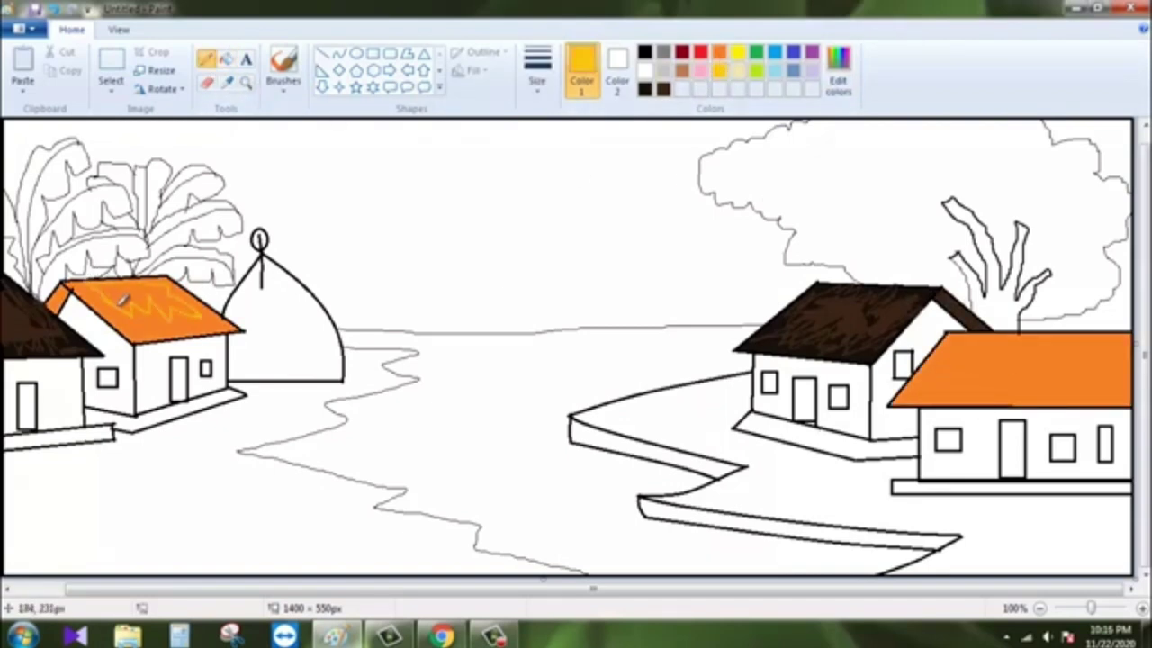
{"action": "mouse_move", "coordinate": [1003, 353]}
{"action": "left_mouse_down"}
{"action": "mouse_move", "coordinate": [1111, 360]}
{"action": "mouse_move", "coordinate": [994, 333]}
{"action": "left_mouse_up"}
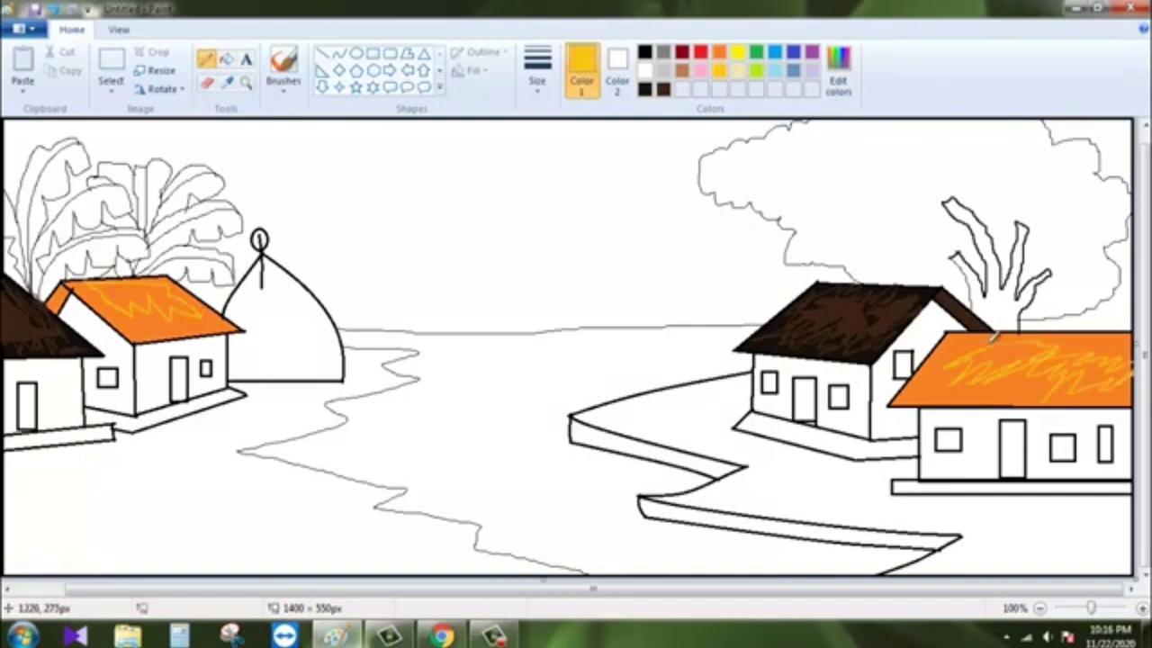
- Fill the gold zigzag areas and add yellow streaks across both roofs
{"action": "left_click", "coordinate": [225, 58]}
{"action": "left_click", "coordinate": [144, 301]}
{"action": "left_click", "coordinate": [999, 356]}
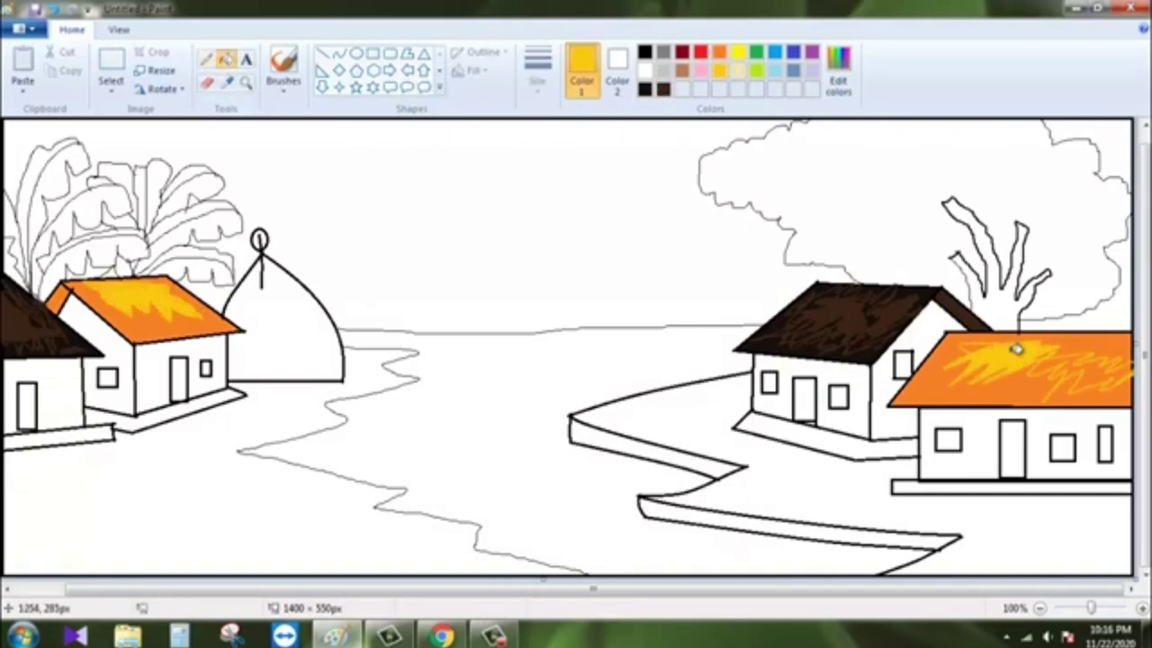
{"action": "left_click", "coordinate": [1073, 364]}
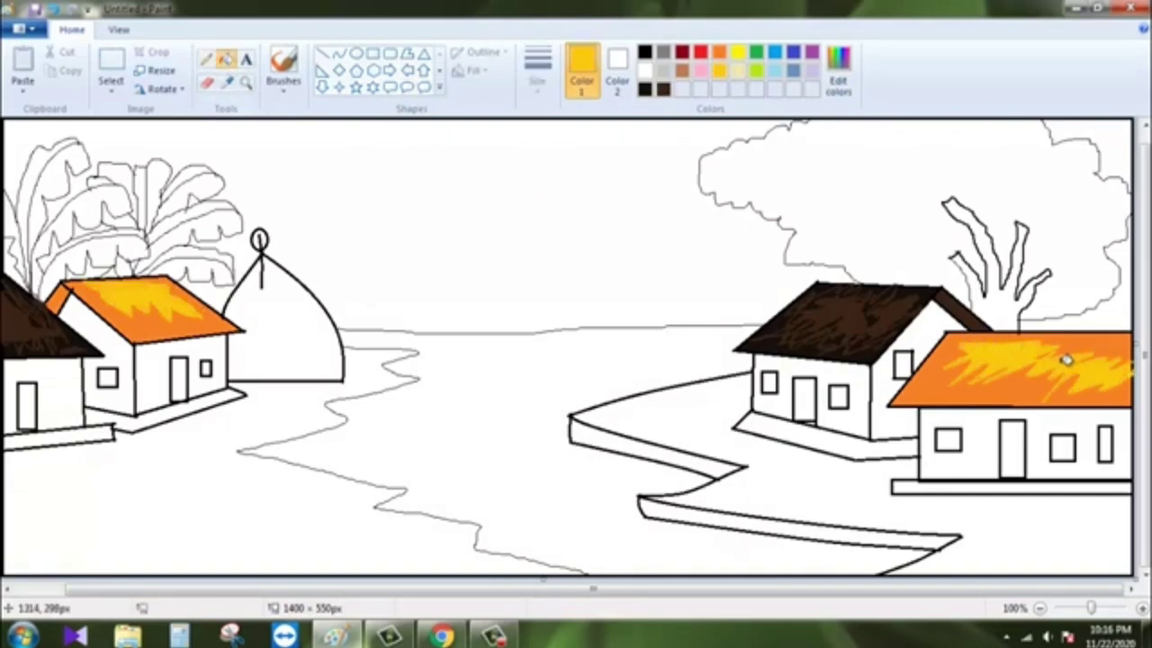
{"action": "left_click", "coordinate": [206, 59]}
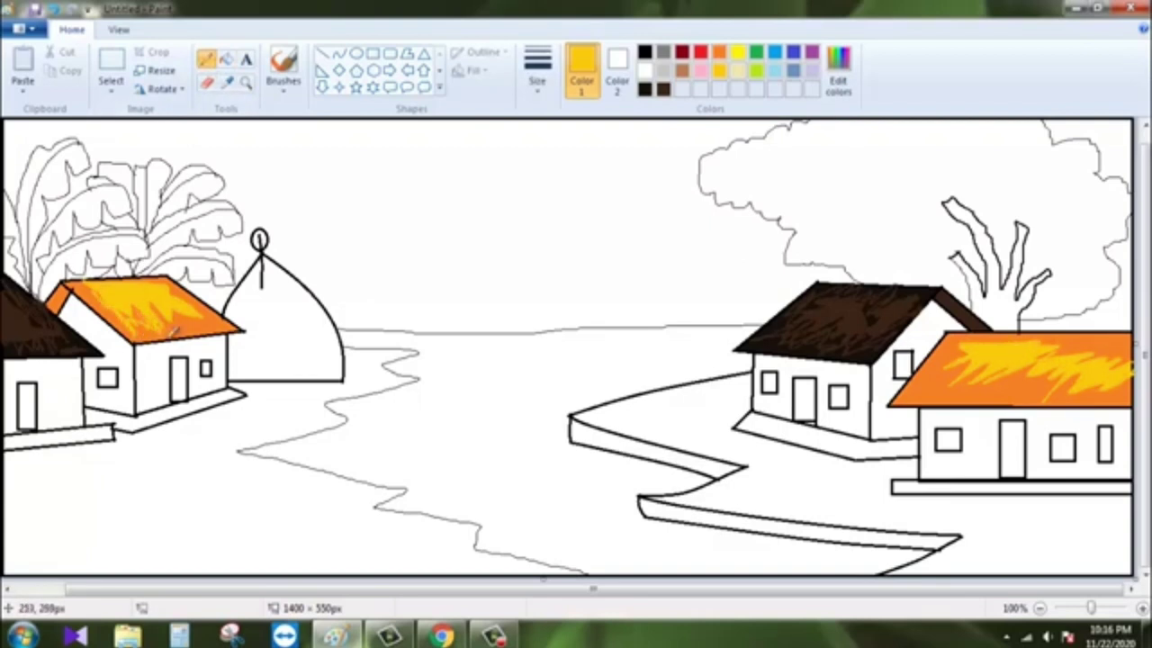
{"action": "mouse_move", "coordinate": [171, 331]}
{"action": "left_mouse_down"}
{"action": "mouse_move", "coordinate": [192, 299]}
{"action": "mouse_move", "coordinate": [185, 273]}
{"action": "mouse_move", "coordinate": [230, 316]}
{"action": "left_mouse_up"}
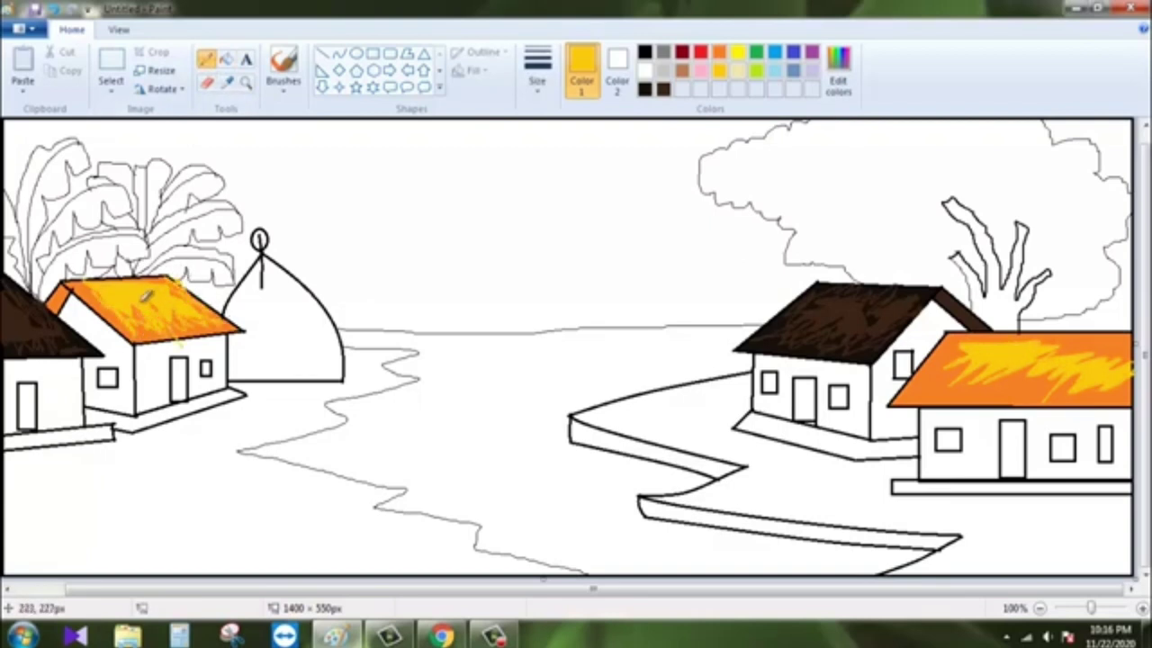
{"action": "mouse_move", "coordinate": [956, 353]}
{"action": "left_mouse_down"}
{"action": "mouse_move", "coordinate": [956, 373]}
{"action": "mouse_move", "coordinate": [1006, 381]}
{"action": "mouse_move", "coordinate": [1101, 381]}
{"action": "mouse_move", "coordinate": [1054, 335]}
{"action": "mouse_move", "coordinate": [1056, 352]}
{"action": "mouse_move", "coordinate": [1141, 355]}
{"action": "left_mouse_up"}
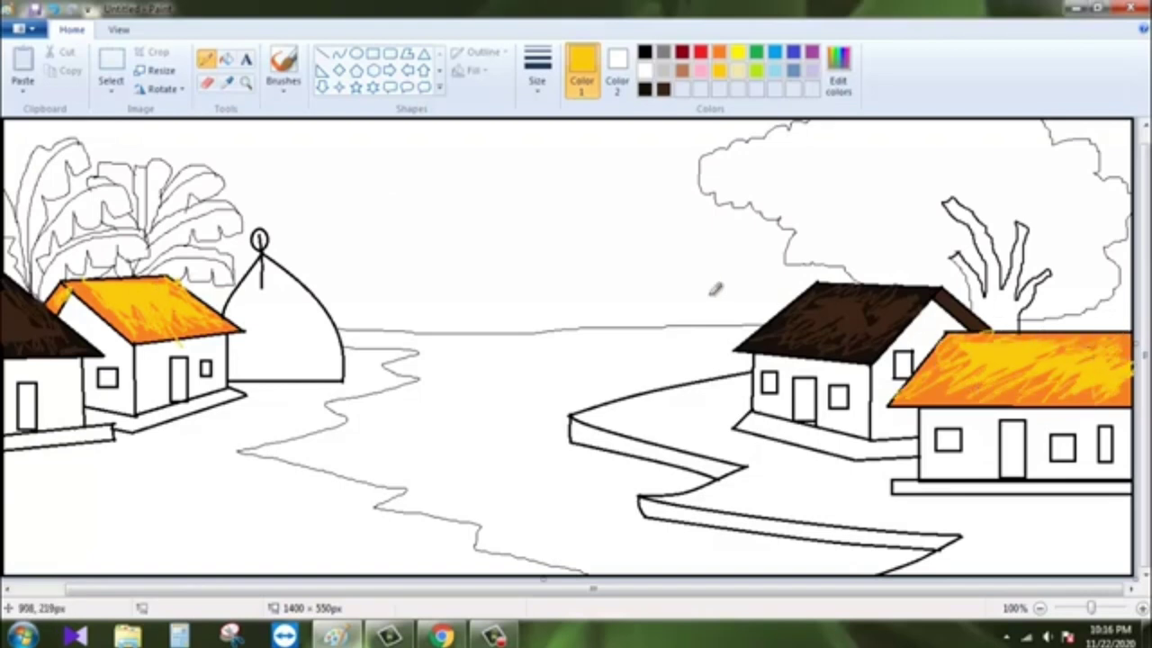
- Draw orange lines along the edges of the right and left roofs
{"action": "left_click", "coordinate": [322, 54]}
{"action": "left_click", "coordinate": [719, 52]}
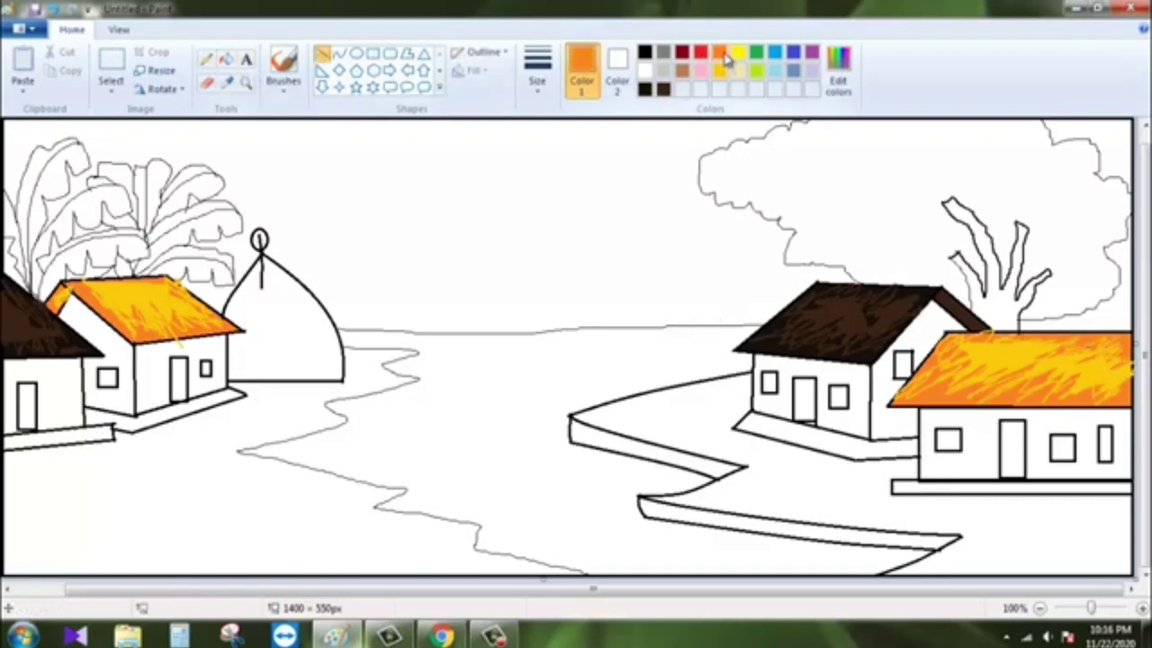
{"action": "mouse_move", "coordinate": [877, 419]}
{"action": "left_mouse_down"}
{"action": "mouse_move", "coordinate": [943, 347]}
{"action": "mouse_move", "coordinate": [1130, 331]}
{"action": "left_mouse_up"}
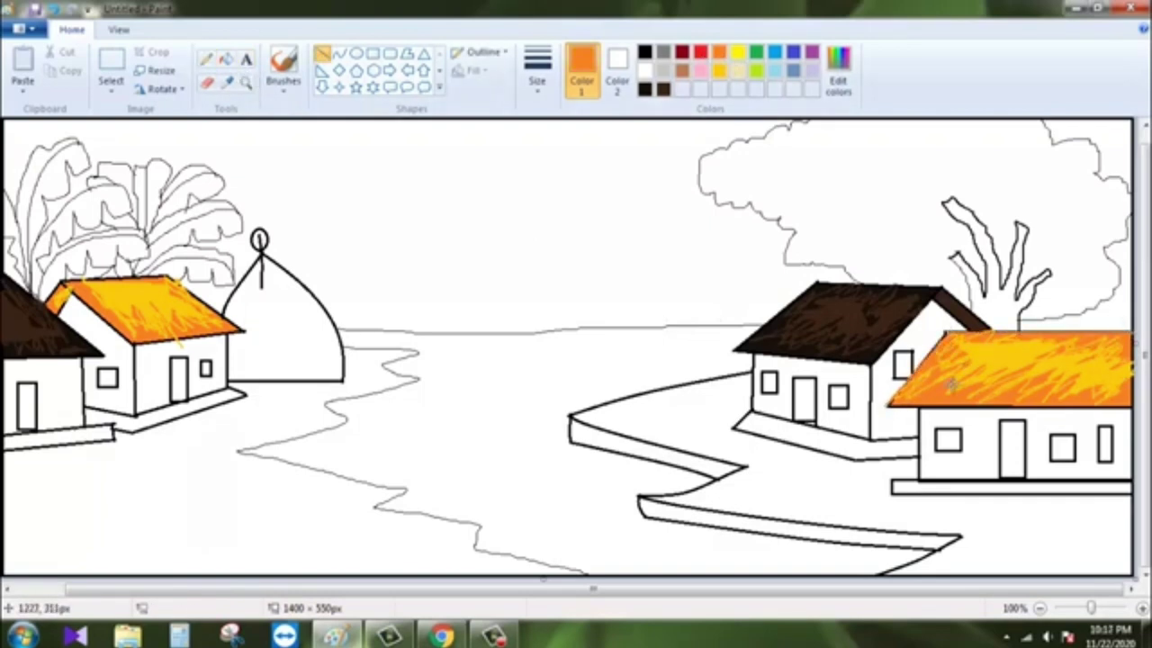
{"action": "left_click_drag", "start_coordinate": [886, 405], "coordinate": [1131, 406]}
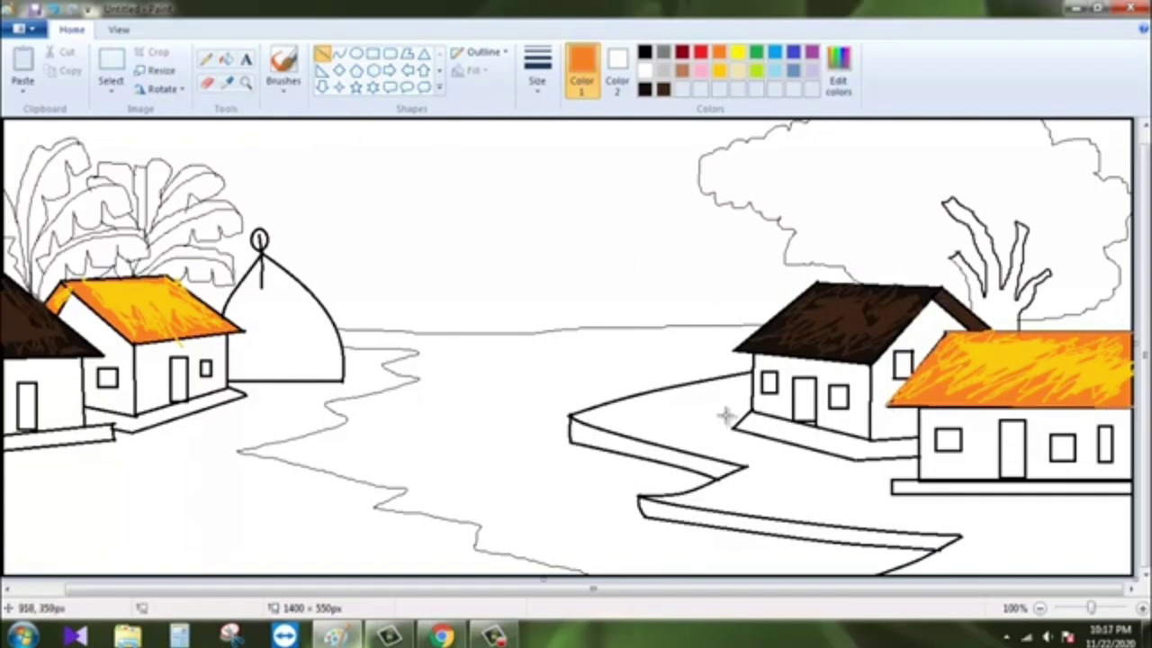
{"action": "left_click_drag", "start_coordinate": [65, 331], "coordinate": [162, 350]}
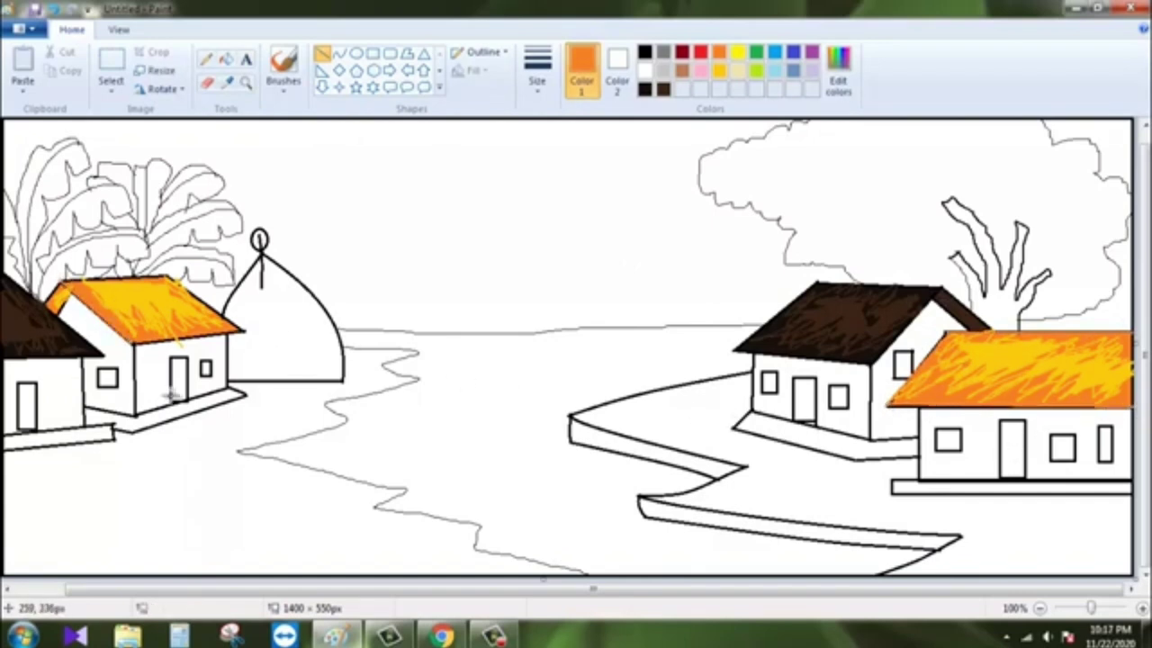
{"action": "left_click", "coordinate": [135, 302]}
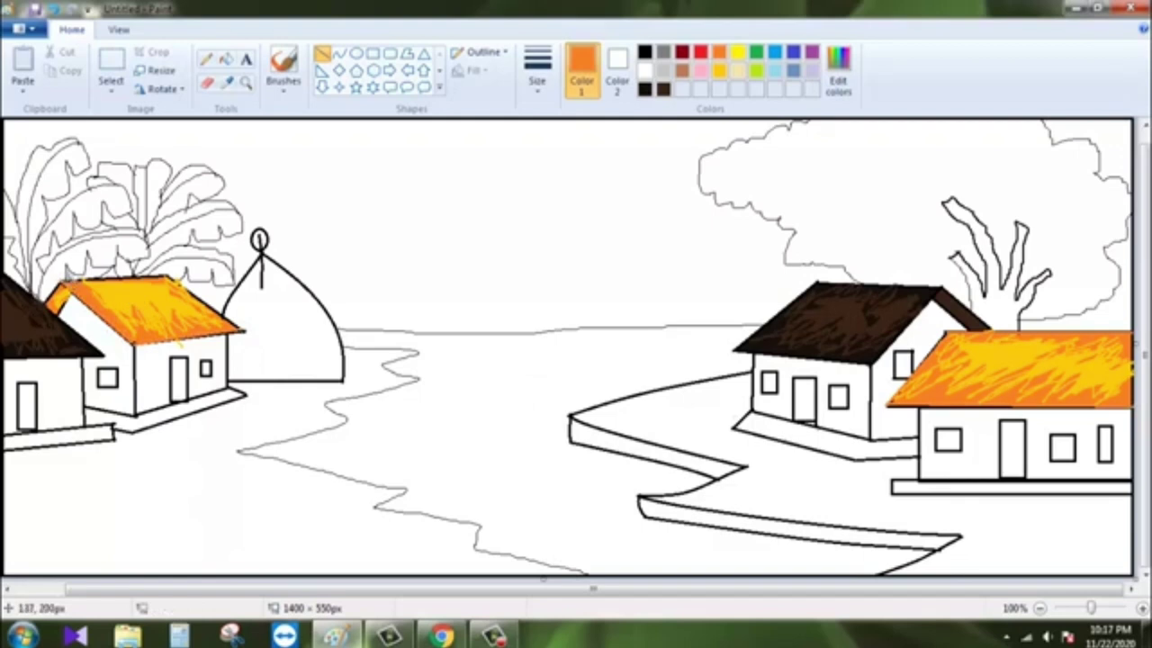
{"action": "left_click_drag", "start_coordinate": [65, 286], "coordinate": [178, 280]}
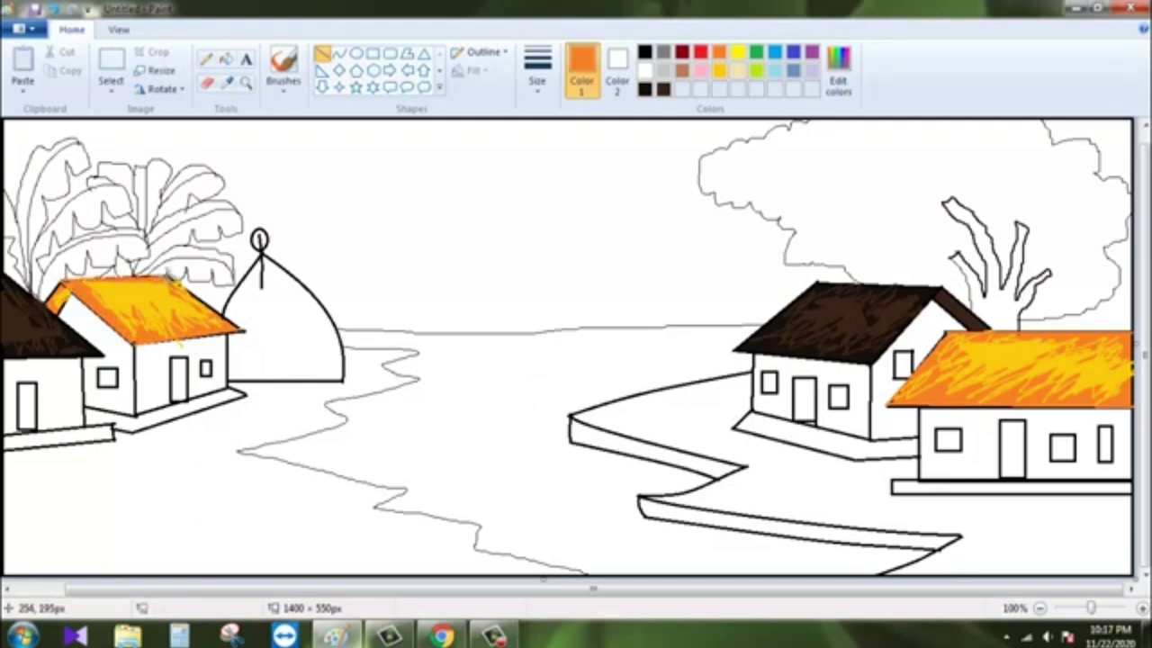
{"action": "left_click_drag", "start_coordinate": [74, 286], "coordinate": [54, 313]}
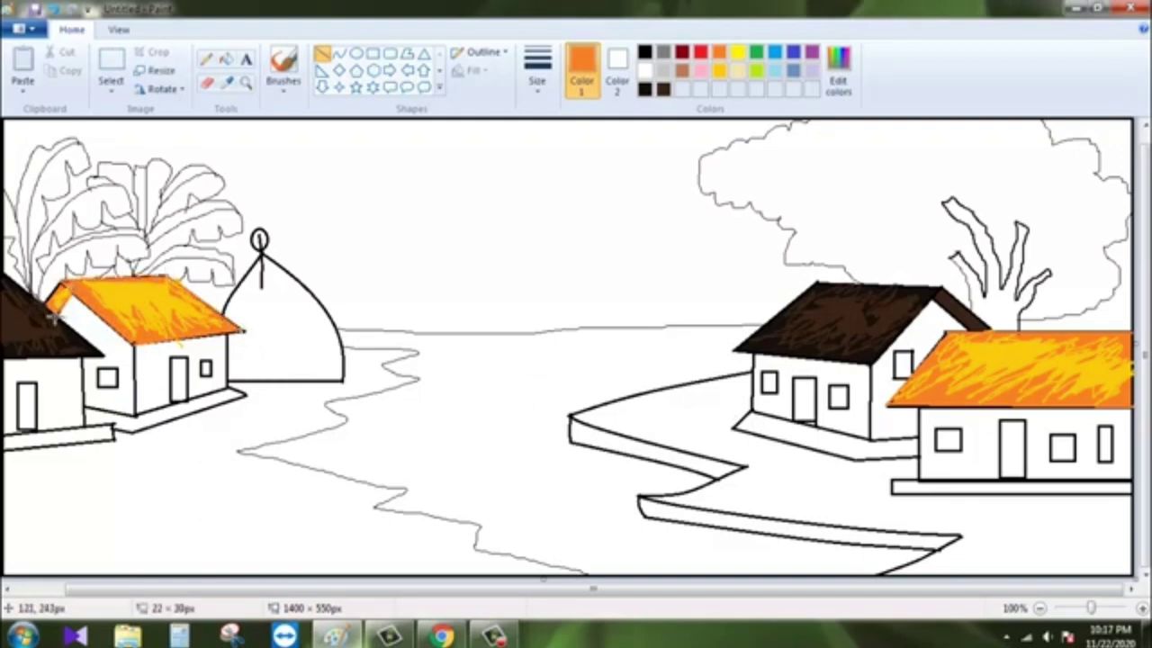
- Fill the side and front walls of every house with grey
{"action": "left_click", "coordinate": [226, 60]}
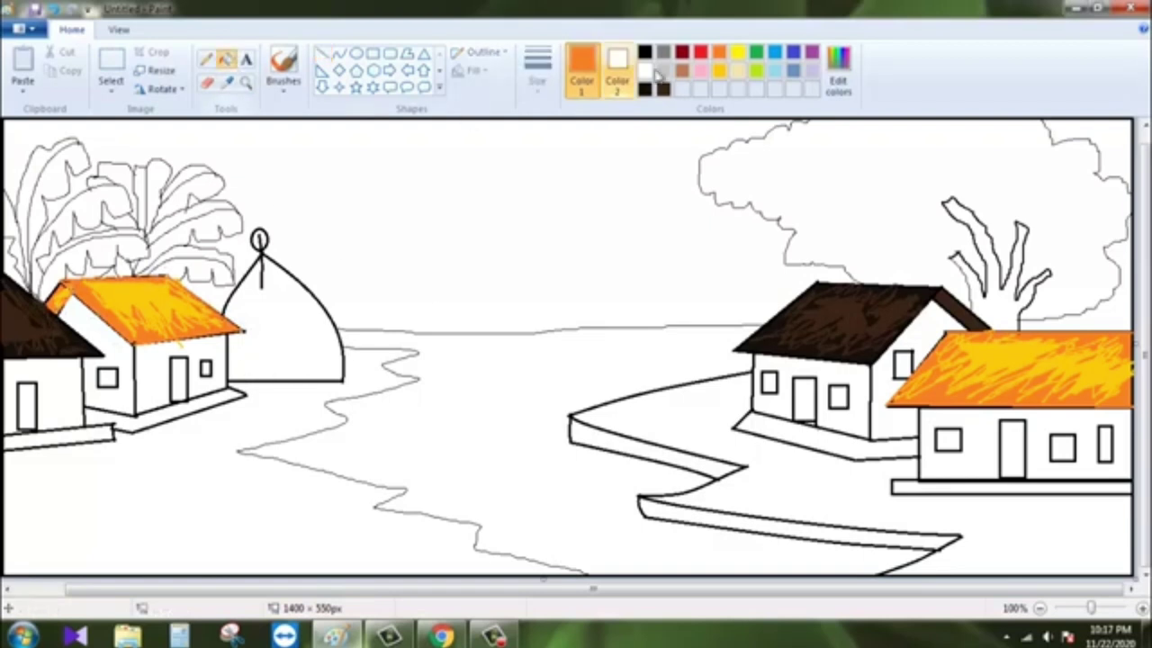
{"action": "left_click", "coordinate": [663, 52]}
{"action": "left_click", "coordinate": [73, 374]}
{"action": "left_click", "coordinate": [108, 360]}
{"action": "left_click", "coordinate": [162, 360]}
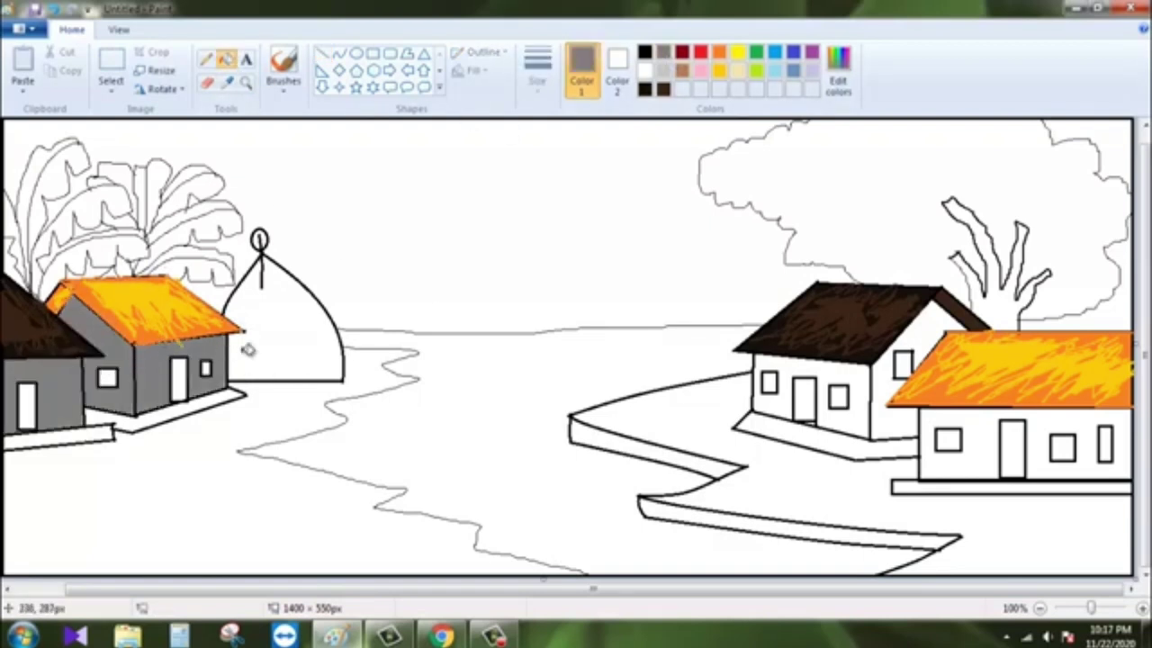
{"action": "left_click", "coordinate": [927, 331]}
{"action": "left_click", "coordinate": [851, 371]}
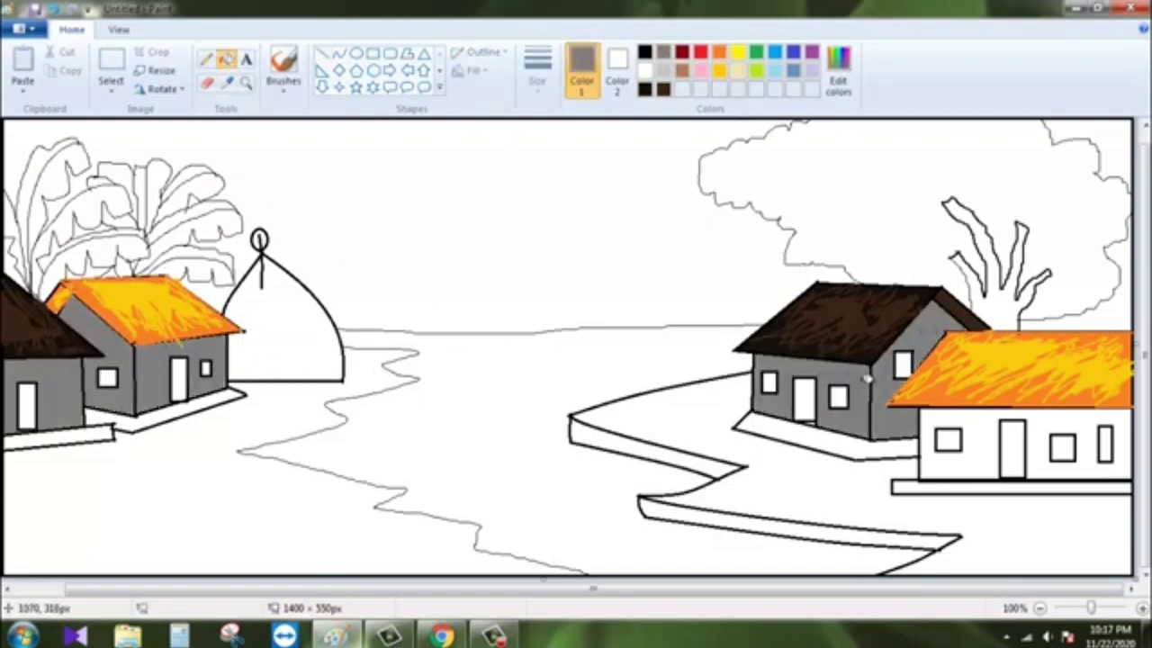
{"action": "left_click", "coordinate": [958, 440]}
- Sketch light grey streaks and zigzags across the middle and rightmost house walls
{"action": "left_click", "coordinate": [205, 59]}
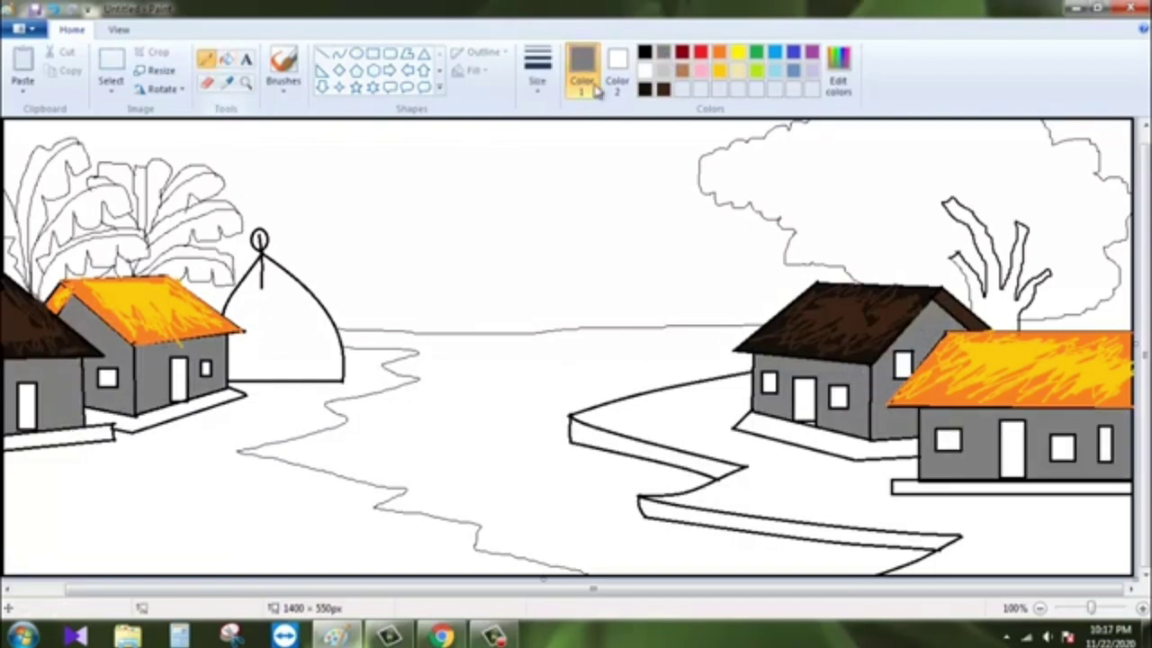
{"action": "left_click", "coordinate": [663, 70]}
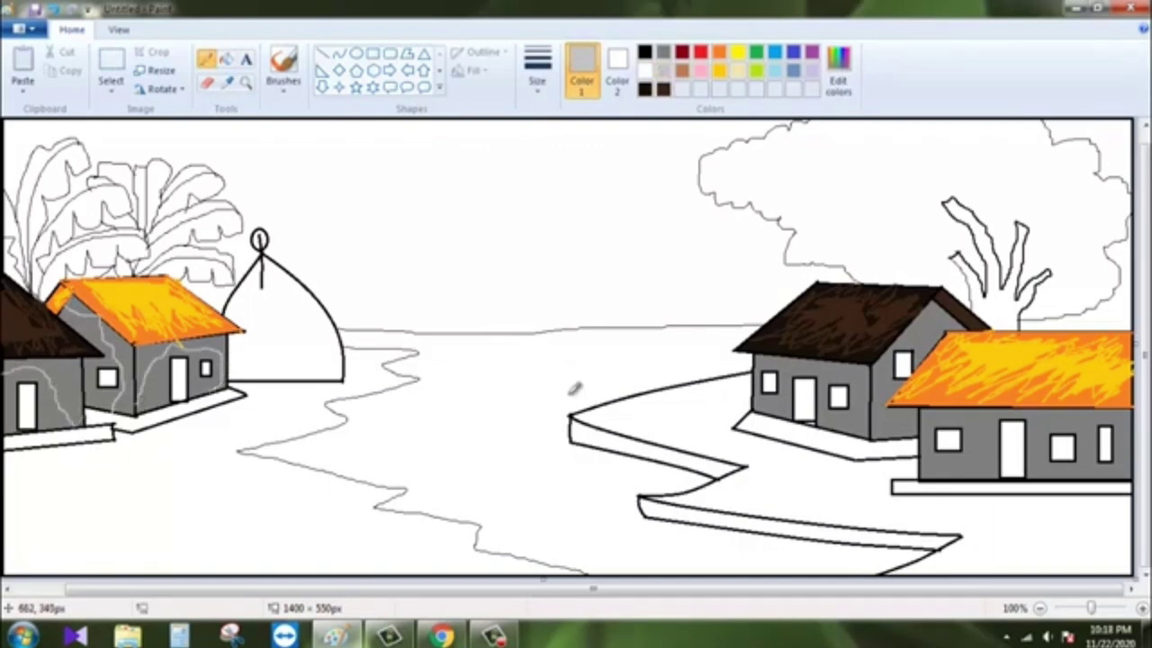
{"action": "left_click_drag", "start_coordinate": [760, 394], "coordinate": [808, 356]}
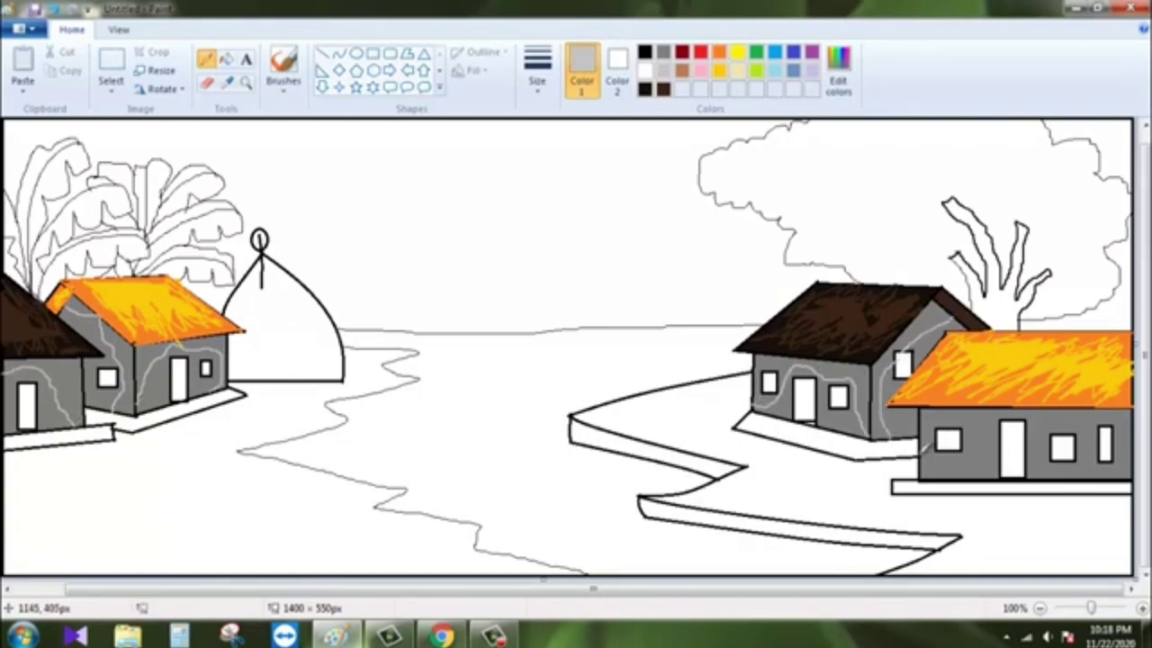
{"action": "mouse_move", "coordinate": [983, 443]}
{"action": "left_mouse_down"}
{"action": "mouse_move", "coordinate": [1030, 410]}
{"action": "mouse_move", "coordinate": [1063, 454]}
{"action": "mouse_move", "coordinate": [1132, 432]}
{"action": "left_mouse_up"}
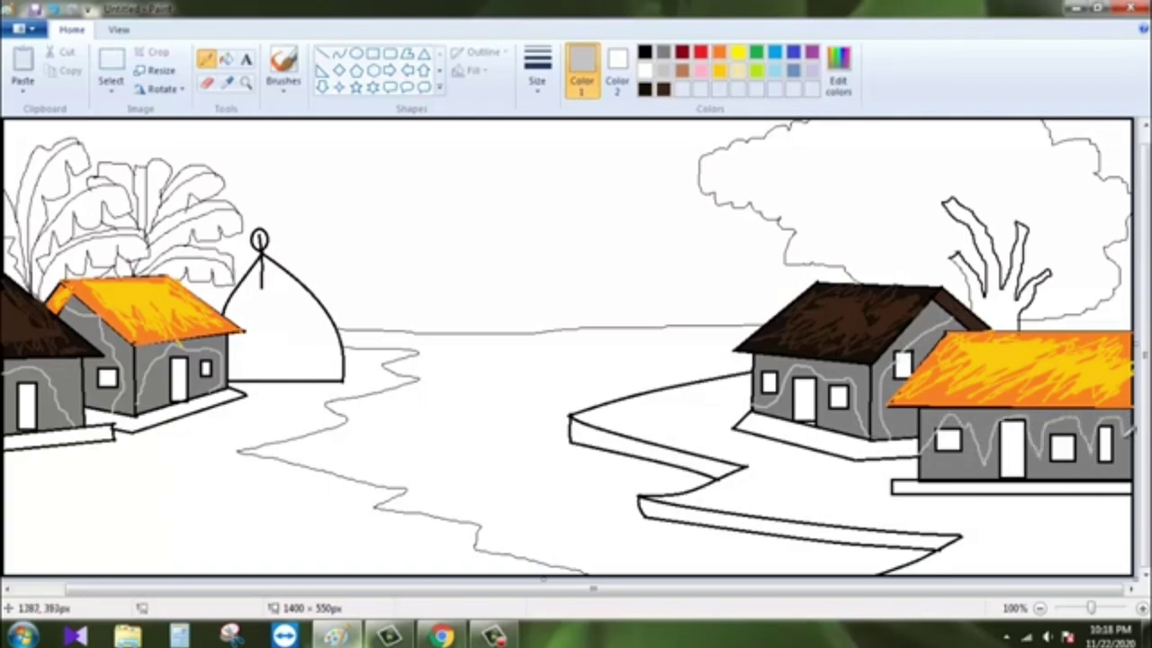
- Fill the light grey shading patches on each house wall with darker grey
{"action": "left_click", "coordinate": [226, 58]}
{"action": "left_click", "coordinate": [117, 369]}
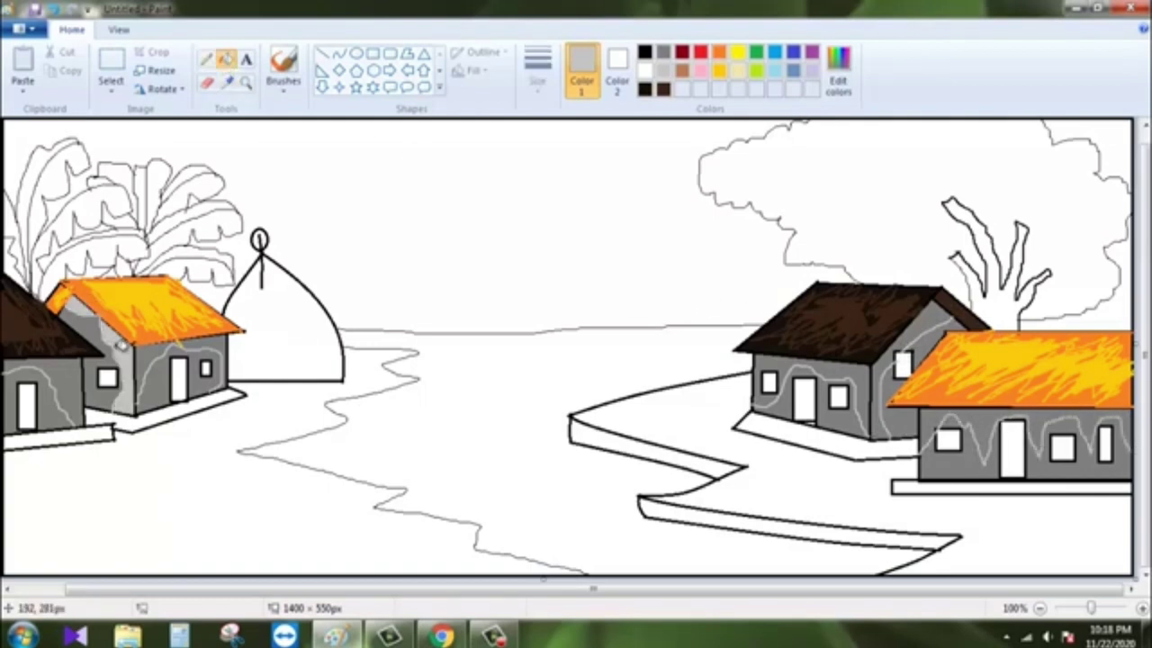
{"action": "left_click", "coordinate": [154, 369]}
{"action": "left_click", "coordinate": [217, 339]}
{"action": "left_click", "coordinate": [56, 373]}
{"action": "left_click", "coordinate": [810, 369]}
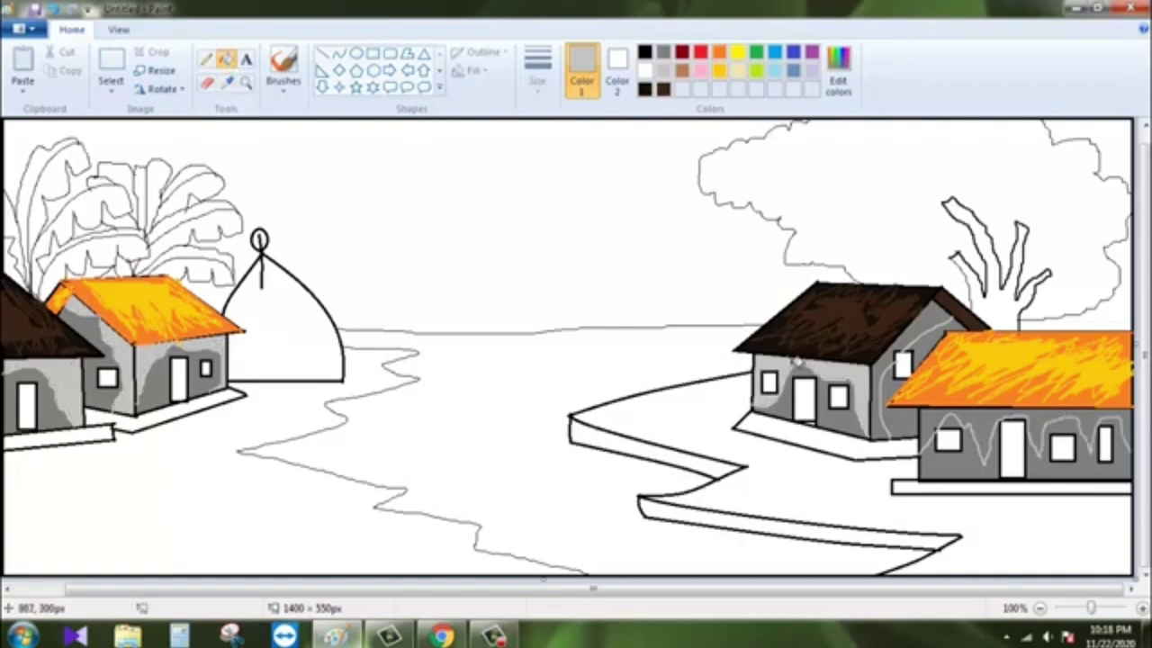
{"action": "left_click", "coordinate": [923, 335]}
{"action": "left_click", "coordinate": [990, 413]}
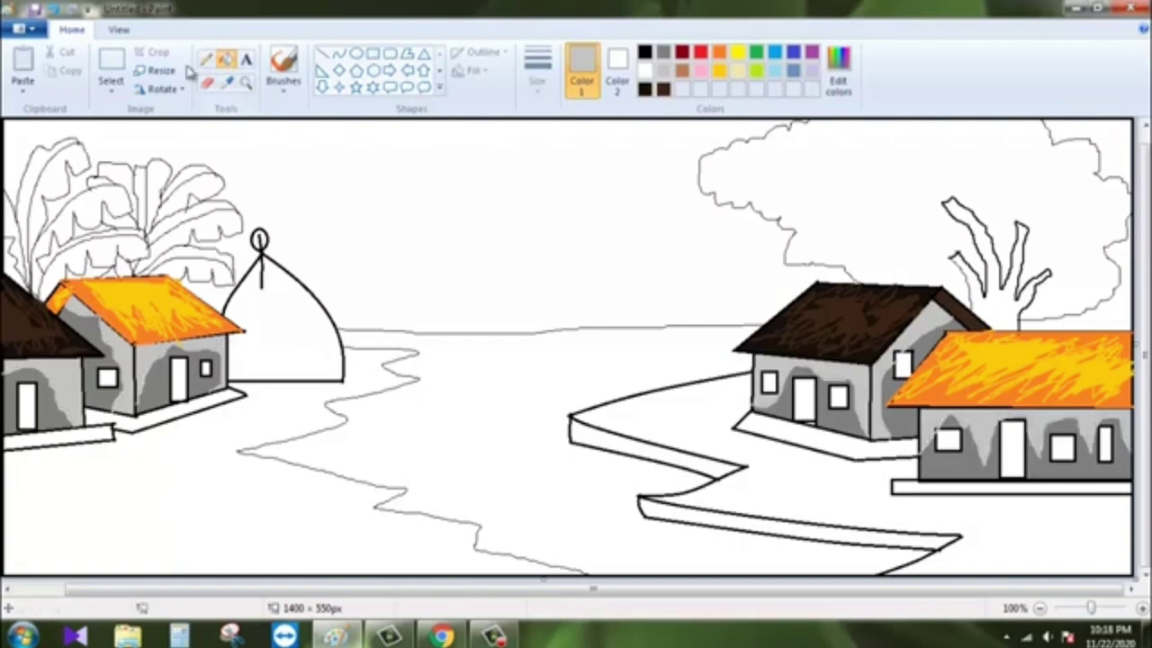
- Fill every house's windows and doors solid black
{"action": "left_click", "coordinate": [645, 89]}
{"action": "left_click", "coordinate": [180, 378]}
{"action": "left_click", "coordinate": [107, 378]}
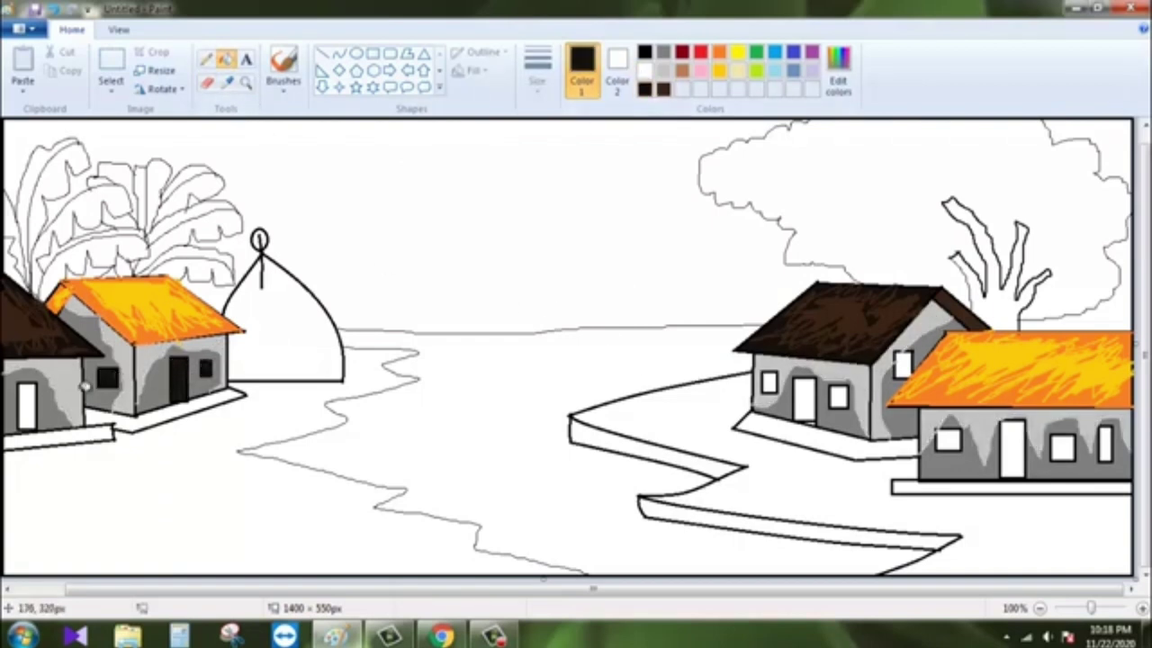
{"action": "left_click", "coordinate": [27, 407]}
{"action": "left_click", "coordinate": [768, 382]}
{"action": "left_click", "coordinate": [806, 405]}
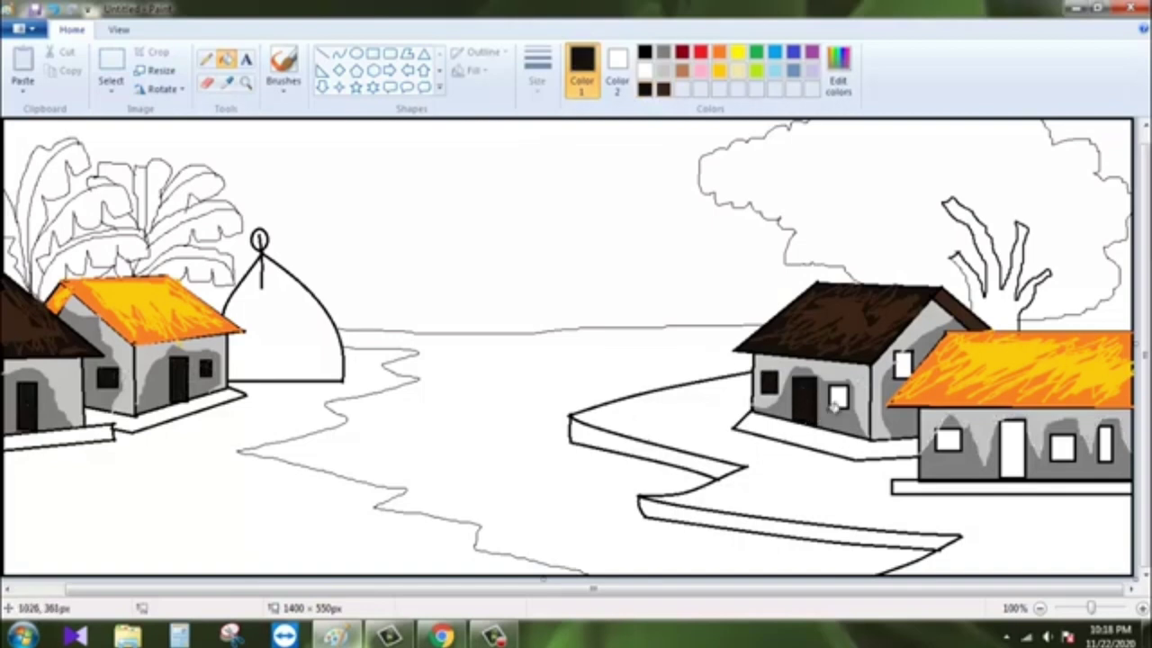
{"action": "left_click", "coordinate": [838, 396]}
{"action": "left_click", "coordinate": [902, 364]}
{"action": "left_click", "coordinate": [947, 439]}
{"action": "left_click", "coordinate": [1012, 447]}
{"action": "left_click", "coordinate": [1062, 447]}
{"action": "left_click", "coordinate": [1105, 444]}
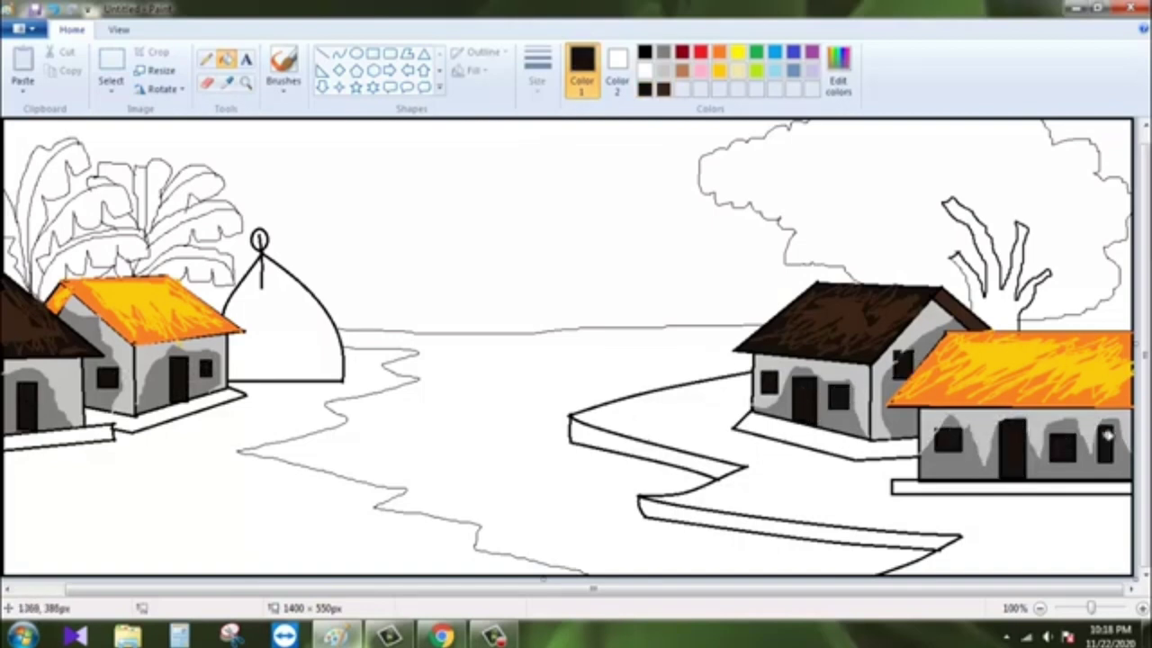
- Try gold and dark brown, settling on the Pencil with grey for the ground strips
{"action": "left_click", "coordinate": [206, 59]}
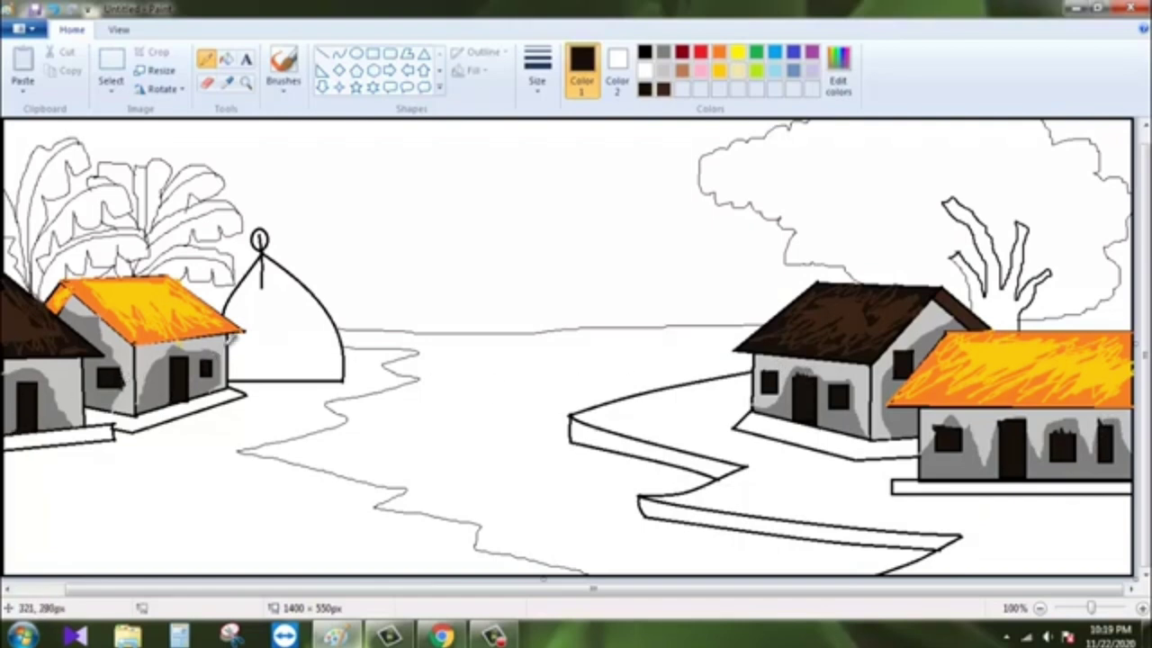
{"action": "left_click", "coordinate": [719, 70]}
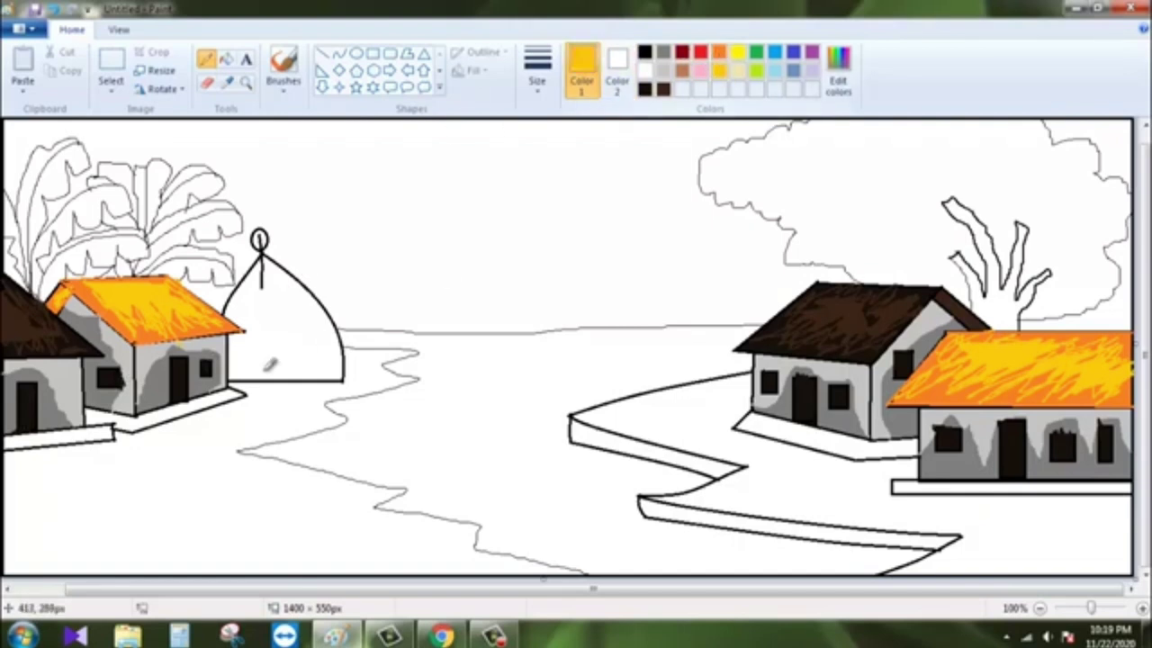
{"action": "left_click", "coordinate": [226, 59]}
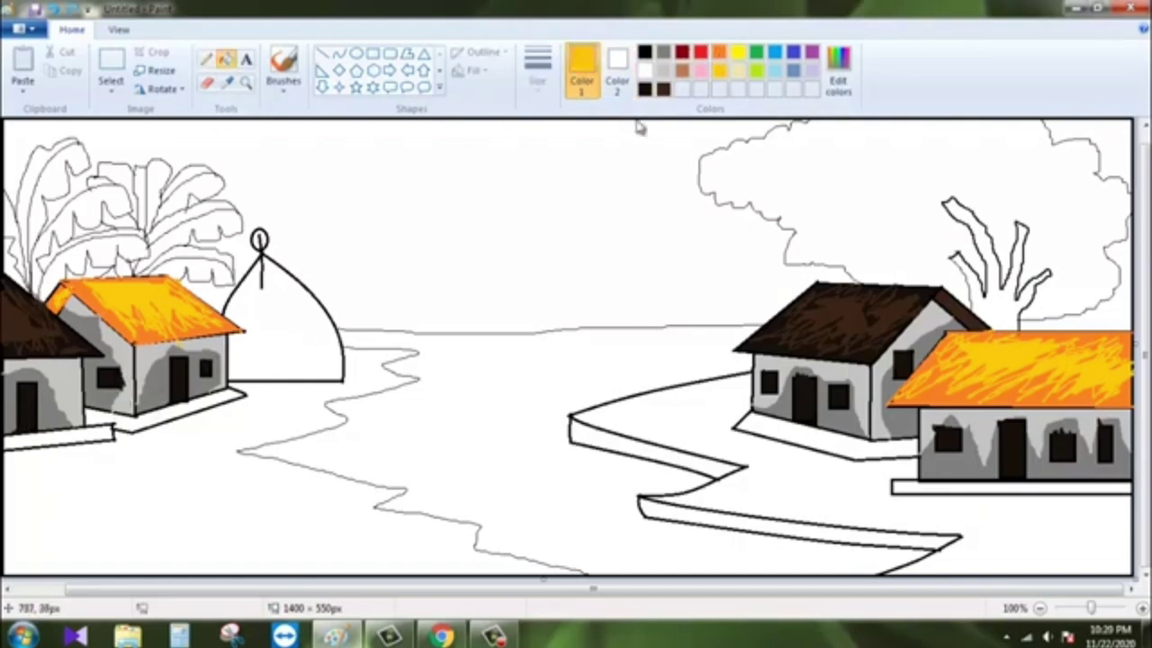
{"action": "left_click", "coordinate": [663, 89]}
{"action": "left_click", "coordinate": [206, 60]}
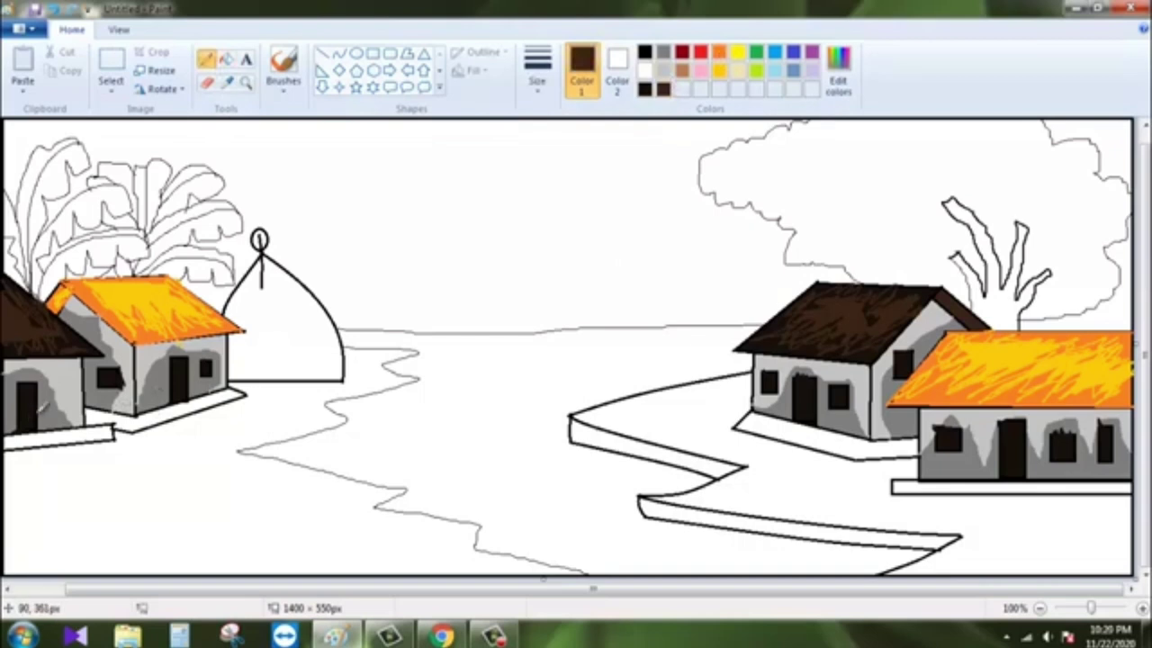
{"action": "left_click", "coordinate": [663, 54]}
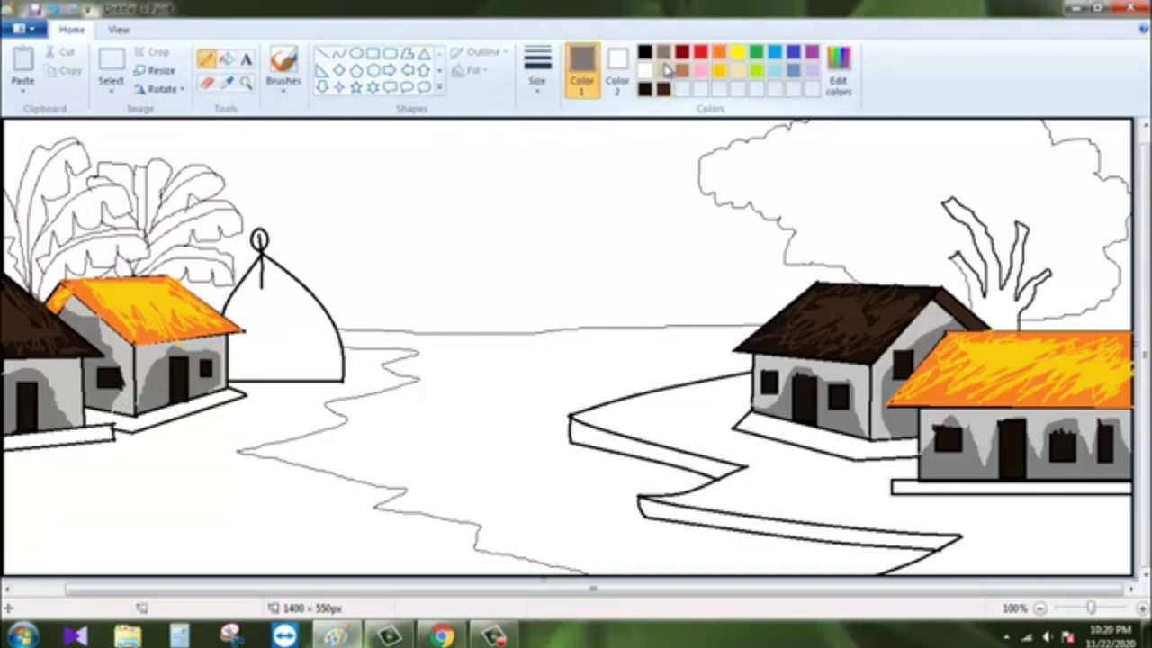
- Fill the base strips under all the houses grey, undoing one stray outline fill
{"action": "left_click", "coordinate": [226, 60]}
{"action": "left_click", "coordinate": [148, 414]}
{"action": "left_click", "coordinate": [87, 436]}
{"action": "left_click", "coordinate": [727, 454]}
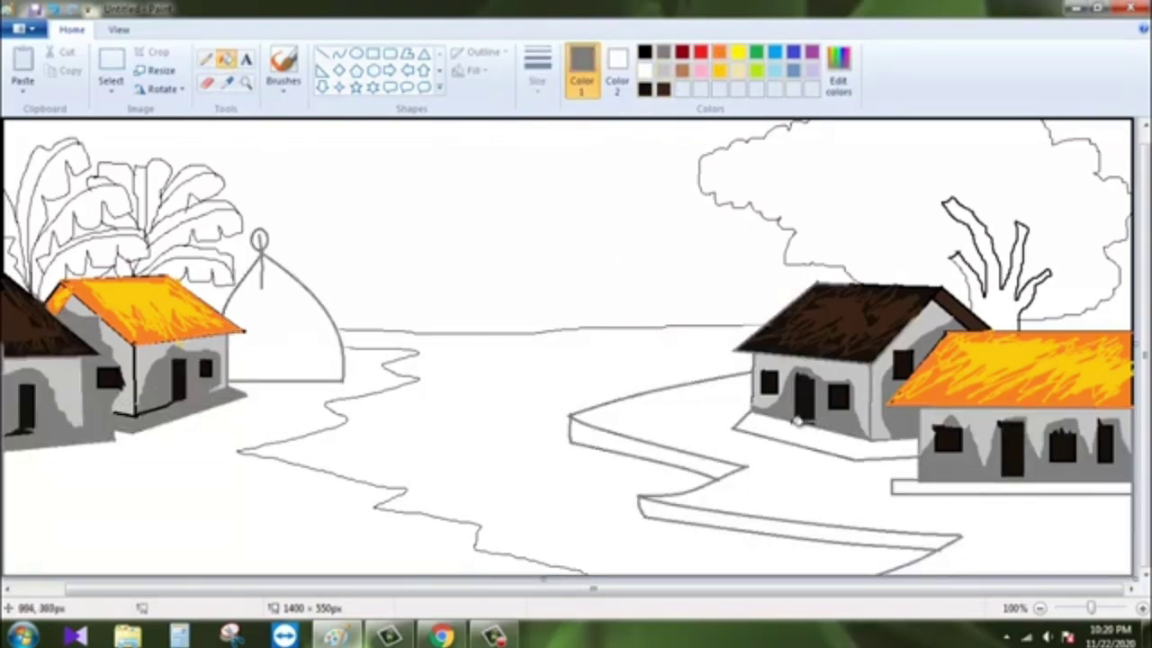
{"action": "key", "text": "ctrl+z"}
{"action": "left_click", "coordinate": [789, 430]}
{"action": "left_click", "coordinate": [952, 483]}
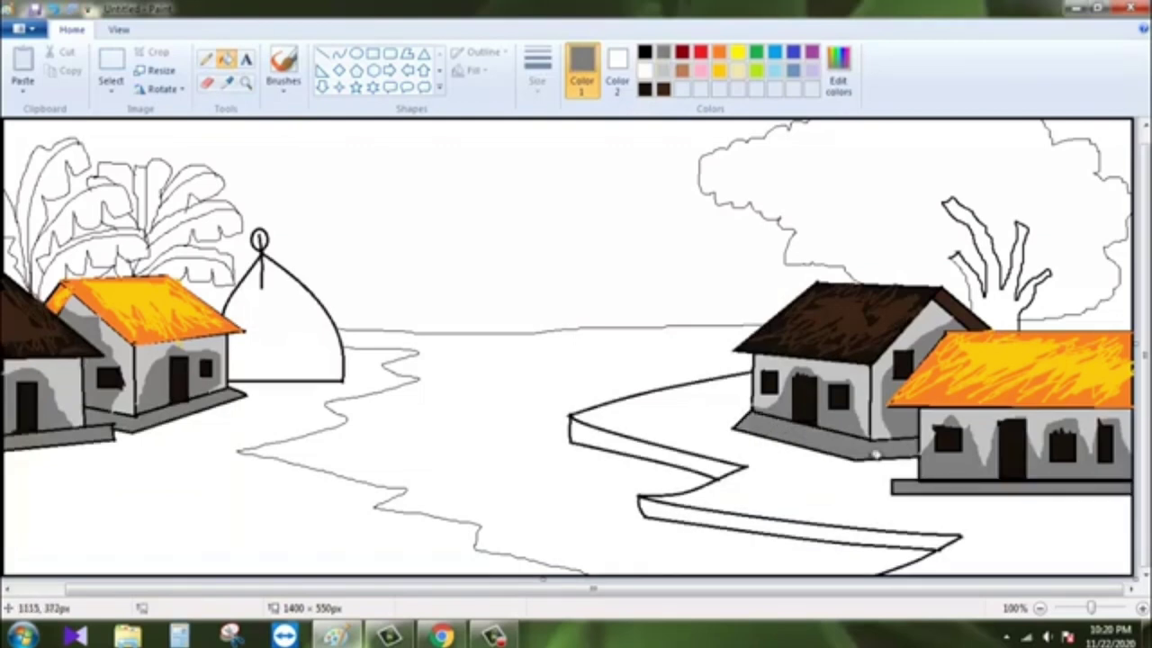
- Draw light grey lines along each house base, plus a darker grey line under the middle house
{"action": "left_click", "coordinate": [322, 56]}
{"action": "left_click", "coordinate": [664, 70]}
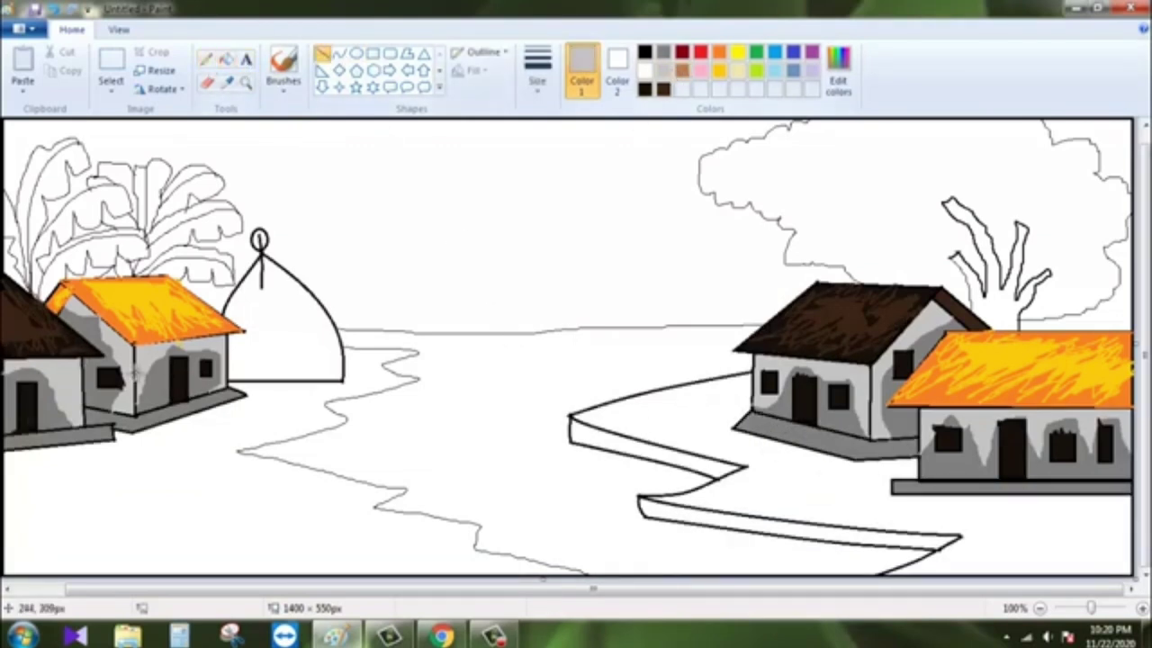
{"action": "left_click_drag", "start_coordinate": [2, 439], "coordinate": [113, 425]}
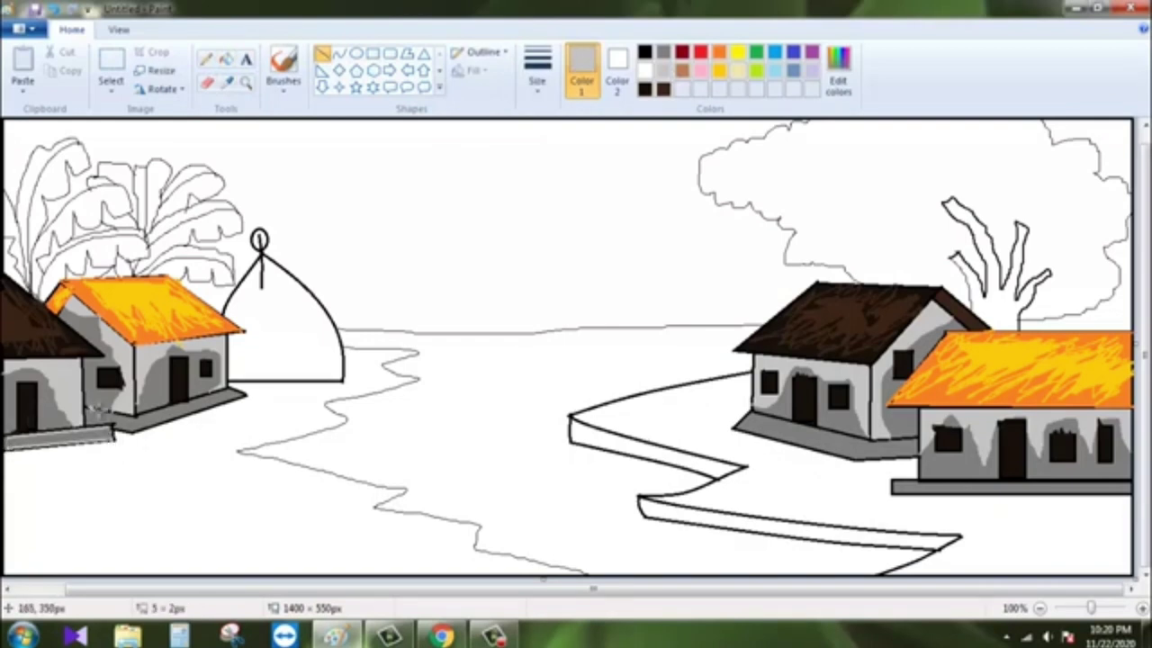
{"action": "mouse_move", "coordinate": [93, 404]}
{"action": "left_mouse_down"}
{"action": "mouse_move", "coordinate": [145, 412]}
{"action": "mouse_move", "coordinate": [87, 407]}
{"action": "mouse_move", "coordinate": [240, 384]}
{"action": "left_mouse_up"}
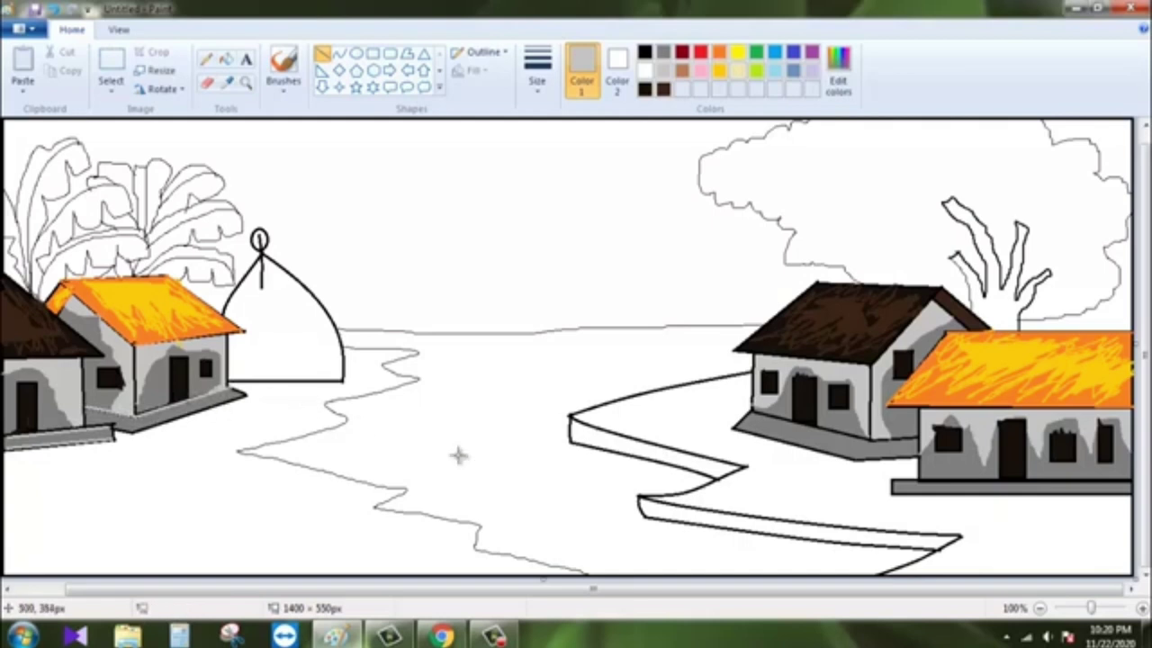
{"action": "left_click_drag", "start_coordinate": [743, 411], "coordinate": [909, 440]}
{"action": "left_click_drag", "start_coordinate": [895, 479], "coordinate": [1132, 479]}
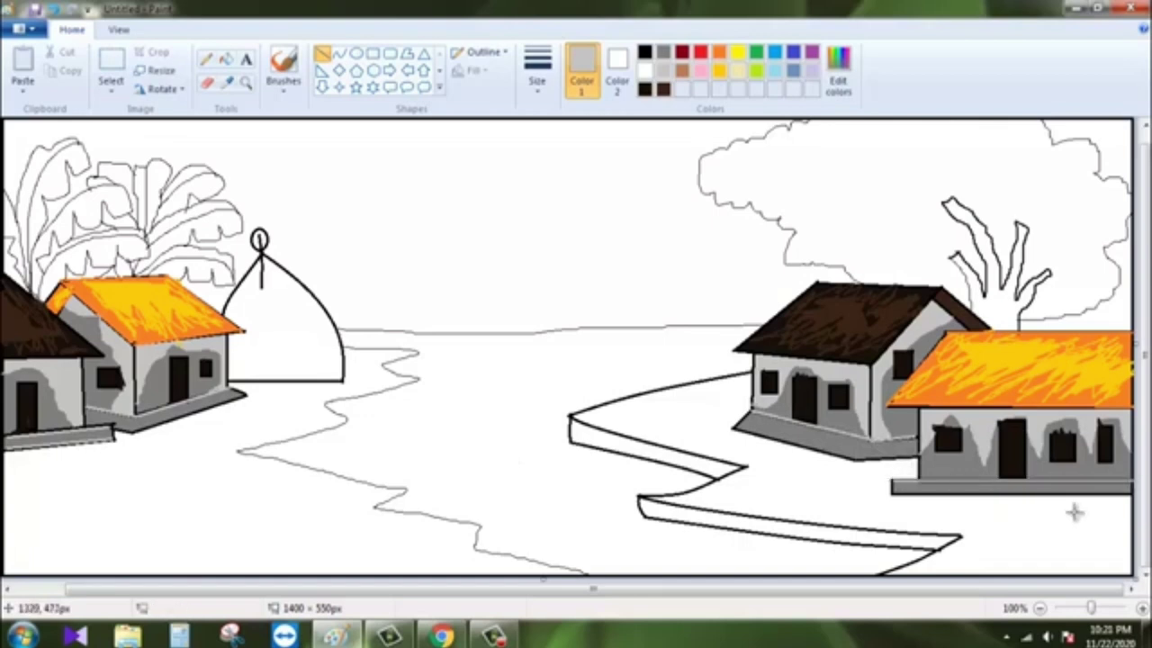
{"action": "left_click", "coordinate": [664, 52]}
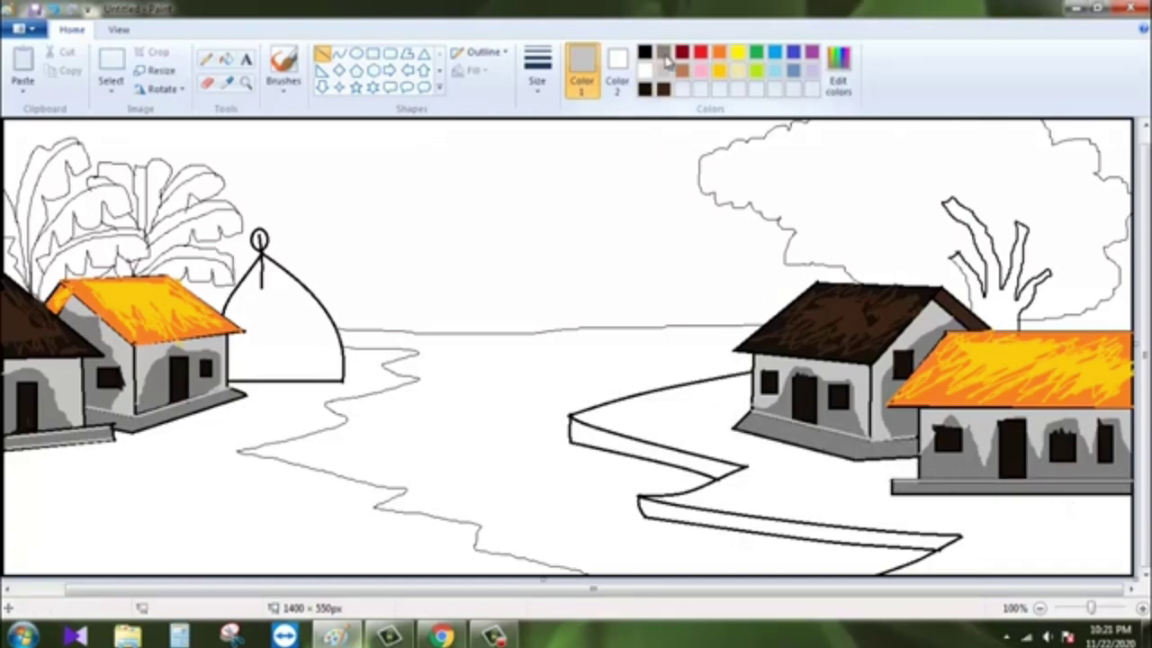
{"action": "mouse_move", "coordinate": [761, 424]}
{"action": "left_mouse_down"}
{"action": "mouse_move", "coordinate": [740, 441]}
{"action": "mouse_move", "coordinate": [855, 461]}
{"action": "left_mouse_up"}
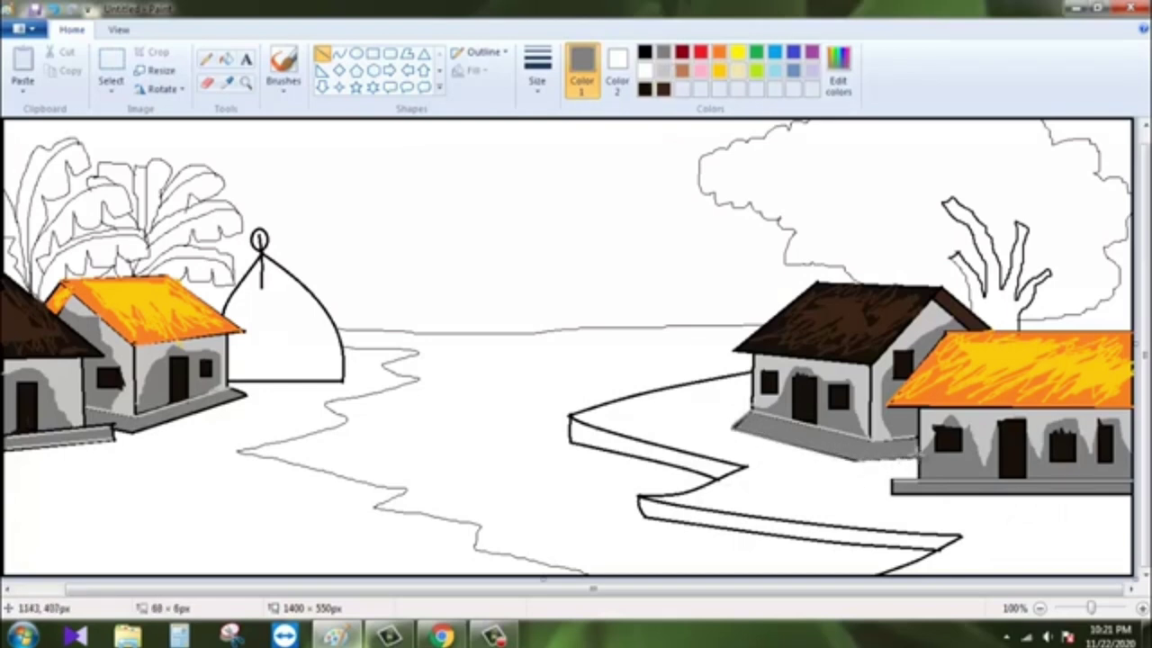
- Fill the haystack's top knob black and its dome with a custom dark brown
{"action": "left_click", "coordinate": [226, 58]}
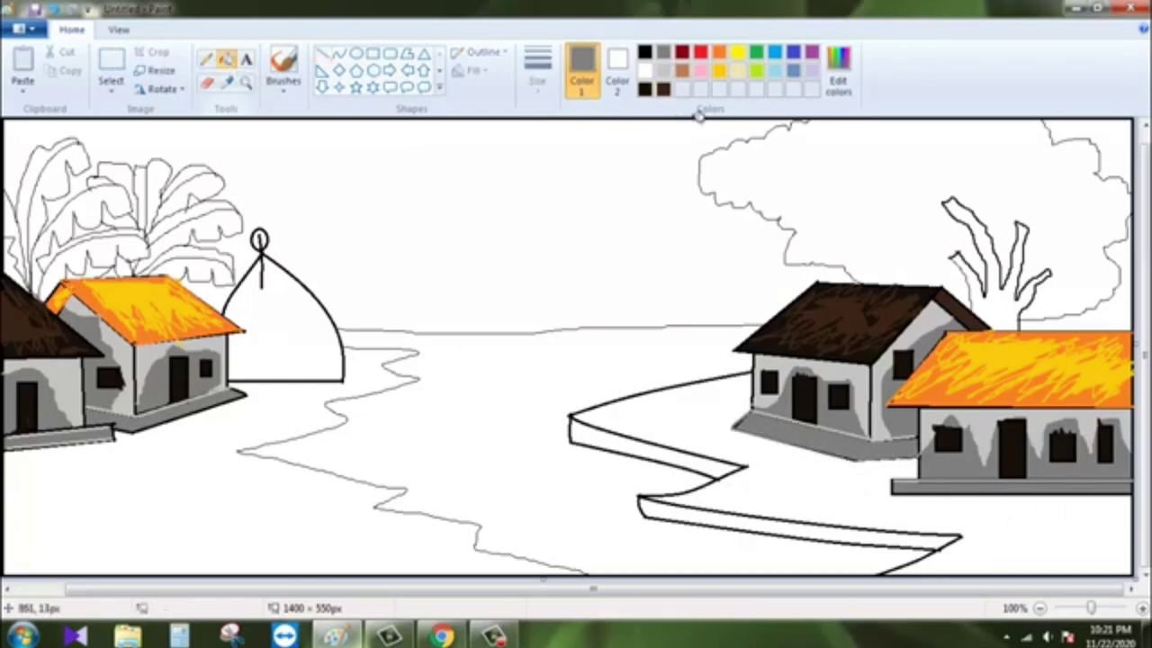
{"action": "left_click", "coordinate": [644, 51]}
{"action": "left_click", "coordinate": [259, 239]}
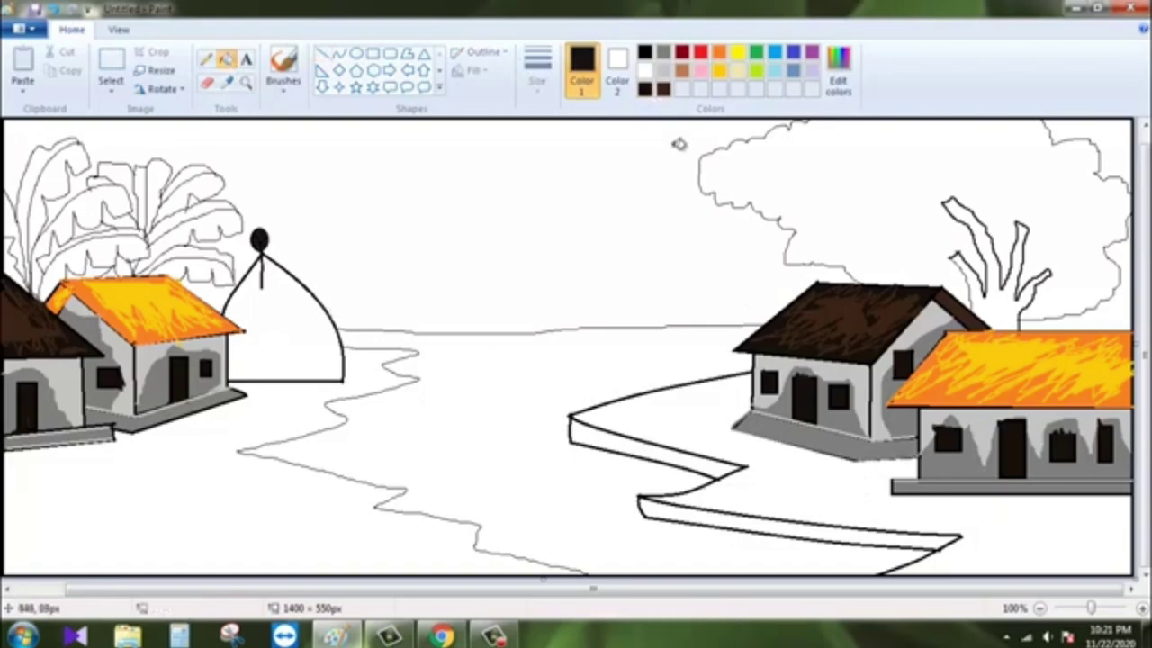
{"action": "left_click", "coordinate": [838, 67]}
{"action": "left_click", "coordinate": [407, 297]}
{"action": "left_click", "coordinate": [404, 258]}
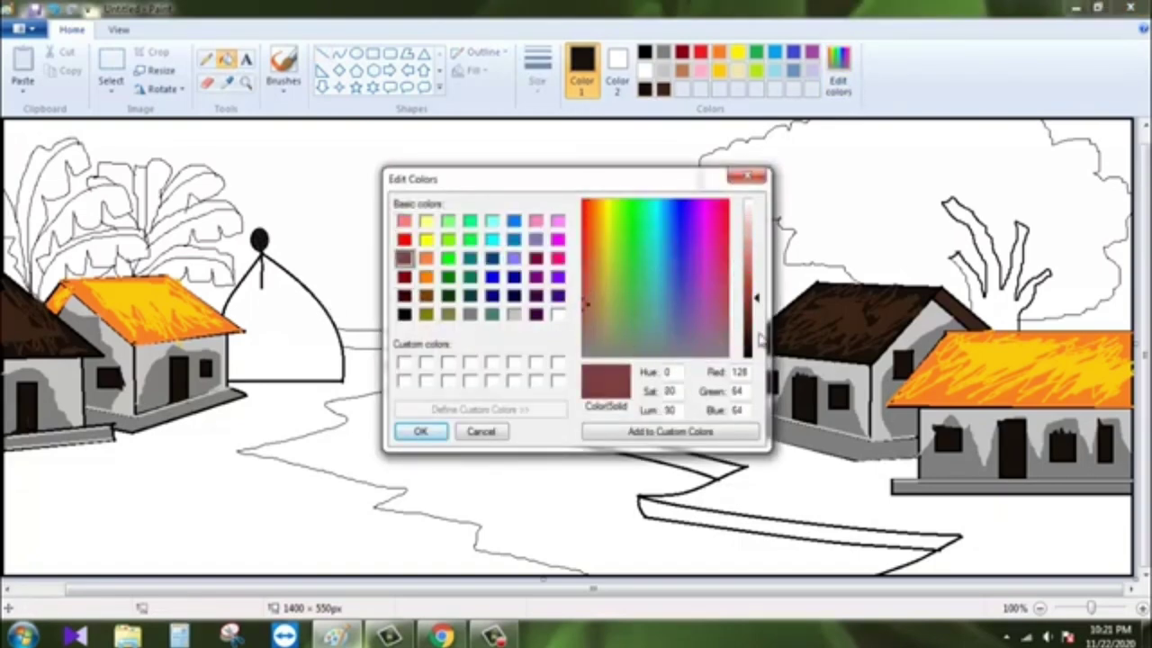
{"action": "left_click", "coordinate": [421, 431]}
{"action": "left_click", "coordinate": [837, 68]}
{"action": "left_click", "coordinate": [756, 254]}
{"action": "left_click", "coordinate": [420, 431]}
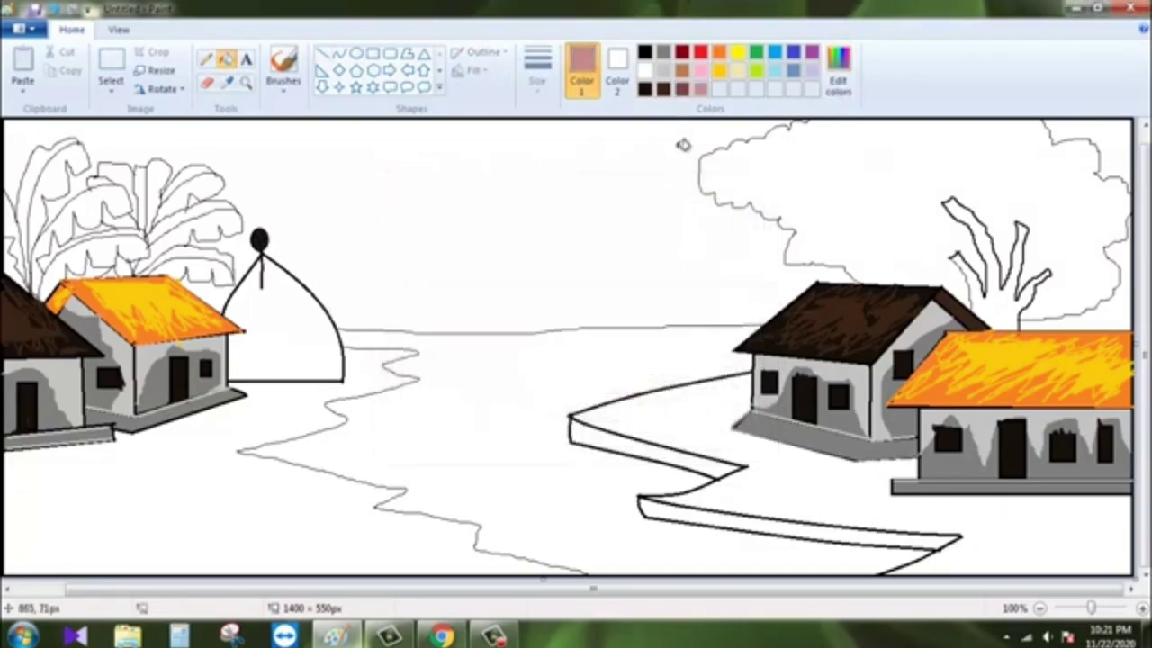
{"action": "left_click", "coordinate": [311, 310]}
- Hatch the haystack with reddish, light rose-brown and dark brown straw strokes
{"action": "left_click", "coordinate": [206, 58]}
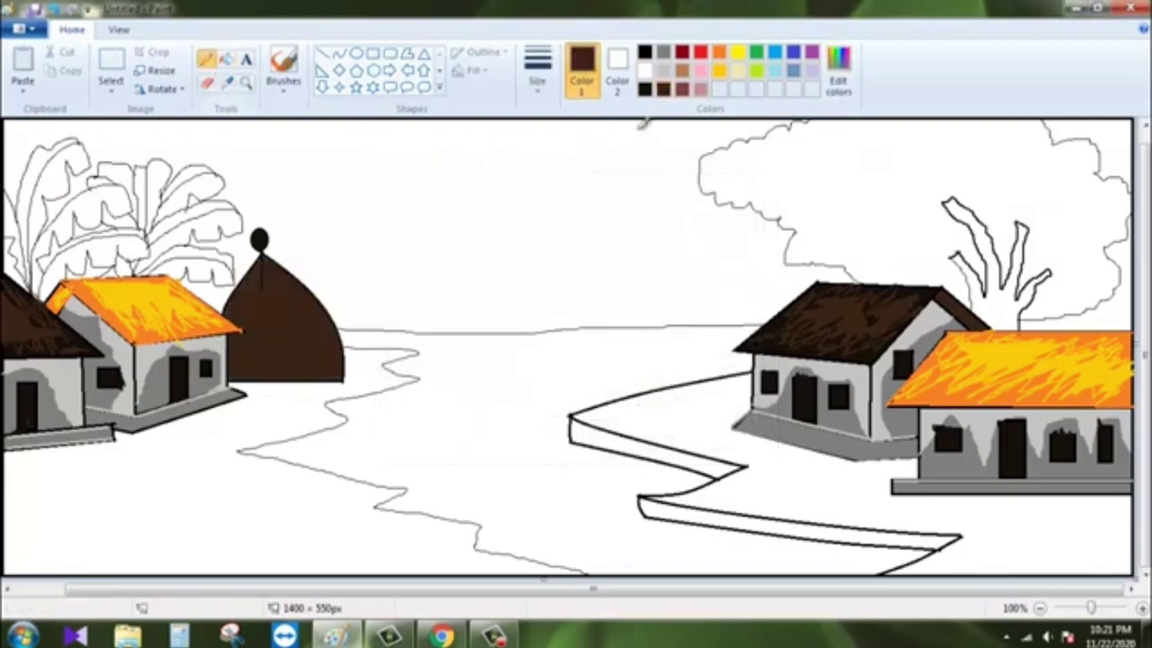
{"action": "left_click", "coordinate": [681, 89]}
{"action": "mouse_move", "coordinate": [295, 272]}
{"action": "left_mouse_down"}
{"action": "mouse_move", "coordinate": [256, 340]}
{"action": "mouse_move", "coordinate": [255, 314]}
{"action": "mouse_move", "coordinate": [281, 306]}
{"action": "mouse_move", "coordinate": [293, 270]}
{"action": "mouse_move", "coordinate": [297, 360]}
{"action": "mouse_move", "coordinate": [315, 281]}
{"action": "mouse_move", "coordinate": [329, 360]}
{"action": "mouse_move", "coordinate": [270, 369]}
{"action": "mouse_move", "coordinate": [256, 337]}
{"action": "mouse_move", "coordinate": [238, 364]}
{"action": "left_mouse_up"}
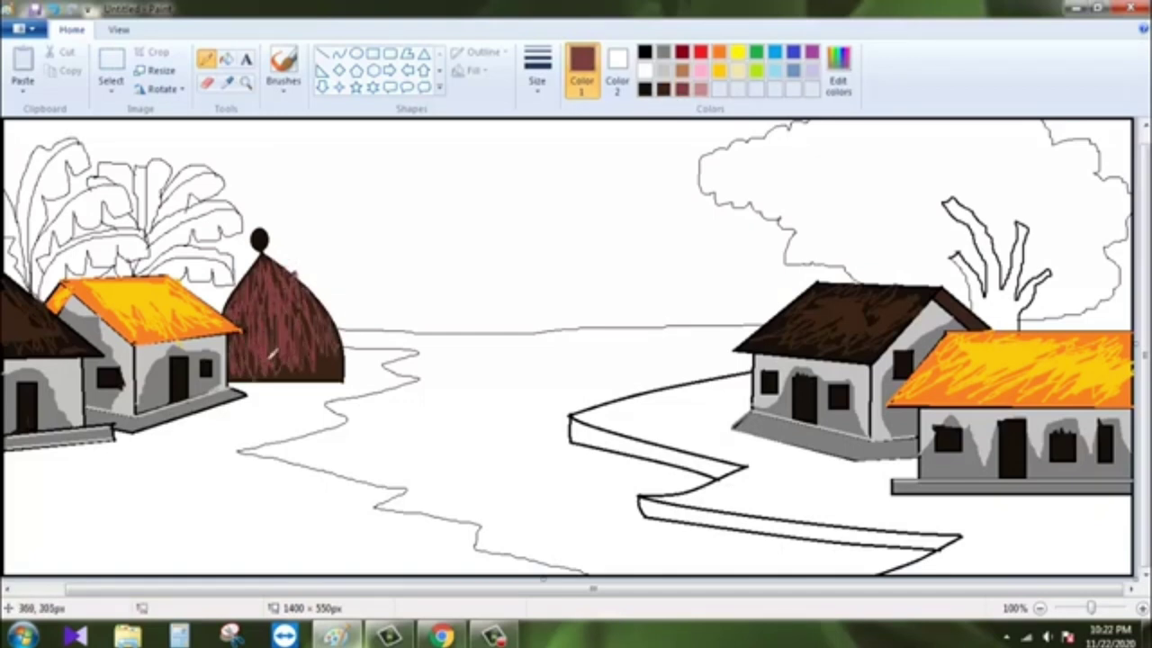
{"action": "left_click_drag", "start_coordinate": [307, 364], "coordinate": [338, 372]}
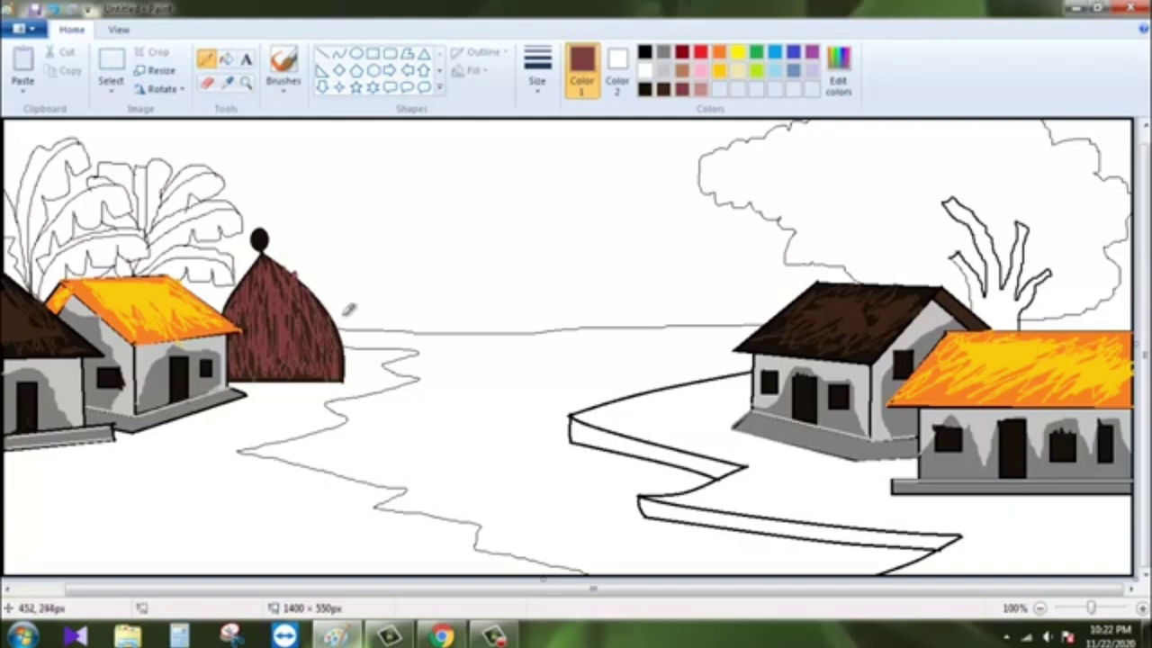
{"action": "left_click", "coordinate": [700, 89]}
{"action": "left_click", "coordinate": [538, 72]}
{"action": "left_click", "coordinate": [540, 141]}
{"action": "mouse_move", "coordinate": [266, 351]}
{"action": "left_mouse_down"}
{"action": "mouse_move", "coordinate": [281, 312]}
{"action": "mouse_move", "coordinate": [270, 293]}
{"action": "mouse_move", "coordinate": [243, 311]}
{"action": "mouse_move", "coordinate": [300, 308]}
{"action": "mouse_move", "coordinate": [315, 369]}
{"action": "left_mouse_up"}
{"action": "mouse_move", "coordinate": [301, 315]}
{"action": "left_mouse_down"}
{"action": "mouse_move", "coordinate": [288, 374]}
{"action": "mouse_move", "coordinate": [348, 332]}
{"action": "mouse_move", "coordinate": [257, 374]}
{"action": "left_mouse_up"}
{"action": "left_click_drag", "start_coordinate": [268, 334], "coordinate": [242, 369]}
{"action": "left_click", "coordinate": [663, 89]}
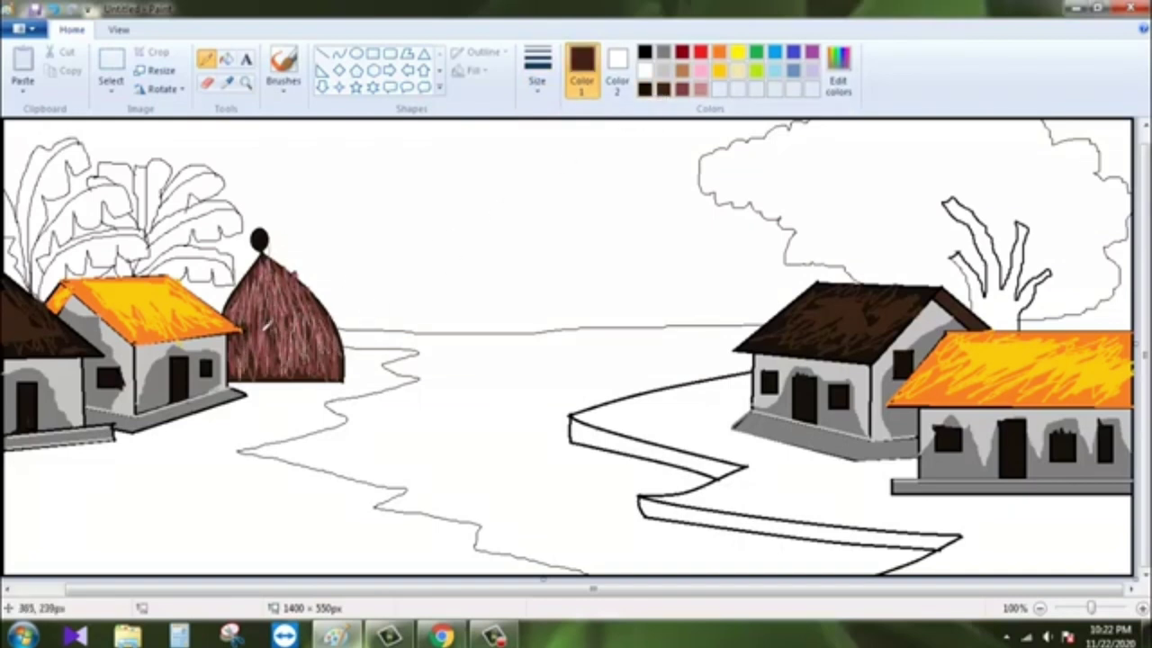
{"action": "mouse_move", "coordinate": [239, 309]}
{"action": "left_mouse_down"}
{"action": "mouse_move", "coordinate": [254, 299]}
{"action": "mouse_move", "coordinate": [289, 361]}
{"action": "left_mouse_up"}
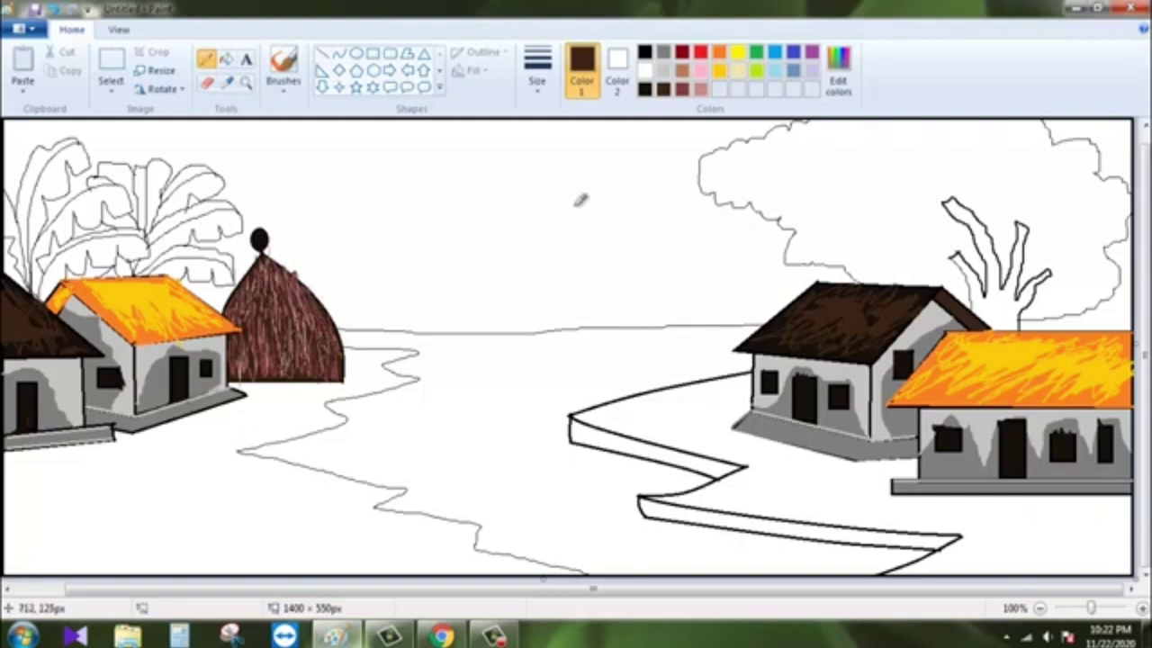
- Draw a thick near-black curve along the haystack's right edge
{"action": "left_click", "coordinate": [646, 88]}
{"action": "left_click", "coordinate": [338, 54]}
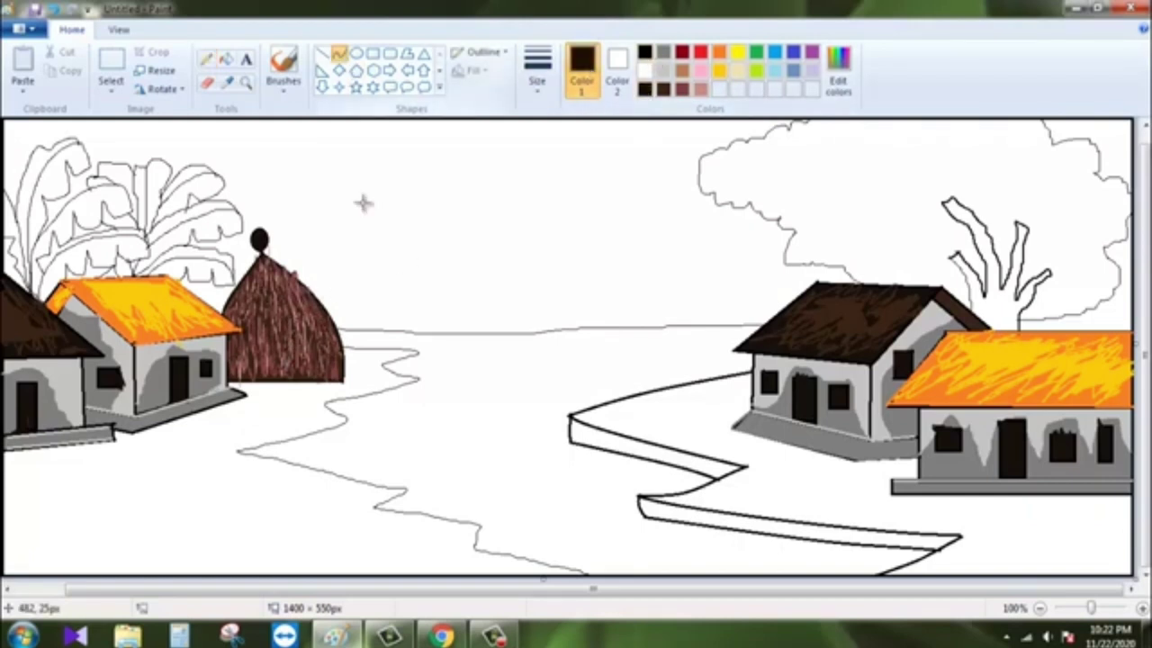
{"action": "left_click_drag", "start_coordinate": [260, 248], "coordinate": [344, 385]}
{"action": "left_click_drag", "start_coordinate": [309, 275], "coordinate": [342, 322]}
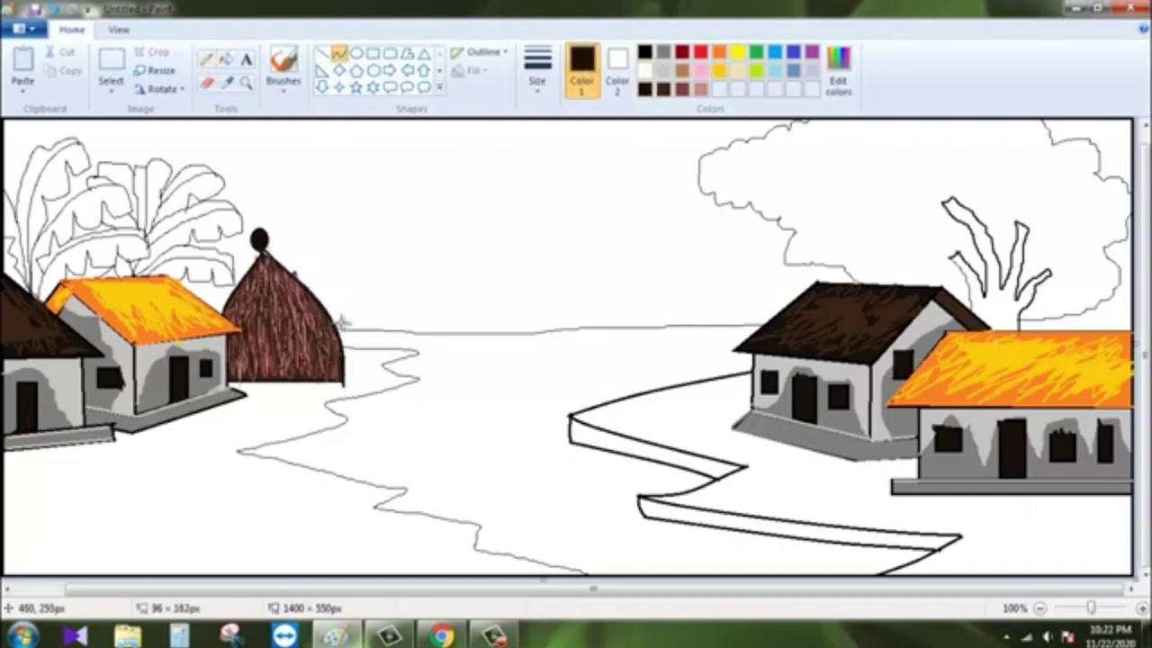
{"action": "left_click_drag", "start_coordinate": [272, 255], "coordinate": [346, 330]}
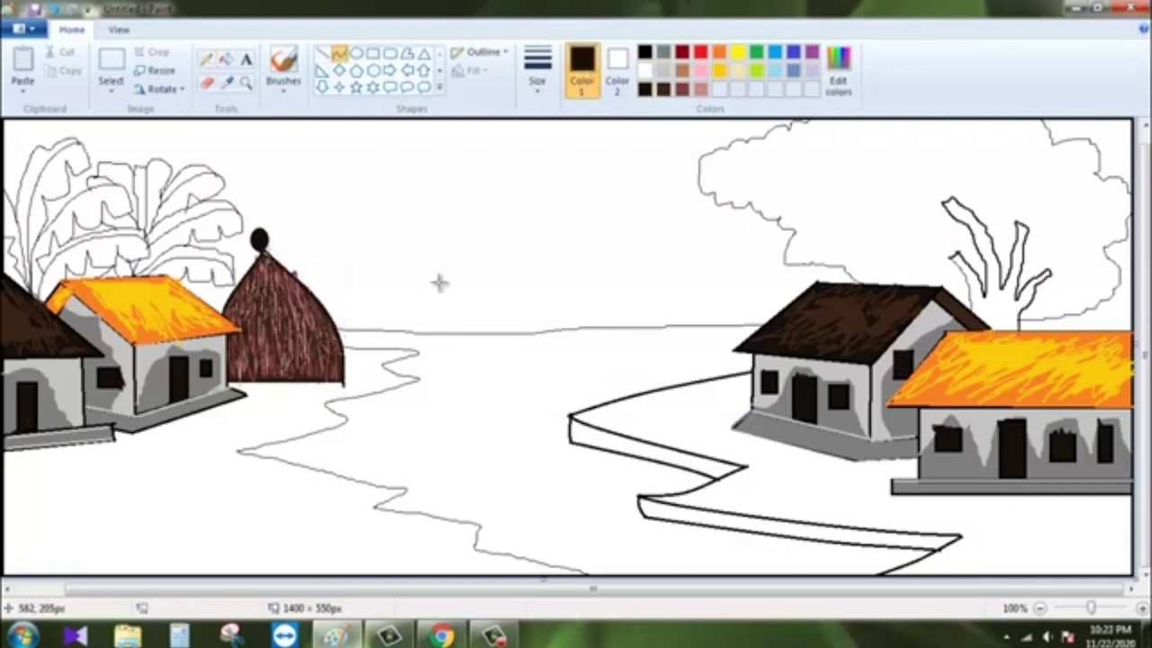
{"action": "left_click", "coordinate": [538, 72]}
{"action": "left_click", "coordinate": [576, 184]}
{"action": "left_click", "coordinate": [206, 60]}
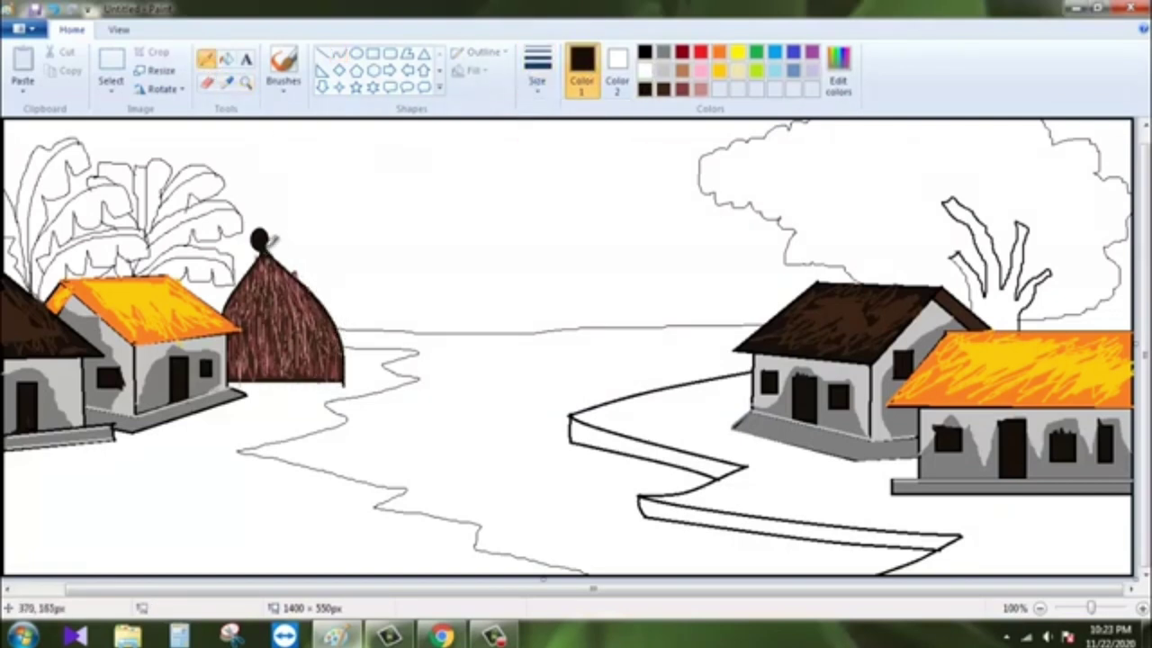
- Mix a darker green and fill the right-hand banana leaves with it
{"action": "left_click", "coordinate": [226, 58]}
{"action": "left_click", "coordinate": [757, 70]}
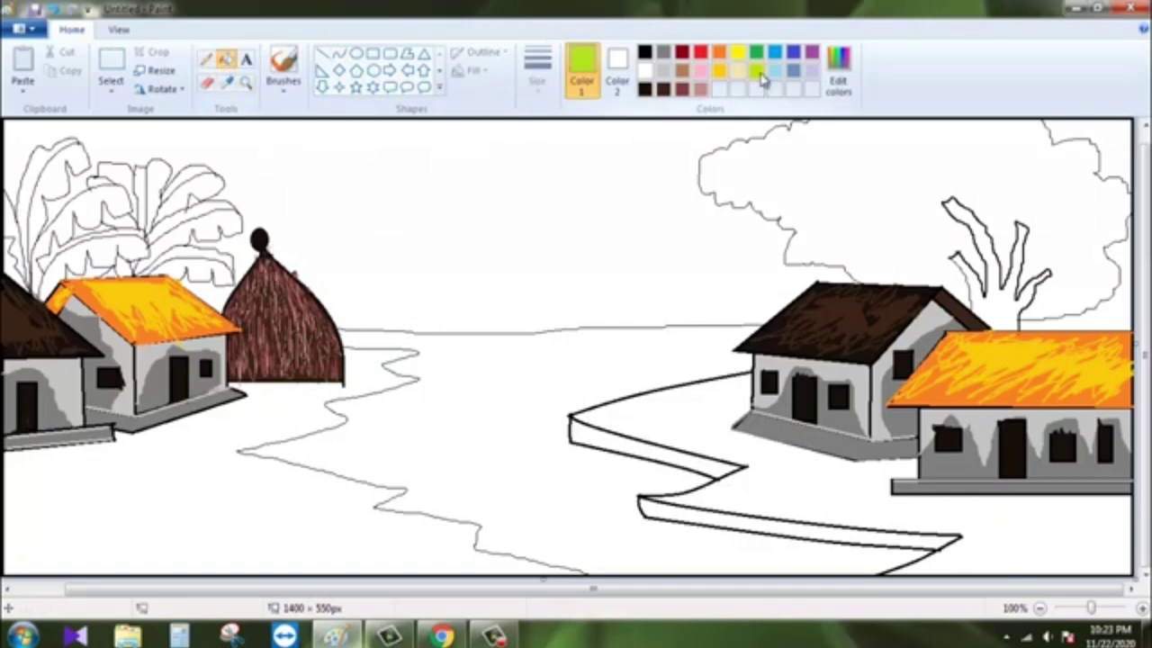
{"action": "left_click", "coordinate": [842, 99]}
{"action": "left_click_drag", "start_coordinate": [756, 261], "coordinate": [756, 310]}
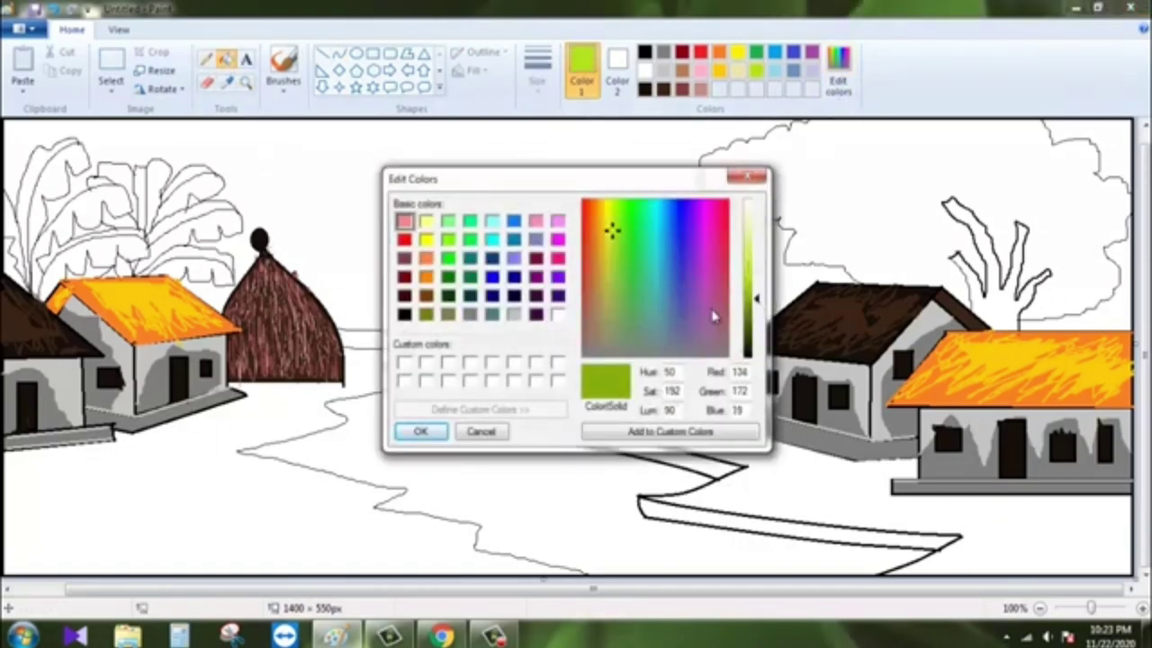
{"action": "left_click", "coordinate": [421, 429]}
{"action": "left_click", "coordinate": [198, 265]}
{"action": "left_click", "coordinate": [212, 216]}
{"action": "left_click", "coordinate": [198, 184]}
{"action": "left_click", "coordinate": [157, 194]}
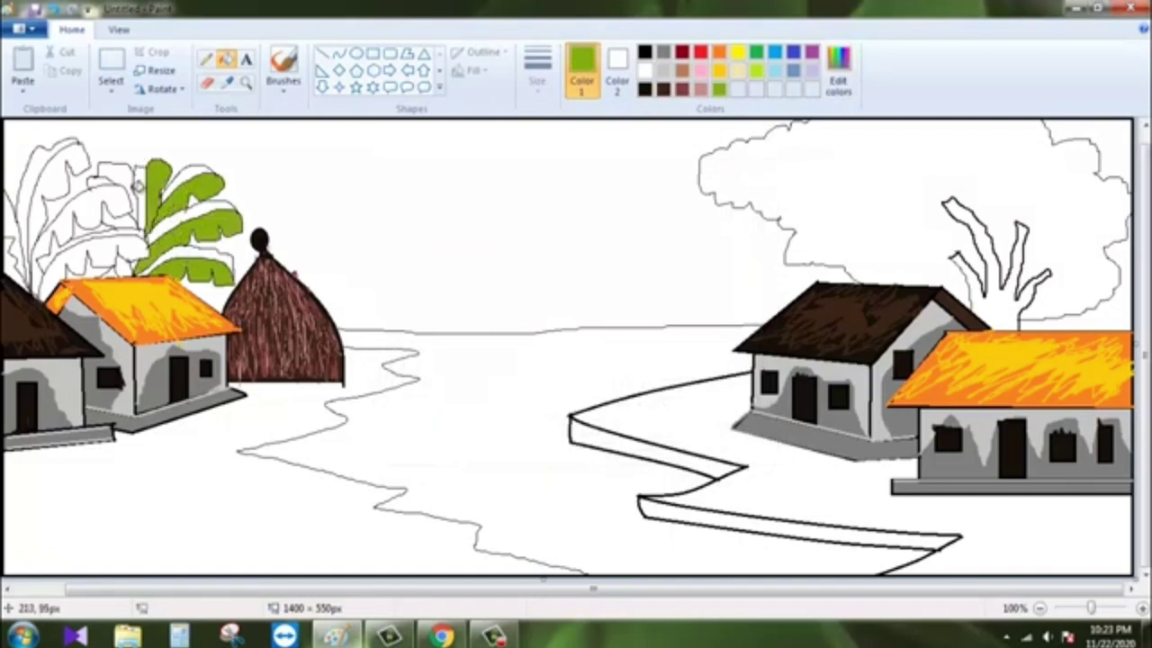
{"action": "left_click", "coordinate": [117, 189]}
{"action": "left_click", "coordinate": [54, 234]}
- Fill the remaining left banana leaves darker green, undoing a fill that flooded the sky
{"action": "left_click", "coordinate": [40, 178]}
{"action": "left_click", "coordinate": [72, 169]}
{"action": "key", "text": "ctrl+z"}
{"action": "left_click", "coordinate": [85, 184]}
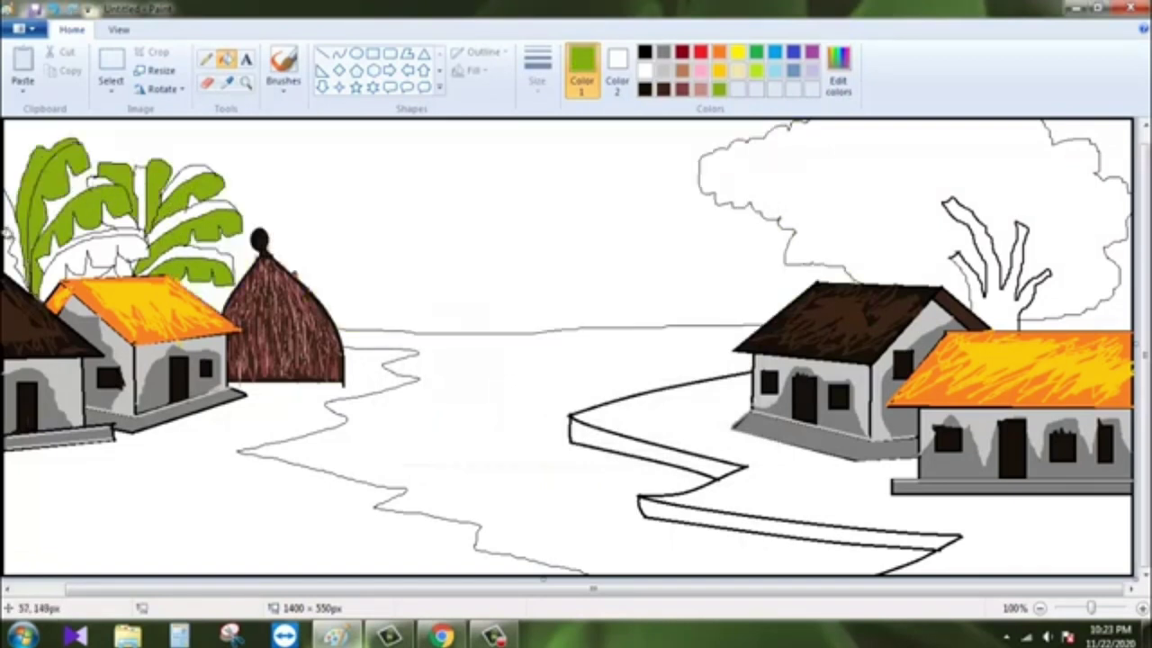
{"action": "left_click", "coordinate": [32, 247]}
{"action": "left_click", "coordinate": [94, 263]}
{"action": "left_click", "coordinate": [193, 220]}
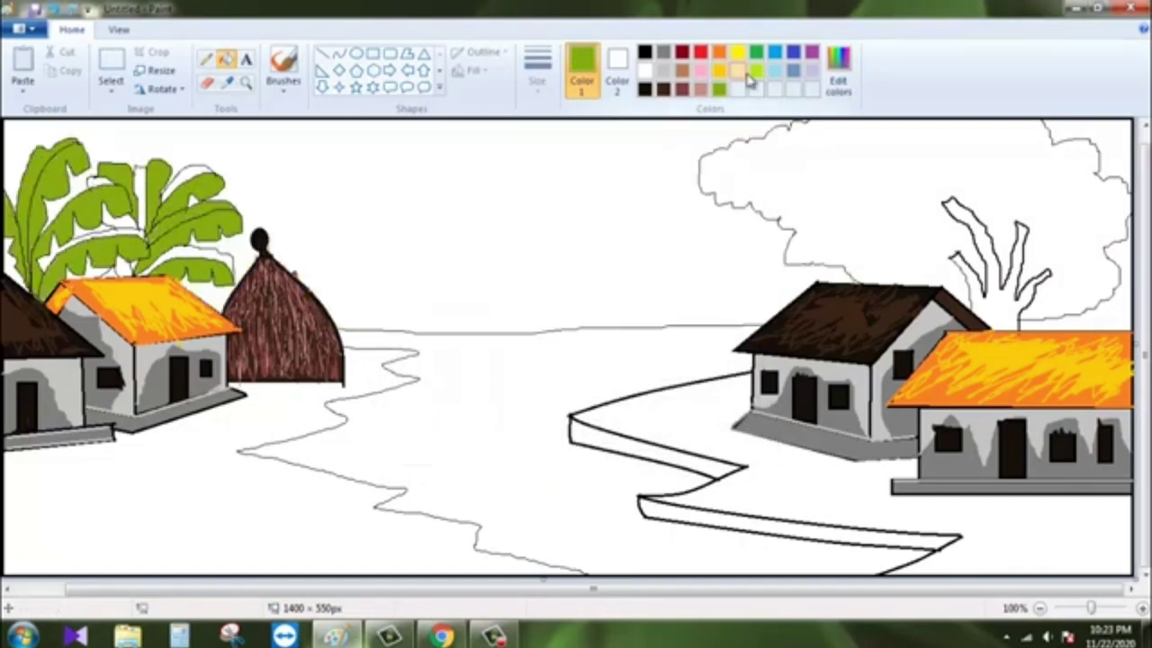
- Refill several banana leaves and white gaps with lime green
{"action": "left_click", "coordinate": [757, 70]}
{"action": "left_click", "coordinate": [193, 250]}
{"action": "left_click", "coordinate": [196, 177]}
{"action": "left_click", "coordinate": [139, 178]}
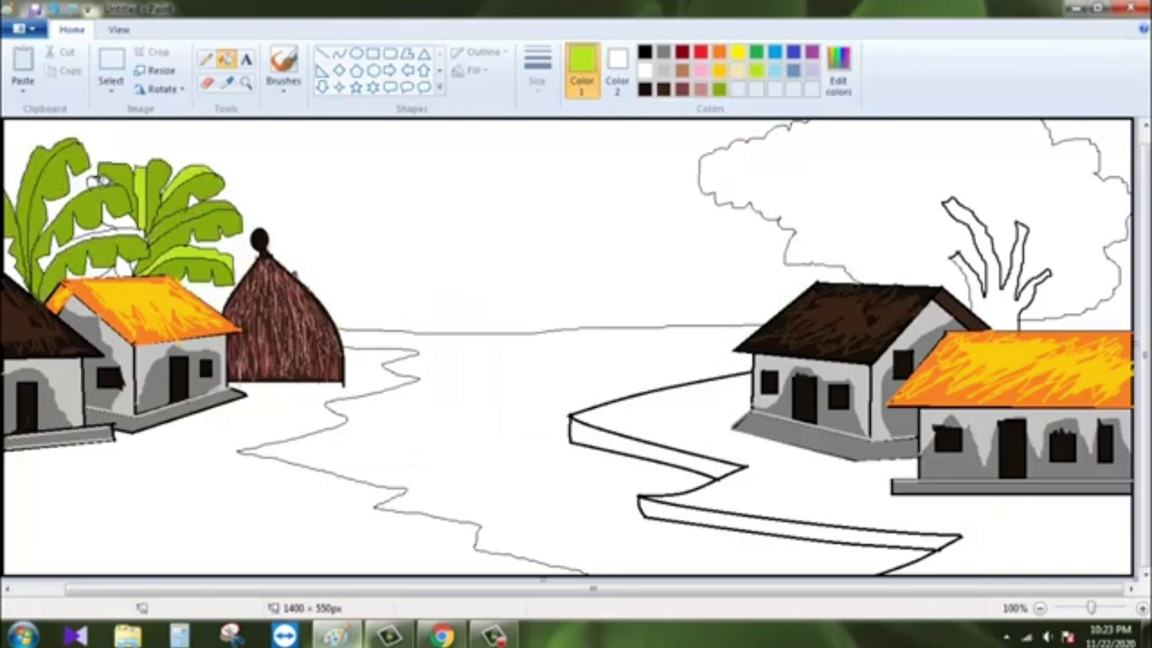
{"action": "left_click", "coordinate": [101, 182]}
{"action": "left_click", "coordinate": [90, 248]}
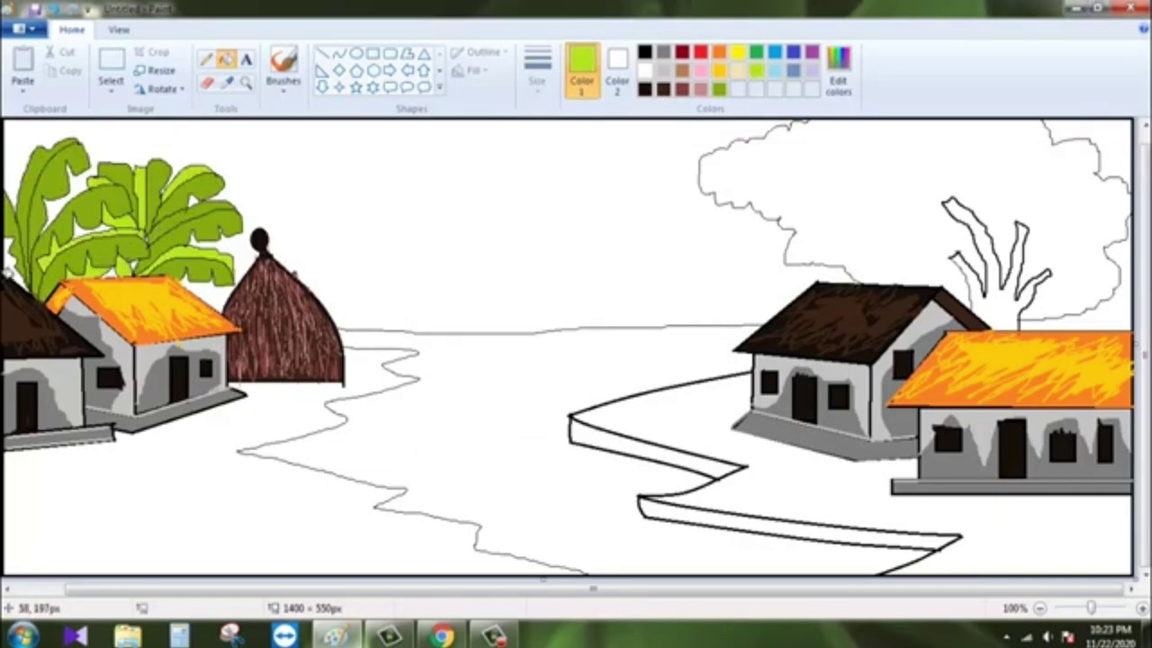
{"action": "left_click", "coordinate": [9, 268]}
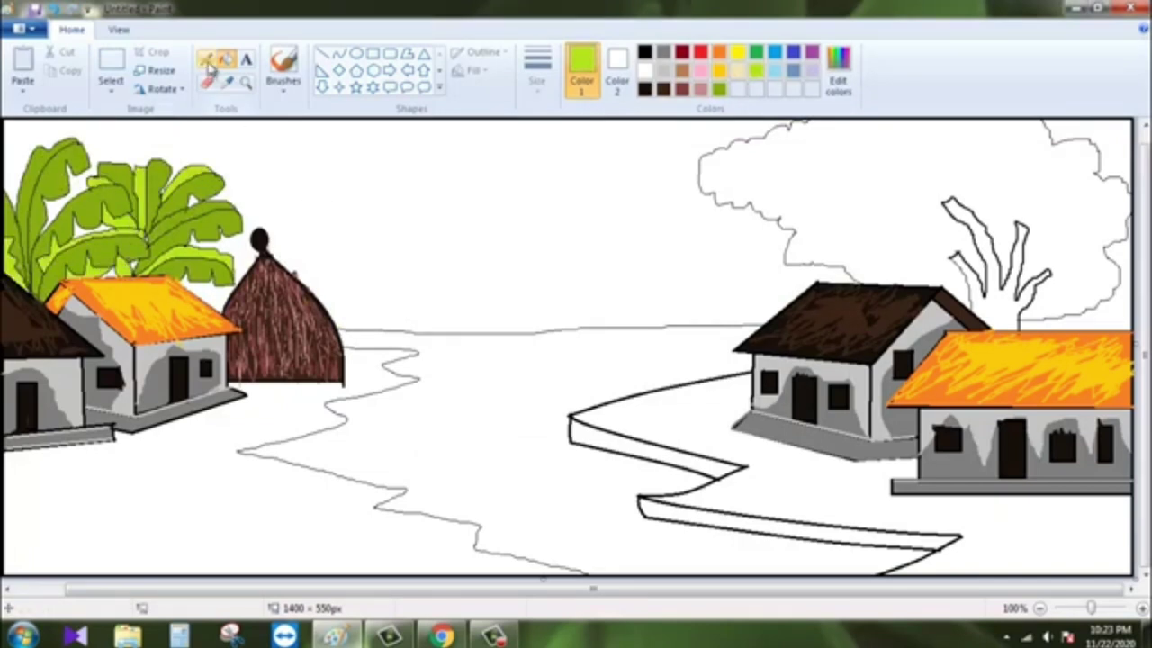
{"action": "left_click", "coordinate": [206, 59]}
- Outline and fill horizon bushes green, fill the canopy green and the trunk dark brown
{"action": "left_click", "coordinate": [719, 89]}
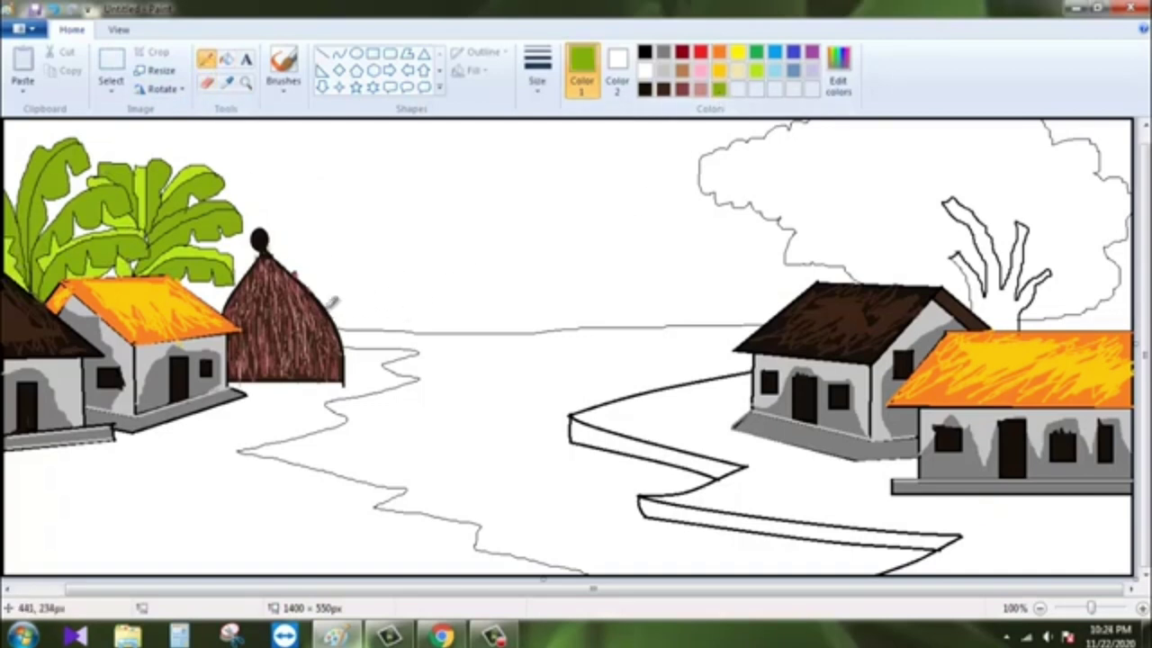
{"action": "mouse_move", "coordinate": [325, 299]}
{"action": "left_mouse_down"}
{"action": "mouse_move", "coordinate": [502, 271]}
{"action": "mouse_move", "coordinate": [681, 306]}
{"action": "mouse_move", "coordinate": [804, 290]}
{"action": "left_mouse_up"}
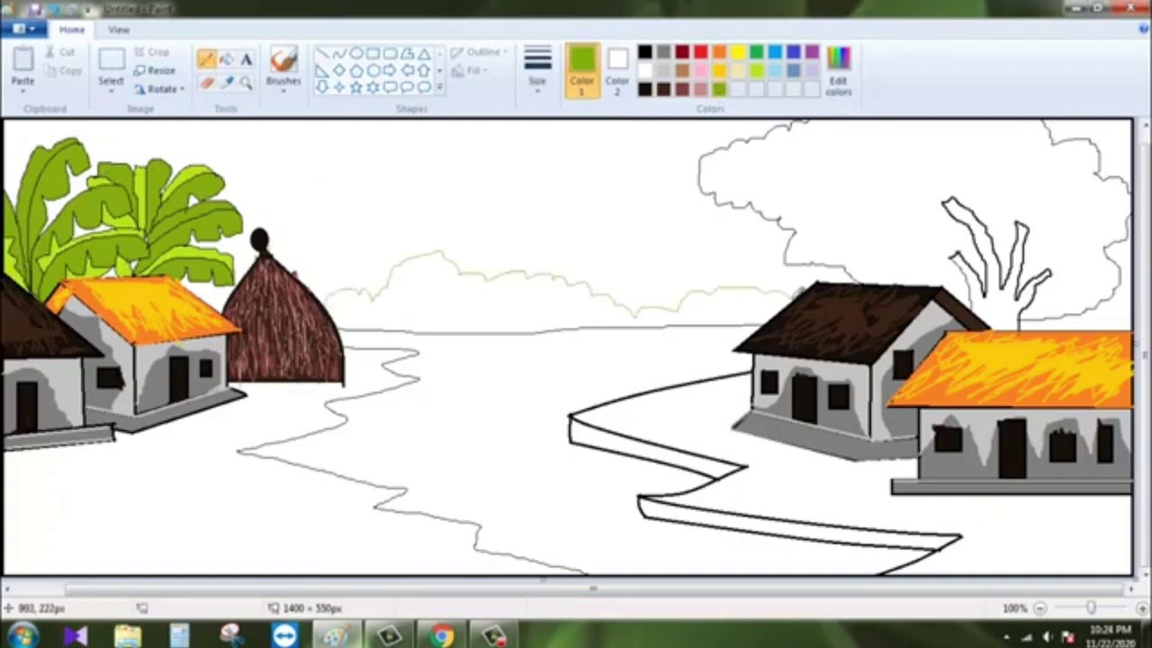
{"action": "left_click", "coordinate": [227, 57]}
{"action": "left_click", "coordinate": [469, 286]}
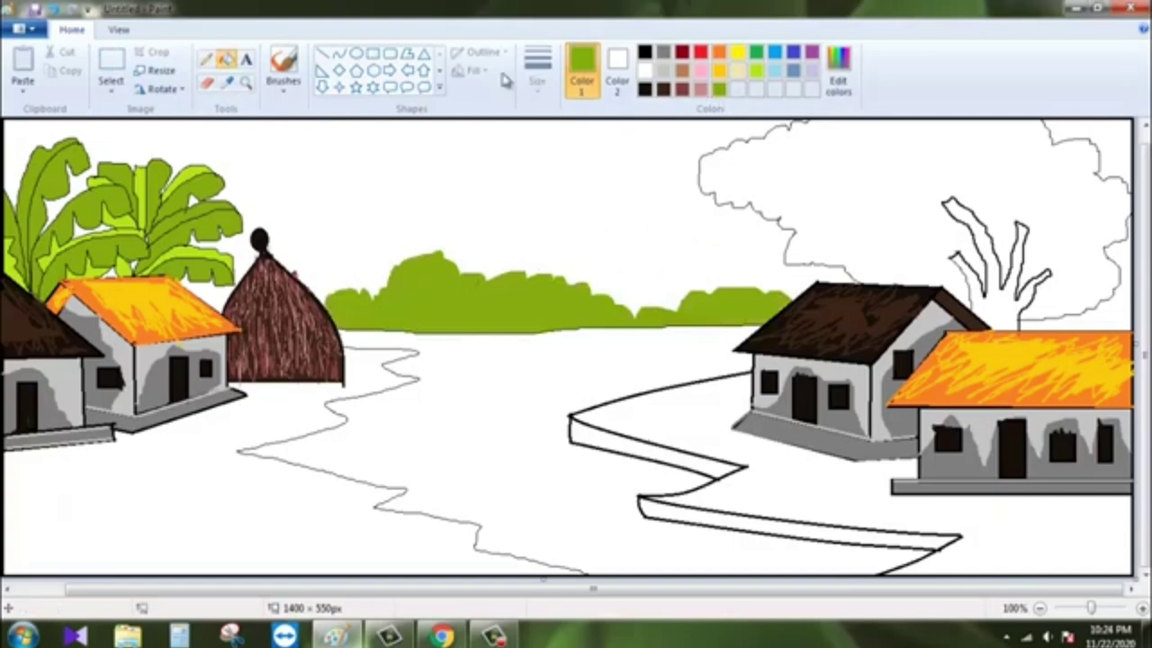
{"action": "left_click", "coordinate": [789, 171]}
{"action": "left_click", "coordinate": [664, 89]}
{"action": "left_click", "coordinate": [1007, 301]}
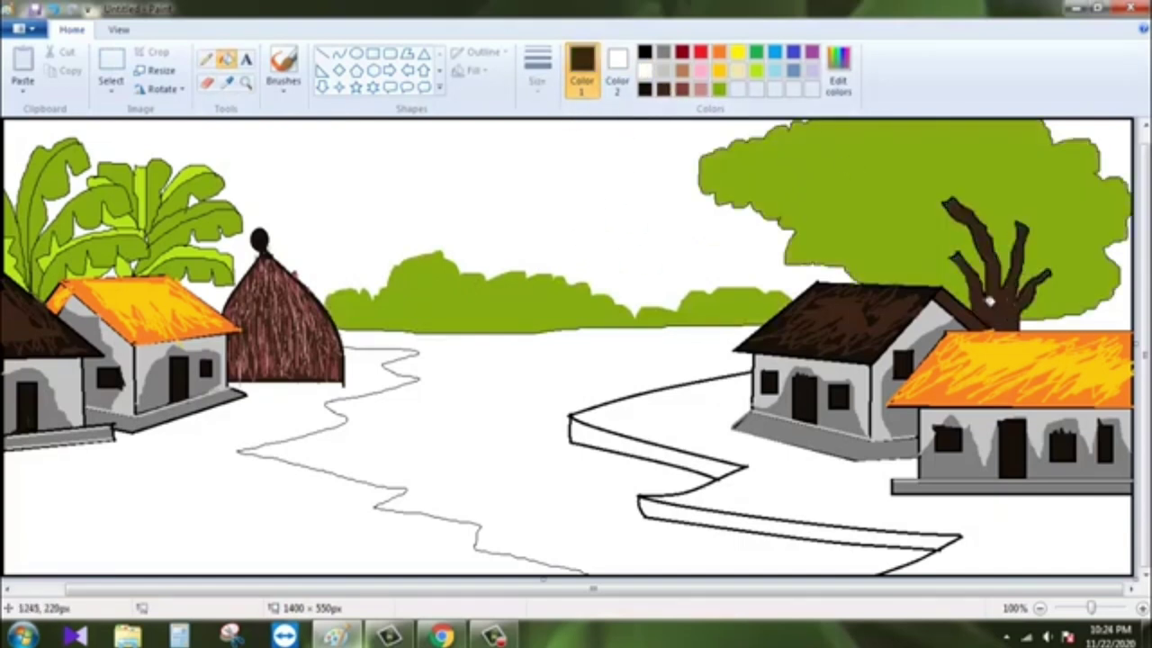
{"action": "left_click", "coordinate": [284, 83]}
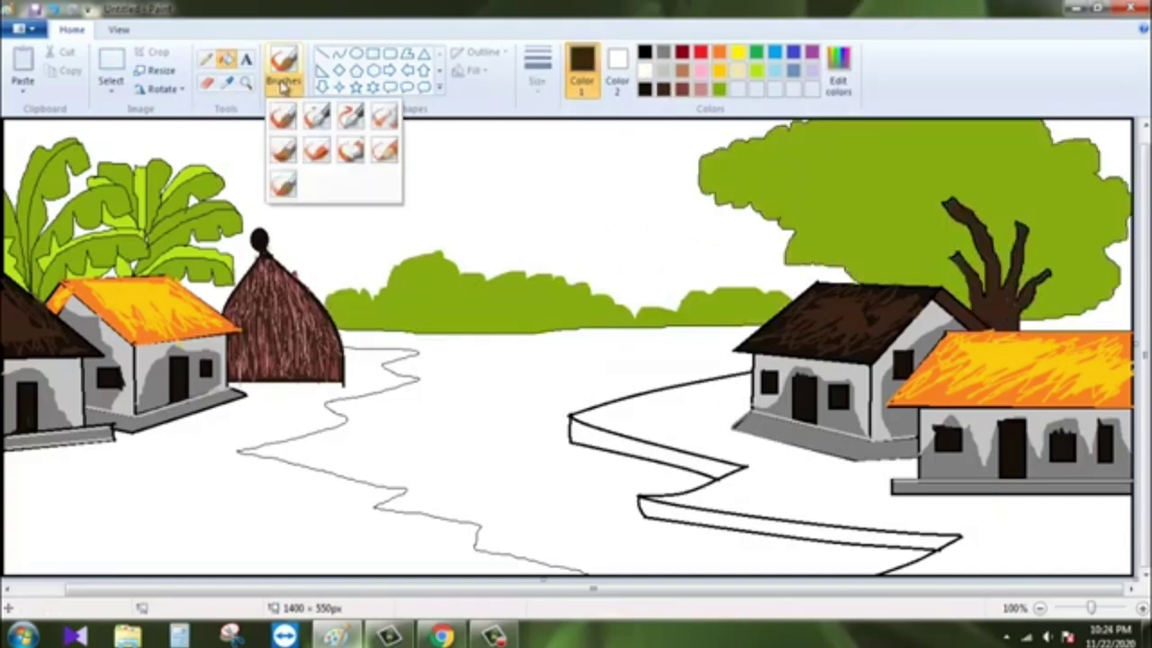
- Airbrush the tree canopy with a custom dark green, then lighter olive green on top
{"action": "left_click", "coordinate": [383, 150]}
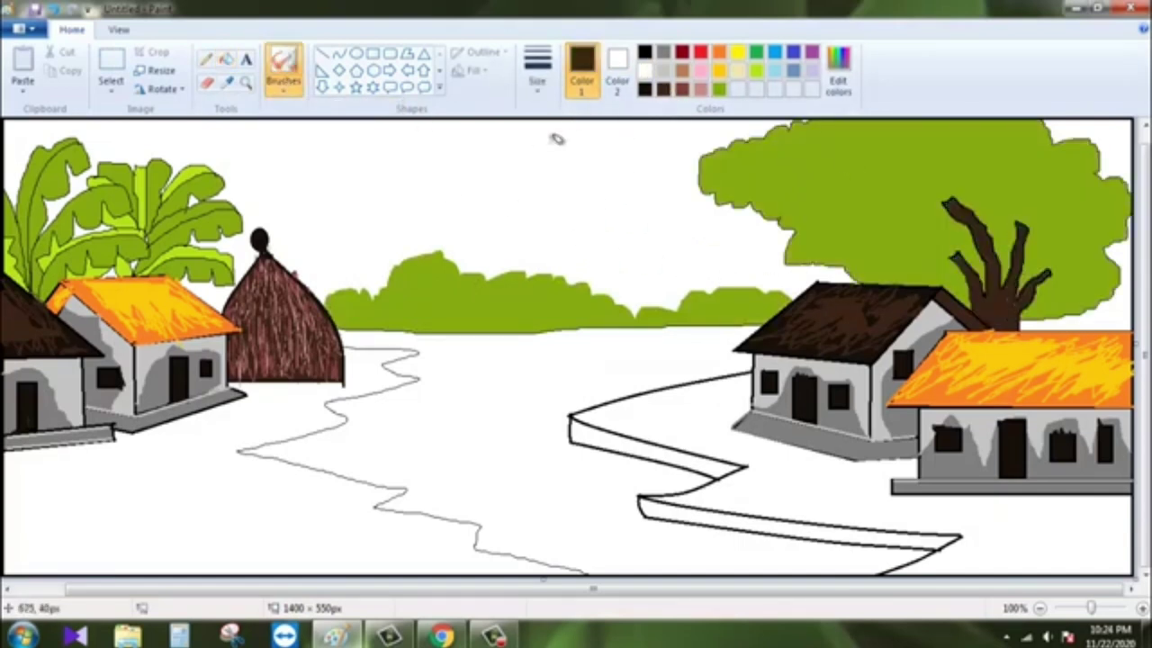
{"action": "left_click", "coordinate": [536, 72]}
{"action": "left_click", "coordinate": [576, 184]}
{"action": "left_click", "coordinate": [837, 67]}
{"action": "left_click", "coordinate": [464, 302]}
{"action": "left_click", "coordinate": [441, 432]}
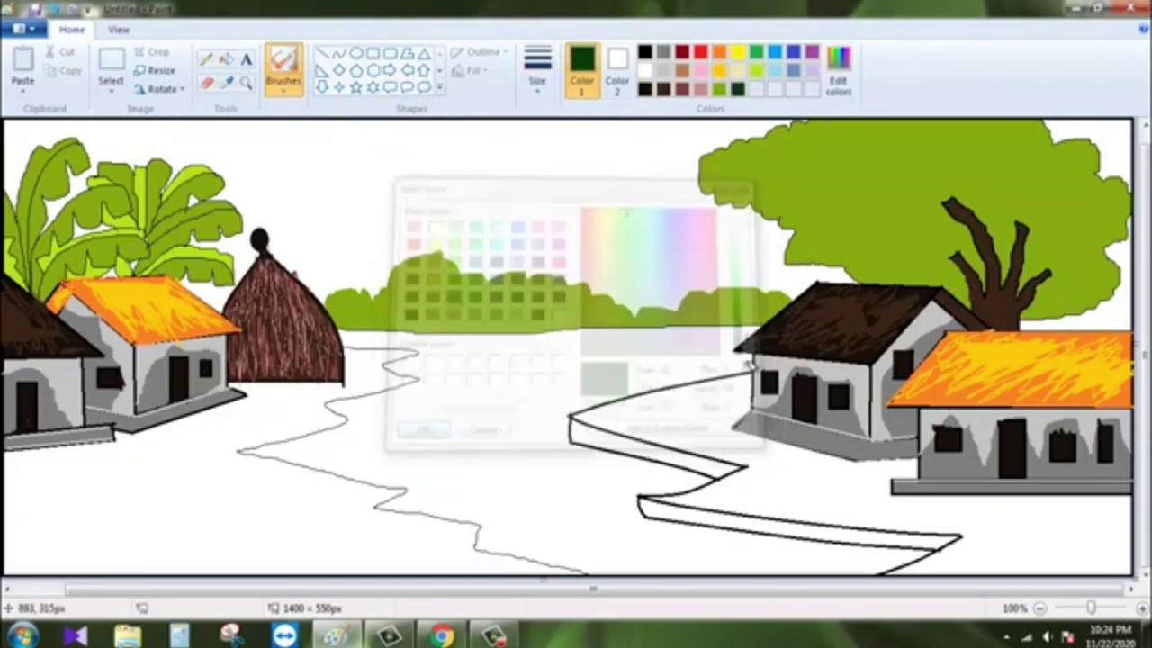
{"action": "mouse_move", "coordinate": [904, 232]}
{"action": "left_mouse_down"}
{"action": "mouse_move", "coordinate": [945, 239]}
{"action": "mouse_move", "coordinate": [866, 270]}
{"action": "mouse_move", "coordinate": [791, 236]}
{"action": "mouse_move", "coordinate": [765, 202]}
{"action": "mouse_move", "coordinate": [725, 186]}
{"action": "mouse_move", "coordinate": [720, 167]}
{"action": "mouse_move", "coordinate": [792, 153]}
{"action": "mouse_move", "coordinate": [866, 210]}
{"action": "mouse_move", "coordinate": [900, 174]}
{"action": "mouse_move", "coordinate": [879, 174]}
{"action": "mouse_move", "coordinate": [859, 135]}
{"action": "mouse_move", "coordinate": [877, 184]}
{"action": "mouse_move", "coordinate": [791, 193]}
{"action": "mouse_move", "coordinate": [805, 150]}
{"action": "mouse_move", "coordinate": [864, 236]}
{"action": "mouse_move", "coordinate": [945, 131]}
{"action": "mouse_move", "coordinate": [993, 129]}
{"action": "mouse_move", "coordinate": [1026, 171]}
{"action": "mouse_move", "coordinate": [954, 180]}
{"action": "mouse_move", "coordinate": [945, 207]}
{"action": "mouse_move", "coordinate": [1004, 245]}
{"action": "mouse_move", "coordinate": [1012, 193]}
{"action": "mouse_move", "coordinate": [1066, 162]}
{"action": "mouse_move", "coordinate": [1098, 171]}
{"action": "mouse_move", "coordinate": [1110, 232]}
{"action": "mouse_move", "coordinate": [1044, 203]}
{"action": "mouse_move", "coordinate": [1034, 306]}
{"action": "mouse_move", "coordinate": [1084, 293]}
{"action": "mouse_move", "coordinate": [1112, 270]}
{"action": "mouse_move", "coordinate": [990, 171]}
{"action": "mouse_move", "coordinate": [891, 212]}
{"action": "mouse_move", "coordinate": [945, 239]}
{"action": "mouse_move", "coordinate": [877, 216]}
{"action": "mouse_move", "coordinate": [956, 170]}
{"action": "left_mouse_up"}
{"action": "left_click", "coordinate": [719, 88]}
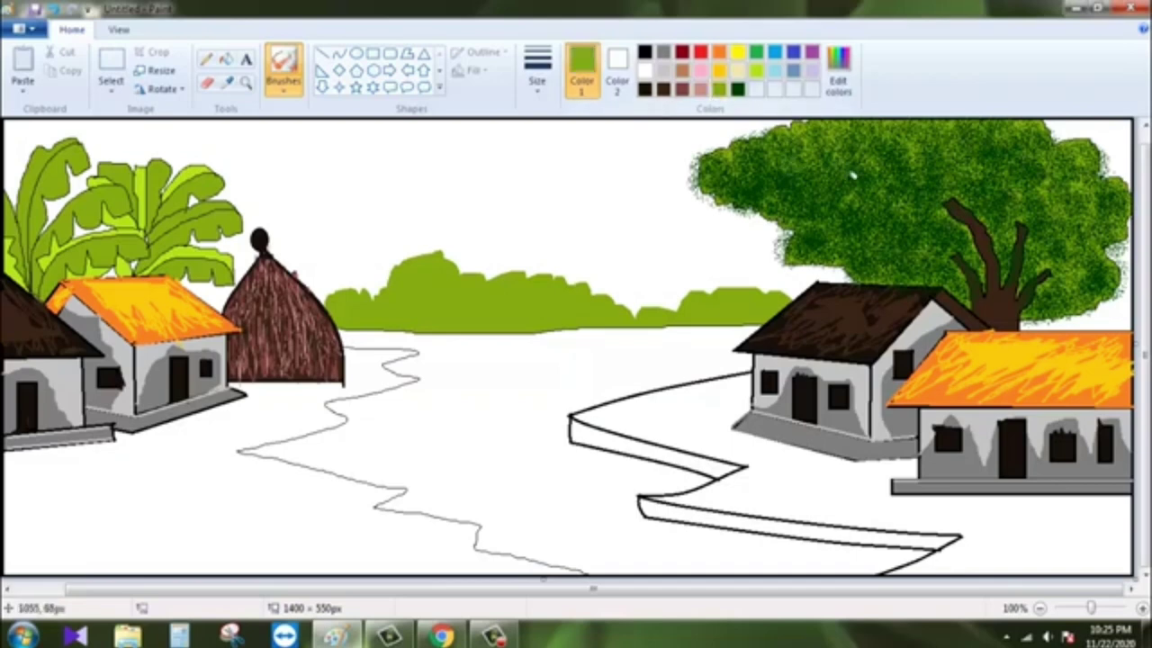
{"action": "mouse_move", "coordinate": [749, 185]}
{"action": "left_mouse_down"}
{"action": "mouse_move", "coordinate": [936, 144]}
{"action": "mouse_move", "coordinate": [1026, 153]}
{"action": "mouse_move", "coordinate": [1070, 171]}
{"action": "mouse_move", "coordinate": [1087, 243]}
{"action": "left_mouse_up"}
- Choose a dark green and spray it over the right and centre of the tree canopy
{"action": "left_click", "coordinate": [838, 68]}
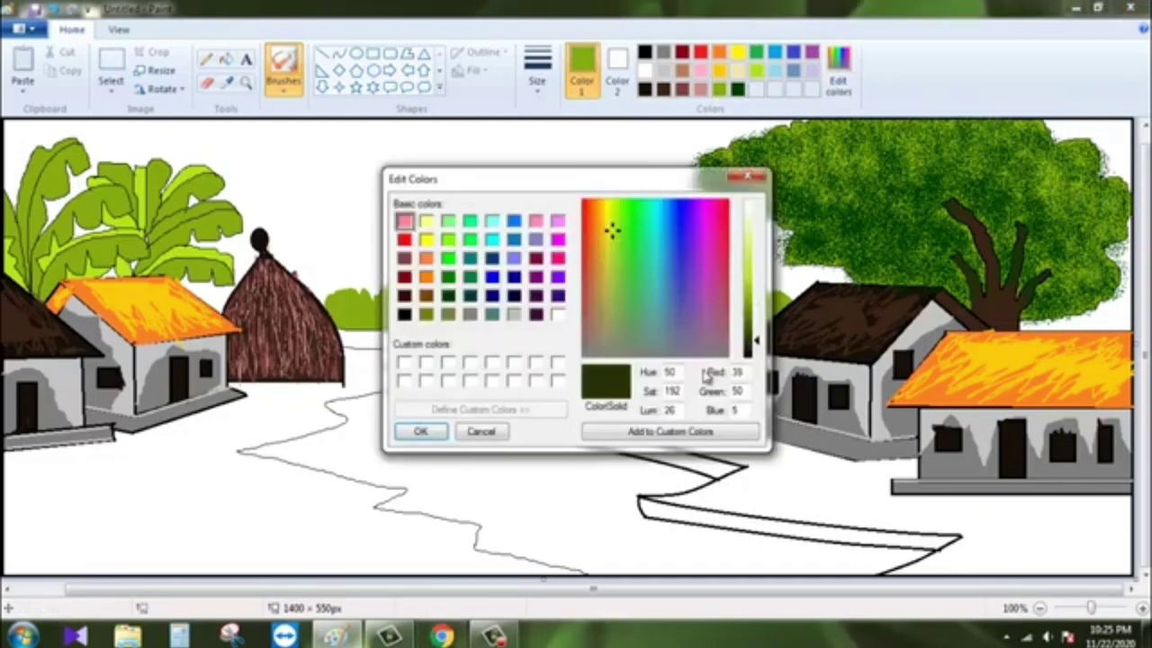
{"action": "left_click", "coordinate": [447, 295]}
{"action": "left_click", "coordinate": [420, 431]}
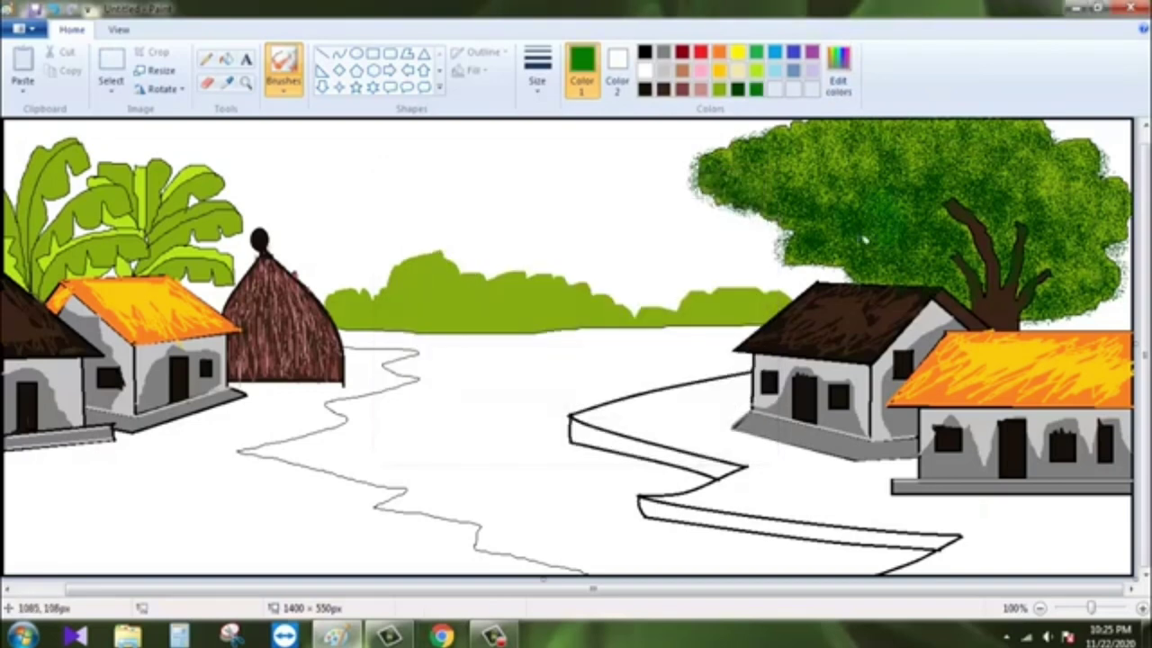
{"action": "mouse_move", "coordinate": [830, 169]}
{"action": "left_mouse_down"}
{"action": "mouse_move", "coordinate": [801, 167]}
{"action": "mouse_move", "coordinate": [857, 186]}
{"action": "mouse_move", "coordinate": [914, 165]}
{"action": "left_mouse_up"}
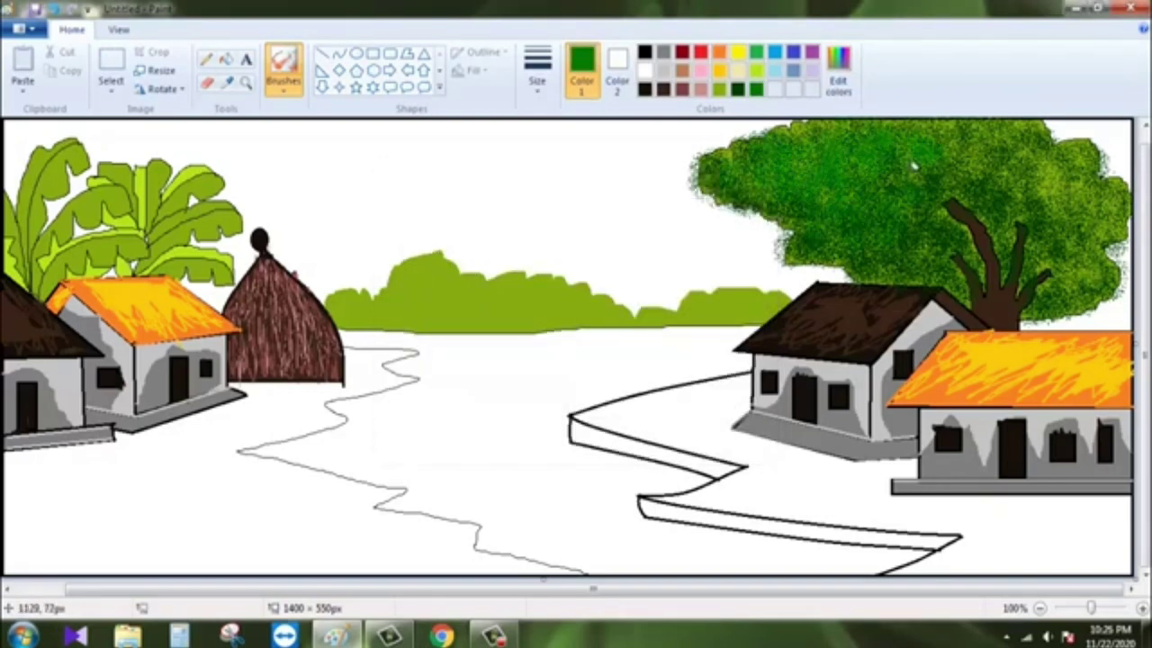
{"action": "mouse_move", "coordinate": [1009, 183]}
{"action": "left_mouse_down"}
{"action": "mouse_move", "coordinate": [1055, 162]}
{"action": "mouse_move", "coordinate": [1087, 213]}
{"action": "mouse_move", "coordinate": [1076, 281]}
{"action": "left_mouse_up"}
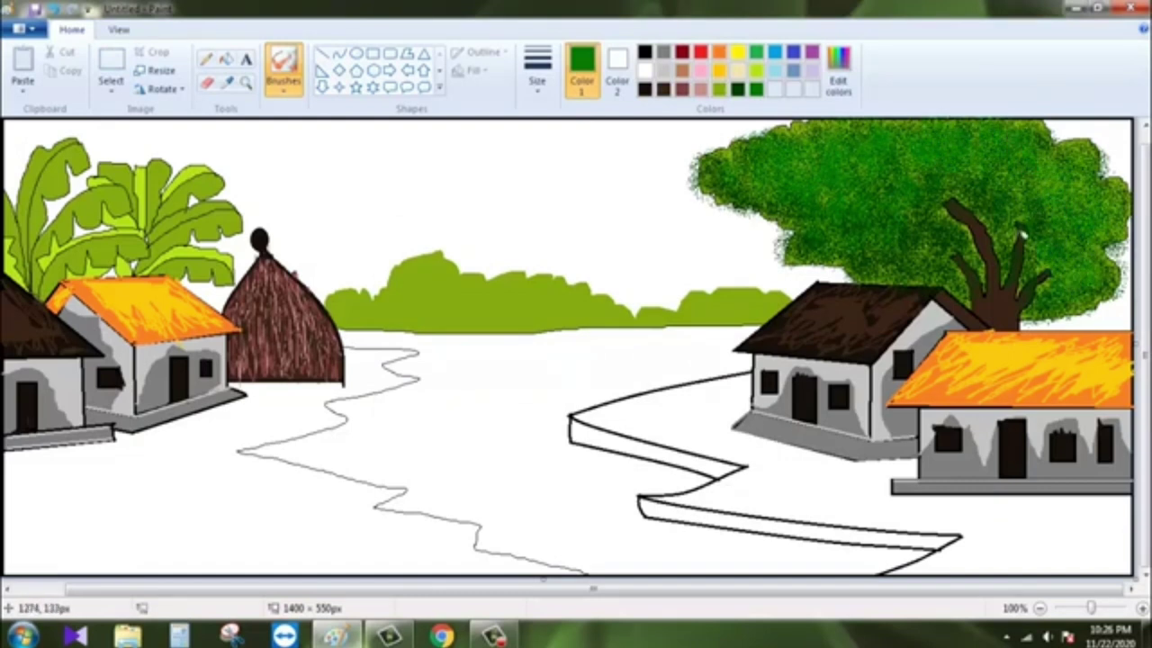
{"action": "mouse_move", "coordinate": [862, 243]}
{"action": "left_mouse_down"}
{"action": "mouse_move", "coordinate": [806, 254]}
{"action": "mouse_move", "coordinate": [736, 205]}
{"action": "mouse_move", "coordinate": [704, 164]}
{"action": "mouse_move", "coordinate": [918, 115]}
{"action": "mouse_move", "coordinate": [963, 184]}
{"action": "mouse_move", "coordinate": [1031, 166]}
{"action": "left_mouse_up"}
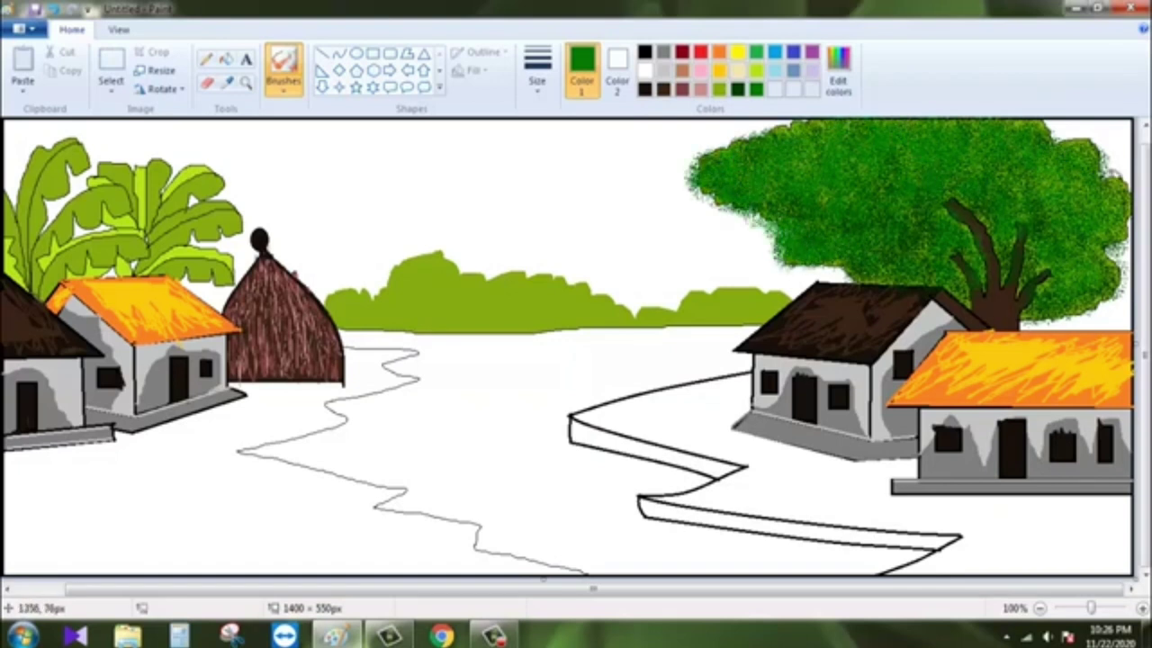
- Spray dark green across the upper canopy and the left horizon bushes
{"action": "left_click", "coordinate": [756, 89]}
{"action": "mouse_move", "coordinate": [754, 167]}
{"action": "left_mouse_down"}
{"action": "mouse_move", "coordinate": [909, 144]}
{"action": "mouse_move", "coordinate": [1044, 162]}
{"action": "mouse_move", "coordinate": [1094, 180]}
{"action": "mouse_move", "coordinate": [1070, 225]}
{"action": "mouse_move", "coordinate": [1080, 270]}
{"action": "mouse_move", "coordinate": [999, 234]}
{"action": "mouse_move", "coordinate": [943, 261]}
{"action": "mouse_move", "coordinate": [776, 221]}
{"action": "mouse_move", "coordinate": [761, 147]}
{"action": "left_mouse_up"}
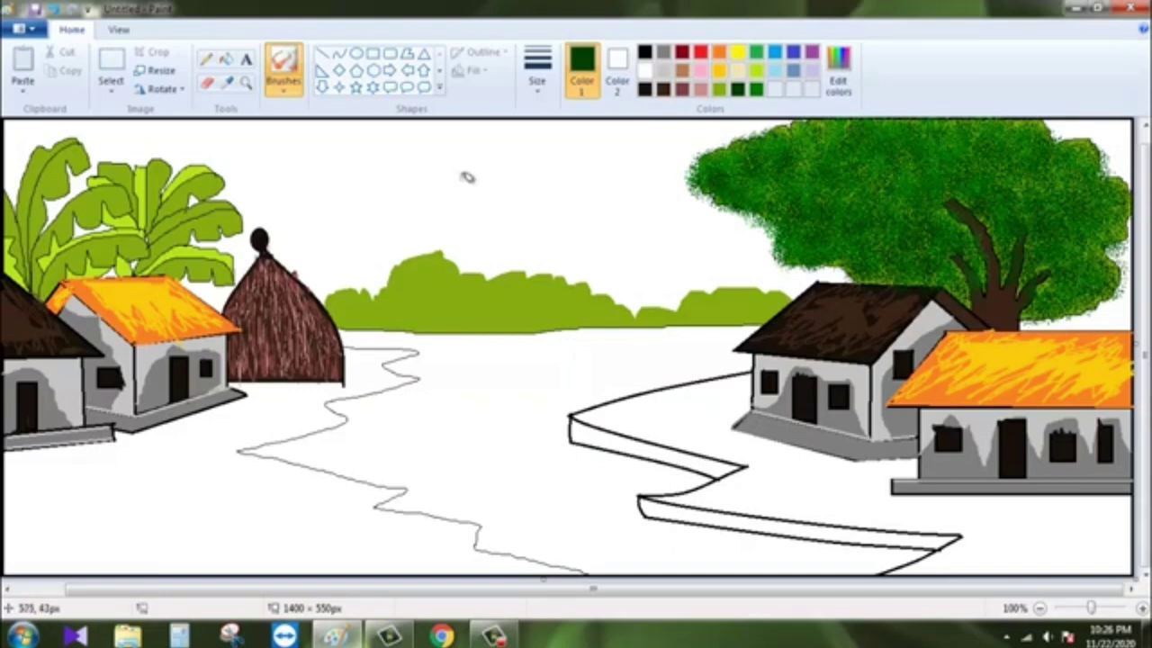
{"action": "left_click", "coordinate": [455, 317]}
{"action": "mouse_move", "coordinate": [509, 295]}
{"action": "left_mouse_down"}
{"action": "mouse_move", "coordinate": [342, 310]}
{"action": "mouse_move", "coordinate": [428, 293]}
{"action": "mouse_move", "coordinate": [432, 270]}
{"action": "mouse_move", "coordinate": [468, 288]}
{"action": "mouse_move", "coordinate": [535, 268]}
{"action": "mouse_move", "coordinate": [540, 315]}
{"action": "mouse_move", "coordinate": [739, 311]}
{"action": "mouse_move", "coordinate": [548, 319]}
{"action": "mouse_move", "coordinate": [410, 301]}
{"action": "mouse_move", "coordinate": [538, 282]}
{"action": "mouse_move", "coordinate": [700, 305]}
{"action": "left_mouse_up"}
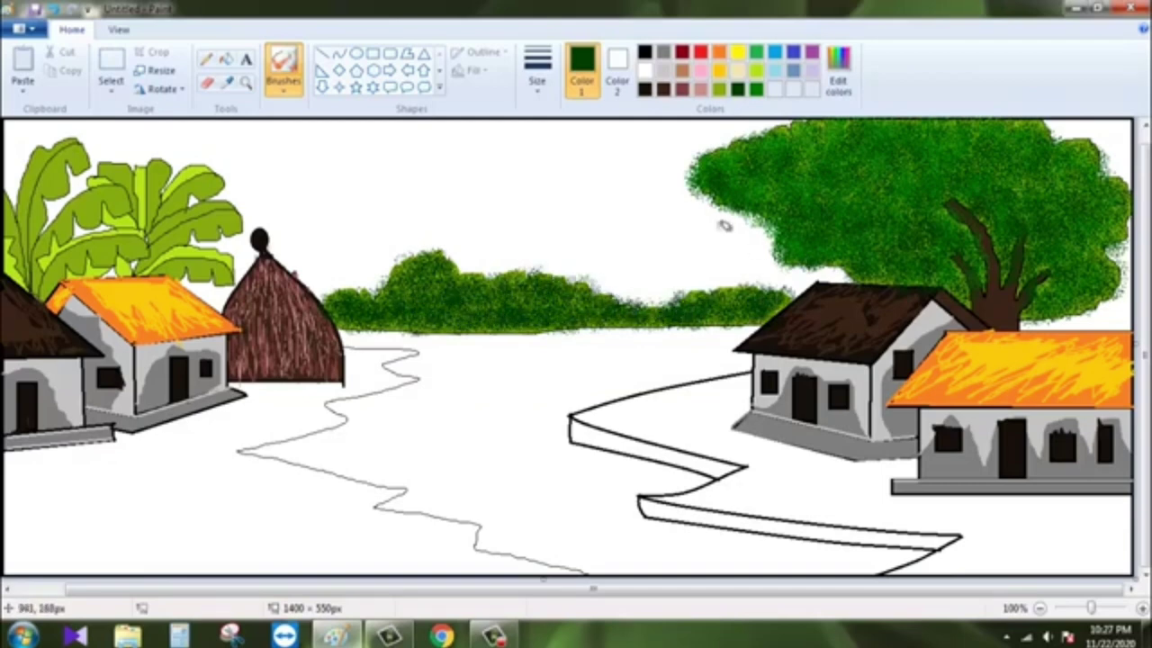
- With a thinner second width in red, dot red flowers onto the bushes
{"action": "left_click", "coordinate": [284, 90]}
{"action": "left_click", "coordinate": [537, 81]}
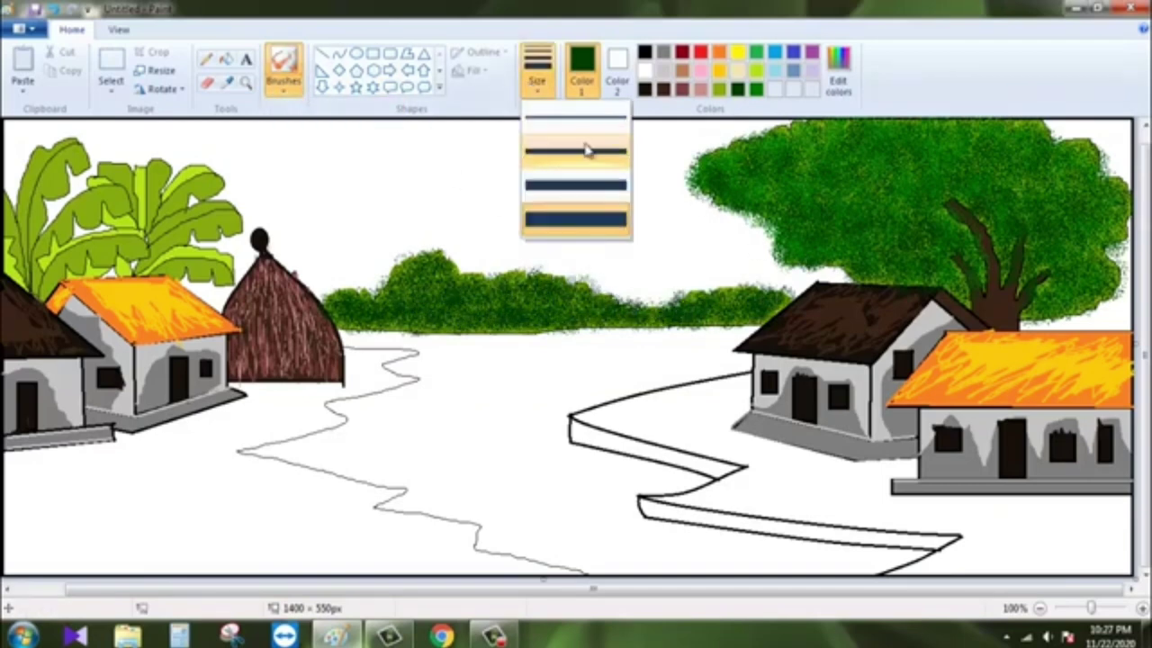
{"action": "left_click", "coordinate": [585, 150]}
{"action": "left_click", "coordinate": [701, 51]}
{"action": "left_click", "coordinate": [441, 284]}
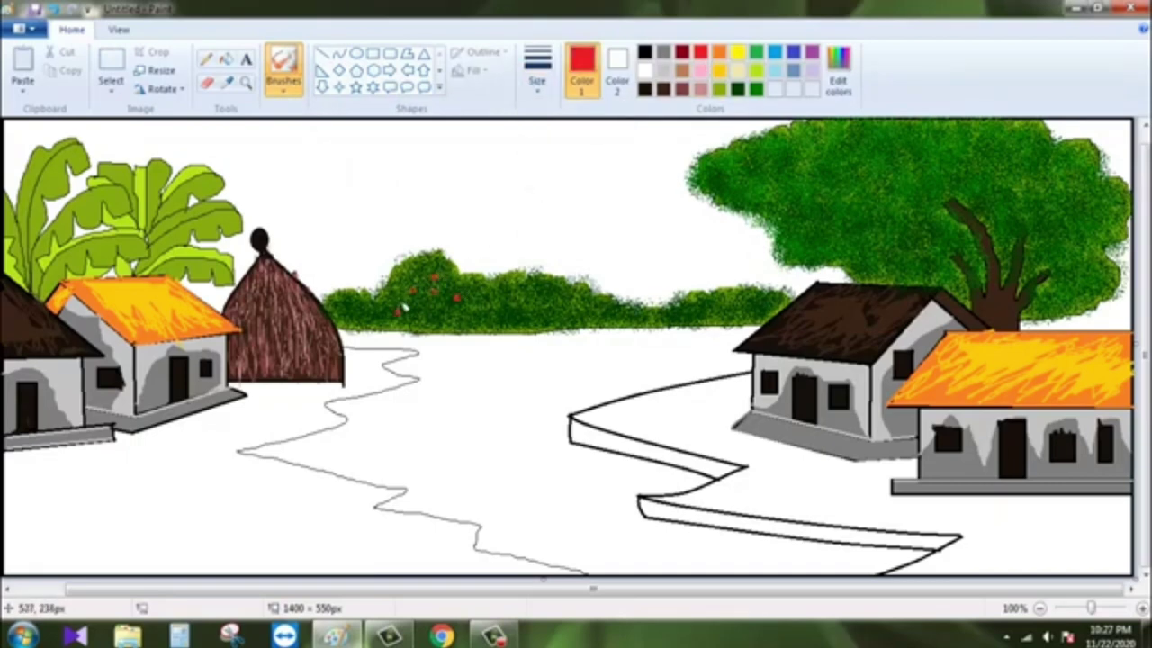
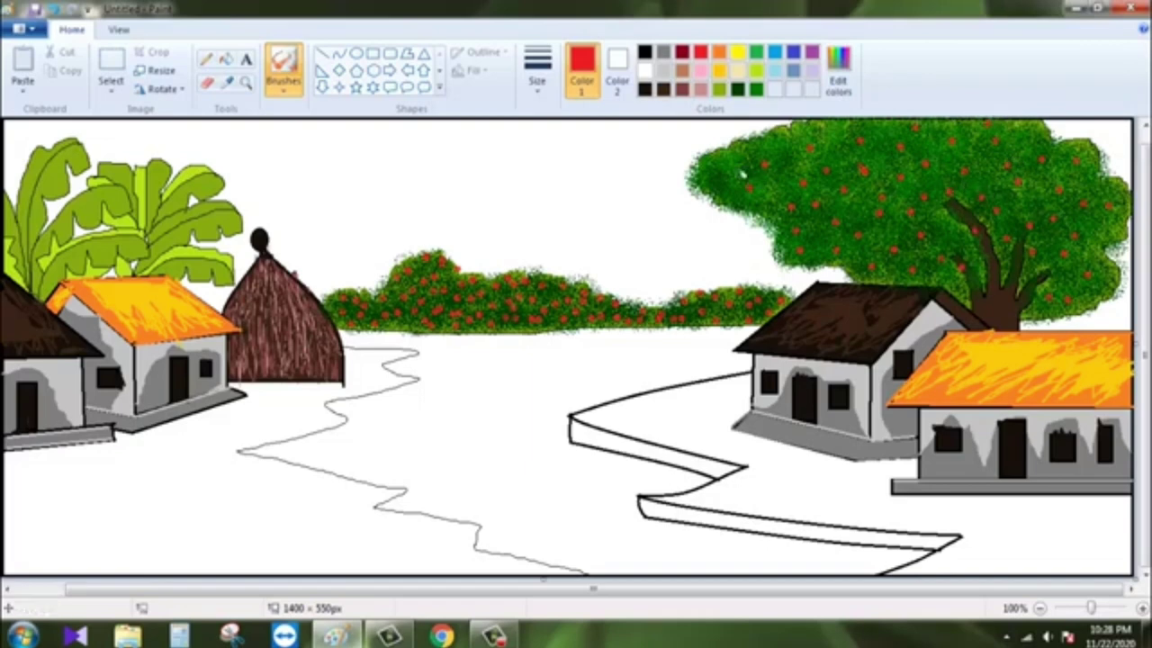
- Dab orange fruit dots onto the big right-hand tree's canopy
{"action": "left_click", "coordinate": [718, 52]}
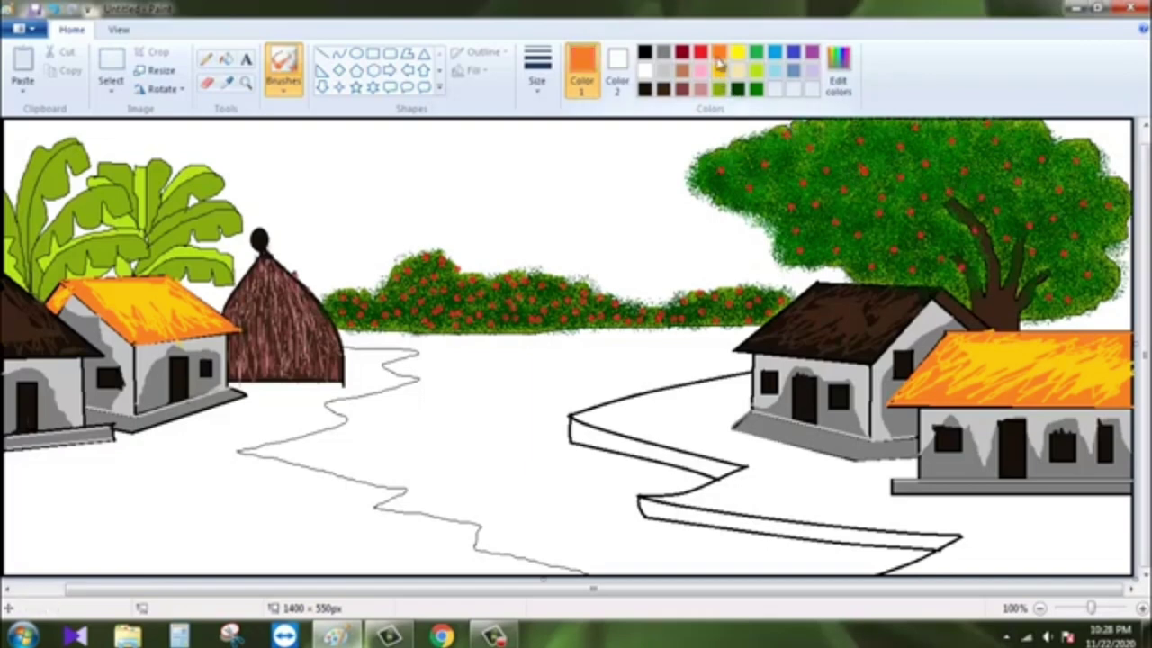
{"action": "left_click", "coordinate": [770, 192]}
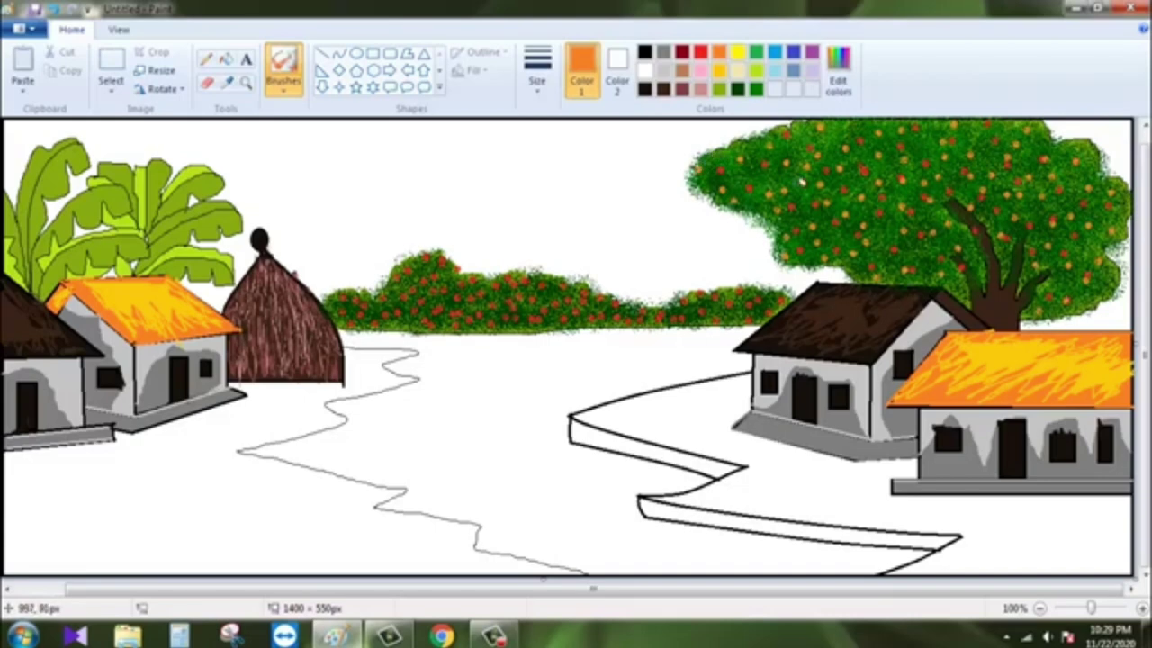
- Fill the left-bank ground with dark green
{"action": "left_click", "coordinate": [226, 60]}
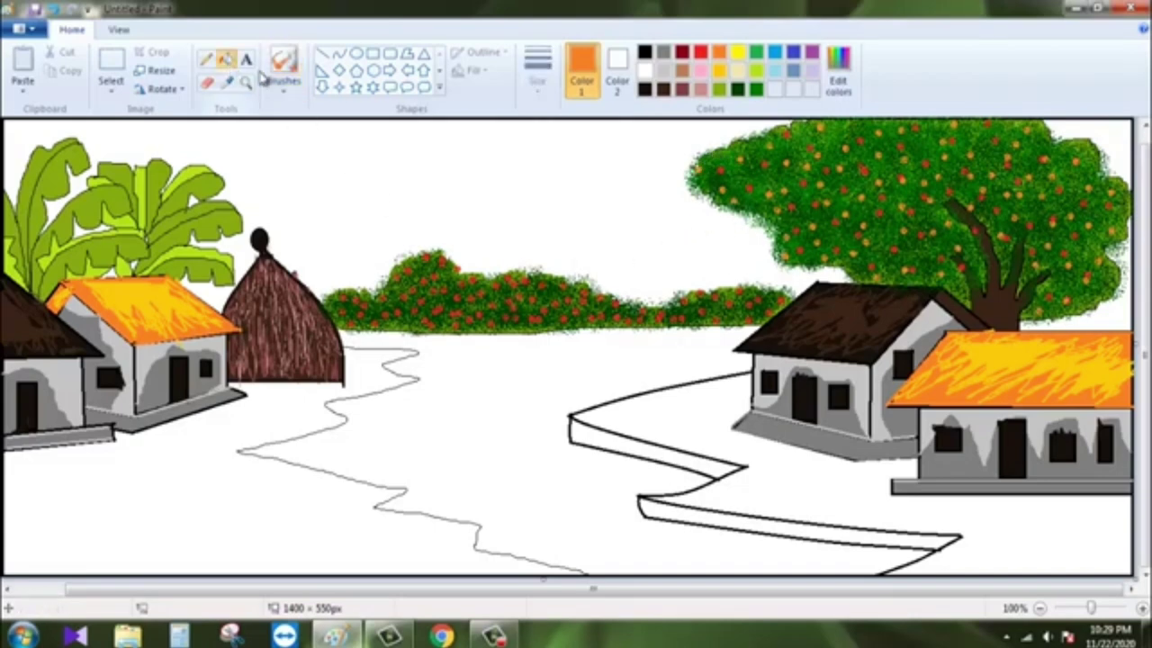
{"action": "left_click", "coordinate": [757, 89]}
{"action": "left_click", "coordinate": [189, 505]}
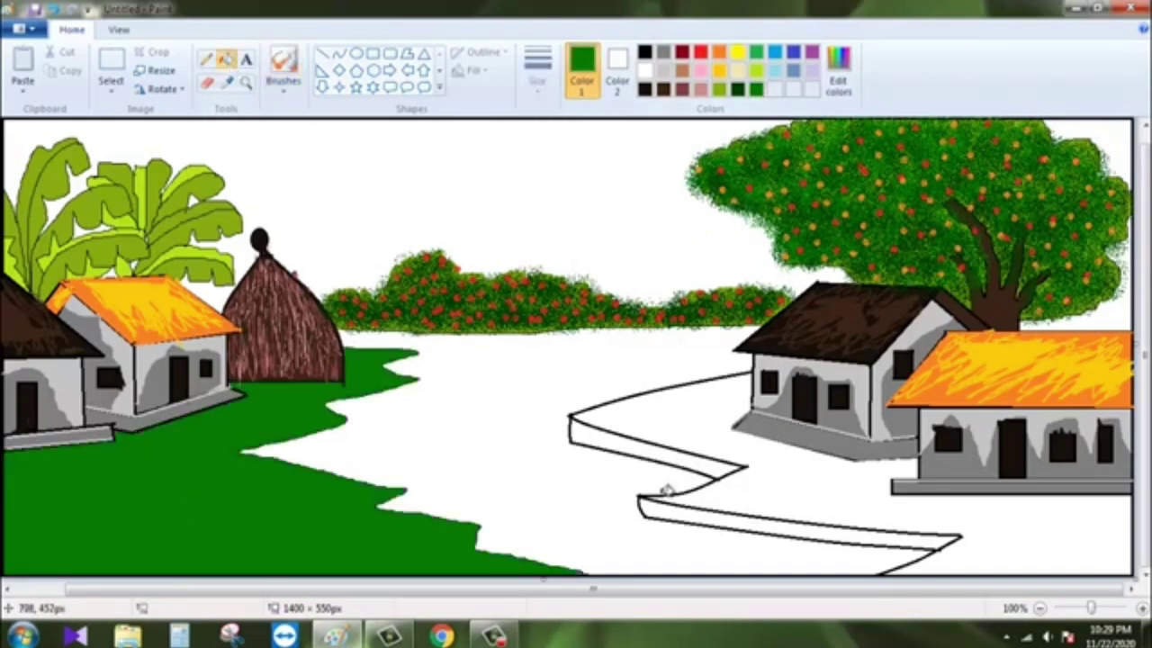
- Refill the left-bank ground with a brighter green
{"action": "left_click", "coordinate": [283, 85]}
{"action": "left_click", "coordinate": [205, 60]}
{"action": "left_click", "coordinate": [839, 76]}
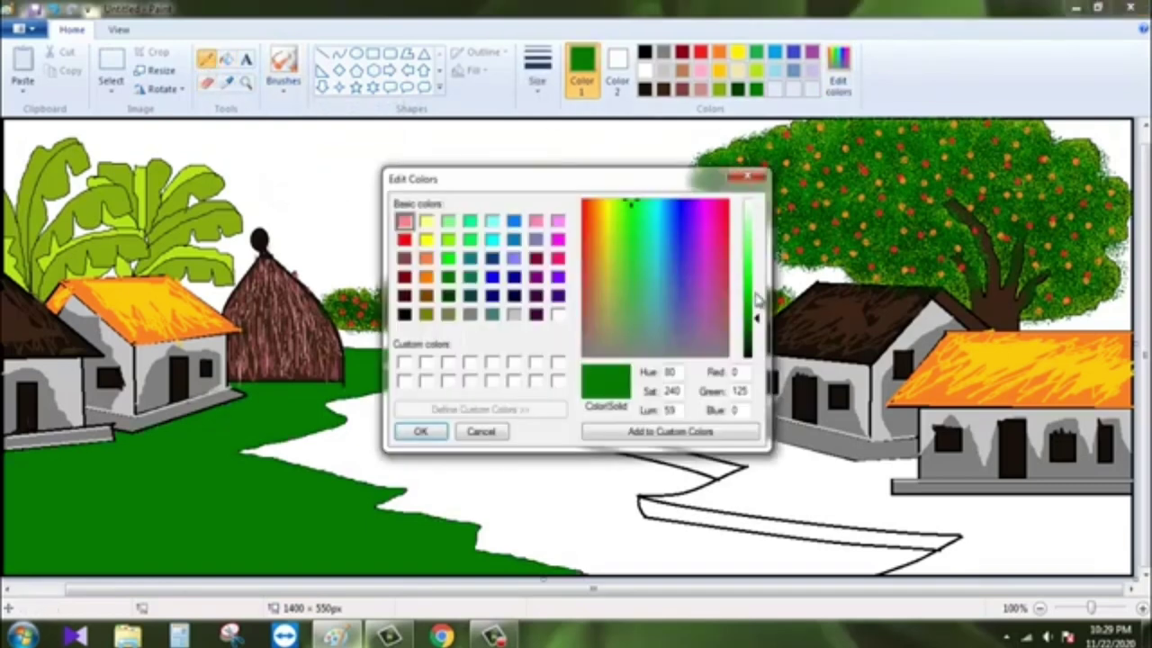
{"action": "left_click", "coordinate": [481, 430]}
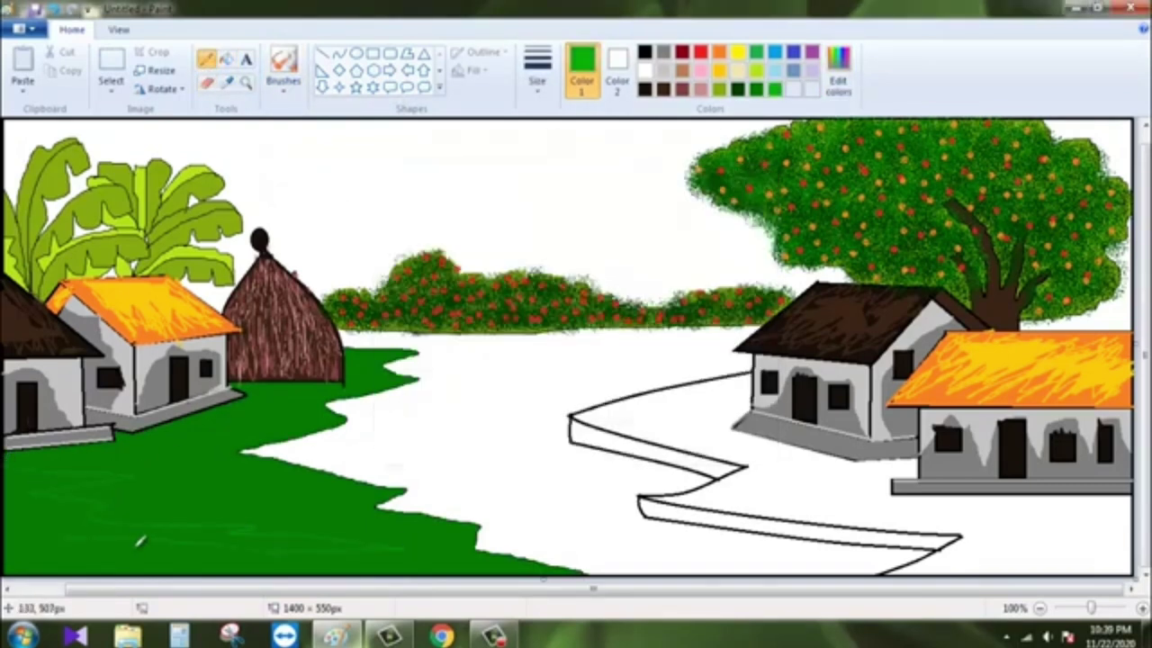
{"action": "left_click", "coordinate": [226, 59]}
{"action": "left_click", "coordinate": [27, 520]}
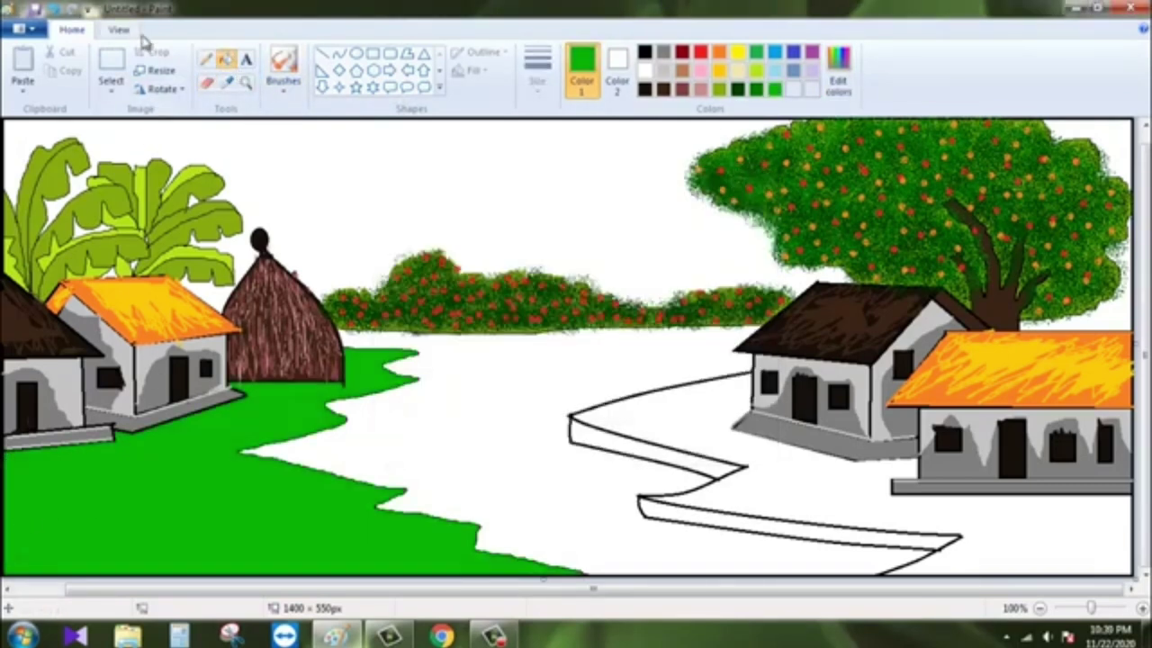
{"action": "left_click", "coordinate": [205, 60]}
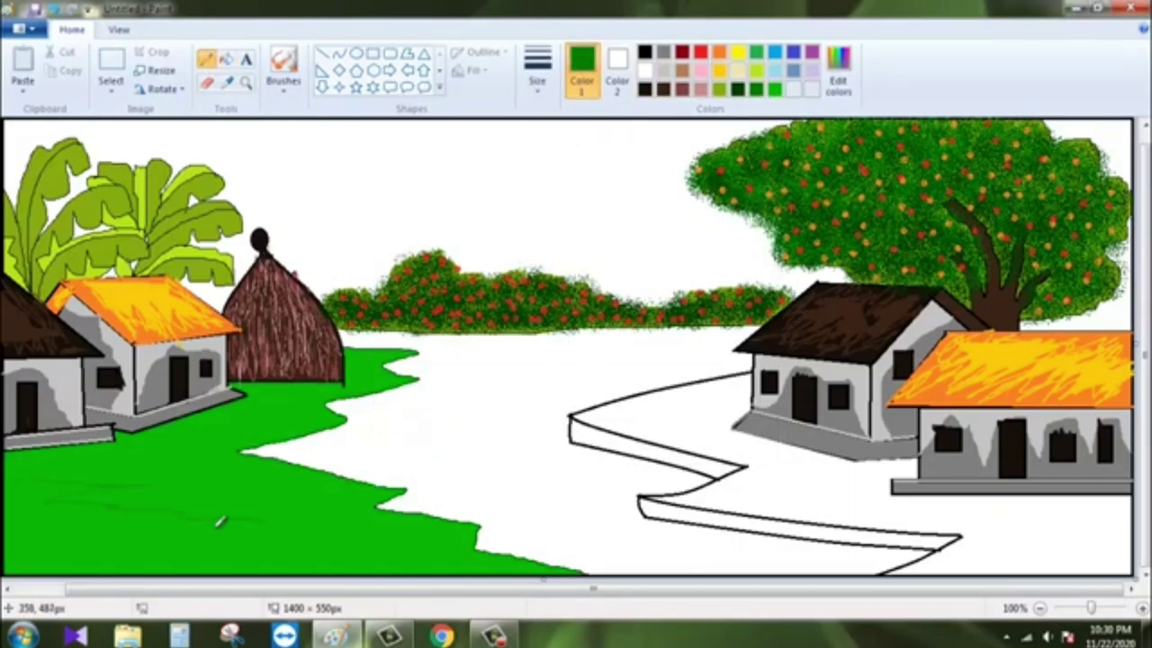
- Fill darker green shadow bands across the lower-left and middle grass
{"action": "left_click", "coordinate": [226, 59]}
{"action": "left_click", "coordinate": [77, 553]}
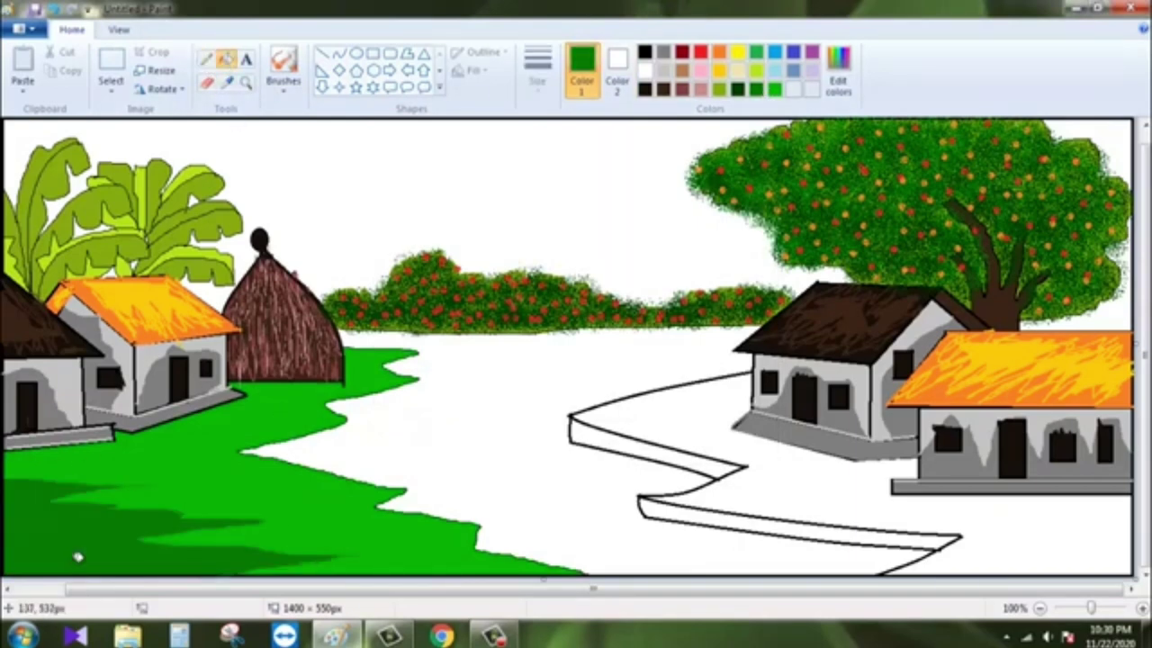
{"action": "left_click", "coordinate": [205, 59]}
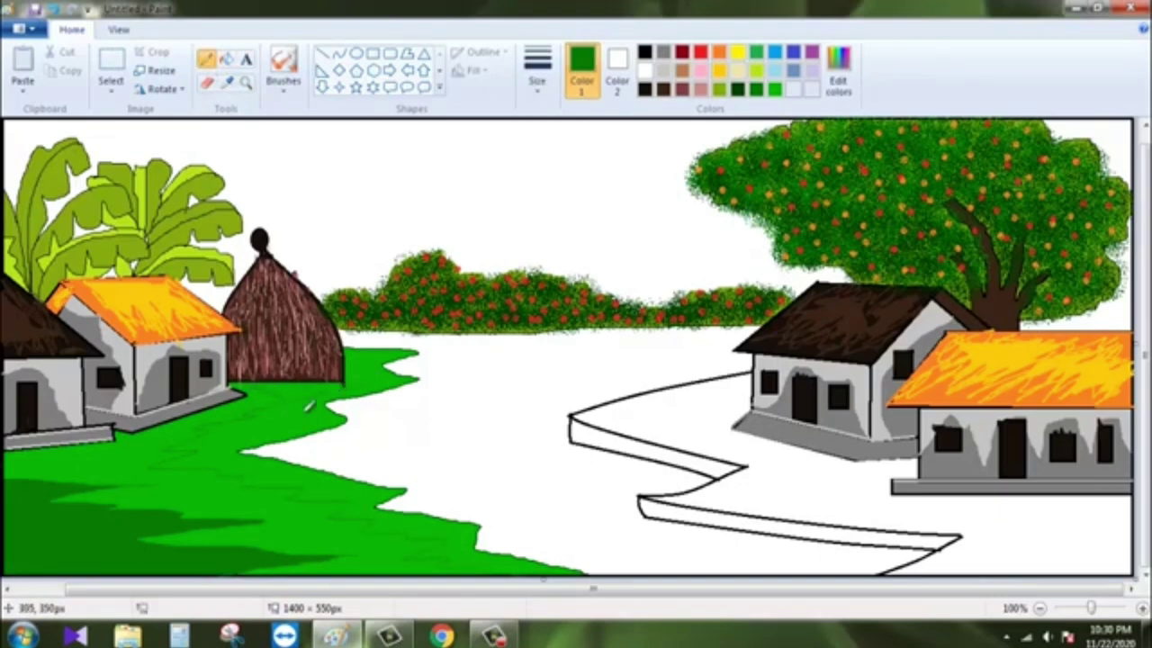
{"action": "left_click", "coordinate": [226, 60]}
{"action": "left_click", "coordinate": [241, 438]}
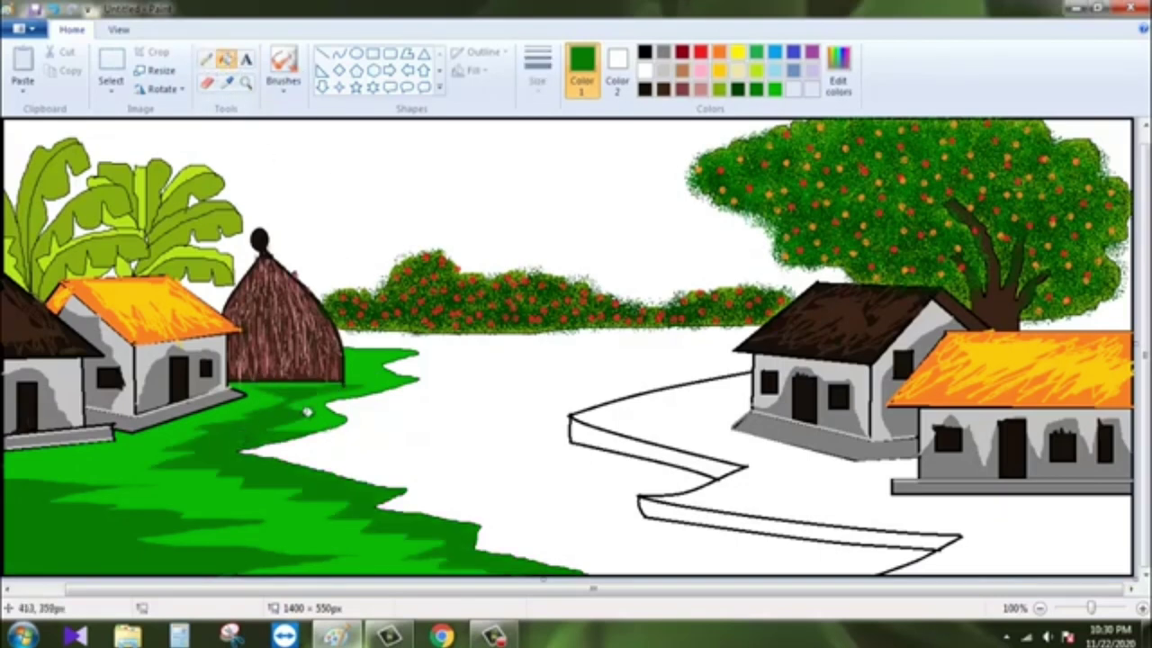
{"action": "left_click", "coordinate": [282, 85]}
- Paint thick dark-green textured strokes along the grass edges, lower-left corner and below the hut
{"action": "left_click", "coordinate": [396, 130]}
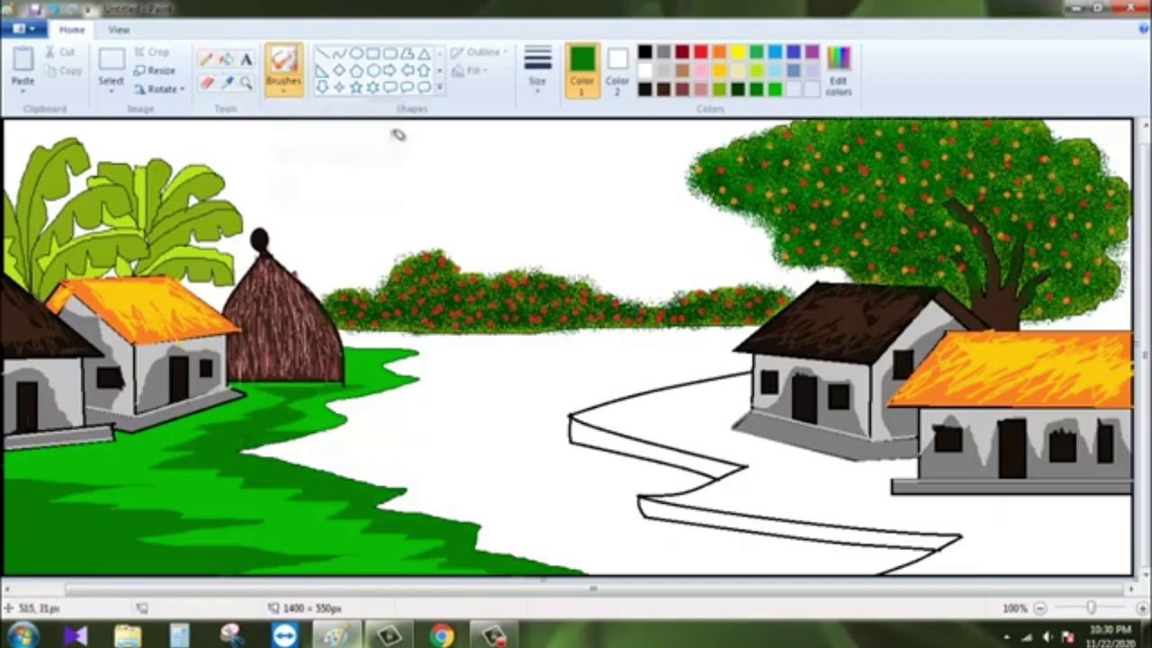
{"action": "left_click", "coordinate": [737, 89]}
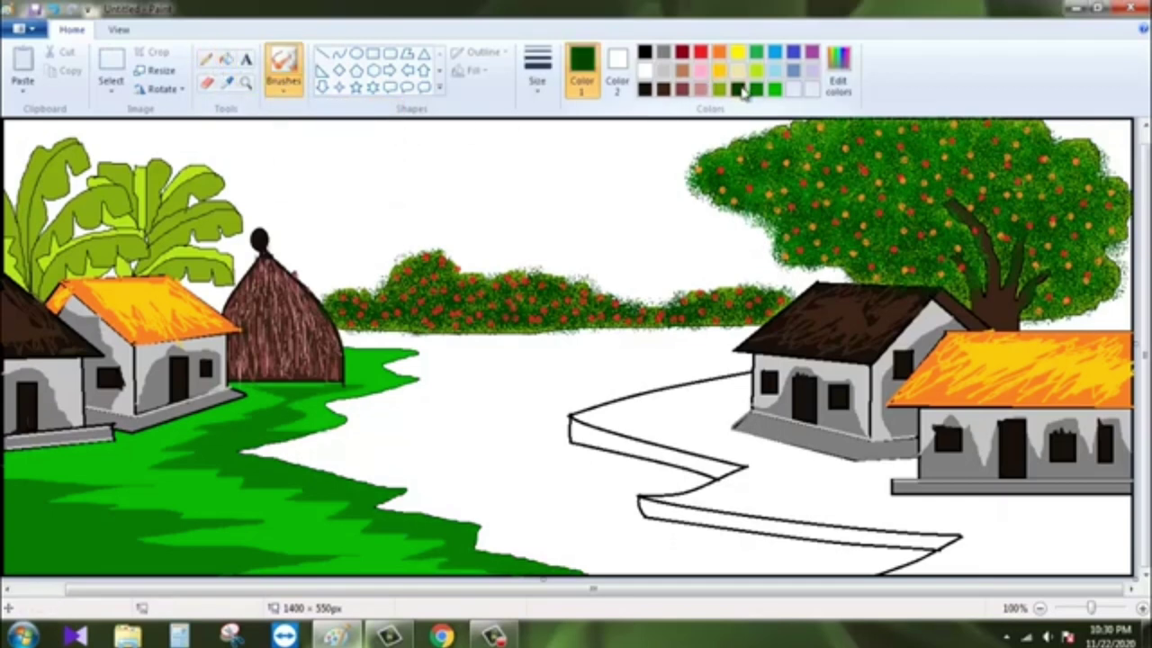
{"action": "left_click", "coordinate": [537, 81]}
{"action": "left_click", "coordinate": [552, 227]}
{"action": "mouse_move", "coordinate": [54, 522]}
{"action": "left_mouse_down"}
{"action": "mouse_move", "coordinate": [39, 488]}
{"action": "mouse_move", "coordinate": [13, 520]}
{"action": "mouse_move", "coordinate": [7, 504]}
{"action": "mouse_move", "coordinate": [31, 486]}
{"action": "mouse_move", "coordinate": [85, 491]}
{"action": "mouse_move", "coordinate": [54, 557]}
{"action": "mouse_move", "coordinate": [131, 518]}
{"action": "mouse_move", "coordinate": [114, 565]}
{"action": "mouse_move", "coordinate": [201, 560]}
{"action": "mouse_move", "coordinate": [65, 547]}
{"action": "left_mouse_up"}
{"action": "mouse_move", "coordinate": [16, 468]}
{"action": "left_mouse_down"}
{"action": "mouse_move", "coordinate": [36, 466]}
{"action": "mouse_move", "coordinate": [54, 492]}
{"action": "left_mouse_up"}
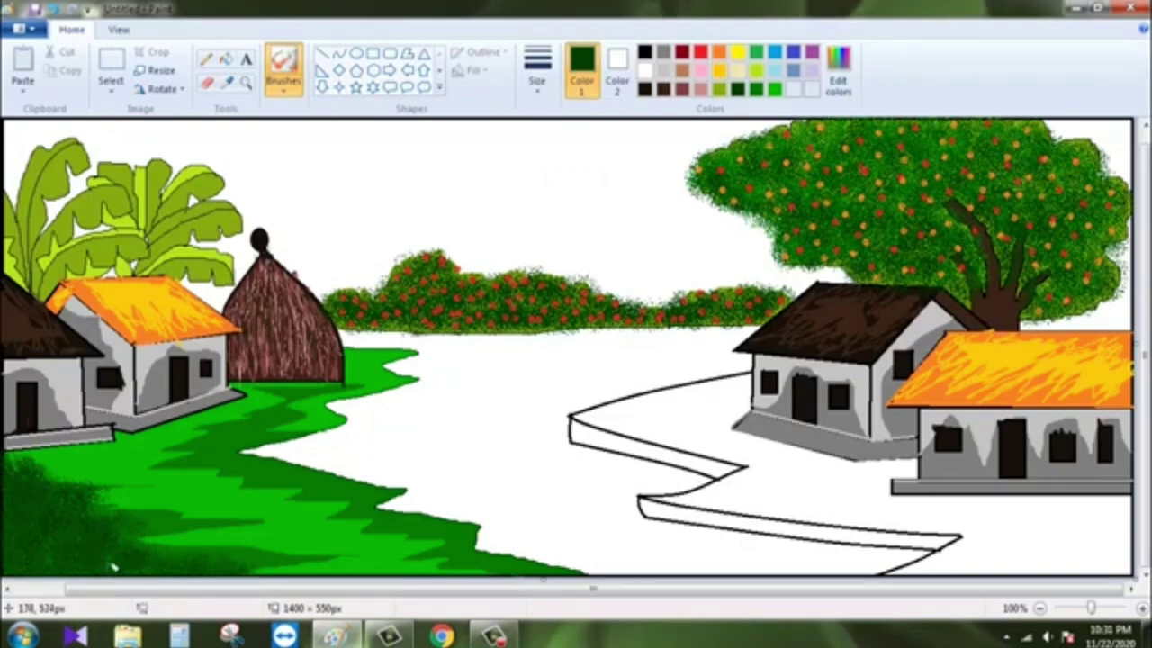
{"action": "mouse_move", "coordinate": [261, 382]}
{"action": "left_mouse_down"}
{"action": "mouse_move", "coordinate": [329, 416]}
{"action": "mouse_move", "coordinate": [290, 421]}
{"action": "mouse_move", "coordinate": [280, 387]}
{"action": "mouse_move", "coordinate": [329, 379]}
{"action": "mouse_move", "coordinate": [345, 412]}
{"action": "mouse_move", "coordinate": [189, 453]}
{"action": "mouse_move", "coordinate": [396, 495]}
{"action": "mouse_move", "coordinate": [376, 504]}
{"action": "mouse_move", "coordinate": [412, 525]}
{"action": "mouse_move", "coordinate": [478, 527]}
{"action": "mouse_move", "coordinate": [433, 518]}
{"action": "mouse_move", "coordinate": [466, 563]}
{"action": "mouse_move", "coordinate": [525, 570]}
{"action": "left_mouse_up"}
{"action": "mouse_move", "coordinate": [387, 396]}
{"action": "left_mouse_down"}
{"action": "mouse_move", "coordinate": [360, 385]}
{"action": "mouse_move", "coordinate": [373, 365]}
{"action": "mouse_move", "coordinate": [359, 344]}
{"action": "left_mouse_up"}
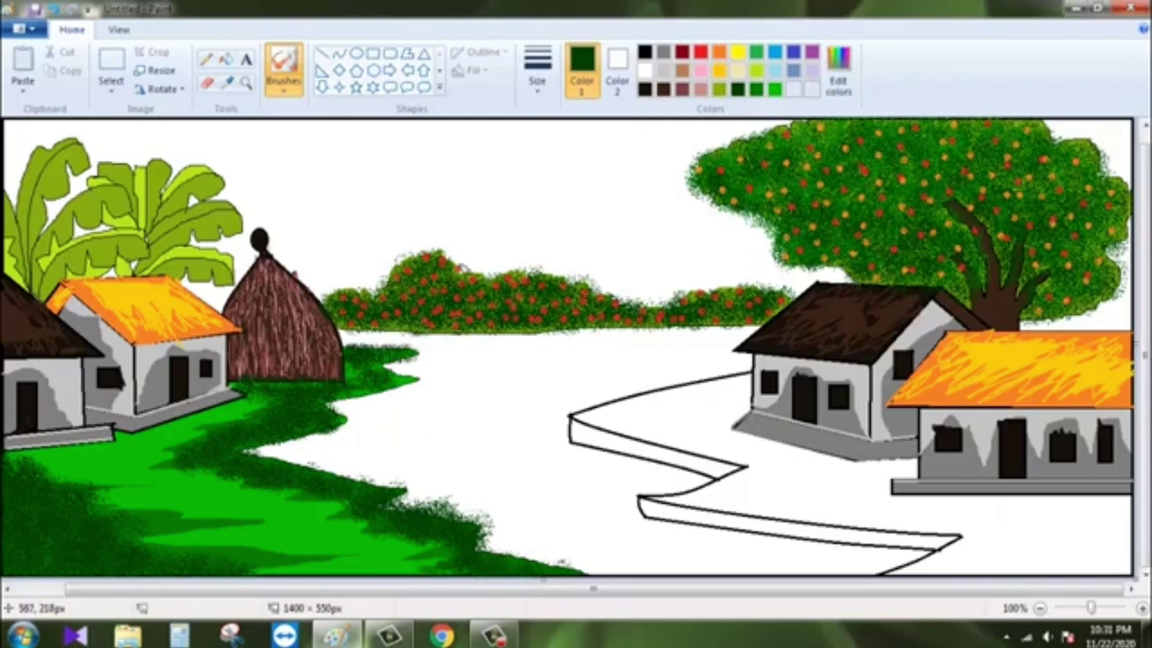
- Scatter thin red flower specks along the grass edge
{"action": "left_click", "coordinate": [537, 68]}
{"action": "left_click", "coordinate": [579, 133]}
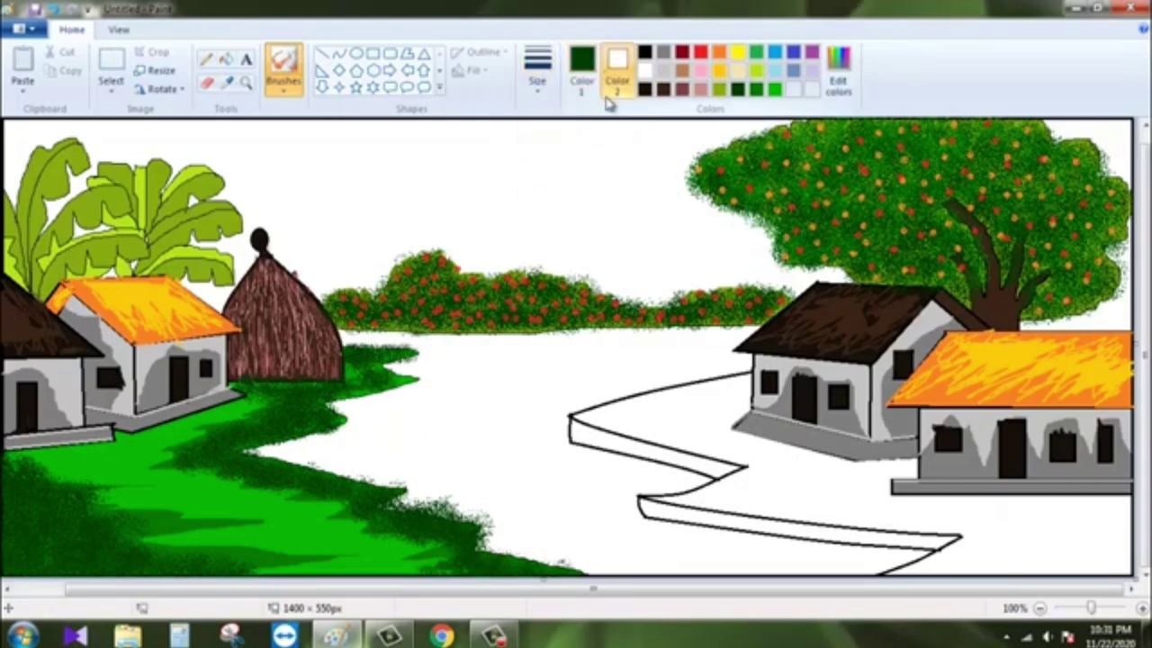
{"action": "left_click", "coordinate": [537, 68]}
{"action": "left_click", "coordinate": [610, 115]}
{"action": "left_click", "coordinate": [701, 51]}
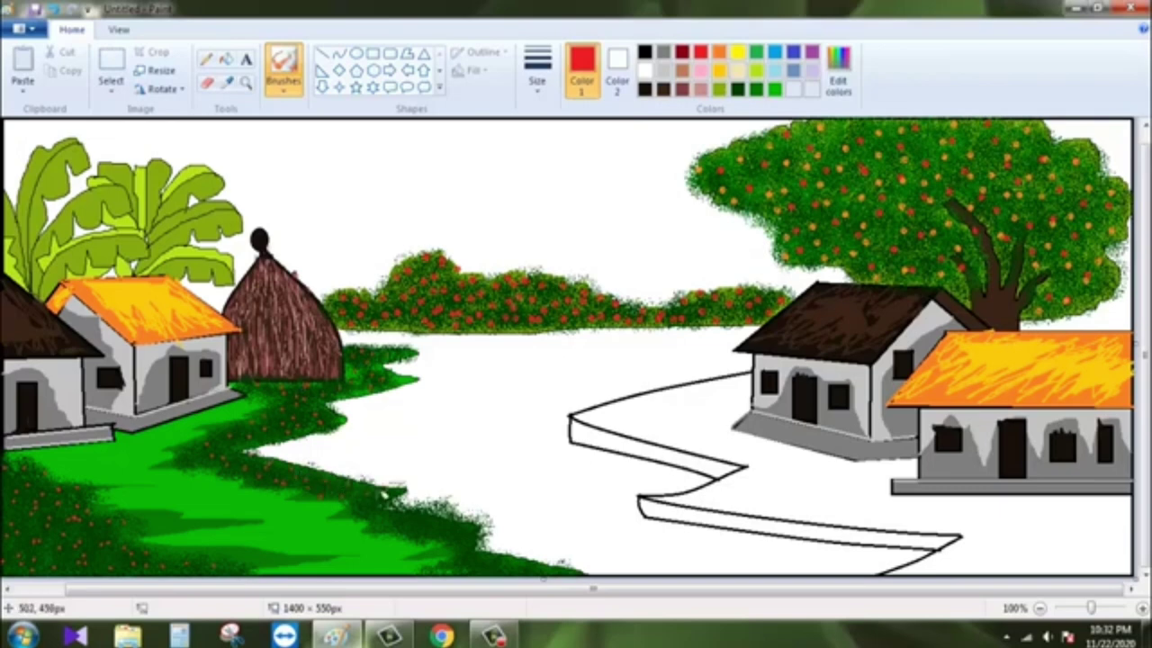
{"action": "left_click_drag", "start_coordinate": [482, 531], "coordinate": [472, 548]}
- Hatch dark-green pencil strokes across the lower grass
{"action": "left_click", "coordinate": [206, 58]}
{"action": "left_click", "coordinate": [737, 88]}
{"action": "mouse_move", "coordinate": [50, 456]}
{"action": "left_mouse_down"}
{"action": "mouse_move", "coordinate": [176, 468]}
{"action": "mouse_move", "coordinate": [430, 550]}
{"action": "left_mouse_up"}
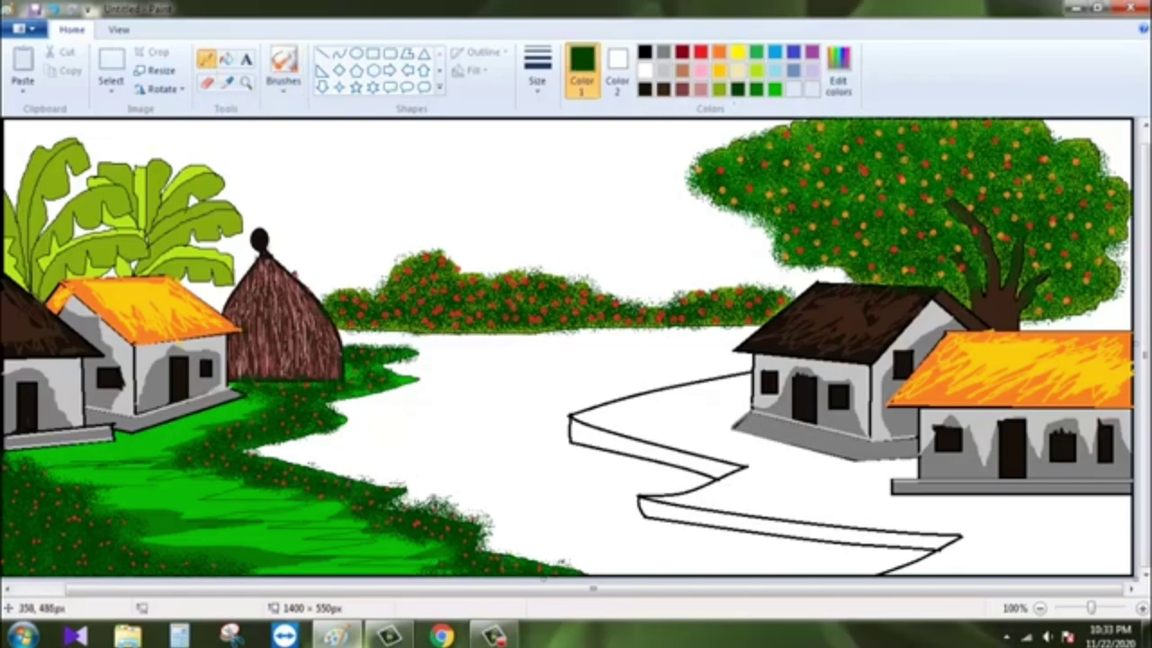
{"action": "left_click_drag", "start_coordinate": [232, 535], "coordinate": [423, 564]}
- Fill four lower grass strips with a brighter green
{"action": "left_click", "coordinate": [226, 59]}
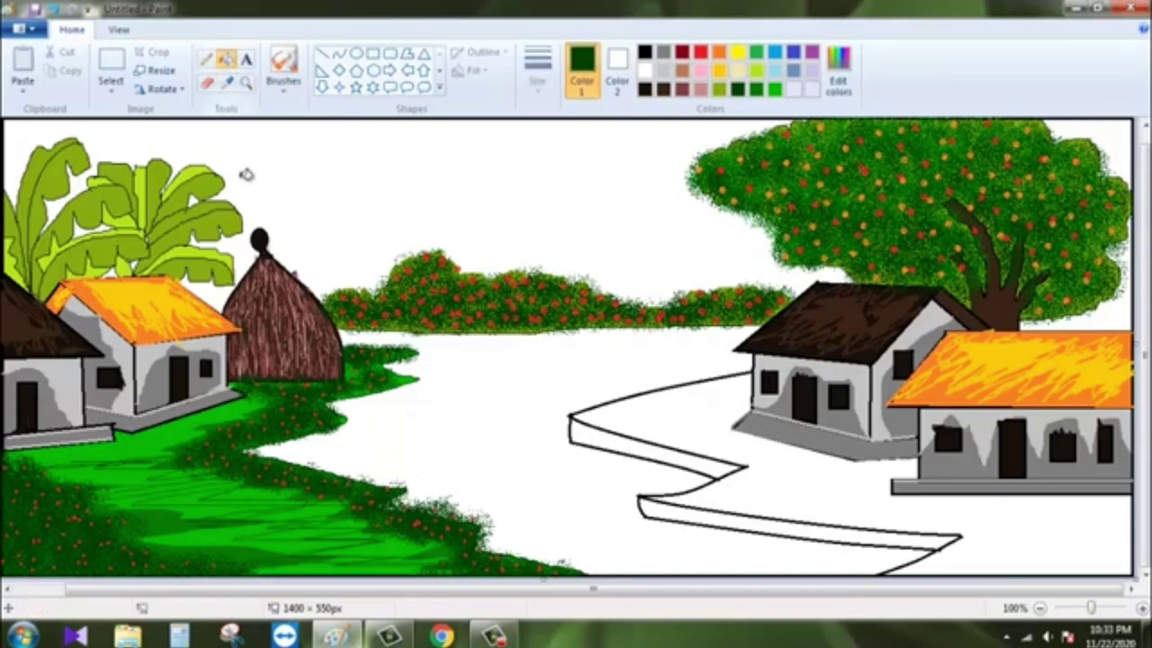
{"action": "left_click", "coordinate": [756, 89]}
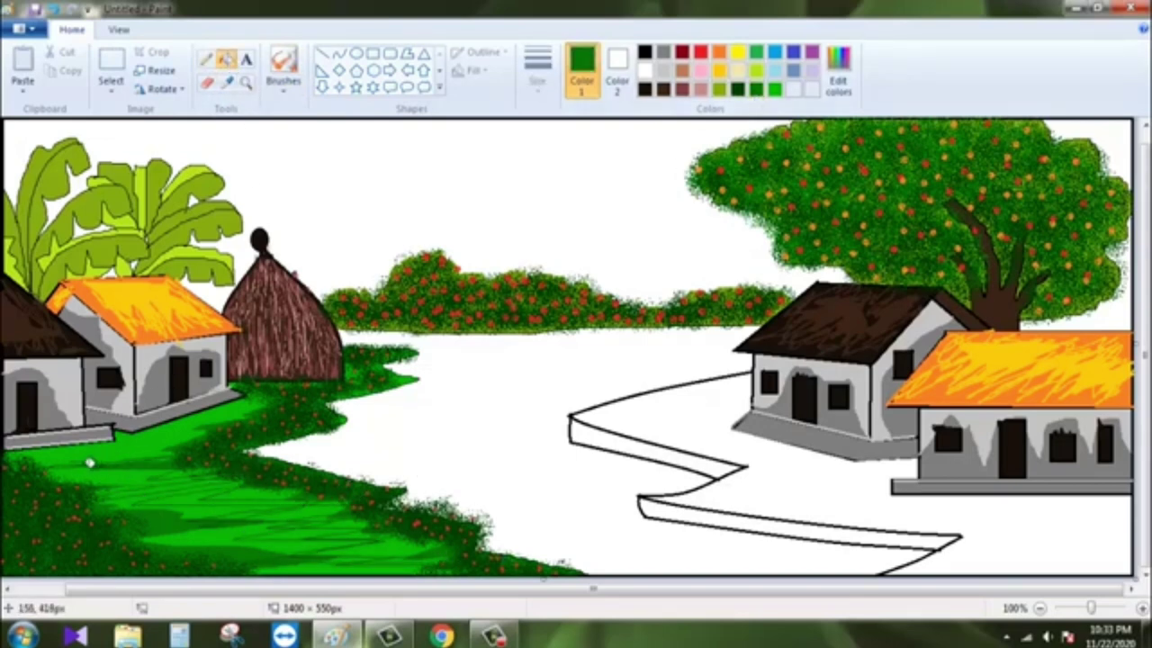
{"action": "left_click", "coordinate": [196, 493]}
{"action": "left_click", "coordinate": [314, 504]}
{"action": "left_click", "coordinate": [342, 541]}
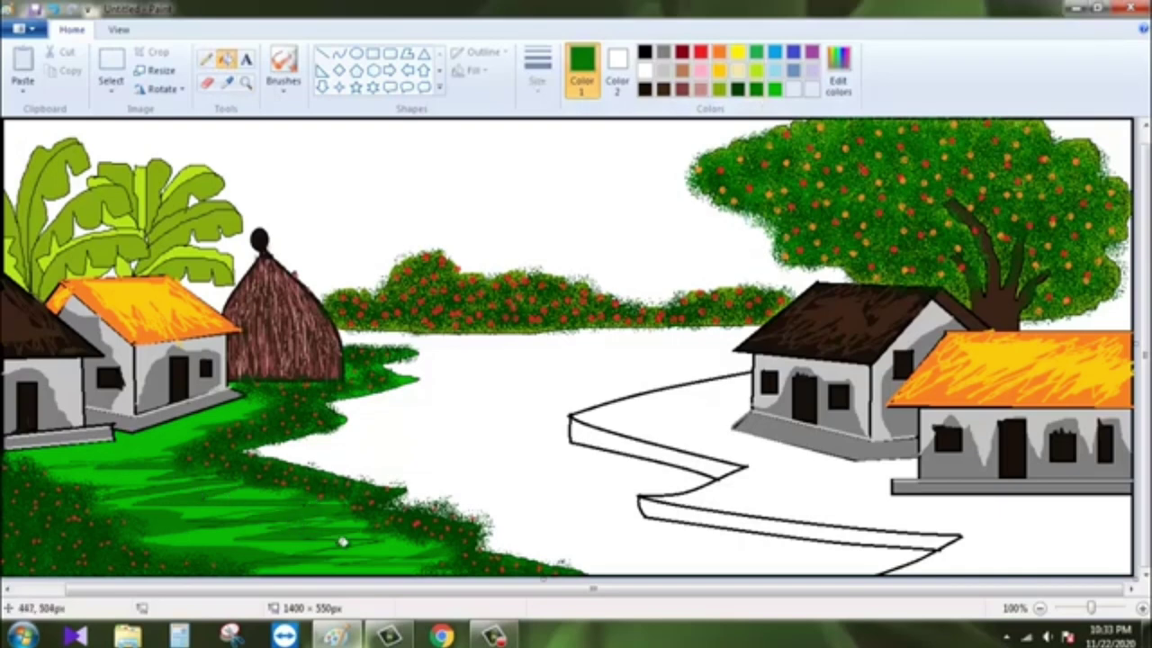
{"action": "left_click", "coordinate": [381, 553]}
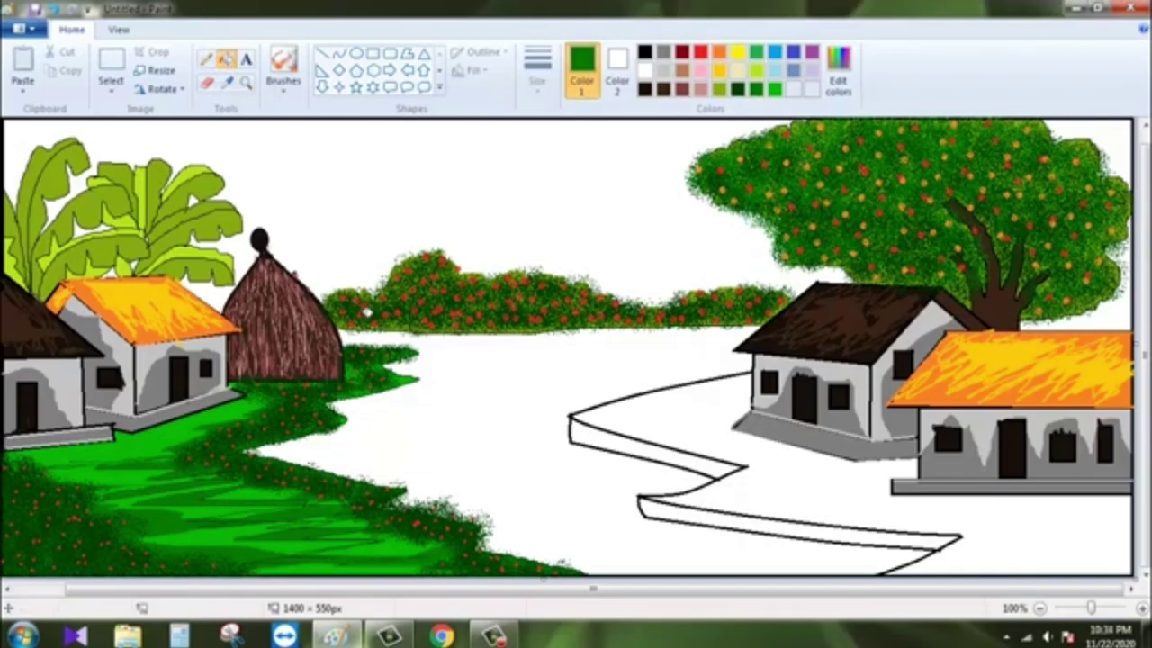
- Mix a lighter yellow-green in Edit colors and fill the right-side ground bright green
{"action": "left_click", "coordinate": [833, 79]}
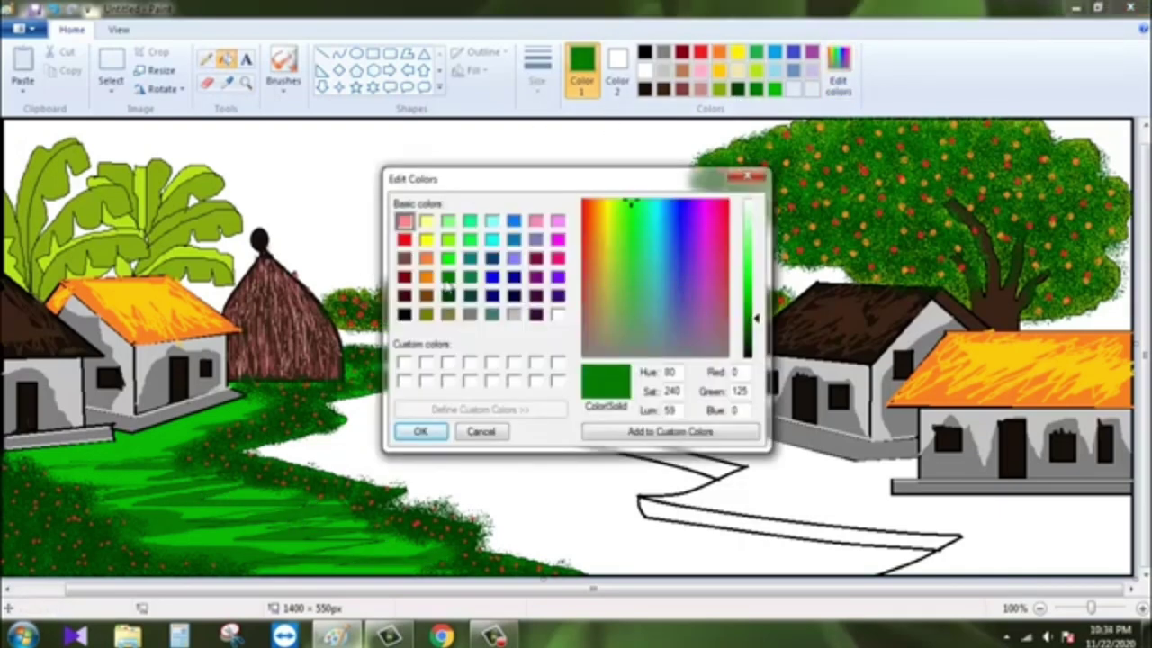
{"action": "left_click", "coordinate": [447, 258]}
{"action": "left_click", "coordinate": [421, 431]}
{"action": "left_click", "coordinate": [837, 72]}
{"action": "left_click", "coordinate": [755, 256]}
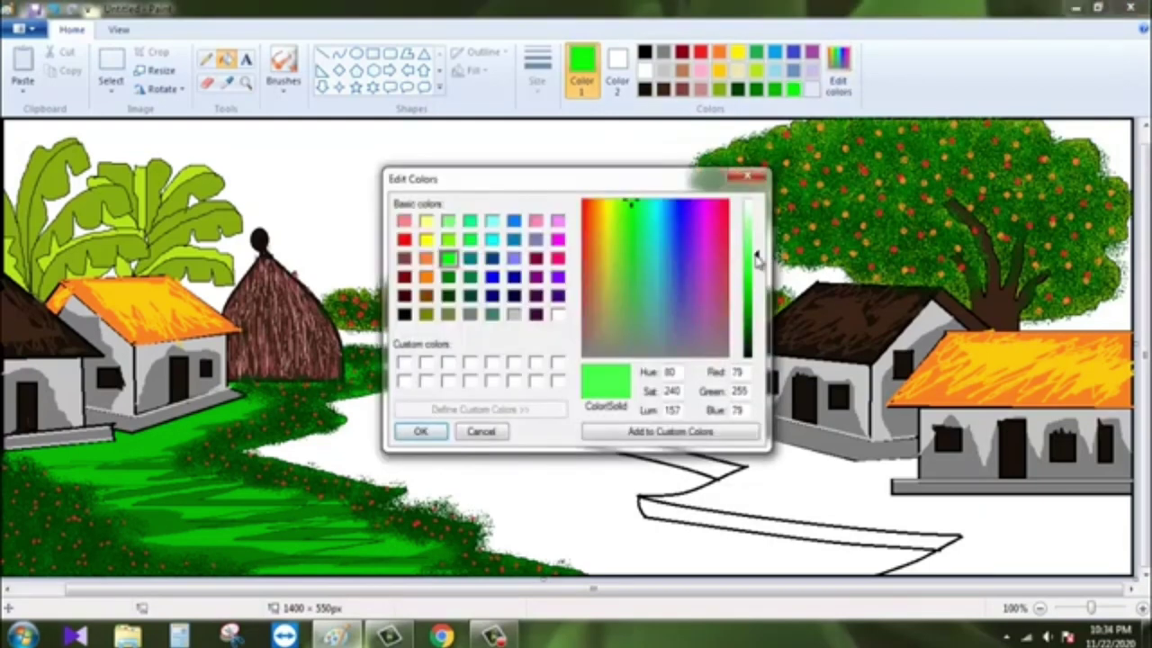
{"action": "left_click", "coordinate": [447, 240]}
{"action": "left_click", "coordinate": [421, 432]}
{"action": "left_click", "coordinate": [798, 90]}
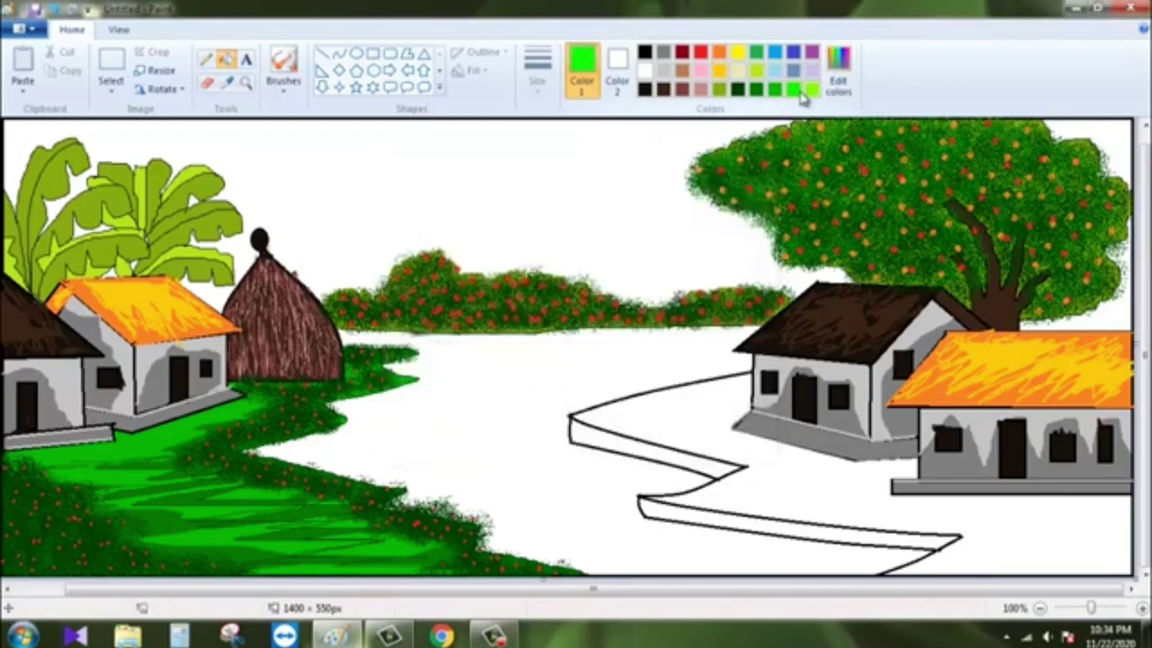
{"action": "left_click", "coordinate": [835, 436]}
- Fill the right bank with flat lime green, undoing an accidental sky fill
{"action": "left_click", "coordinate": [207, 59]}
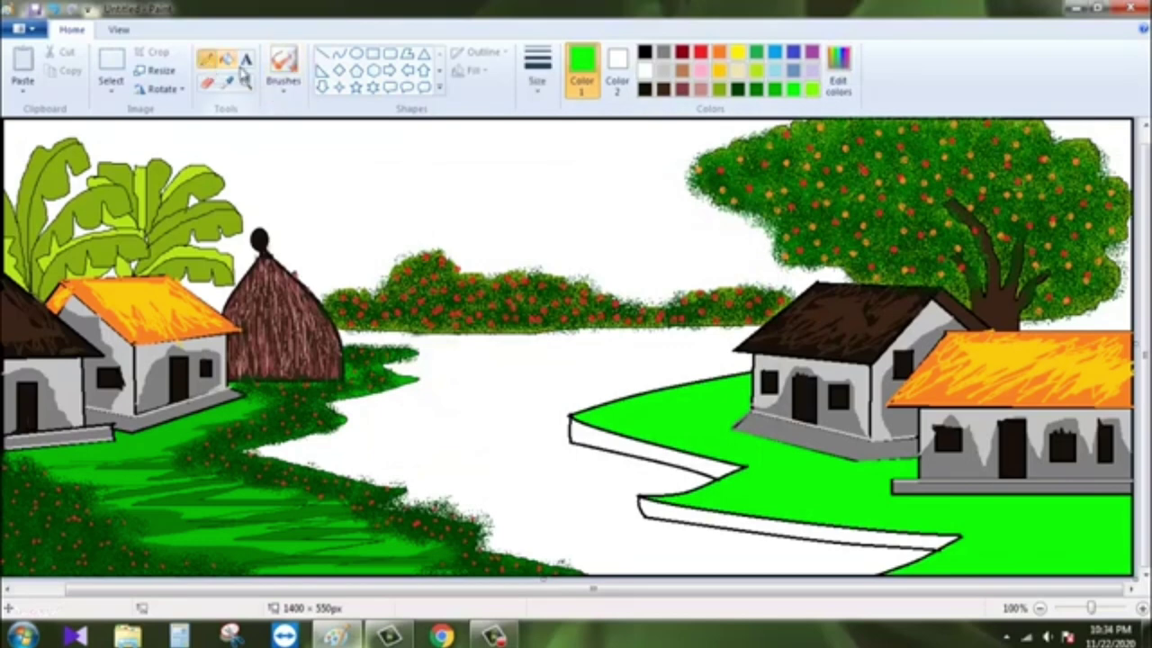
{"action": "left_click", "coordinate": [813, 89]}
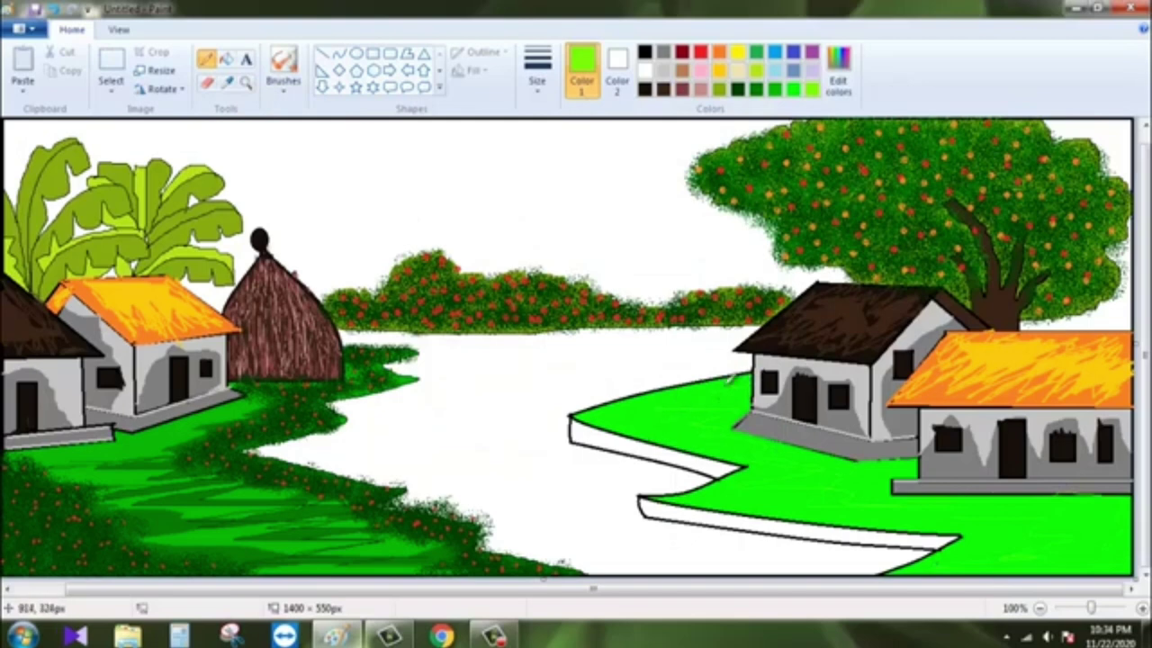
{"action": "left_click", "coordinate": [226, 59]}
{"action": "left_click", "coordinate": [697, 403]}
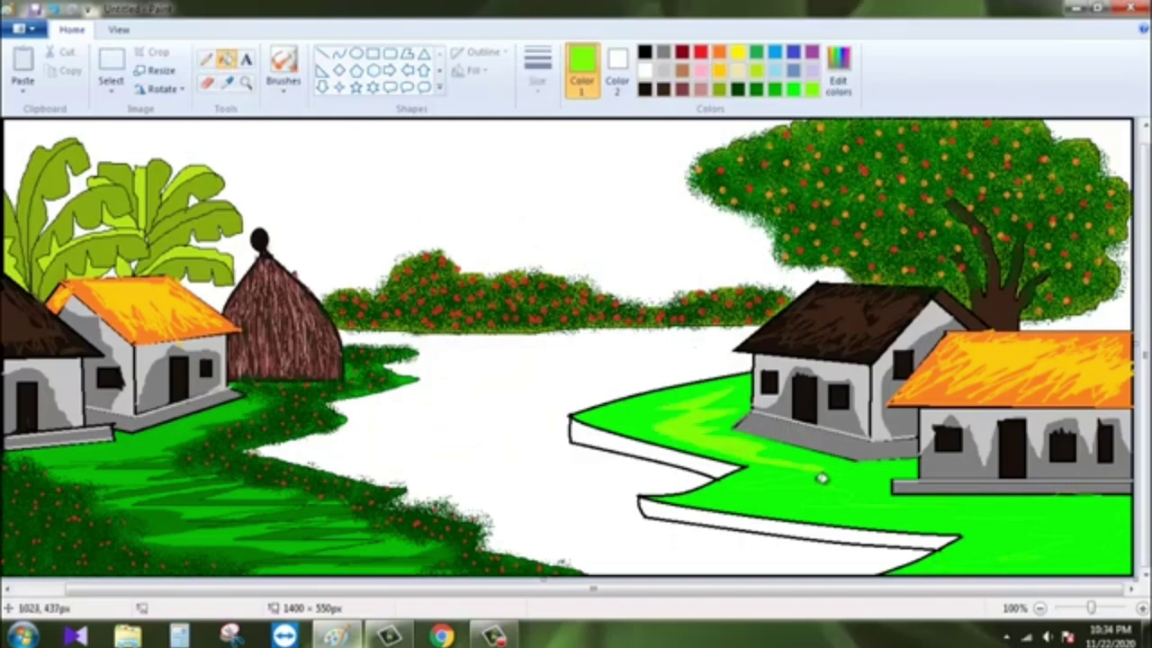
{"action": "left_click", "coordinate": [859, 475]}
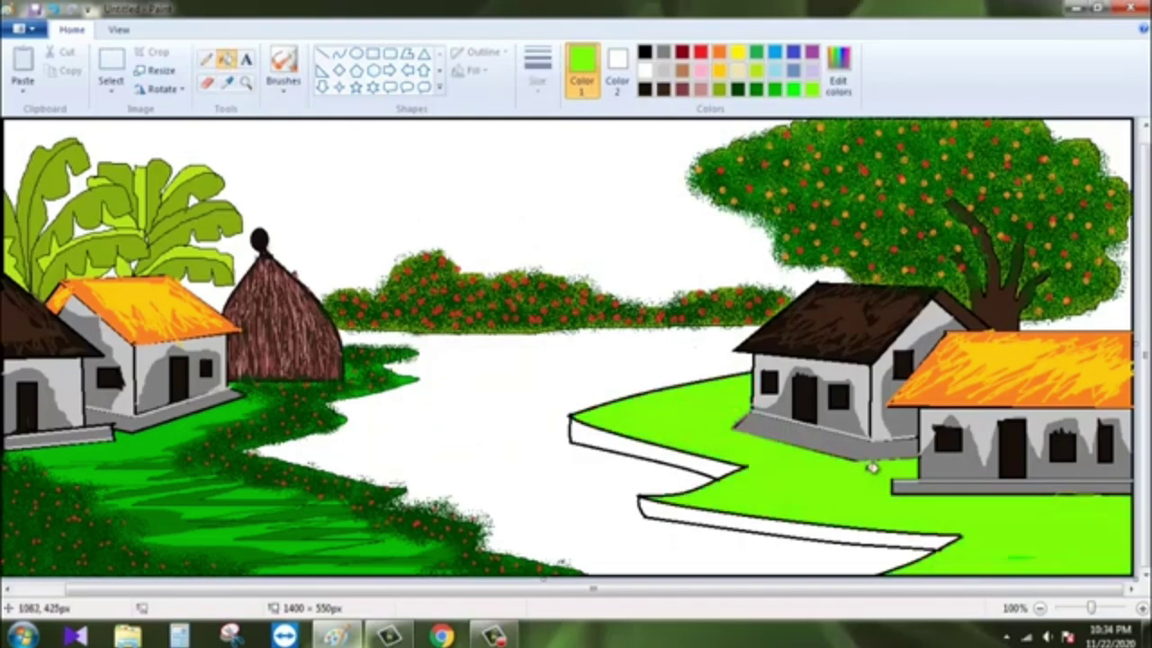
{"action": "left_click", "coordinate": [351, 149]}
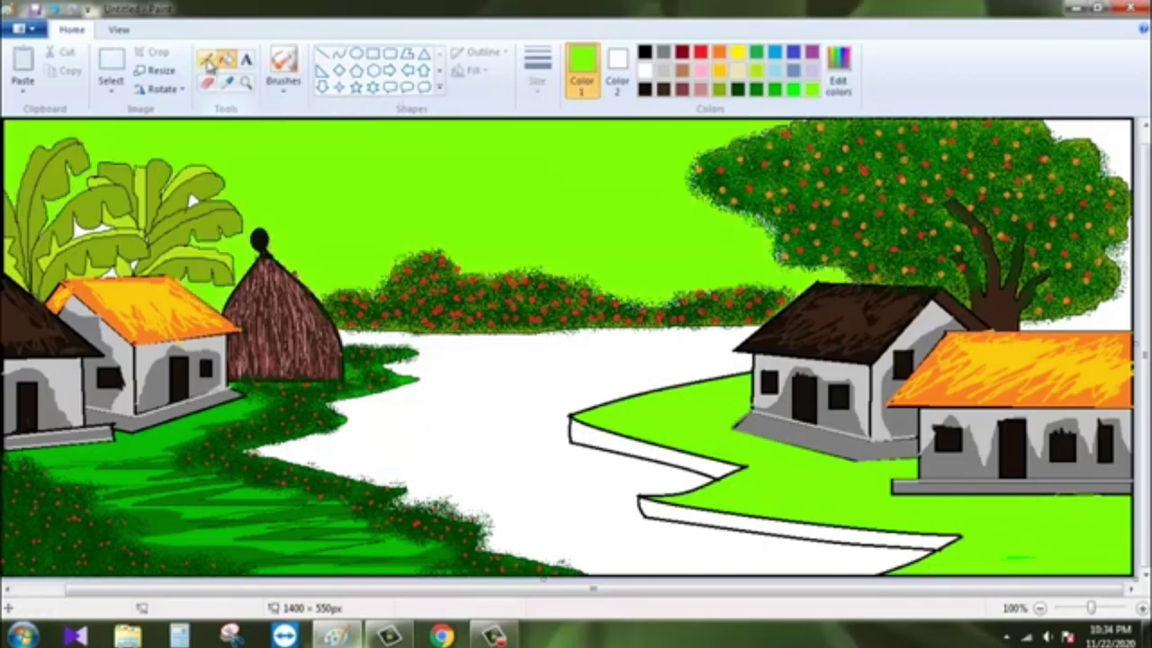
{"action": "key", "text": "ctrl+z"}
{"action": "key", "text": "ctrl+z"}
{"action": "key", "text": "ctrl+z"}
{"action": "key", "text": "ctrl+z"}
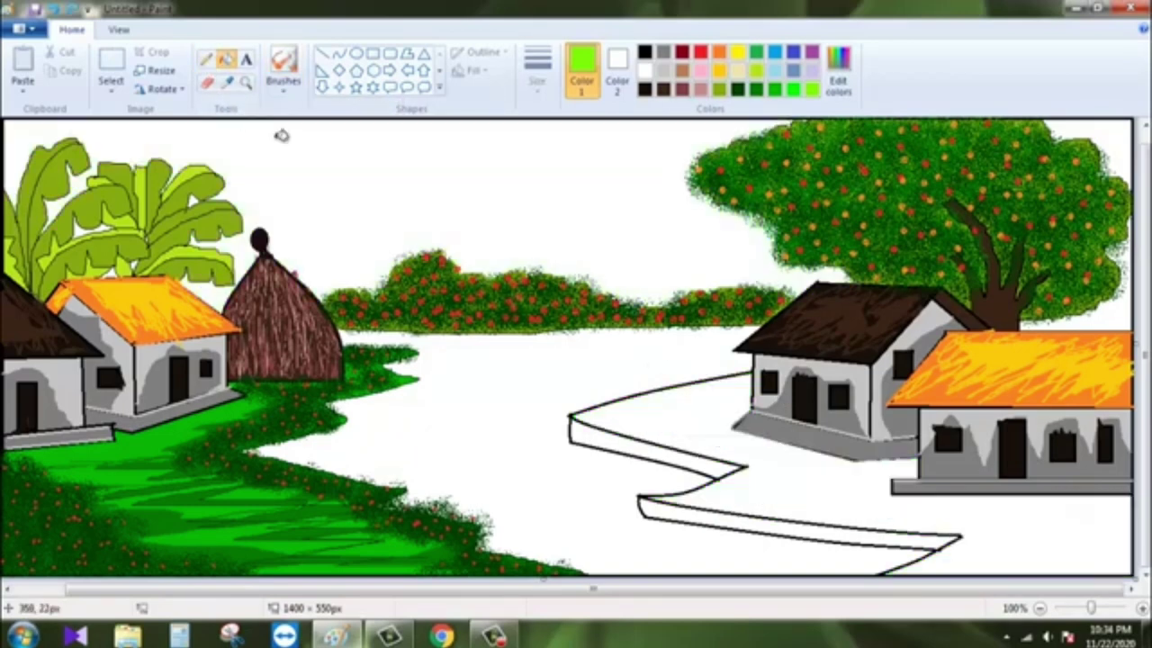
{"action": "left_click", "coordinate": [798, 485]}
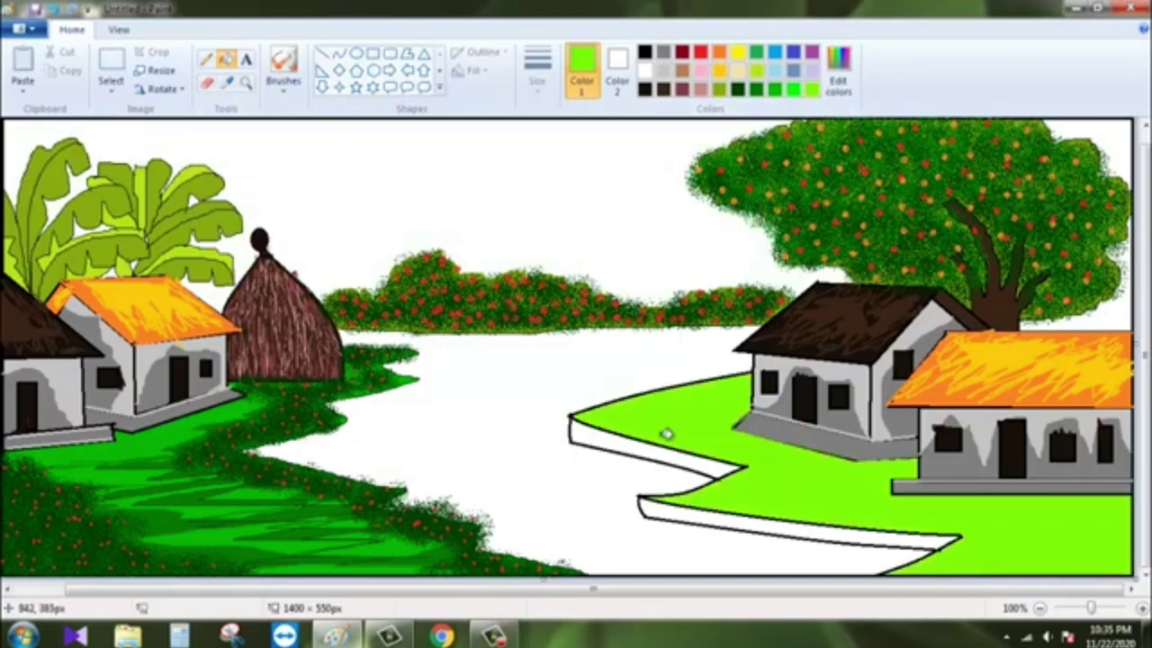
- Paint mottled green textured brush strokes over the lime right bank
{"action": "left_click", "coordinate": [283, 90]}
{"action": "left_click", "coordinate": [381, 113]}
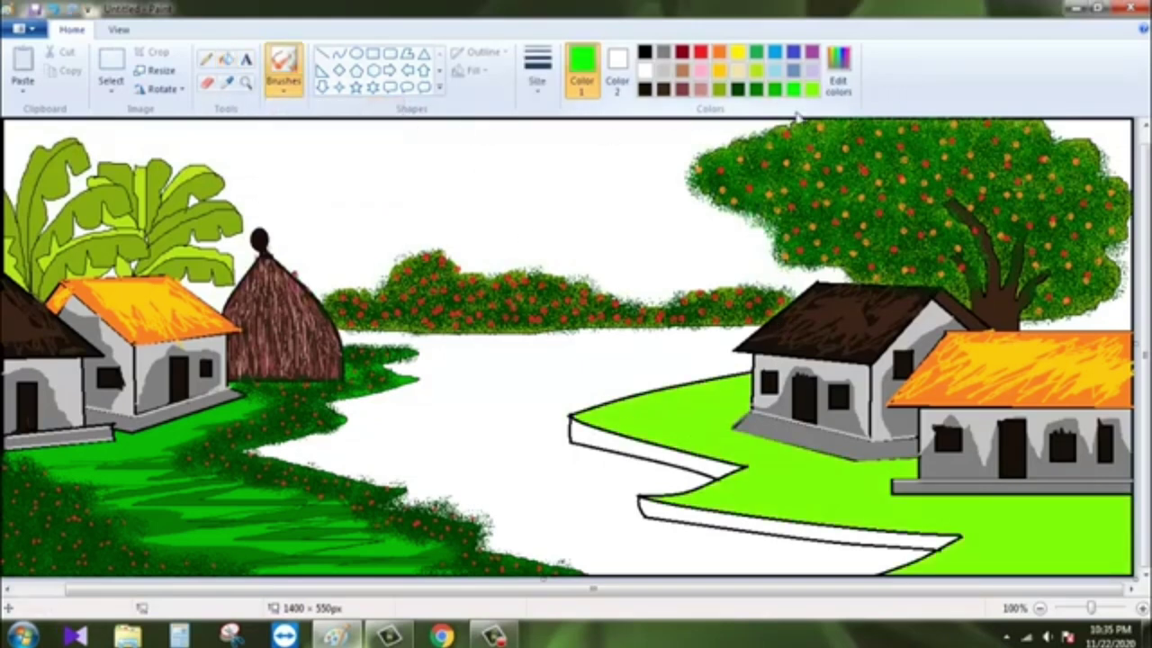
{"action": "left_click", "coordinate": [537, 72]}
{"action": "left_click", "coordinate": [612, 236]}
{"action": "mouse_move", "coordinate": [761, 477]}
{"action": "left_mouse_down"}
{"action": "mouse_move", "coordinate": [820, 465]}
{"action": "mouse_move", "coordinate": [720, 500]}
{"action": "mouse_move", "coordinate": [873, 471]}
{"action": "mouse_move", "coordinate": [833, 472]}
{"action": "mouse_move", "coordinate": [941, 499]}
{"action": "mouse_move", "coordinate": [1092, 514]}
{"action": "mouse_move", "coordinate": [1044, 567]}
{"action": "mouse_move", "coordinate": [972, 569]}
{"action": "mouse_move", "coordinate": [1012, 499]}
{"action": "mouse_move", "coordinate": [962, 527]}
{"action": "mouse_move", "coordinate": [767, 507]}
{"action": "mouse_move", "coordinate": [750, 442]}
{"action": "mouse_move", "coordinate": [784, 452]}
{"action": "mouse_move", "coordinate": [630, 409]}
{"action": "mouse_move", "coordinate": [605, 415]}
{"action": "mouse_move", "coordinate": [738, 396]}
{"action": "mouse_move", "coordinate": [784, 465]}
{"action": "mouse_move", "coordinate": [853, 489]}
{"action": "left_mouse_up"}
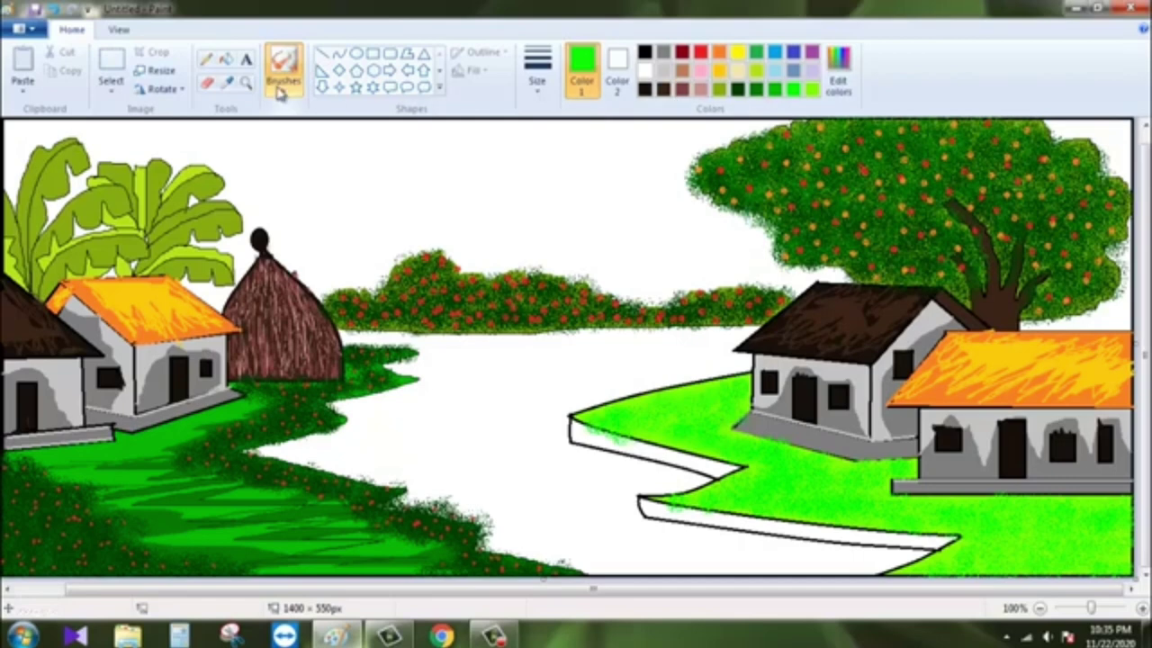
{"action": "left_click", "coordinate": [537, 70]}
{"action": "left_click", "coordinate": [552, 118]}
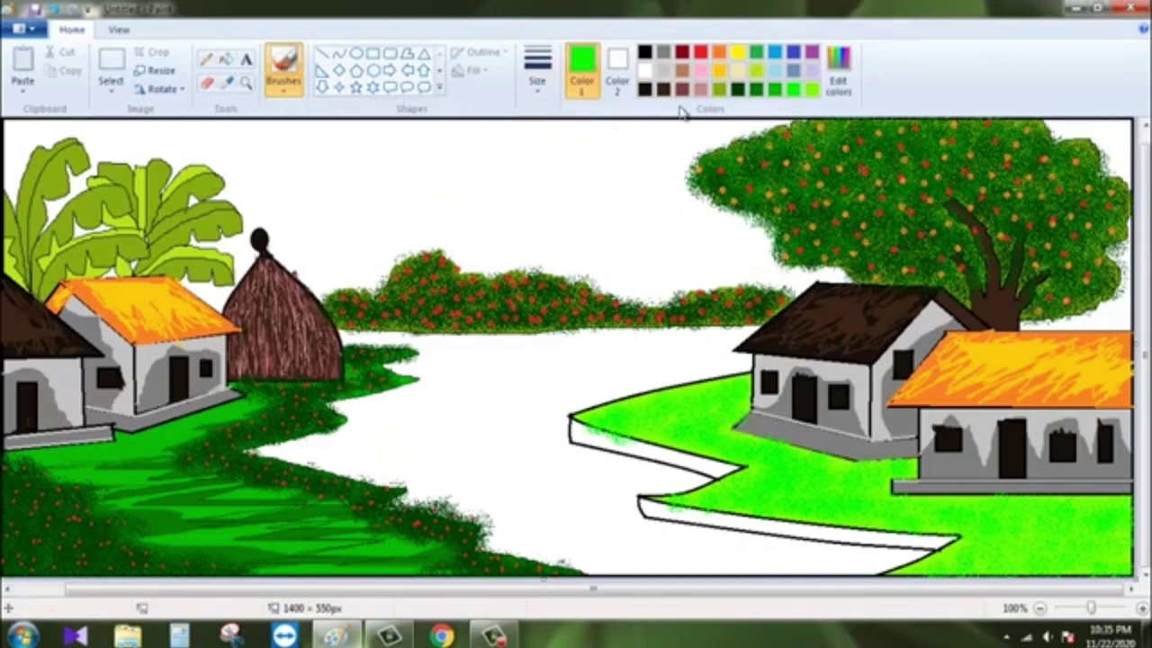
- Edge the right-bank ledge in dark brown and fill both white ledge strips brown
{"action": "left_click", "coordinate": [663, 90]}
{"action": "left_click_drag", "start_coordinate": [585, 423], "coordinate": [643, 449]}
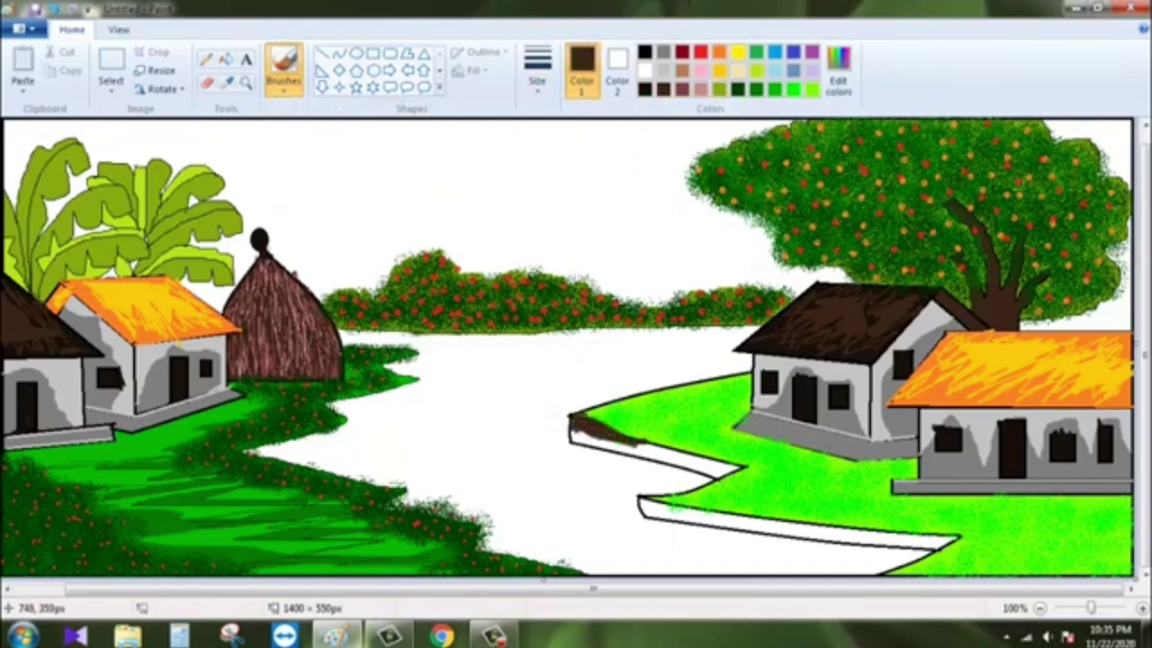
{"action": "key", "text": "ctrl+z"}
{"action": "mouse_move", "coordinate": [574, 418]}
{"action": "left_mouse_down"}
{"action": "mouse_move", "coordinate": [651, 448]}
{"action": "mouse_move", "coordinate": [641, 447]}
{"action": "left_mouse_up"}
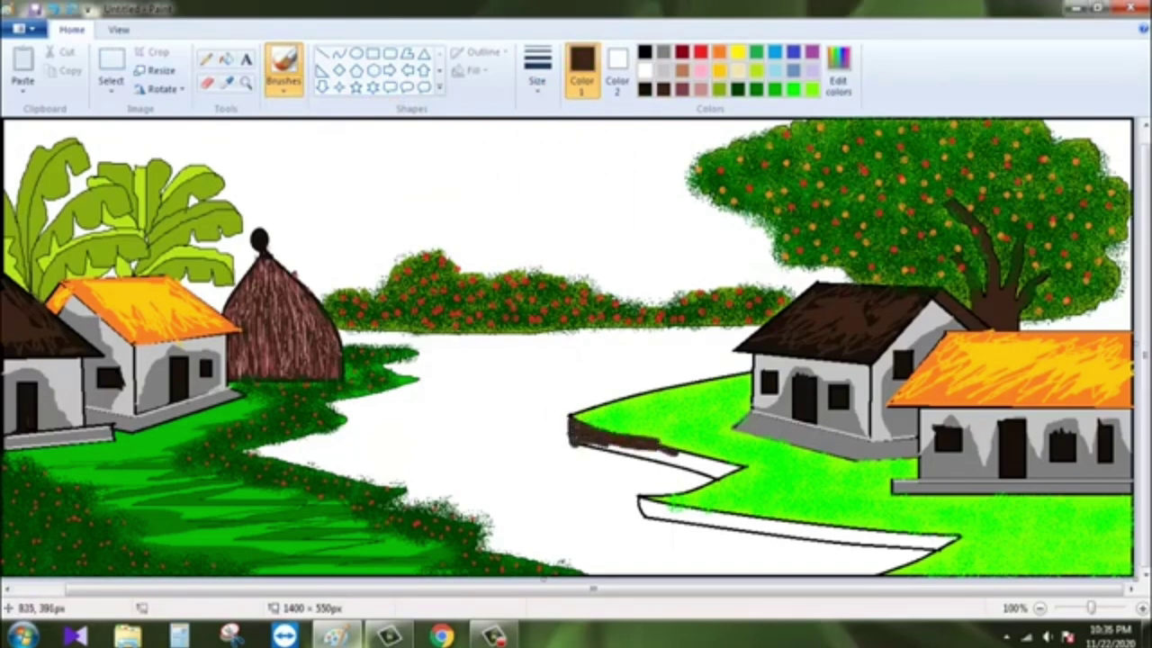
{"action": "left_click_drag", "start_coordinate": [656, 445], "coordinate": [743, 468]}
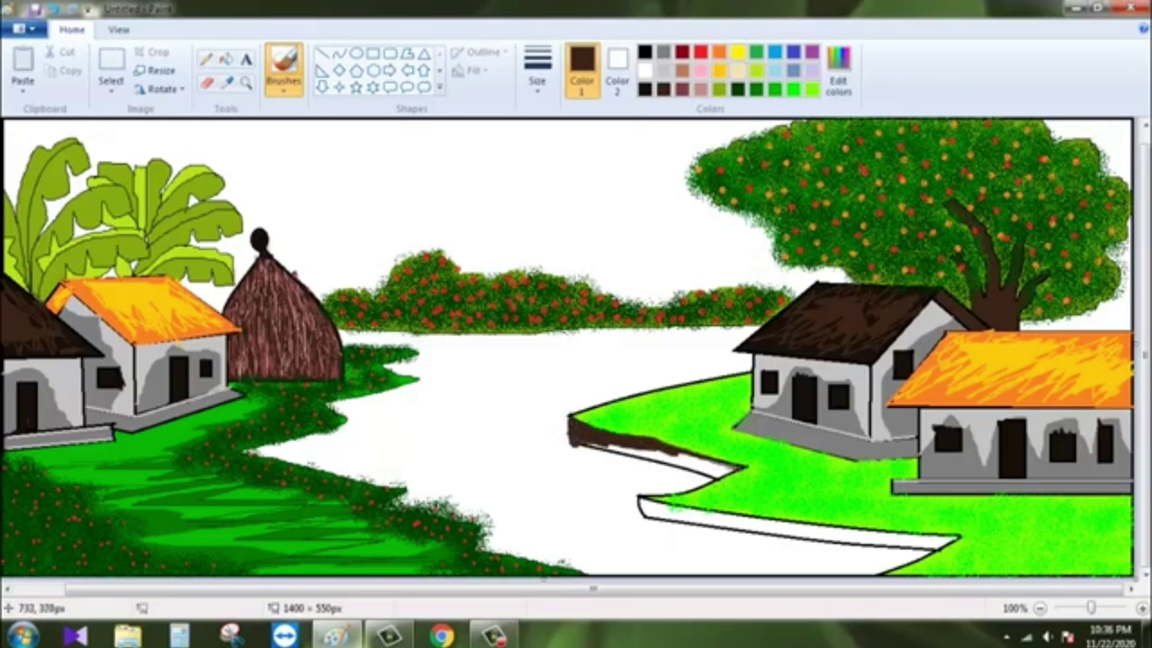
{"action": "left_click", "coordinate": [225, 58]}
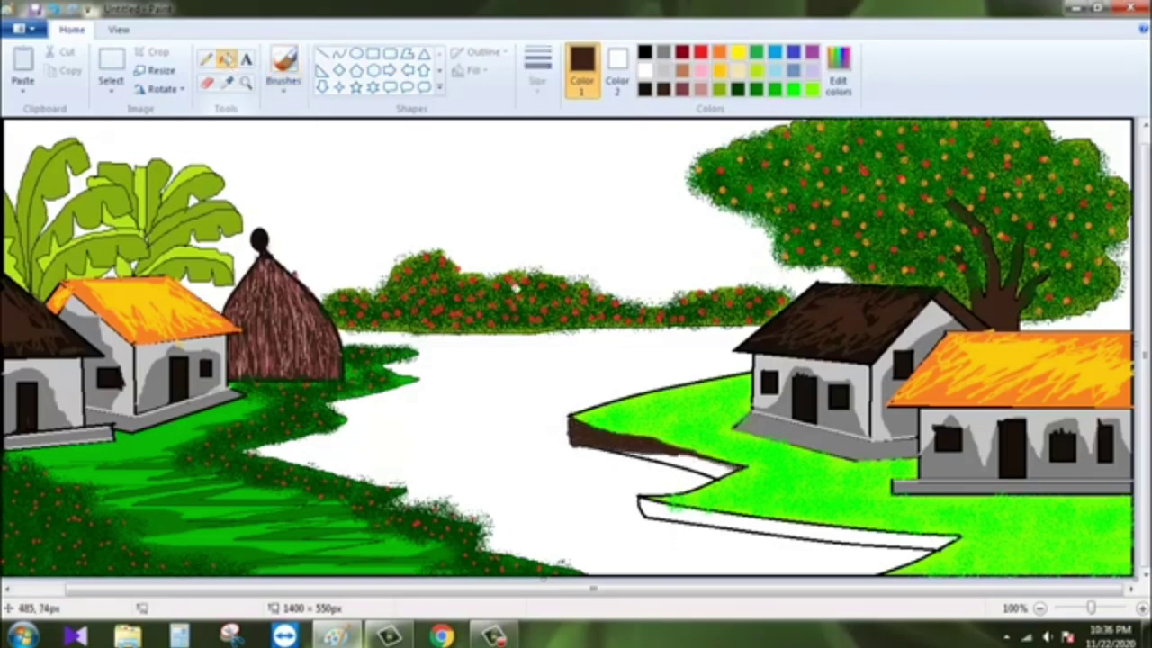
{"action": "left_click", "coordinate": [673, 461]}
{"action": "left_click", "coordinate": [749, 522]}
- Brush dark-brown edging along the left bank and the right bank's upper edge
{"action": "left_click", "coordinate": [285, 99]}
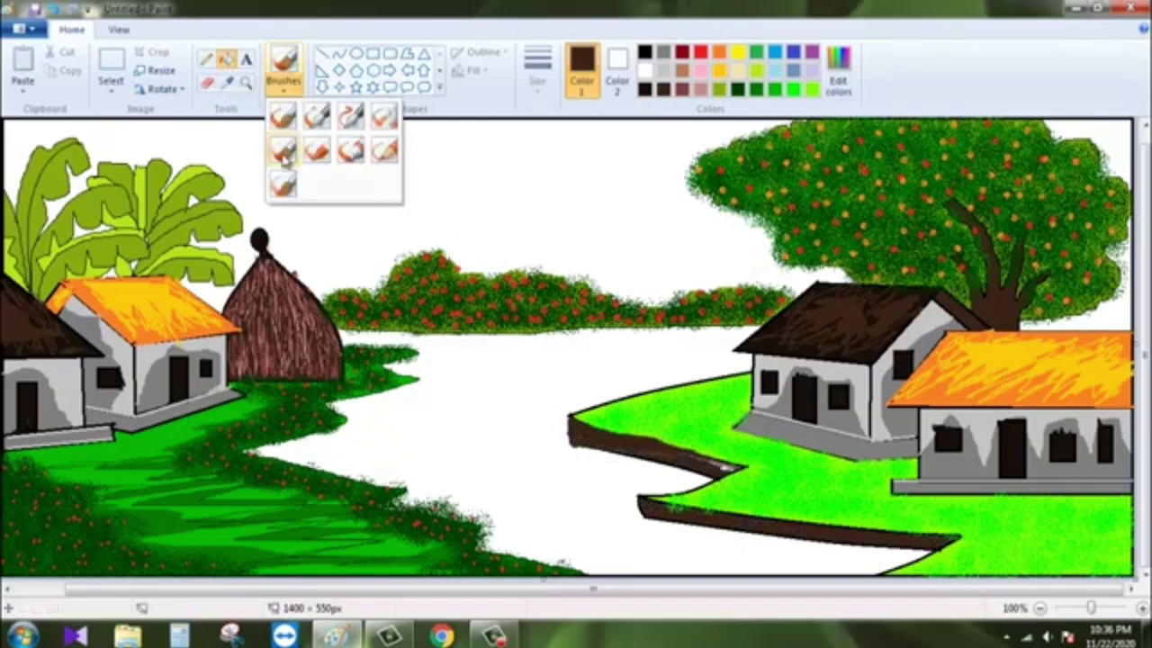
{"action": "left_click", "coordinate": [290, 162]}
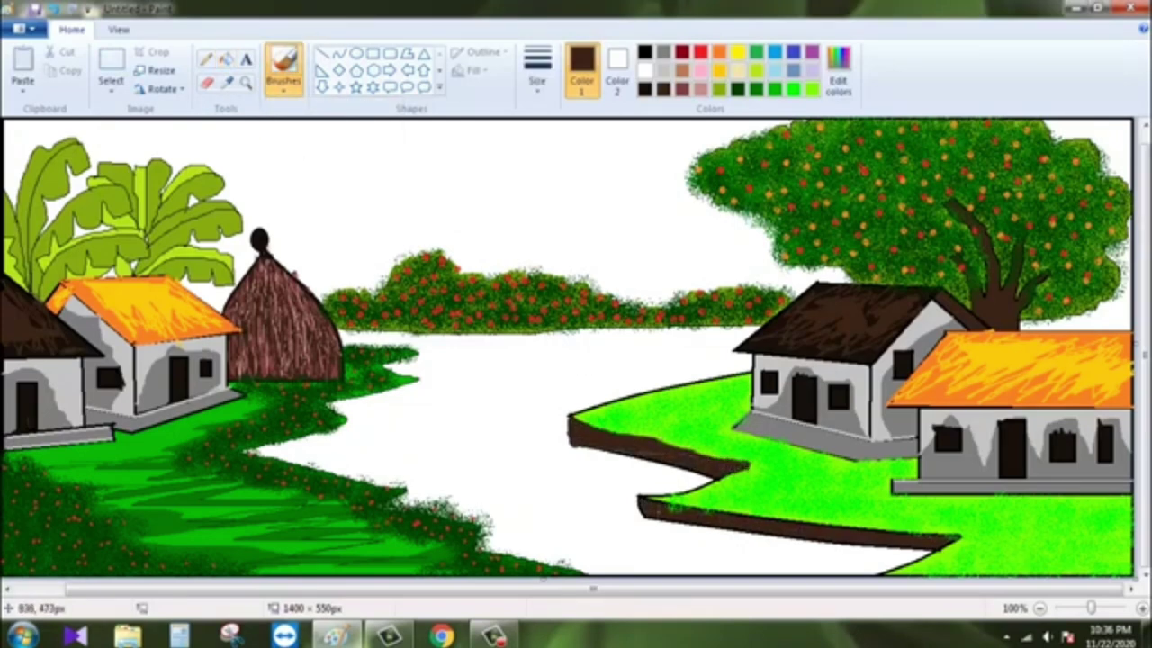
{"action": "left_click_drag", "start_coordinate": [663, 506], "coordinate": [720, 505]}
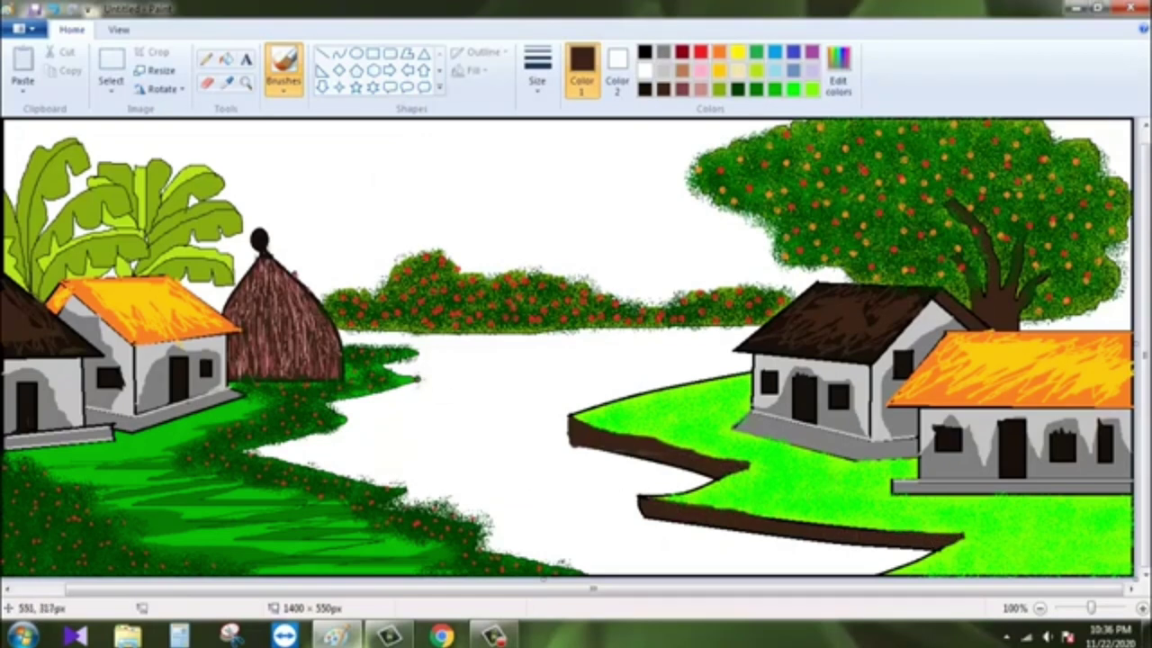
{"action": "left_click_drag", "start_coordinate": [338, 402], "coordinate": [349, 399]}
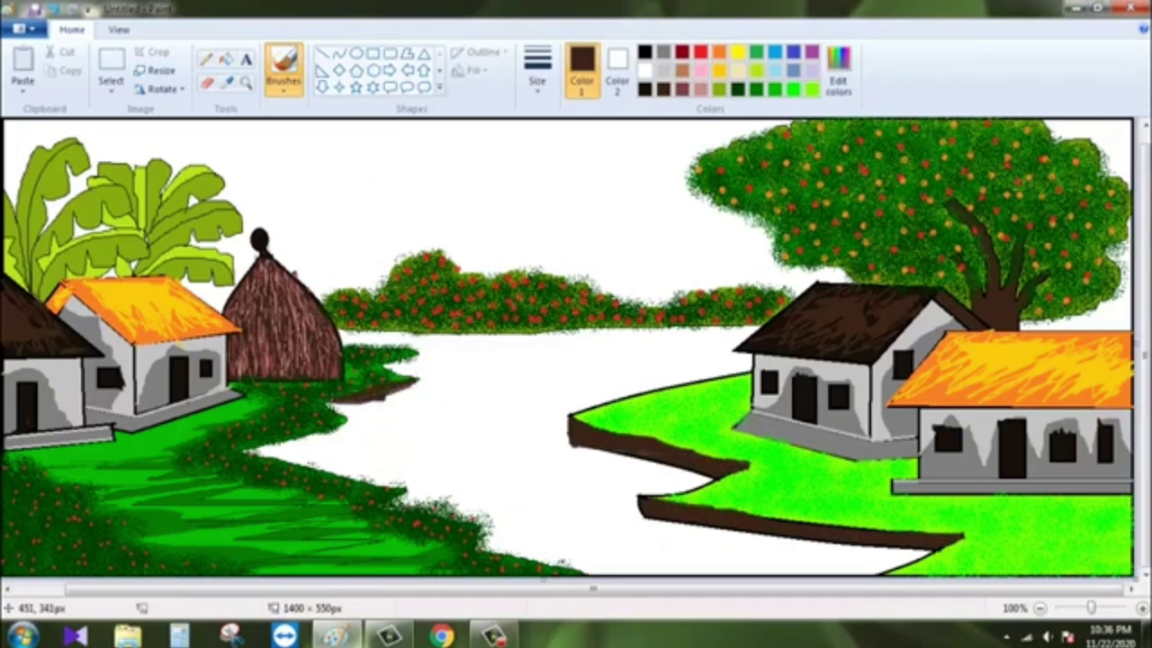
{"action": "left_click_drag", "start_coordinate": [270, 447], "coordinate": [369, 421]}
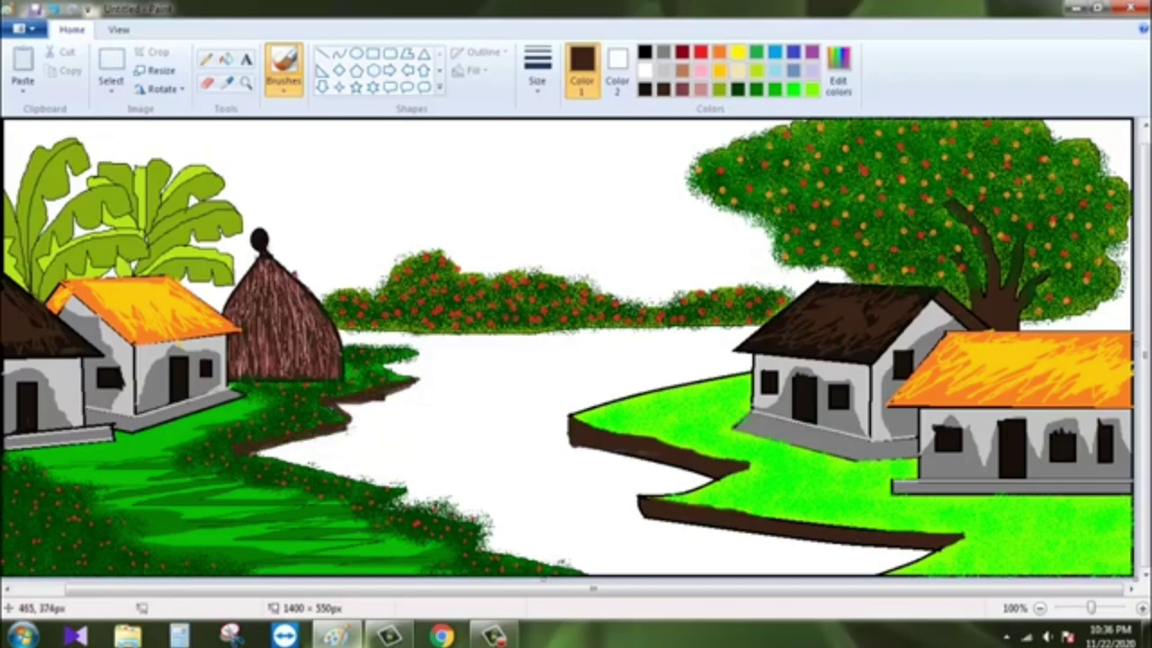
{"action": "left_click_drag", "start_coordinate": [302, 457], "coordinate": [416, 506]}
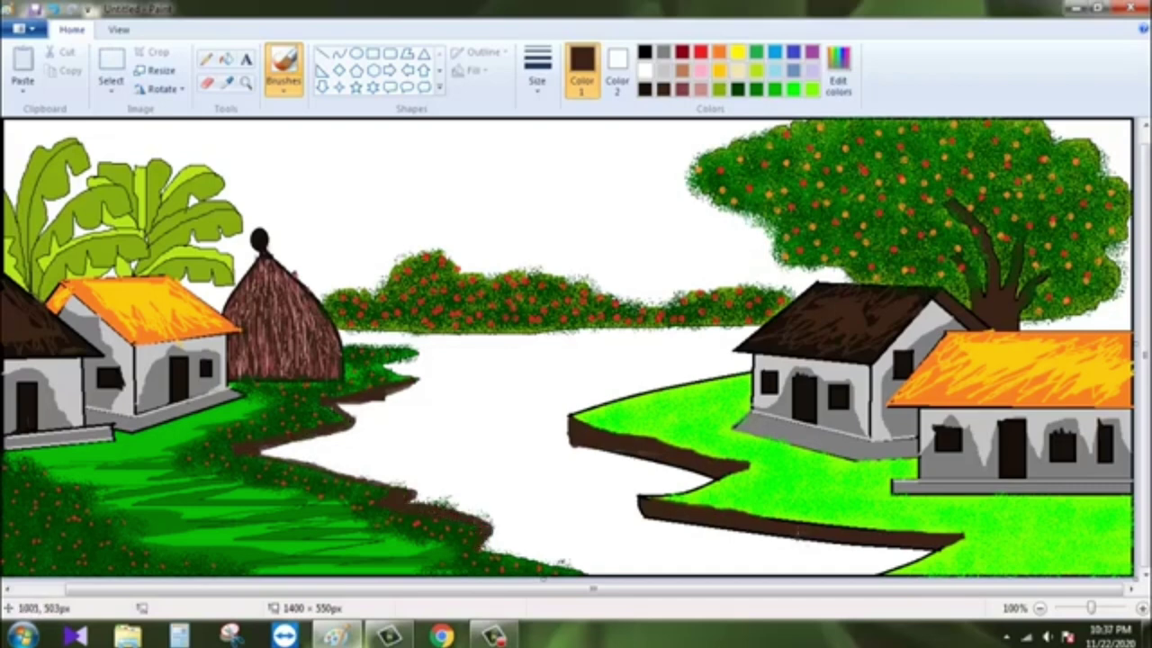
{"action": "left_click_drag", "start_coordinate": [486, 541], "coordinate": [587, 569]}
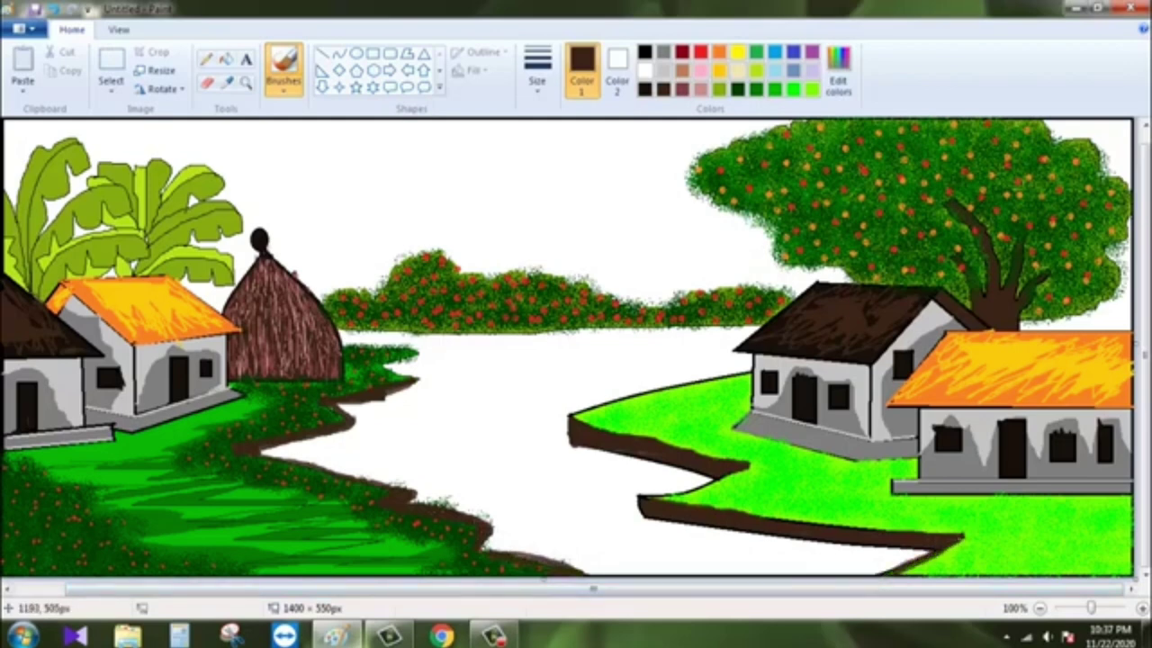
{"action": "mouse_move", "coordinate": [573, 416]}
{"action": "left_mouse_down"}
{"action": "mouse_move", "coordinate": [756, 373]}
{"action": "mouse_move", "coordinate": [584, 396]}
{"action": "left_mouse_up"}
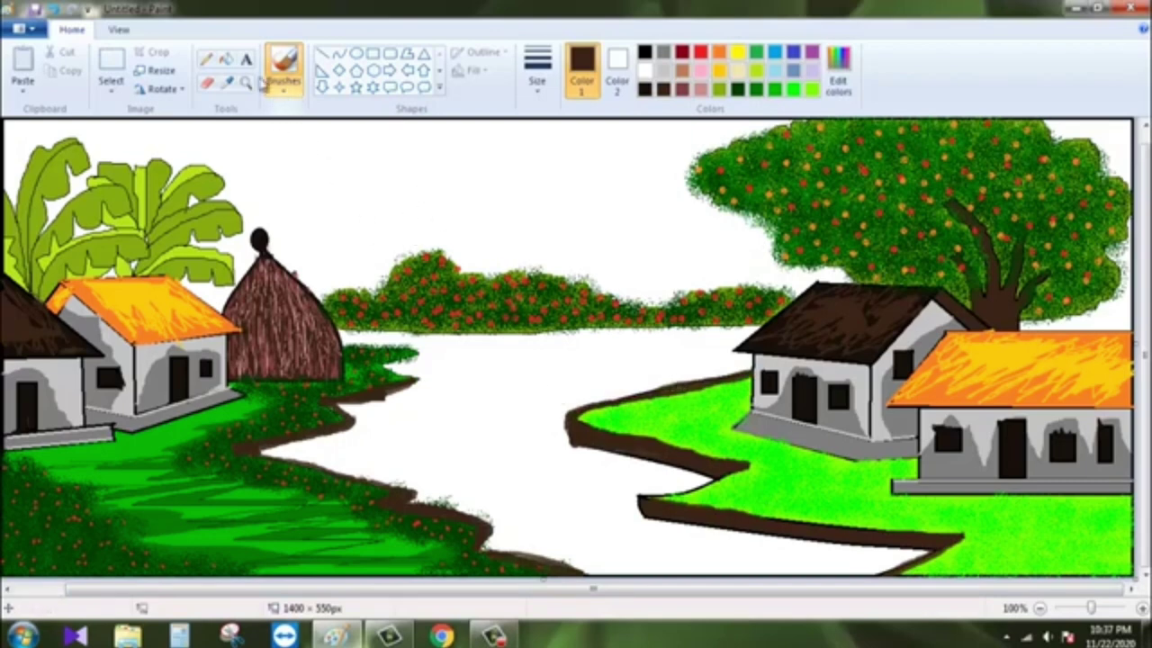
{"action": "left_click", "coordinate": [206, 82]}
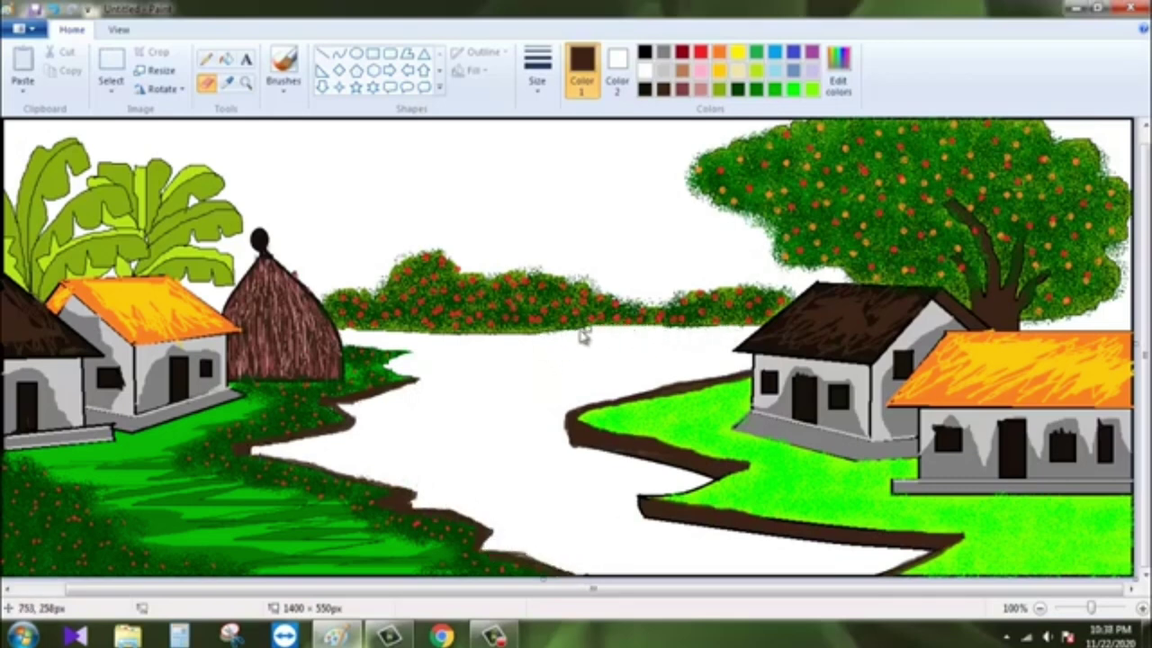
- Fill the river light blue, undoing a mistaken yellow sky fill
{"action": "left_click", "coordinate": [226, 59]}
{"action": "left_click", "coordinate": [775, 72]}
{"action": "left_click", "coordinate": [560, 153]}
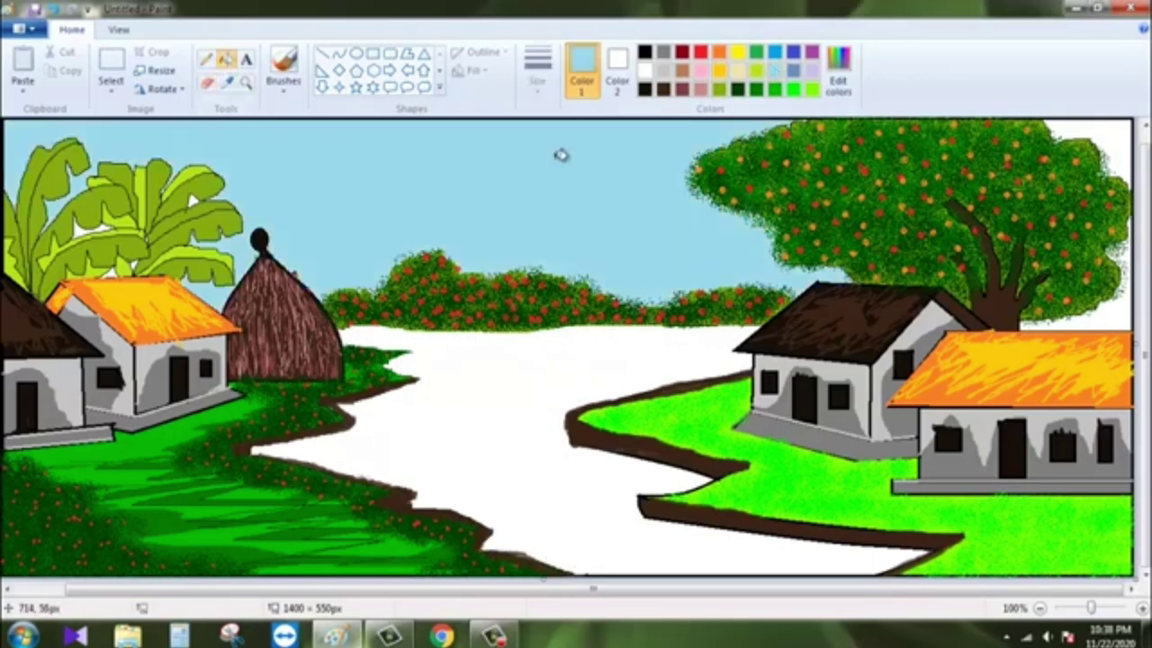
{"action": "left_click", "coordinate": [738, 51]}
{"action": "left_click", "coordinate": [637, 130]}
{"action": "key", "text": "ctrl+z"}
{"action": "key", "text": "ctrl+z"}
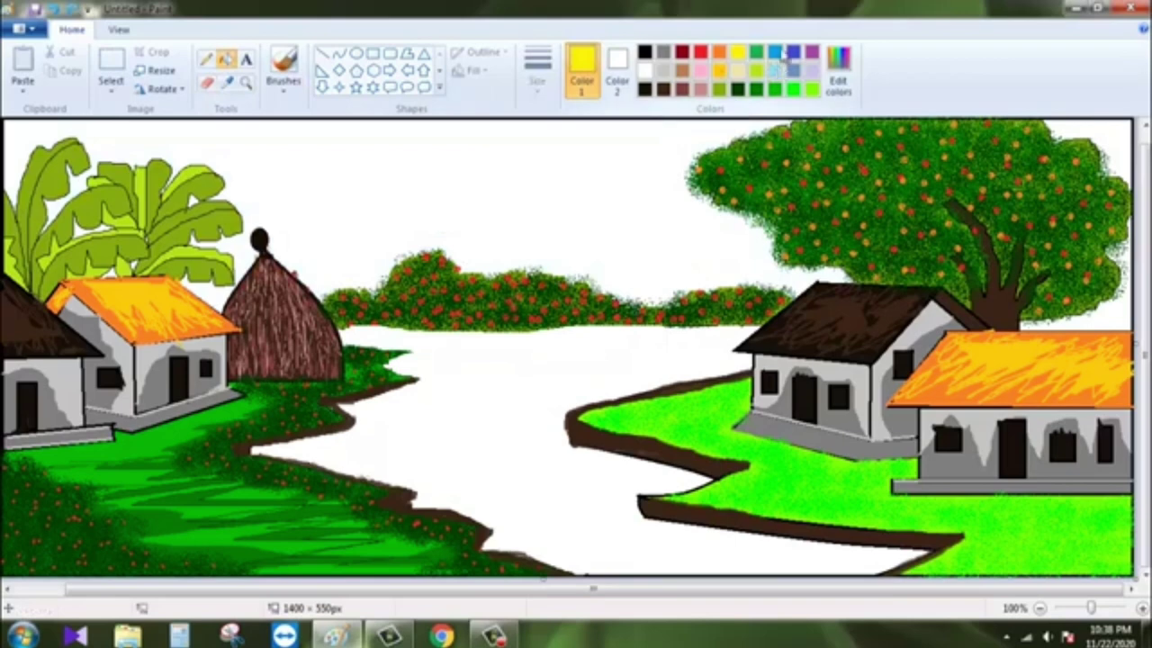
{"action": "left_click", "coordinate": [776, 72]}
{"action": "left_click", "coordinate": [531, 409]}
- Mix a paler blue and pencil thin ripple streaks across the river and its edges
{"action": "left_click", "coordinate": [205, 60]}
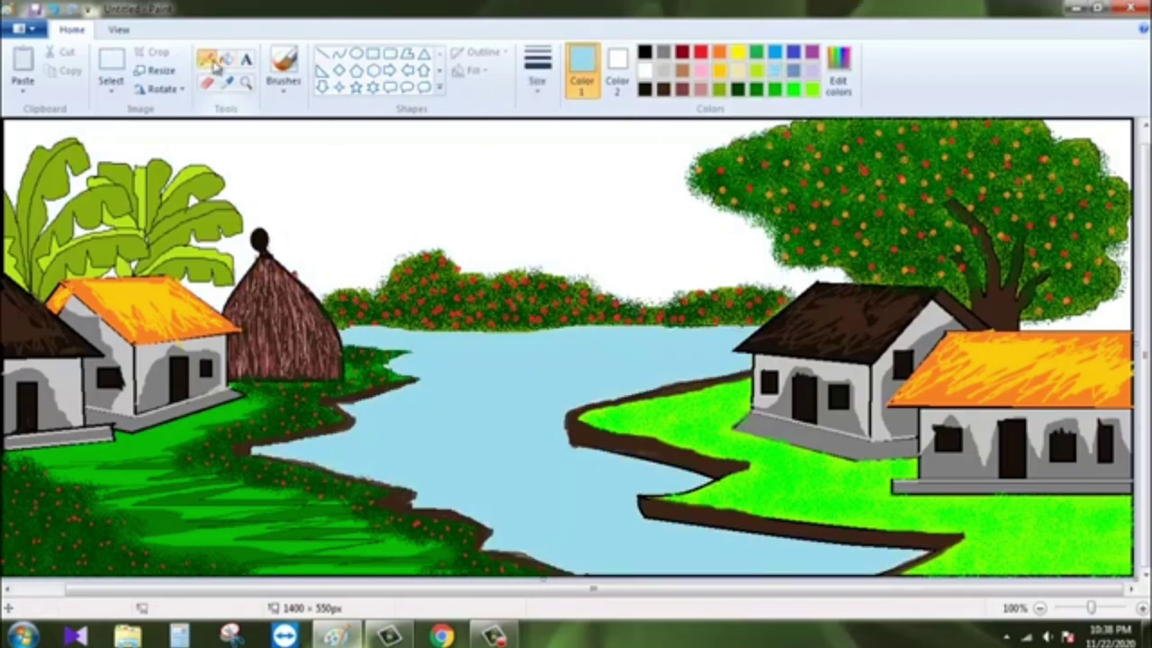
{"action": "left_click", "coordinate": [838, 68]}
{"action": "left_click", "coordinate": [758, 233]}
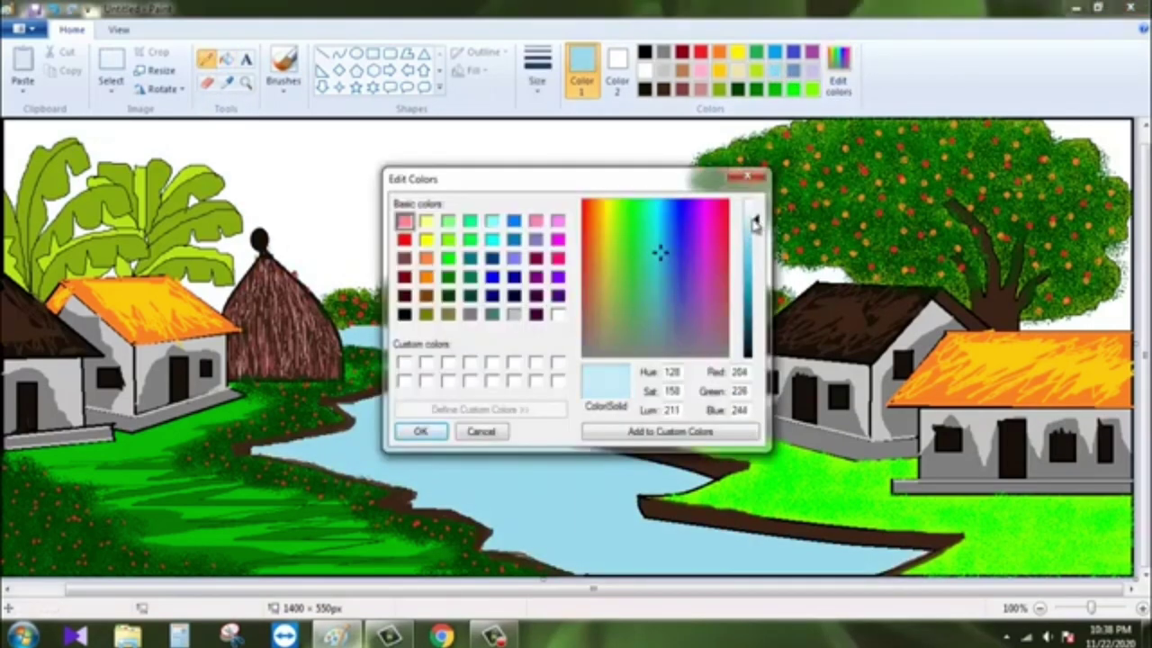
{"action": "key", "text": "Return"}
{"action": "mouse_move", "coordinate": [614, 340]}
{"action": "left_mouse_down"}
{"action": "mouse_move", "coordinate": [627, 361]}
{"action": "mouse_move", "coordinate": [416, 379]}
{"action": "mouse_move", "coordinate": [710, 360]}
{"action": "mouse_move", "coordinate": [427, 376]}
{"action": "mouse_move", "coordinate": [543, 394]}
{"action": "mouse_move", "coordinate": [419, 381]}
{"action": "mouse_move", "coordinate": [398, 405]}
{"action": "mouse_move", "coordinate": [296, 444]}
{"action": "left_mouse_up"}
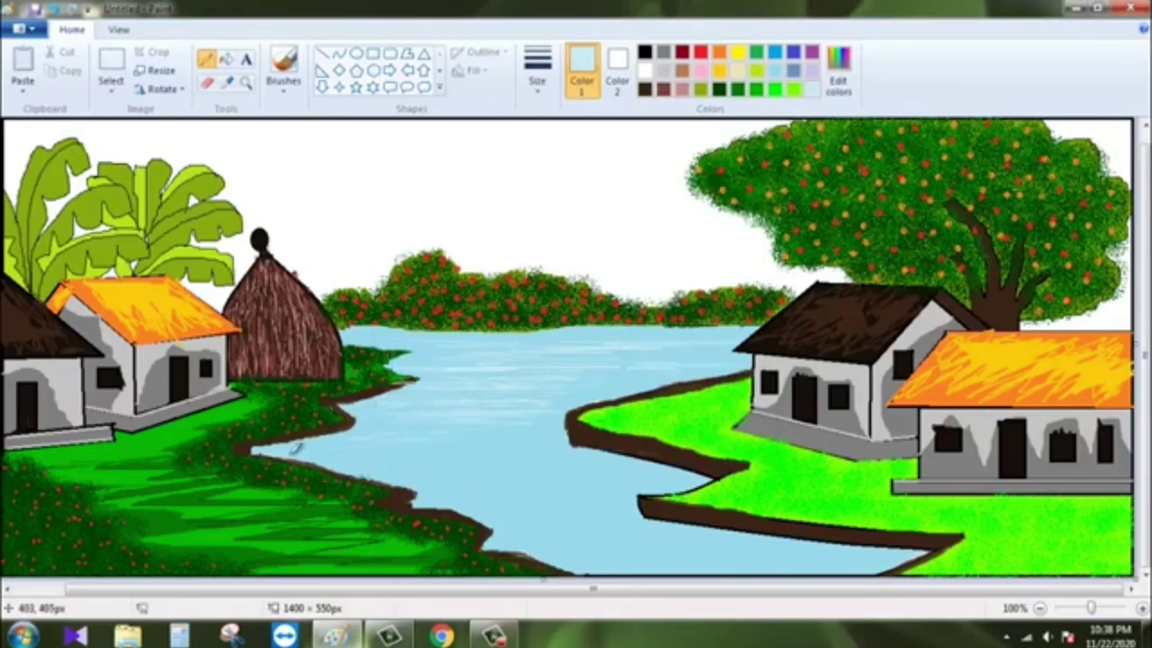
{"action": "left_click_drag", "start_coordinate": [419, 434], "coordinate": [547, 442]}
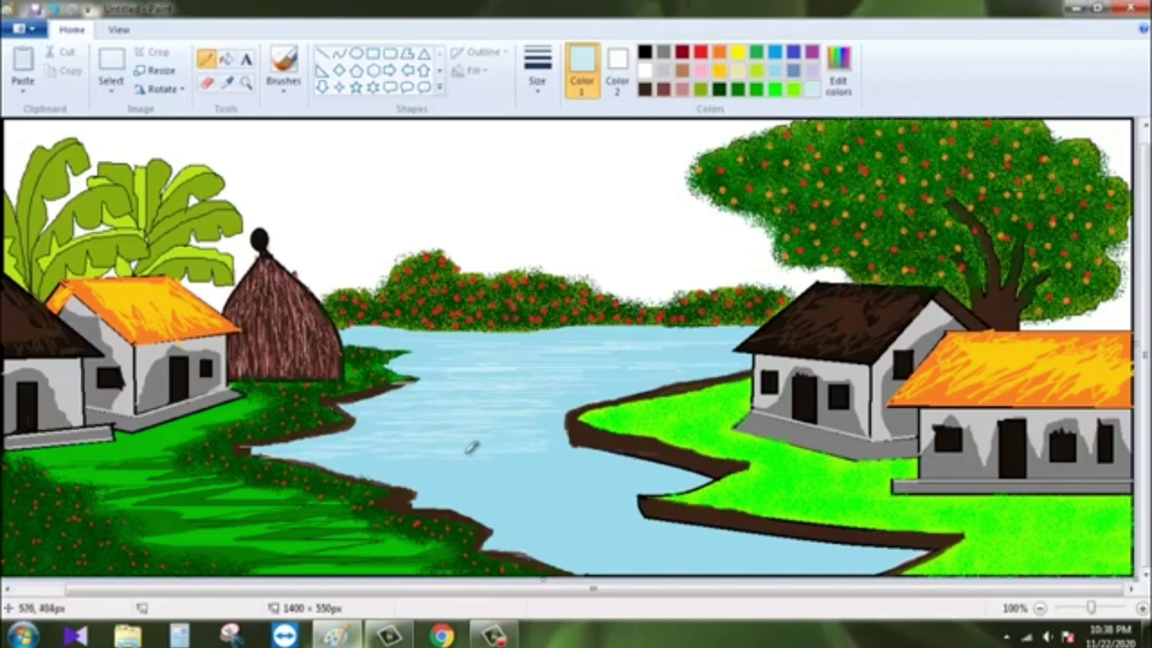
{"action": "left_click_drag", "start_coordinate": [467, 451], "coordinate": [430, 459]}
{"action": "mouse_move", "coordinate": [690, 452]}
{"action": "left_mouse_down"}
{"action": "mouse_move", "coordinate": [586, 476]}
{"action": "mouse_move", "coordinate": [620, 521]}
{"action": "left_mouse_up"}
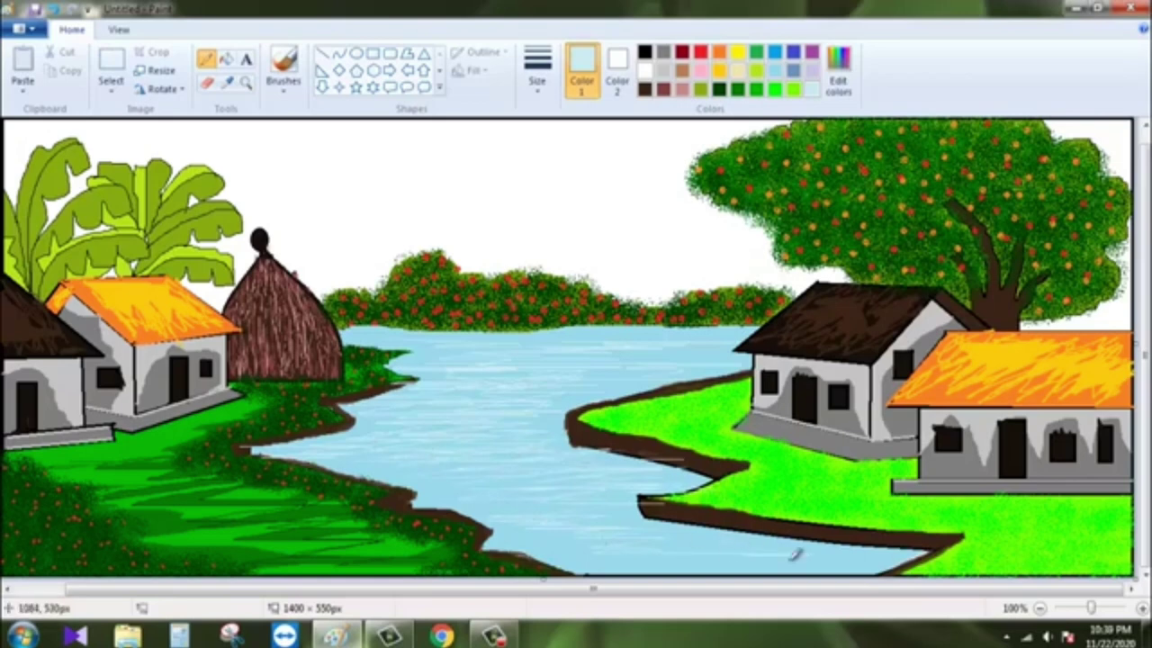
{"action": "left_click_drag", "start_coordinate": [797, 550], "coordinate": [697, 560]}
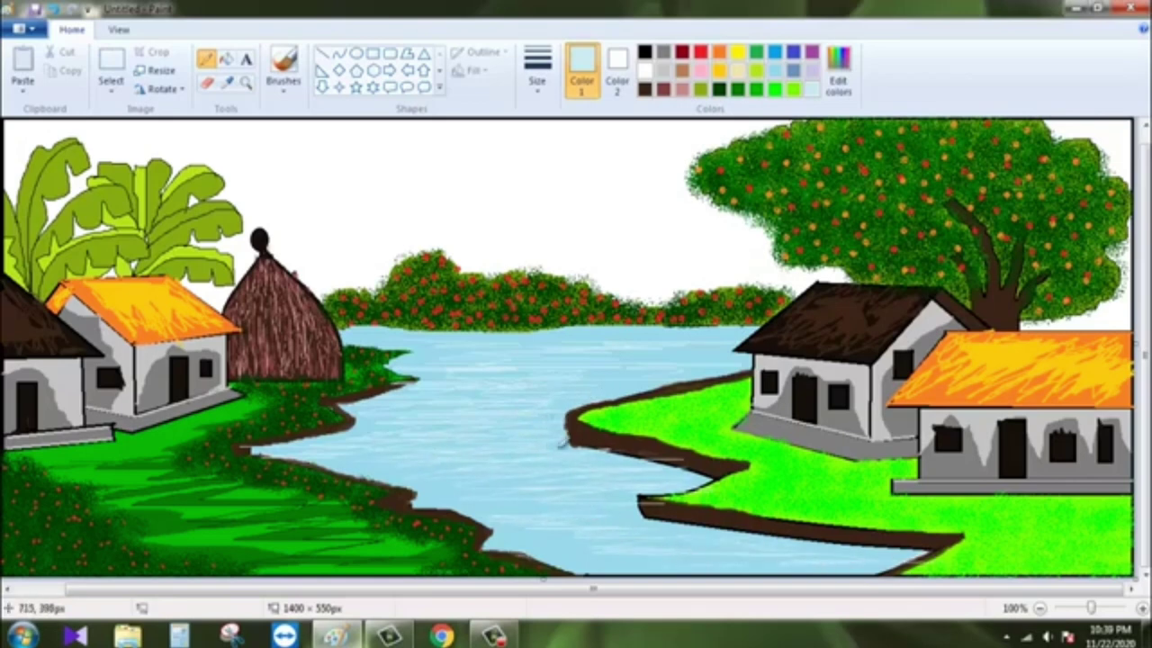
{"action": "left_click_drag", "start_coordinate": [676, 369], "coordinate": [662, 333]}
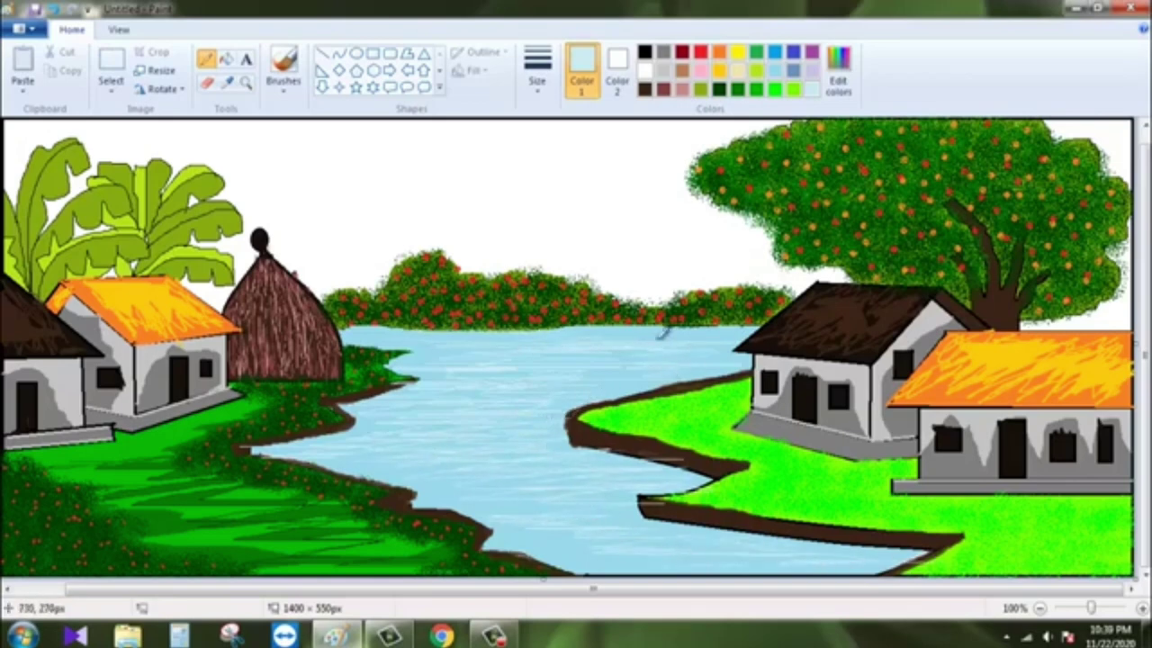
- Fill the sky and both white gaps beside the big tree with light cyan
{"action": "left_click", "coordinate": [838, 68]}
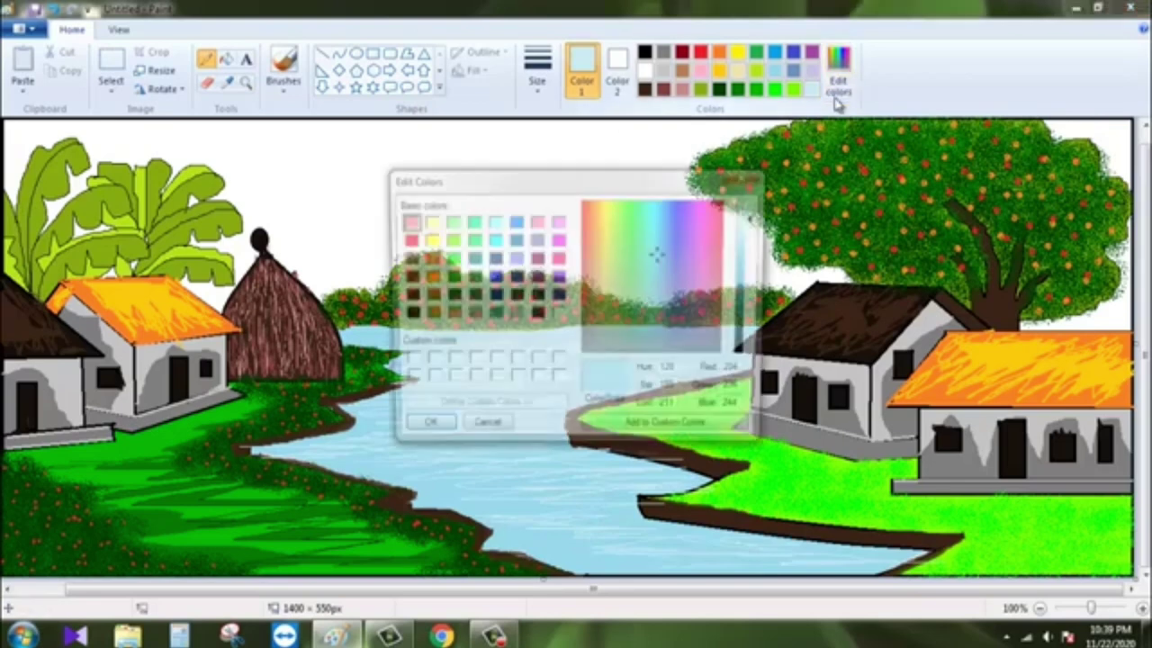
{"action": "left_click", "coordinate": [494, 241]}
{"action": "left_click", "coordinate": [422, 430]}
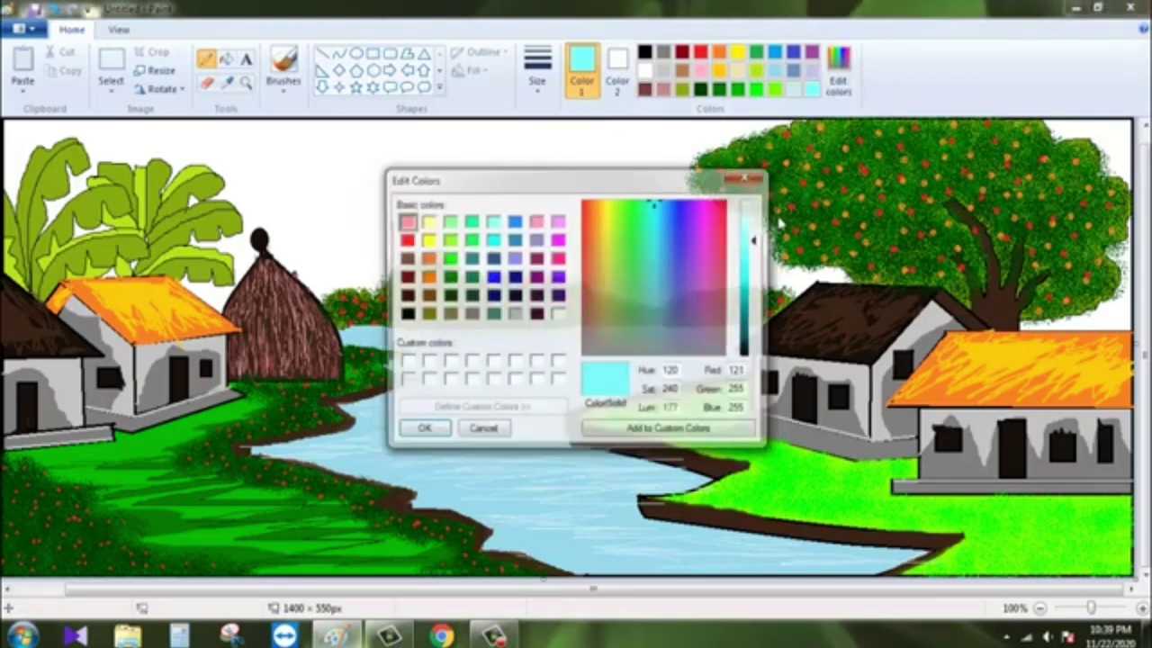
{"action": "left_click", "coordinate": [422, 431]}
{"action": "left_click", "coordinate": [225, 58]}
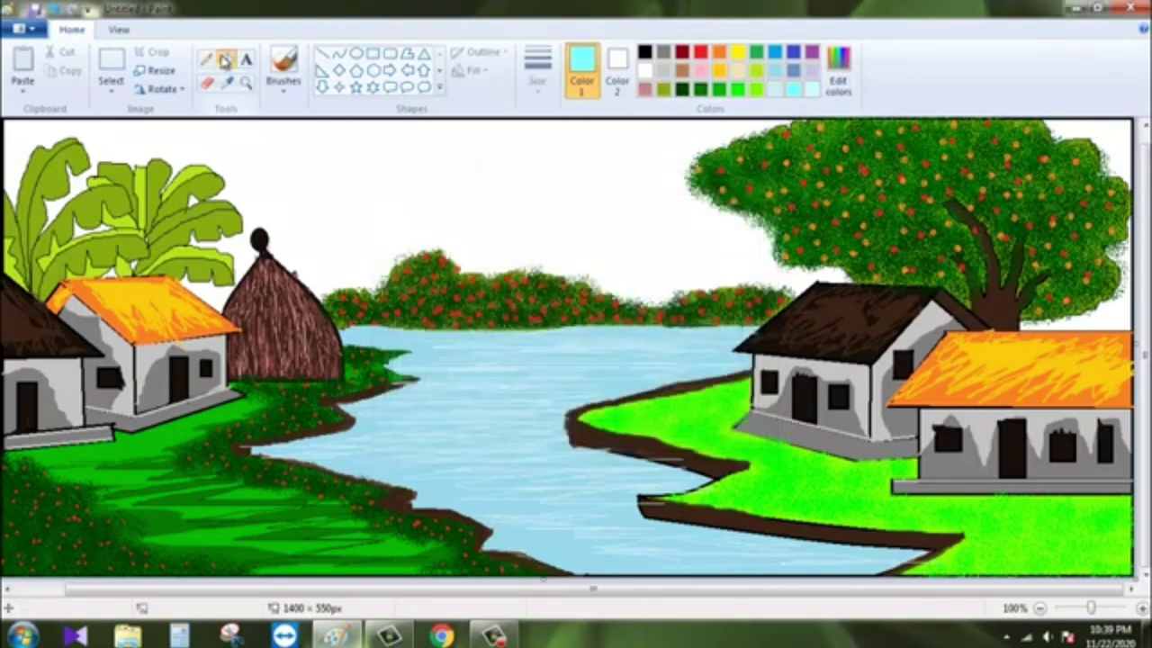
{"action": "left_click", "coordinate": [369, 135]}
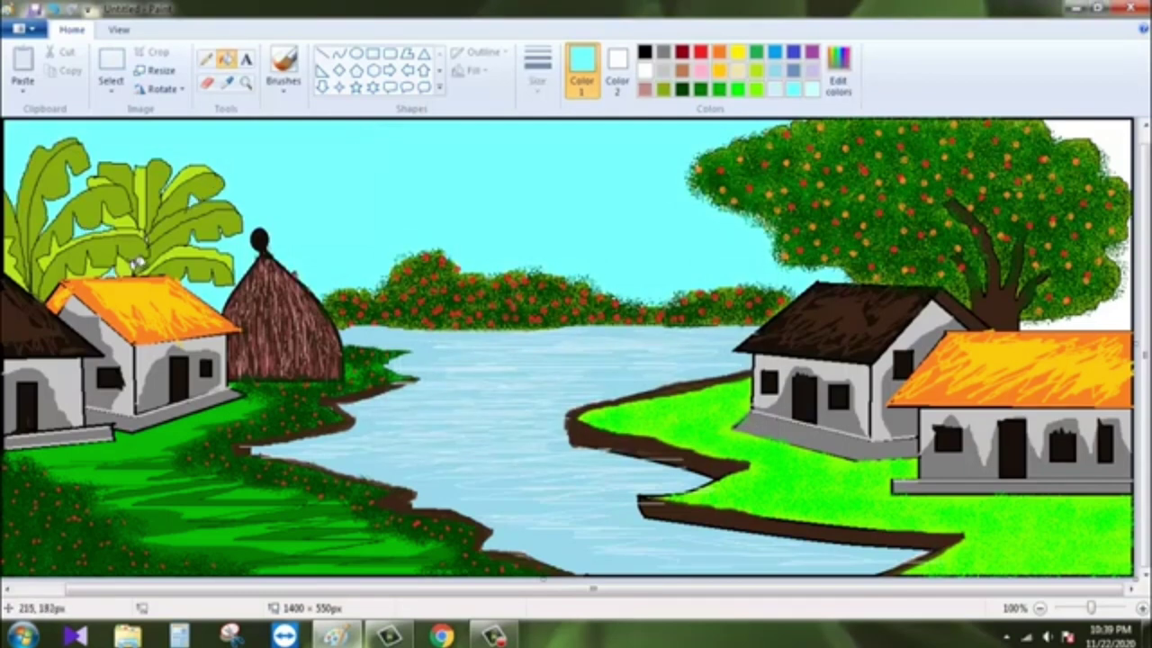
{"action": "left_click", "coordinate": [1093, 144]}
{"action": "left_click", "coordinate": [1105, 288]}
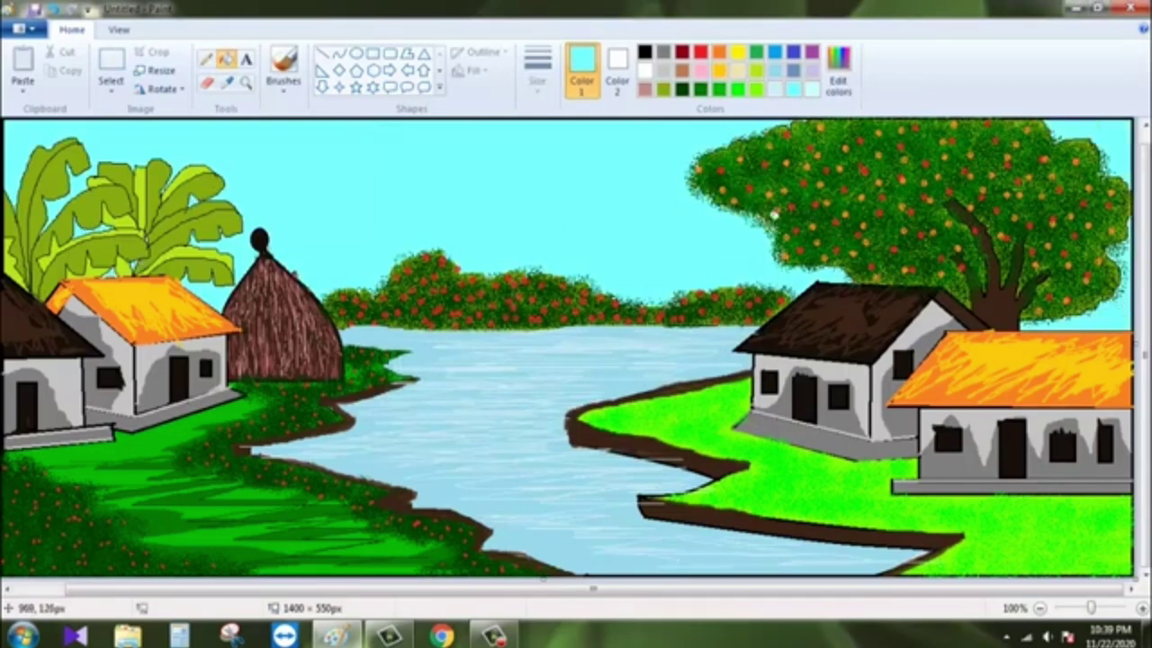
- Pencil pale cloud streaks in the middle and upper-left sky
{"action": "left_click", "coordinate": [206, 59]}
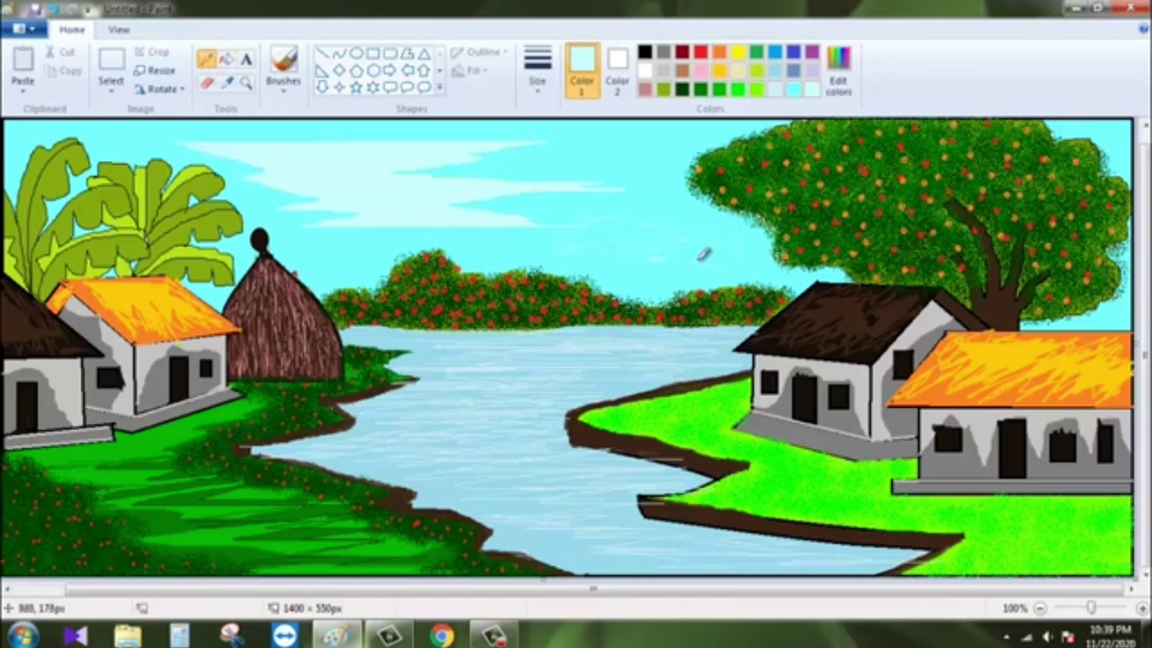
{"action": "left_click_drag", "start_coordinate": [624, 230], "coordinate": [635, 237]}
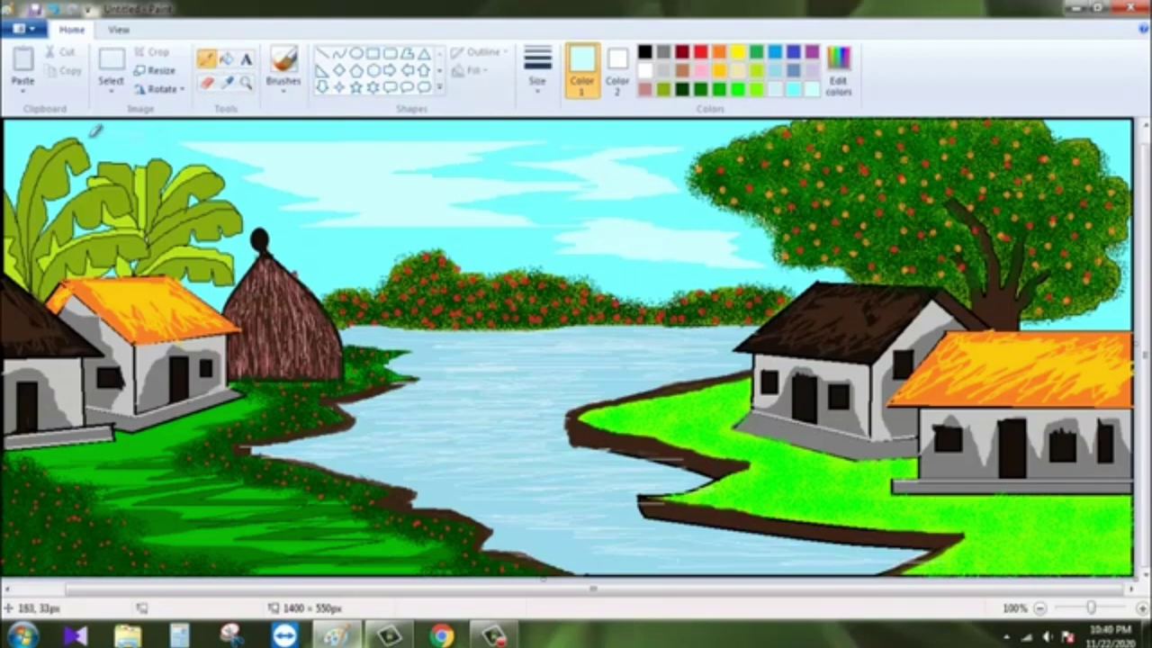
{"action": "left_click_drag", "start_coordinate": [131, 135], "coordinate": [90, 137]}
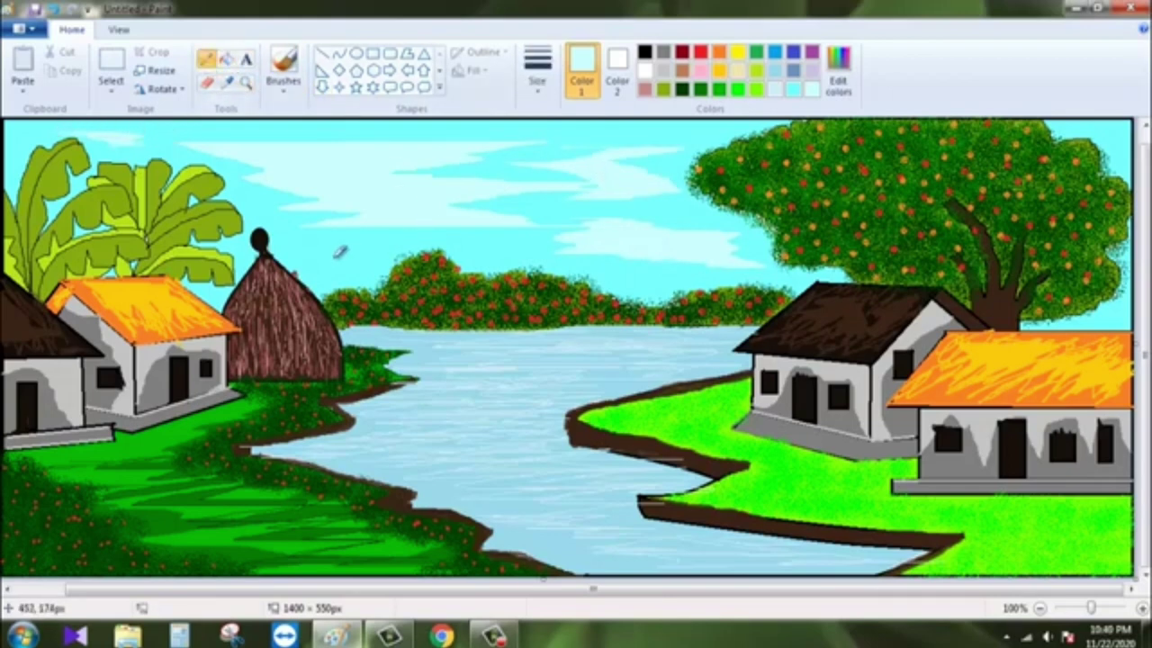
{"action": "left_click", "coordinate": [227, 59]}
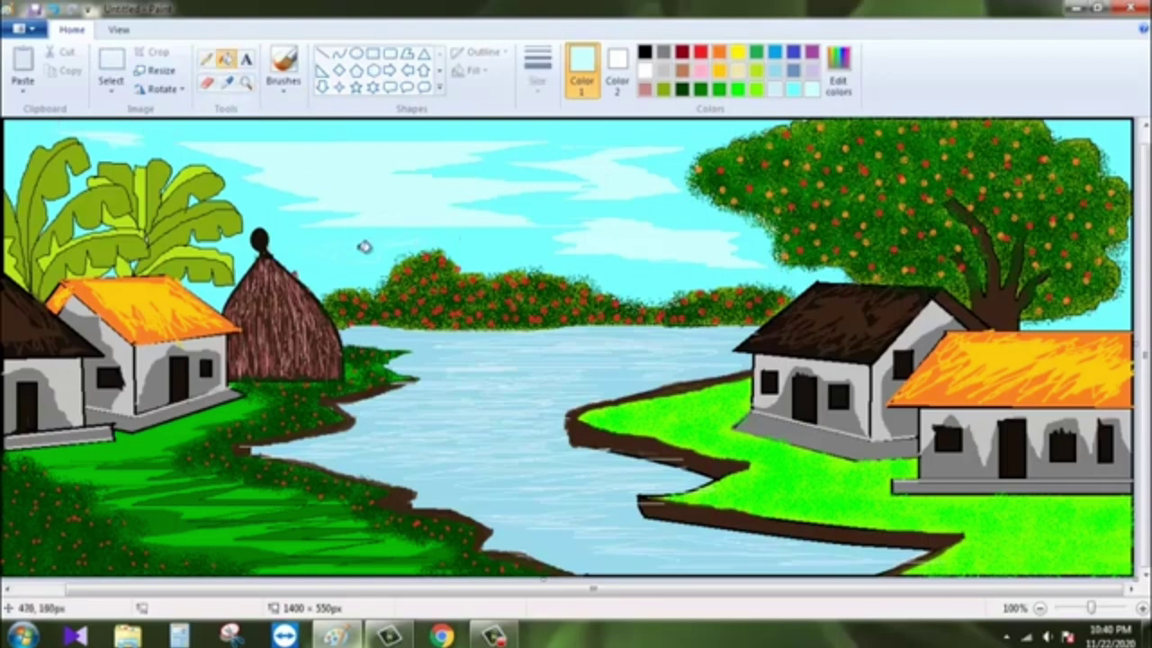
{"action": "left_click", "coordinate": [209, 60]}
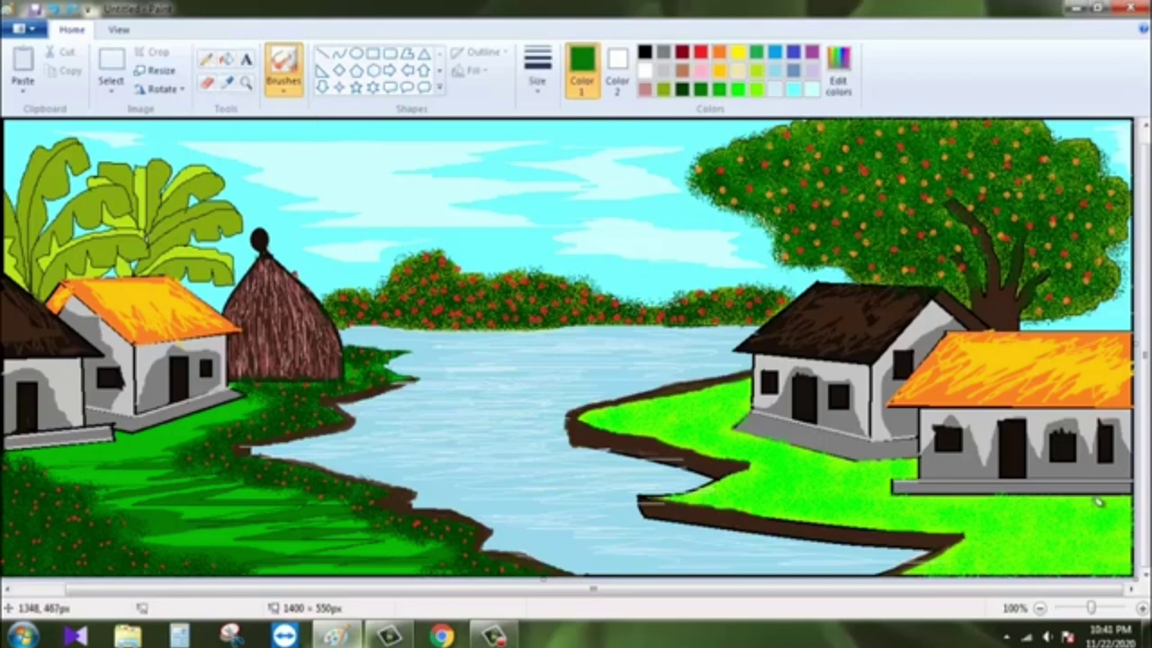
- Paint dark-green texture across the lower-right grass with a textured brush
{"action": "left_click", "coordinate": [206, 61]}
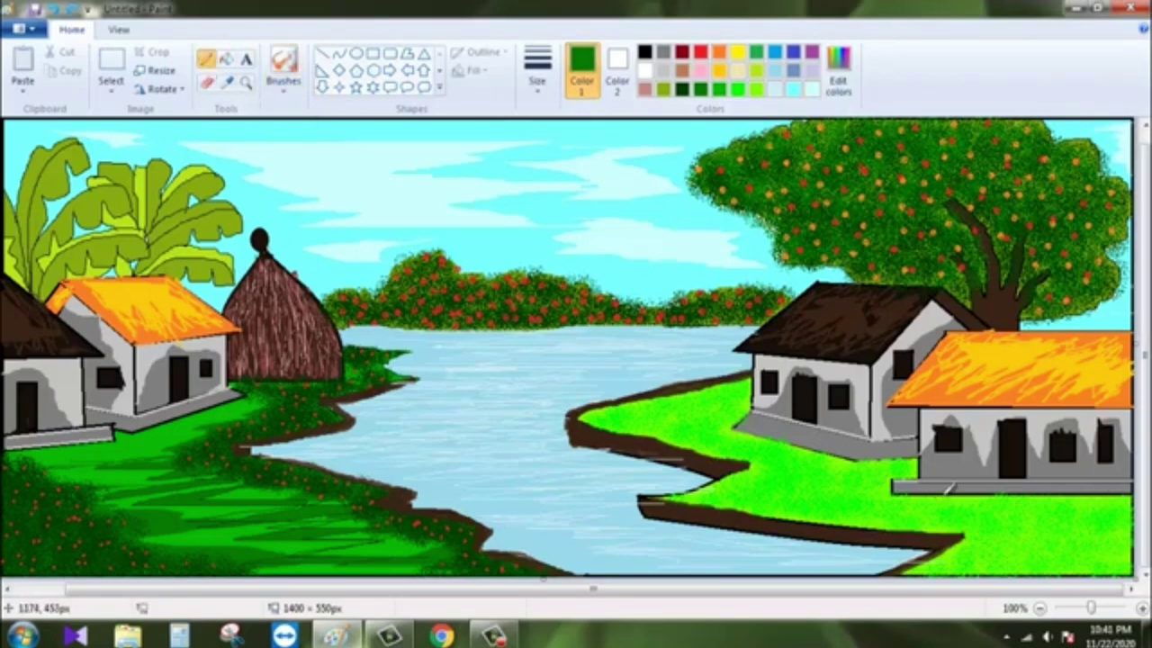
{"action": "mouse_move", "coordinate": [950, 485]}
{"action": "left_mouse_down"}
{"action": "mouse_move", "coordinate": [1071, 519]}
{"action": "mouse_move", "coordinate": [1107, 550]}
{"action": "left_mouse_up"}
{"action": "left_click", "coordinate": [283, 86]}
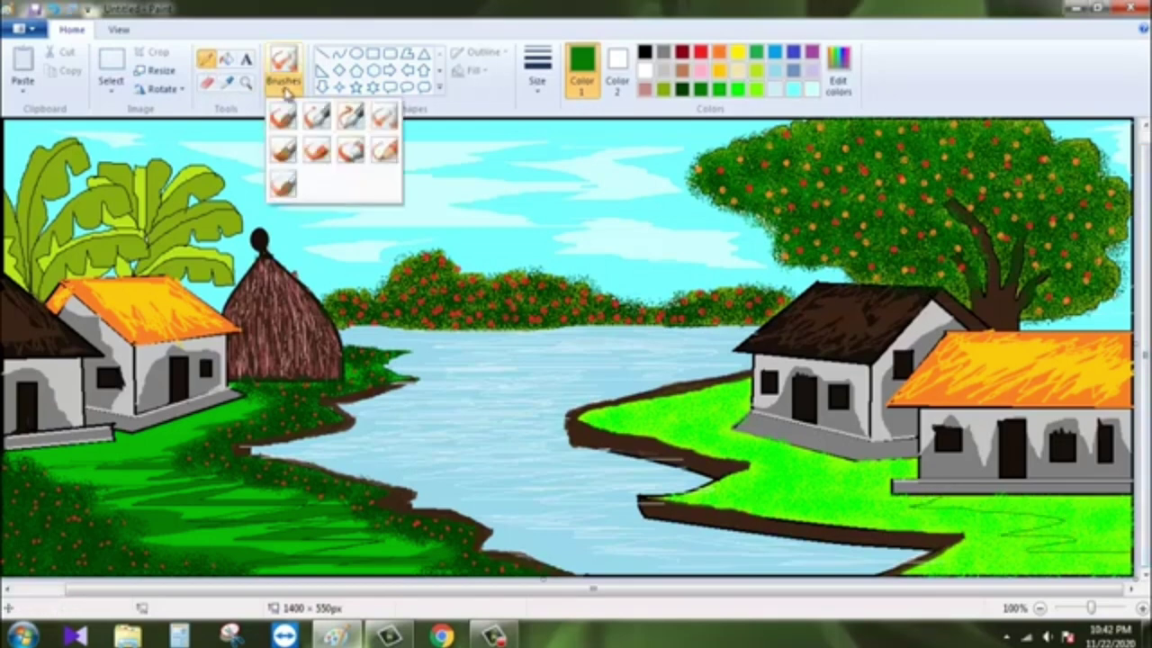
{"action": "left_click", "coordinate": [286, 117]}
{"action": "mouse_move", "coordinate": [1080, 513]}
{"action": "left_mouse_down"}
{"action": "mouse_move", "coordinate": [1121, 530]}
{"action": "mouse_move", "coordinate": [1080, 504]}
{"action": "mouse_move", "coordinate": [952, 504]}
{"action": "mouse_move", "coordinate": [1095, 519]}
{"action": "left_mouse_up"}
{"action": "mouse_move", "coordinate": [1141, 556]}
{"action": "left_mouse_down"}
{"action": "mouse_move", "coordinate": [993, 550]}
{"action": "mouse_move", "coordinate": [963, 567]}
{"action": "mouse_move", "coordinate": [1062, 504]}
{"action": "mouse_move", "coordinate": [945, 500]}
{"action": "mouse_move", "coordinate": [990, 522]}
{"action": "mouse_move", "coordinate": [974, 523]}
{"action": "mouse_move", "coordinate": [765, 500]}
{"action": "mouse_move", "coordinate": [873, 477]}
{"action": "mouse_move", "coordinate": [652, 499]}
{"action": "mouse_move", "coordinate": [824, 490]}
{"action": "mouse_move", "coordinate": [906, 466]}
{"action": "mouse_move", "coordinate": [698, 462]}
{"action": "mouse_move", "coordinate": [698, 418]}
{"action": "mouse_move", "coordinate": [666, 427]}
{"action": "mouse_move", "coordinate": [601, 411]}
{"action": "mouse_move", "coordinate": [684, 410]}
{"action": "mouse_move", "coordinate": [707, 387]}
{"action": "mouse_move", "coordinate": [744, 396]}
{"action": "mouse_move", "coordinate": [596, 420]}
{"action": "mouse_move", "coordinate": [778, 464]}
{"action": "mouse_move", "coordinate": [666, 504]}
{"action": "mouse_move", "coordinate": [877, 527]}
{"action": "mouse_move", "coordinate": [936, 558]}
{"action": "mouse_move", "coordinate": [991, 561]}
{"action": "mouse_move", "coordinate": [1062, 531]}
{"action": "mouse_move", "coordinate": [1120, 558]}
{"action": "mouse_move", "coordinate": [914, 468]}
{"action": "mouse_move", "coordinate": [809, 450]}
{"action": "left_mouse_up"}
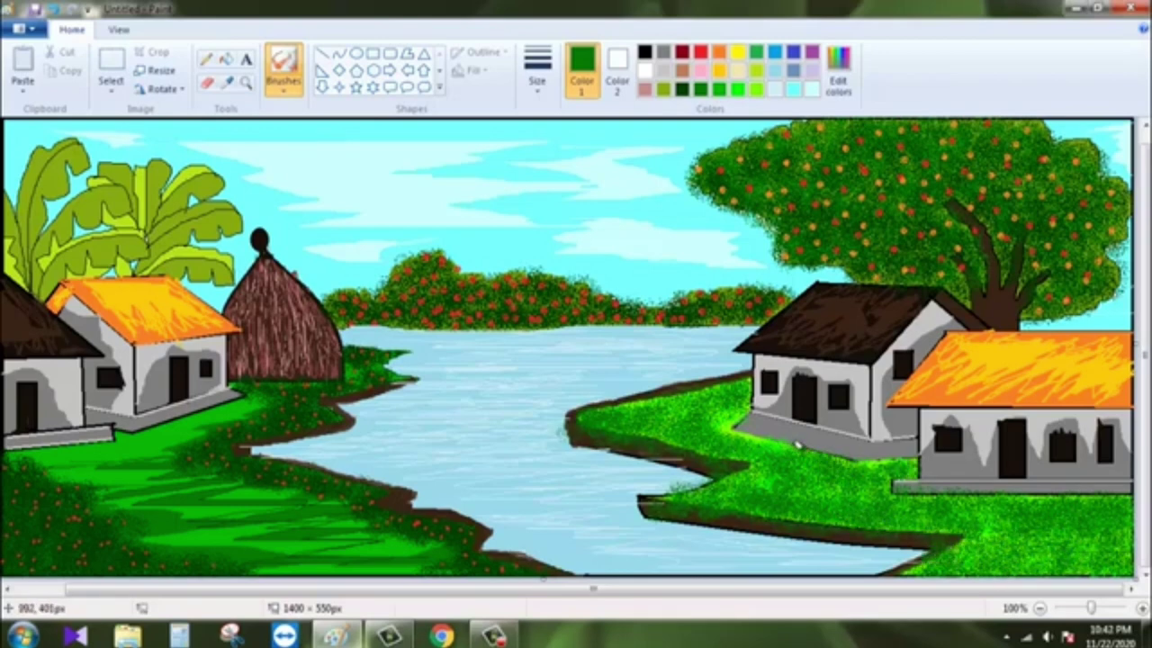
- Set a thin stroke width and red colour for flower dots
{"action": "left_click", "coordinate": [537, 68]}
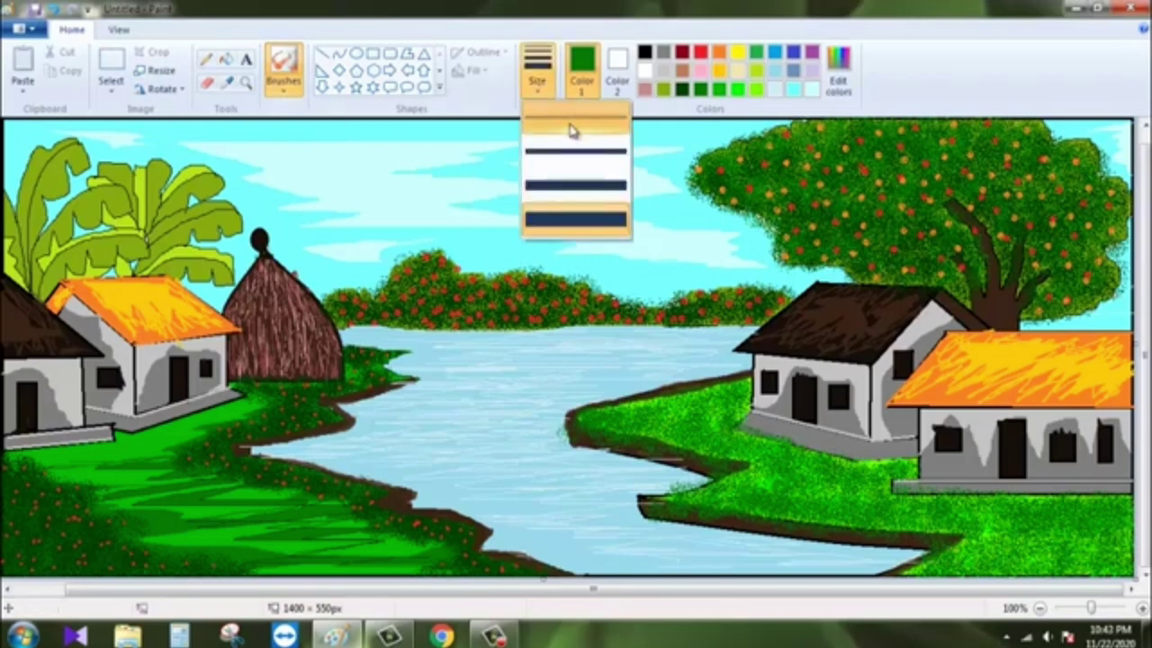
{"action": "left_click", "coordinate": [539, 135]}
{"action": "left_click", "coordinate": [700, 52]}
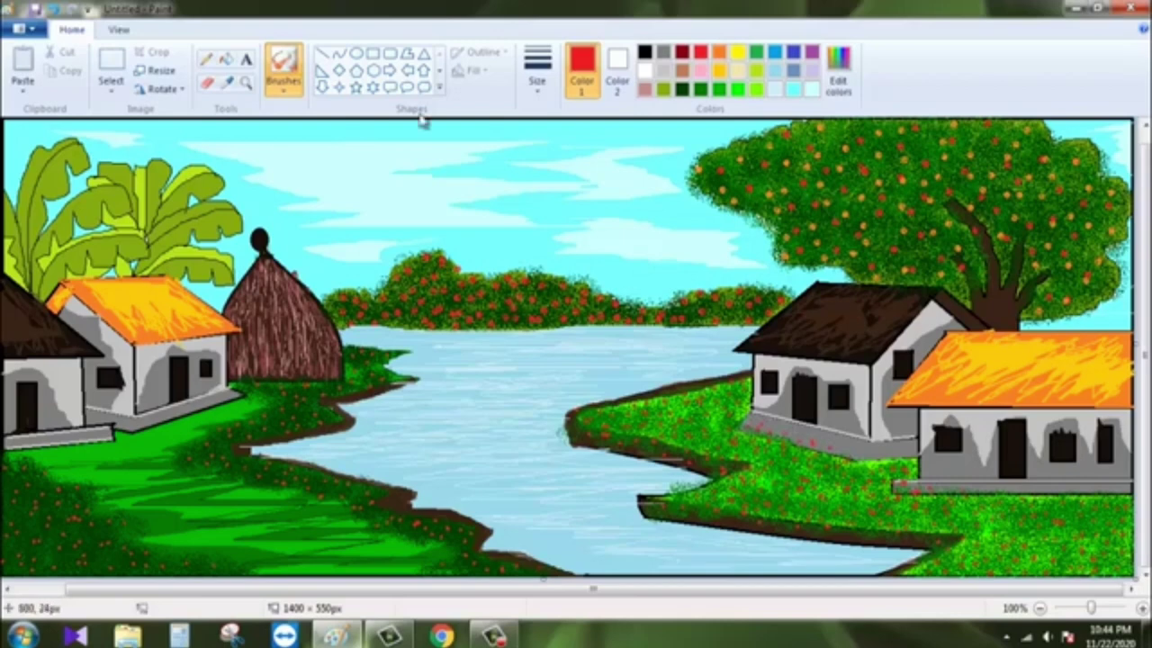
- With a thin black pencil, draw a boat hull on the river by the left bank
{"action": "left_click", "coordinate": [205, 61]}
{"action": "left_click", "coordinate": [537, 67]}
{"action": "left_click", "coordinate": [586, 162]}
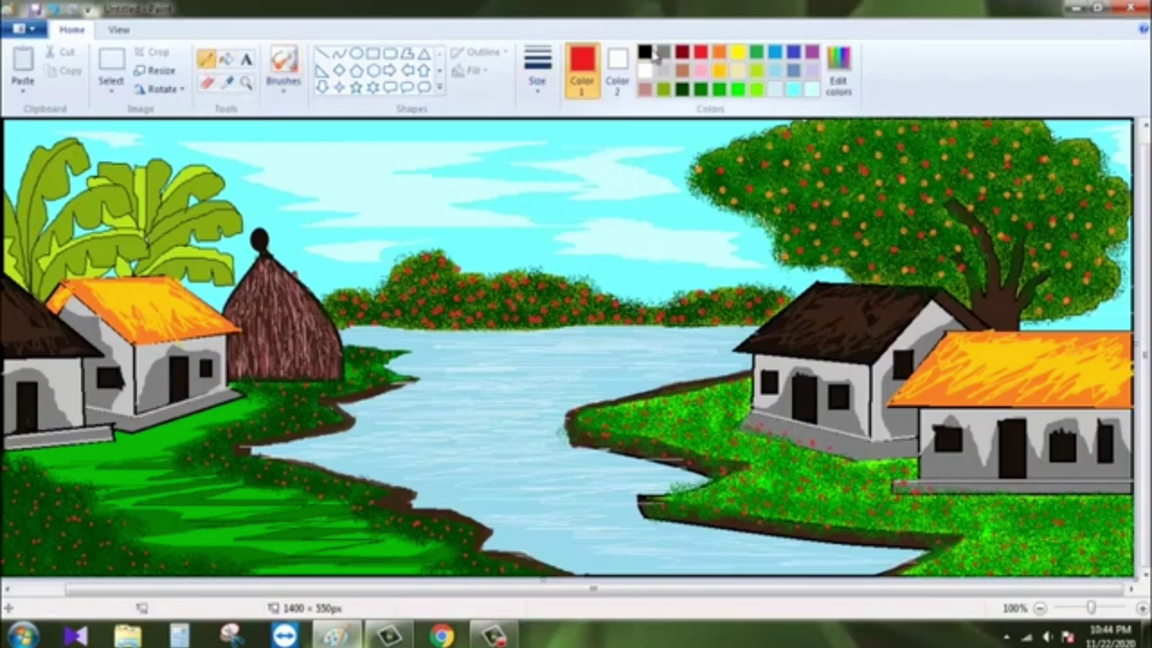
{"action": "left_click", "coordinate": [644, 51]}
{"action": "mouse_move", "coordinate": [249, 441]}
{"action": "left_mouse_down"}
{"action": "mouse_move", "coordinate": [469, 440]}
{"action": "mouse_move", "coordinate": [226, 447]}
{"action": "mouse_move", "coordinate": [435, 440]}
{"action": "left_mouse_up"}
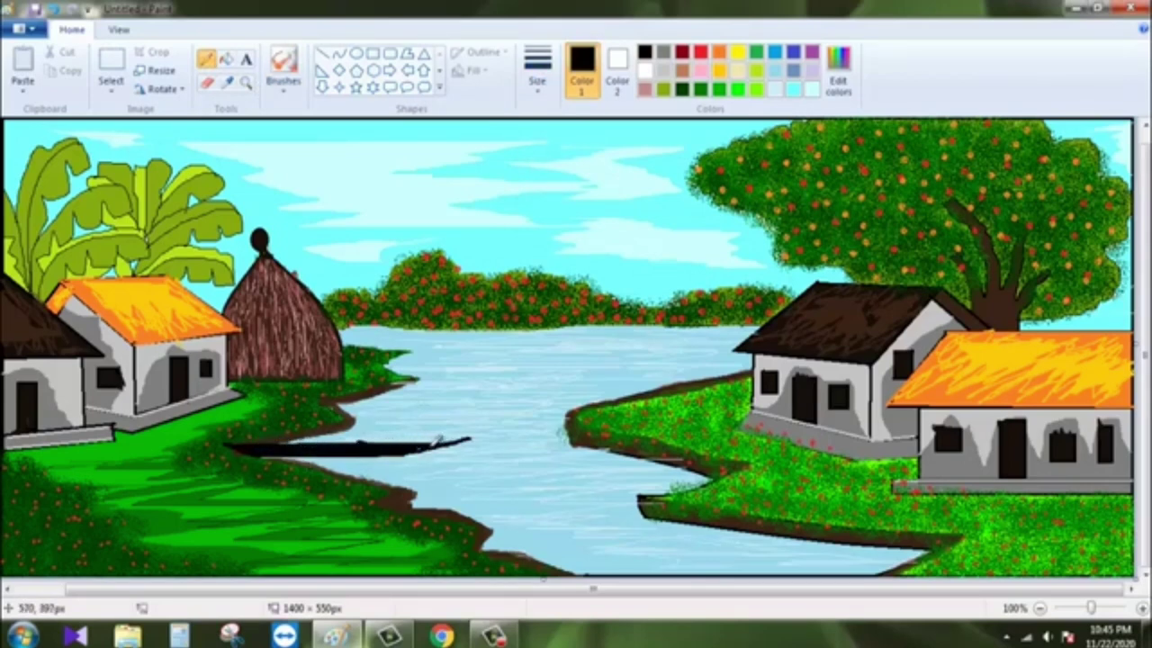
{"action": "mouse_move", "coordinate": [274, 448]}
{"action": "left_mouse_down"}
{"action": "mouse_move", "coordinate": [468, 455]}
{"action": "mouse_move", "coordinate": [297, 465]}
{"action": "mouse_move", "coordinate": [457, 454]}
{"action": "mouse_move", "coordinate": [356, 473]}
{"action": "mouse_move", "coordinate": [263, 452]}
{"action": "mouse_move", "coordinate": [301, 459]}
{"action": "left_mouse_up"}
- Add another small boat near the left bank and tall vertical mooring poles
{"action": "mouse_move", "coordinate": [345, 395]}
{"action": "left_mouse_down"}
{"action": "mouse_move", "coordinate": [425, 406]}
{"action": "mouse_move", "coordinate": [337, 402]}
{"action": "mouse_move", "coordinate": [445, 410]}
{"action": "mouse_move", "coordinate": [341, 420]}
{"action": "mouse_move", "coordinate": [441, 424]}
{"action": "mouse_move", "coordinate": [315, 418]}
{"action": "mouse_move", "coordinate": [443, 425]}
{"action": "mouse_move", "coordinate": [403, 430]}
{"action": "mouse_move", "coordinate": [415, 433]}
{"action": "mouse_move", "coordinate": [490, 421]}
{"action": "left_mouse_up"}
{"action": "left_click_drag", "start_coordinate": [374, 319], "coordinate": [375, 461]}
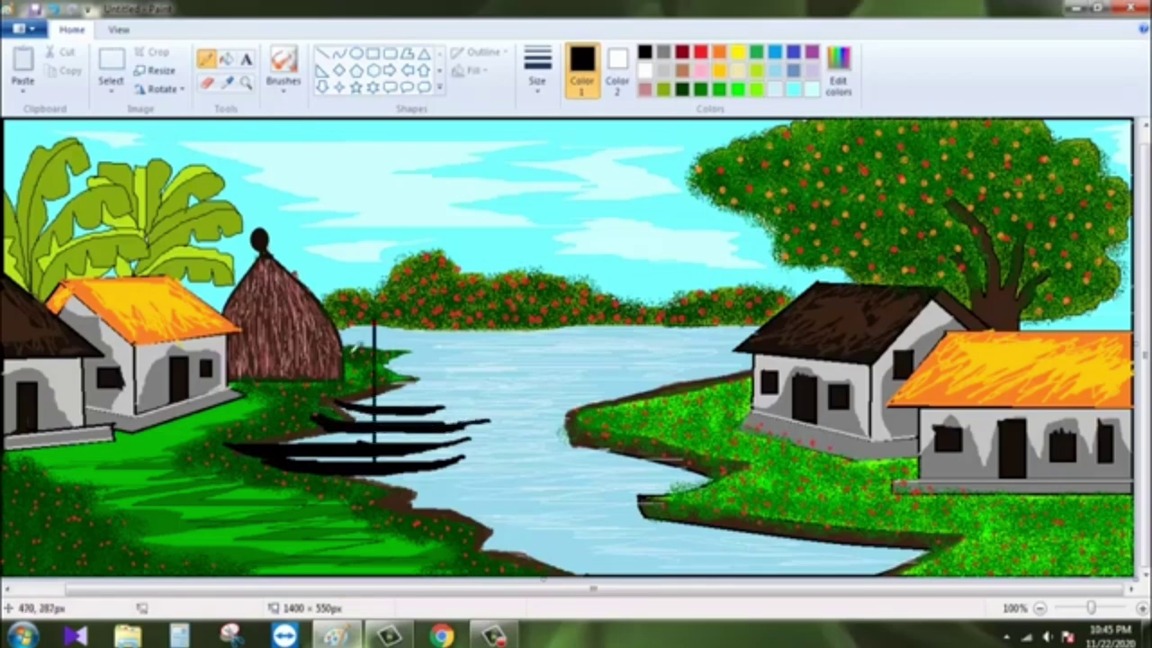
{"action": "left_click_drag", "start_coordinate": [349, 354], "coordinate": [349, 458]}
{"action": "left_click_drag", "start_coordinate": [322, 398], "coordinate": [322, 498]}
{"action": "left_click_drag", "start_coordinate": [412, 390], "coordinate": [412, 511]}
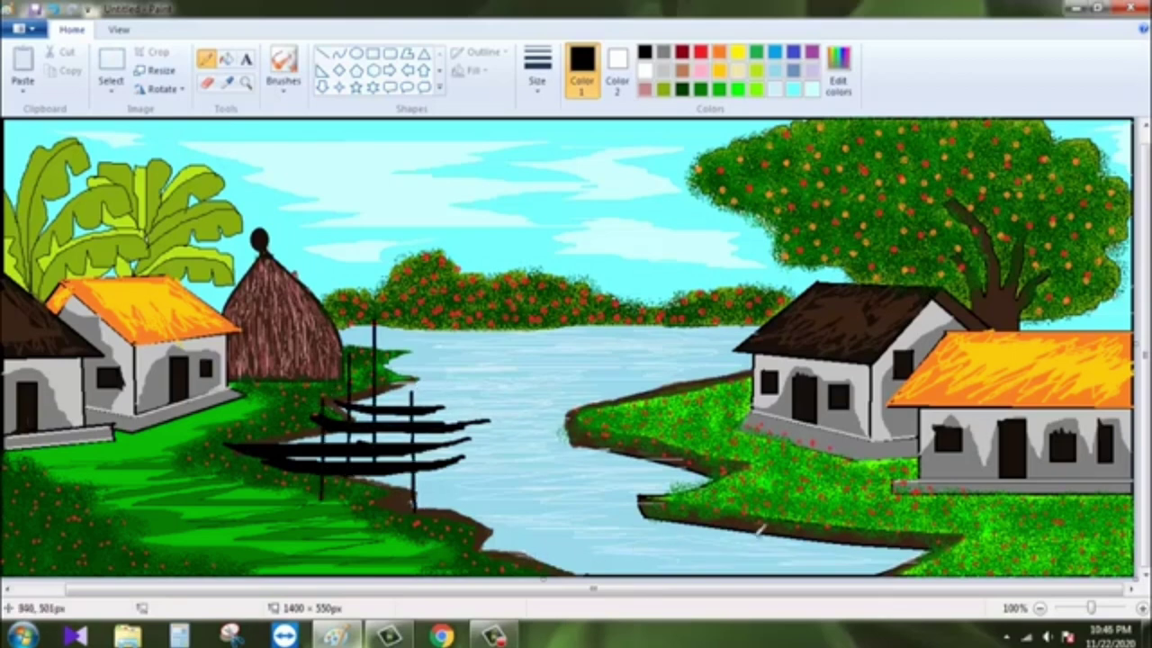
- Draw two black boats with upright masts along the right bank
{"action": "mouse_move", "coordinate": [603, 449]}
{"action": "left_mouse_down"}
{"action": "mouse_move", "coordinate": [691, 454]}
{"action": "mouse_move", "coordinate": [675, 460]}
{"action": "mouse_move", "coordinate": [675, 450]}
{"action": "left_mouse_up"}
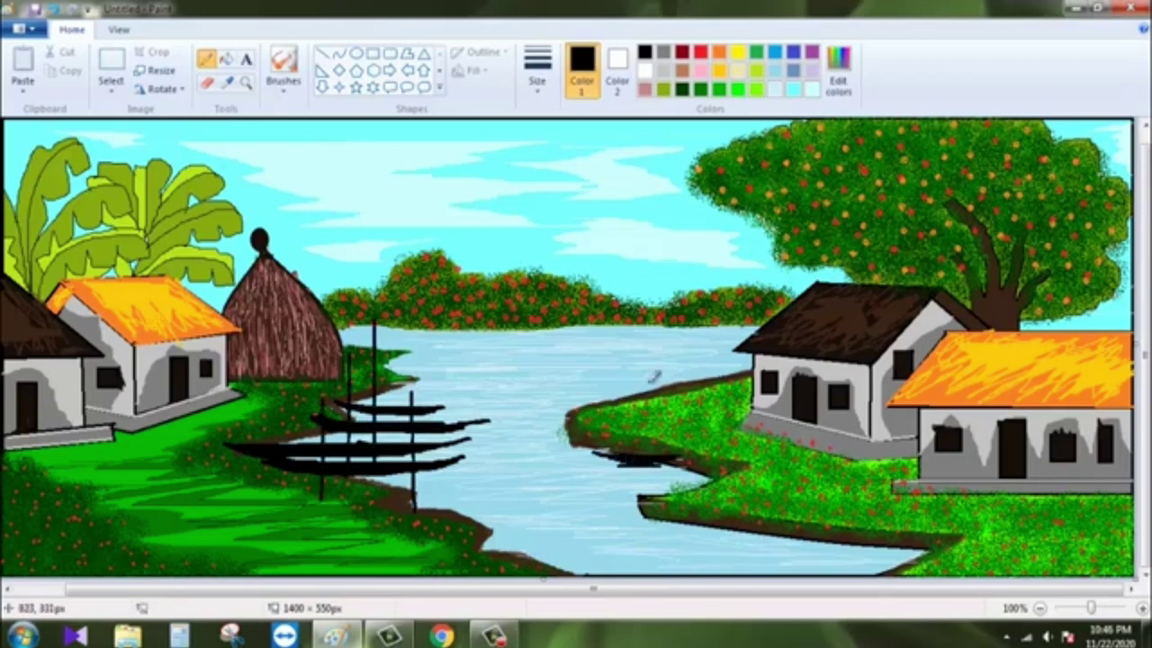
{"action": "left_click_drag", "start_coordinate": [646, 367], "coordinate": [646, 457]}
{"action": "mouse_move", "coordinate": [675, 531]}
{"action": "left_mouse_down"}
{"action": "mouse_move", "coordinate": [780, 525]}
{"action": "mouse_move", "coordinate": [677, 524]}
{"action": "mouse_move", "coordinate": [798, 537]}
{"action": "mouse_move", "coordinate": [787, 534]}
{"action": "left_mouse_up"}
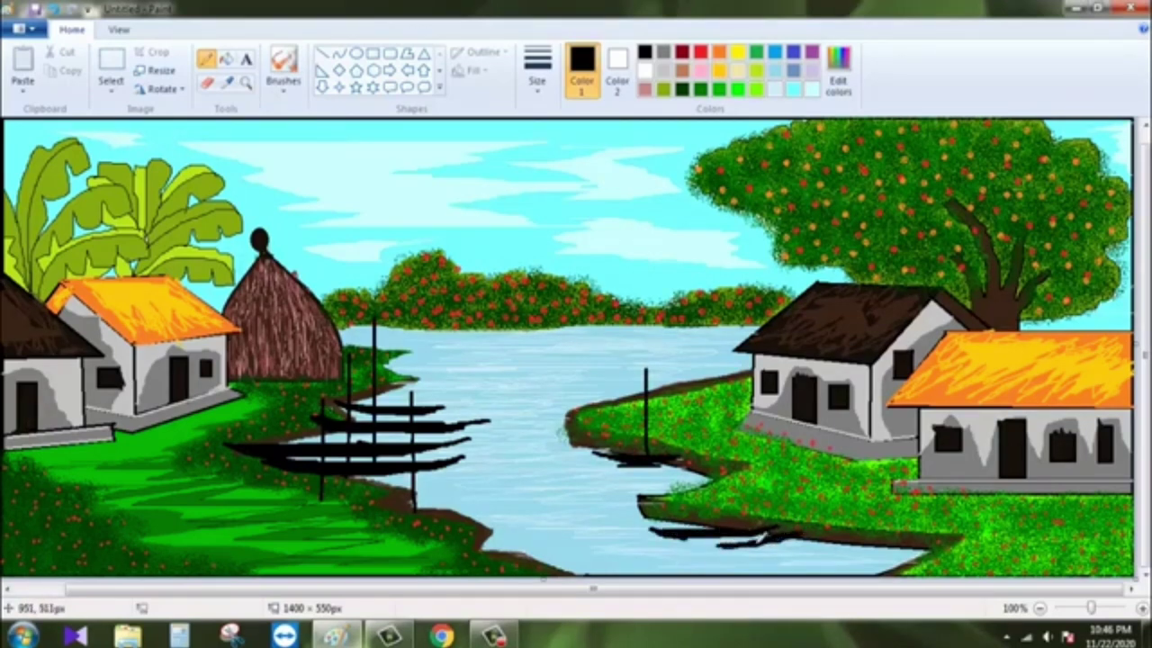
{"action": "mouse_move", "coordinate": [745, 439]}
{"action": "left_mouse_down"}
{"action": "mouse_move", "coordinate": [745, 531]}
{"action": "mouse_move", "coordinate": [765, 551]}
{"action": "left_mouse_up"}
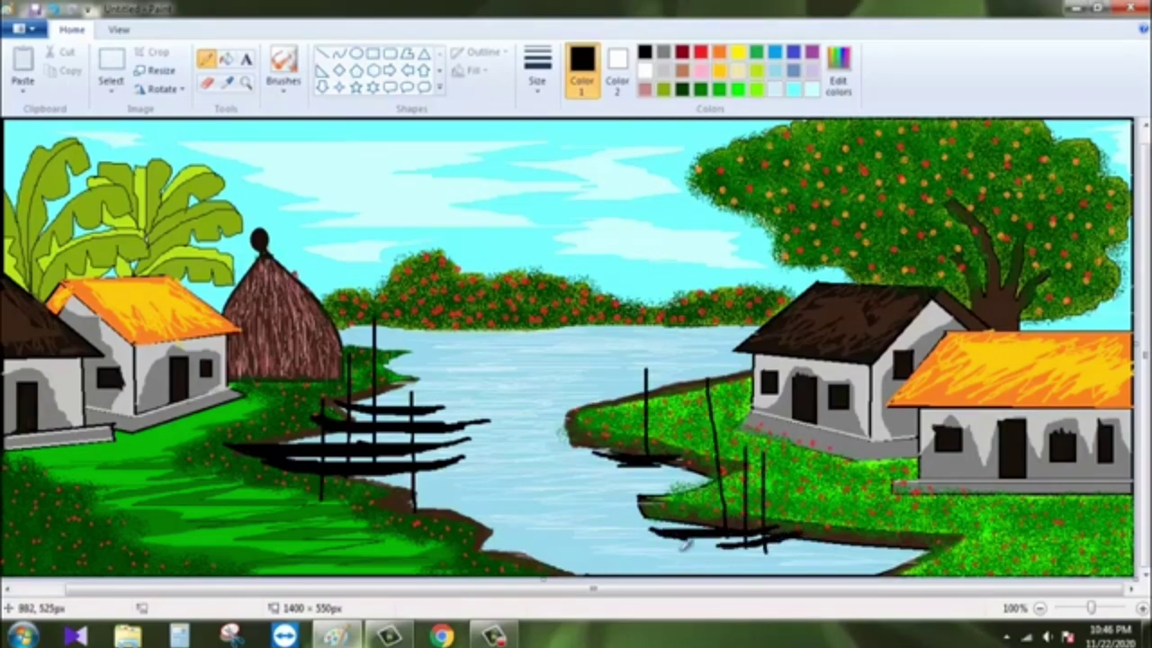